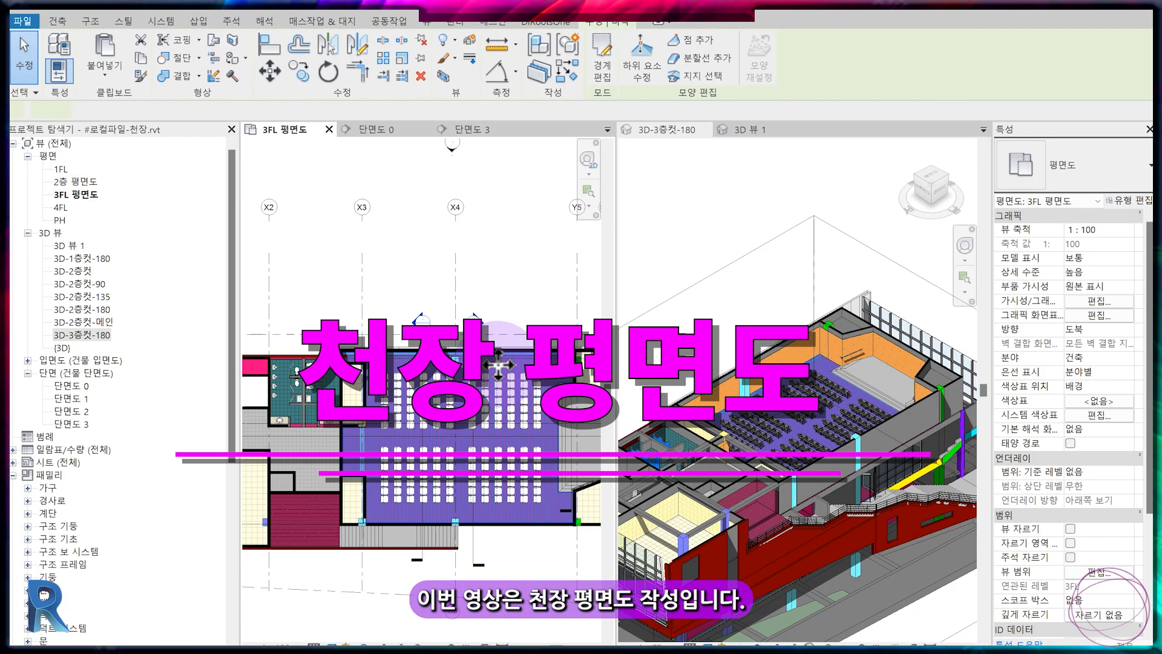
Start the automatic ceiling command and open the layer structure of the 플레인 compound ceiling type.
middle_drag(432, 420, 383, 397)
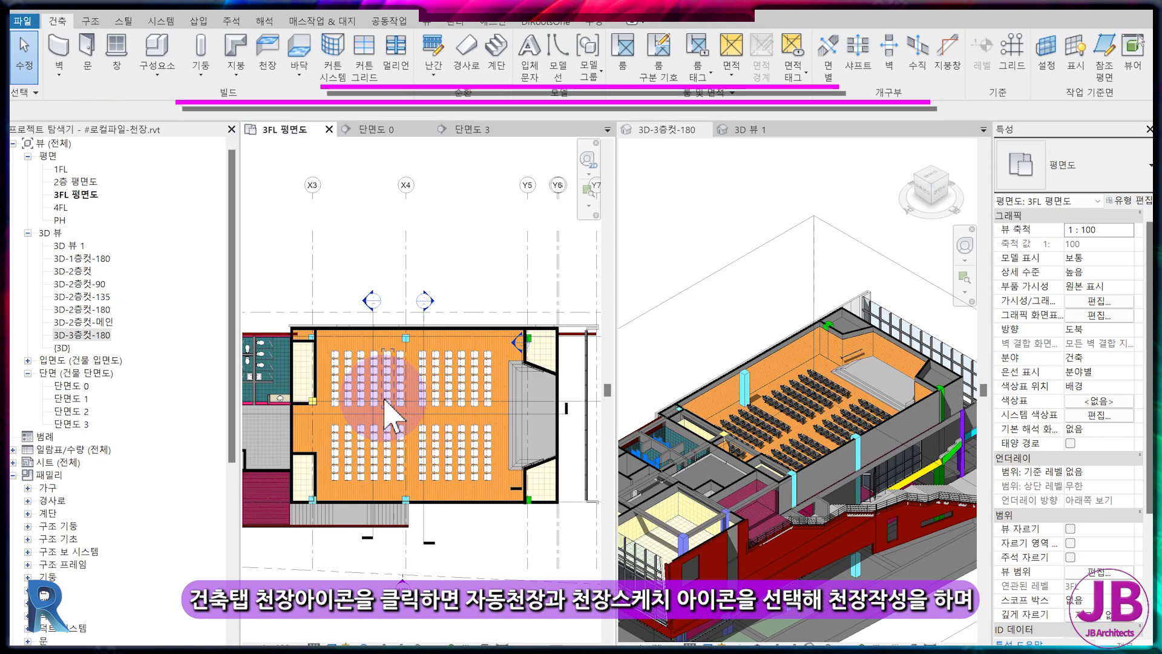
click(268, 75)
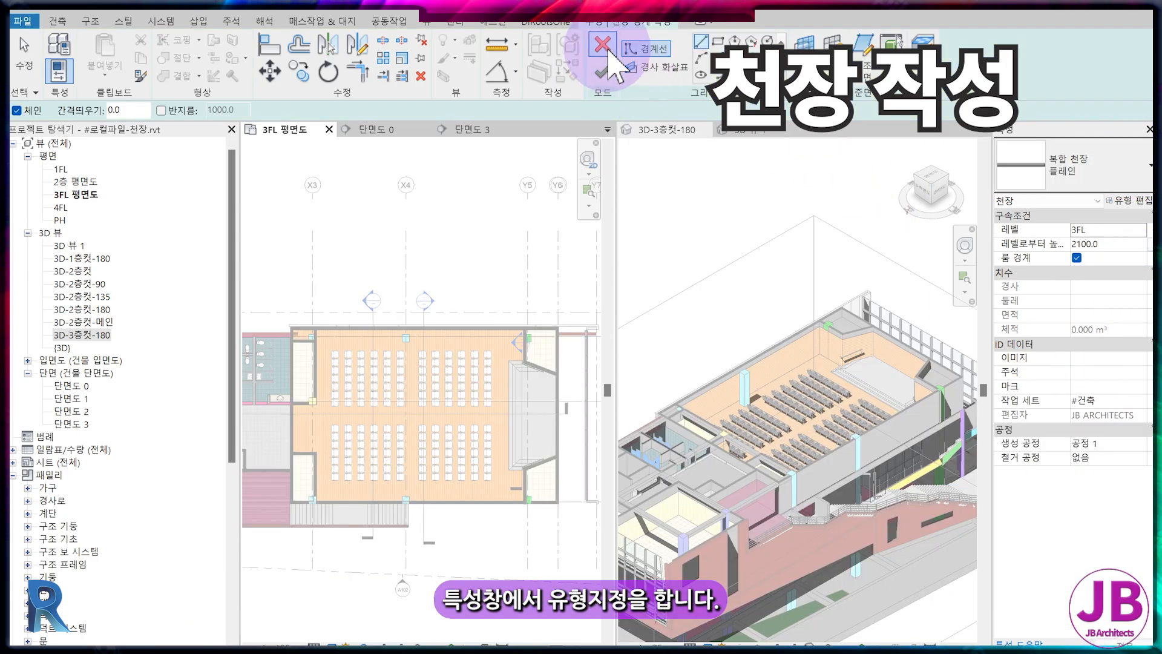
click(266, 55)
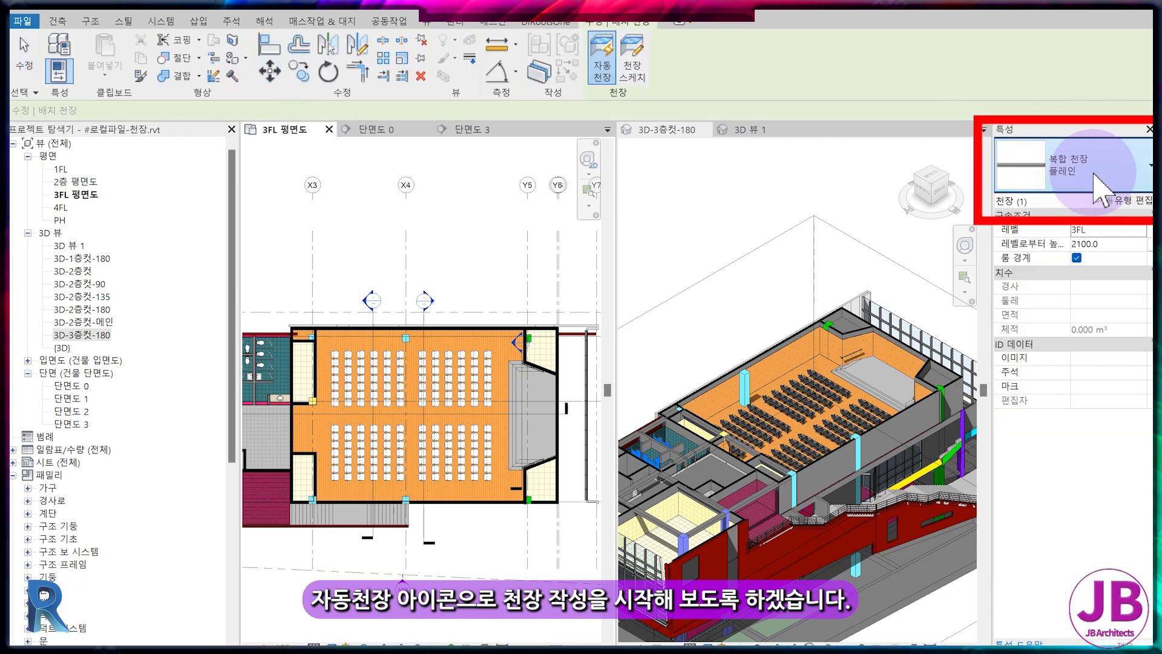
click(1125, 200)
click(905, 270)
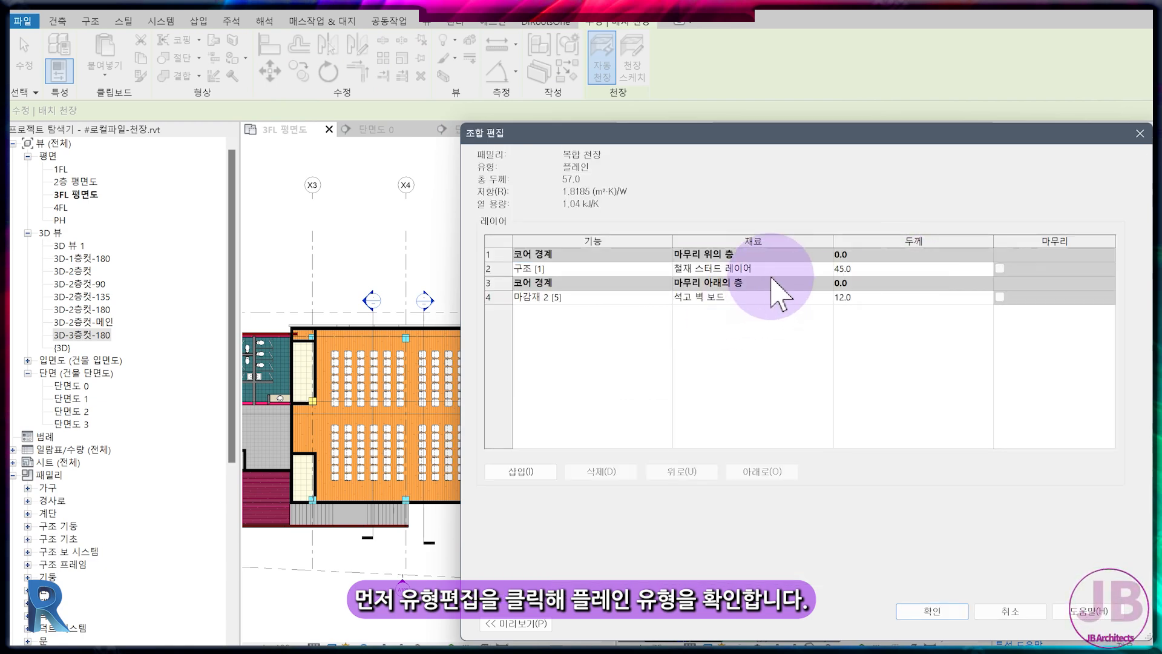
Examine the structure layer's material and the assembly's section preview for the 플레인 type, and close the type dialogs.
click(828, 270)
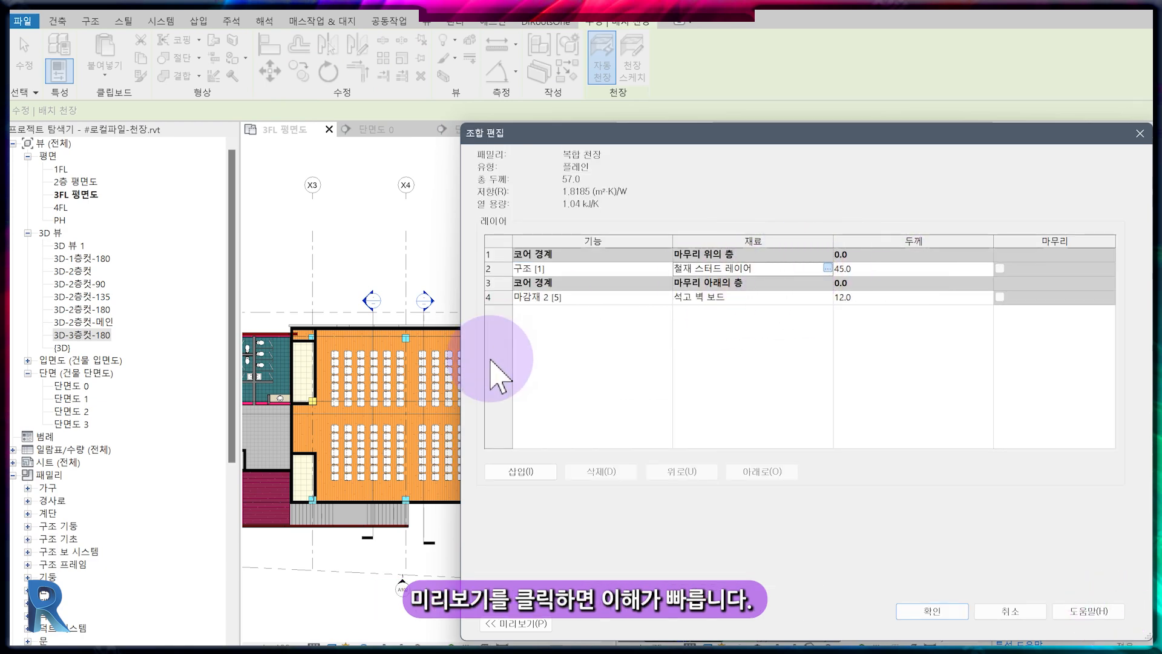
click(828, 267)
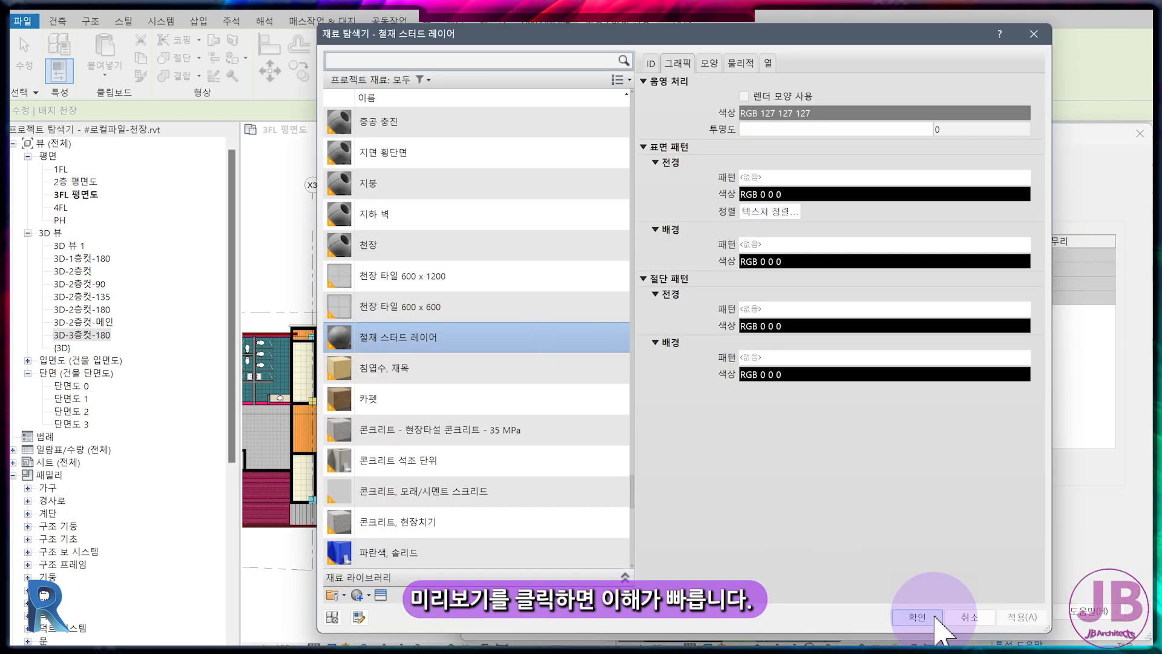
click(935, 617)
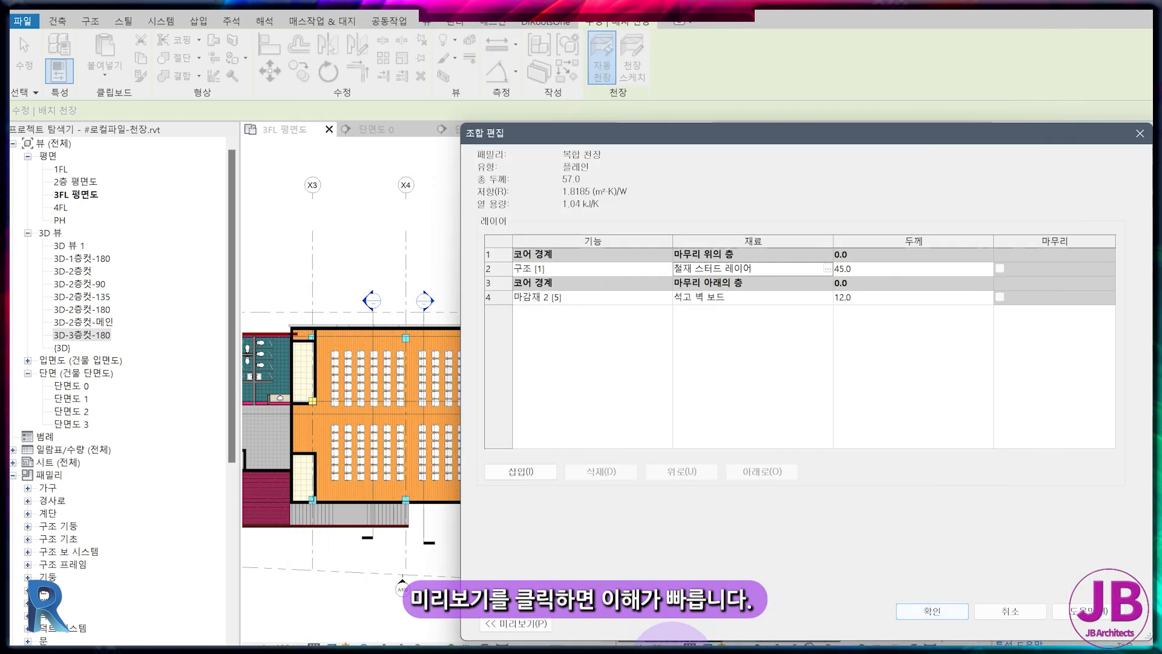
click(541, 627)
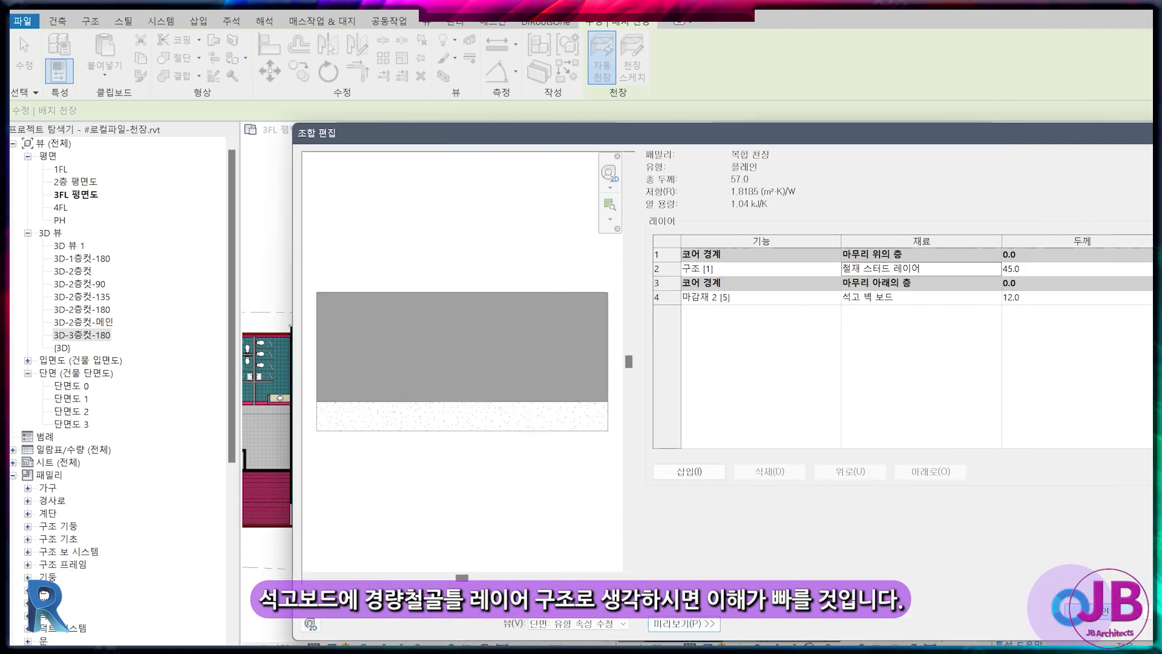
click(1083, 610)
click(1116, 623)
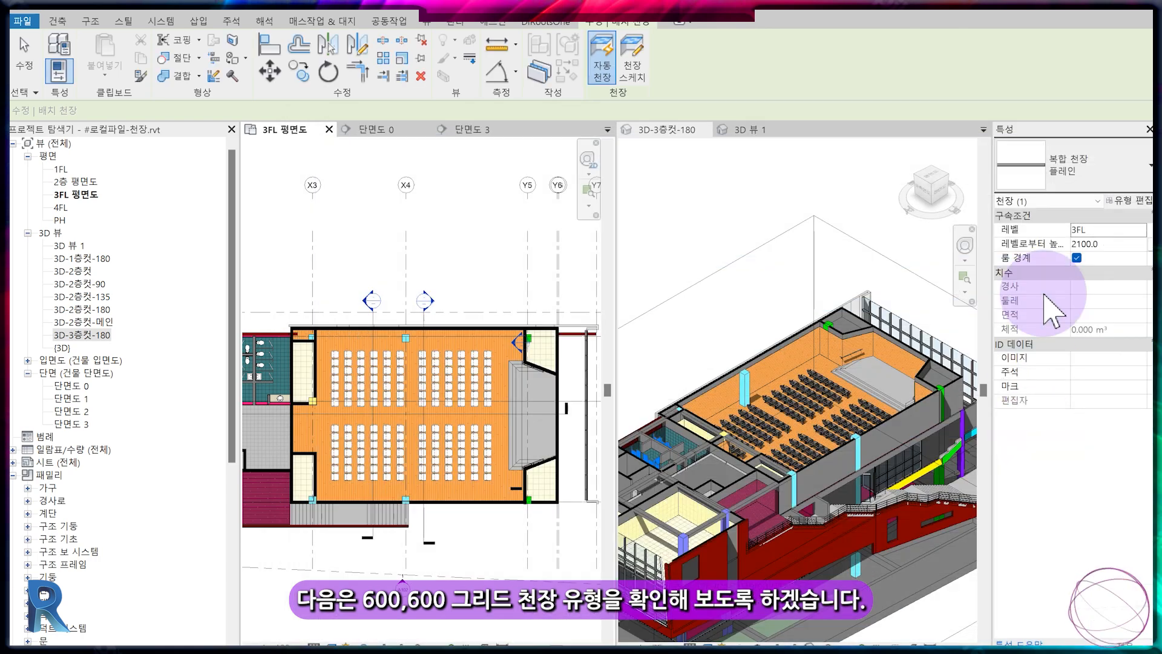
Choose the 600 x 600mm 그리드 compound ceiling type and open its type properties.
click(1110, 182)
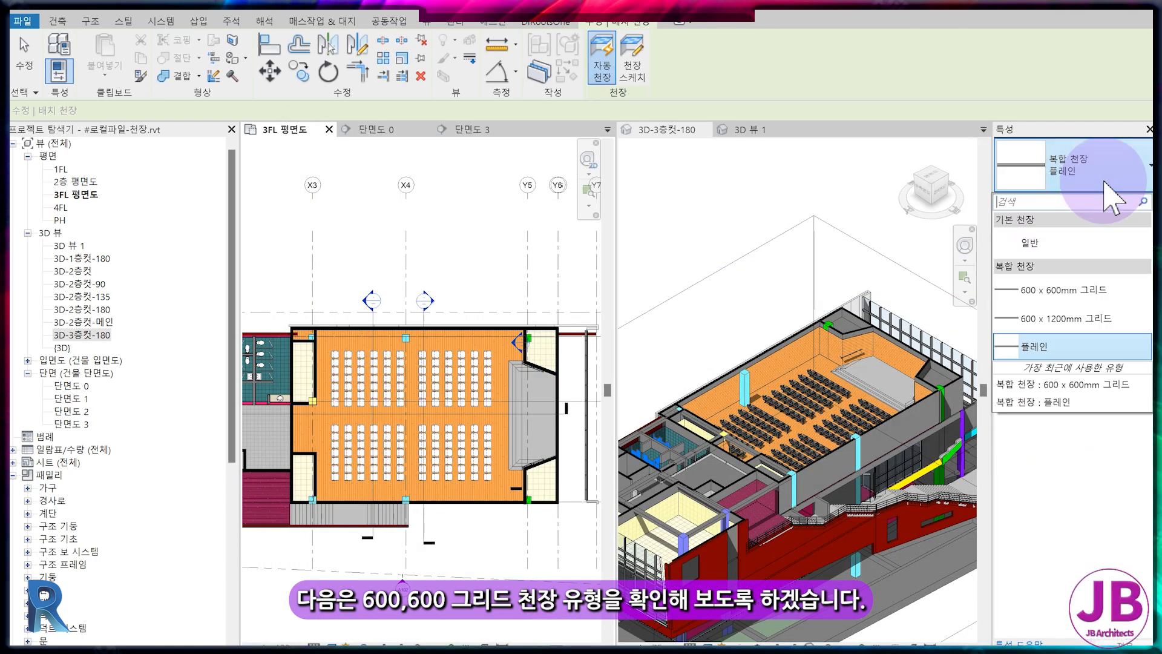
click(1097, 289)
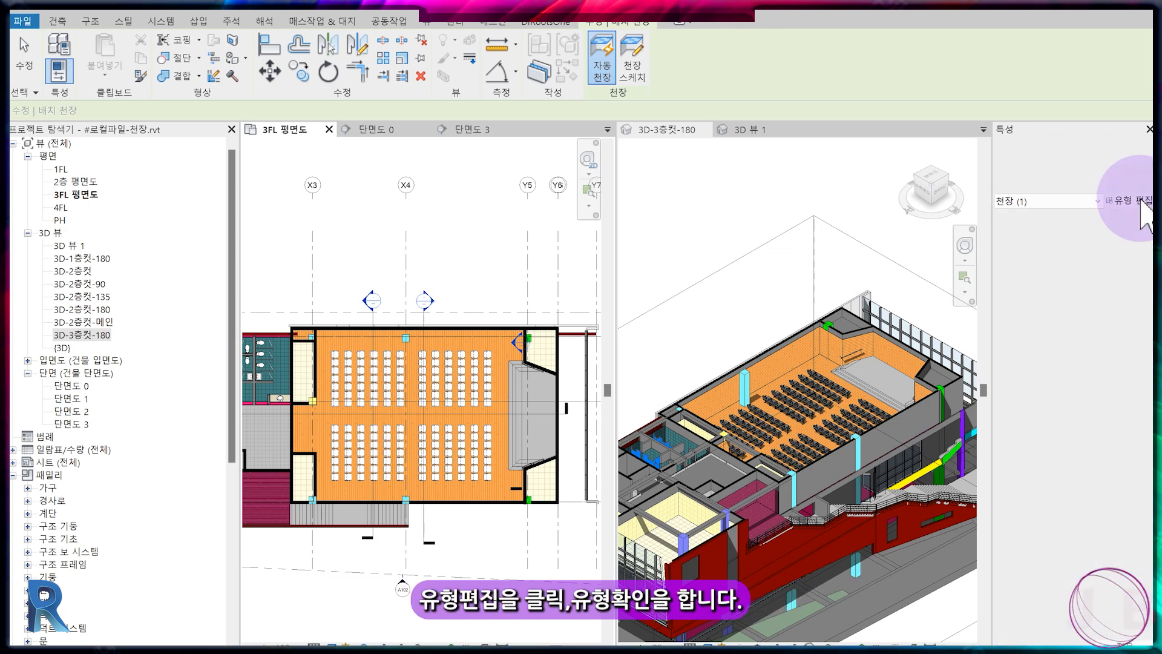
click(1126, 203)
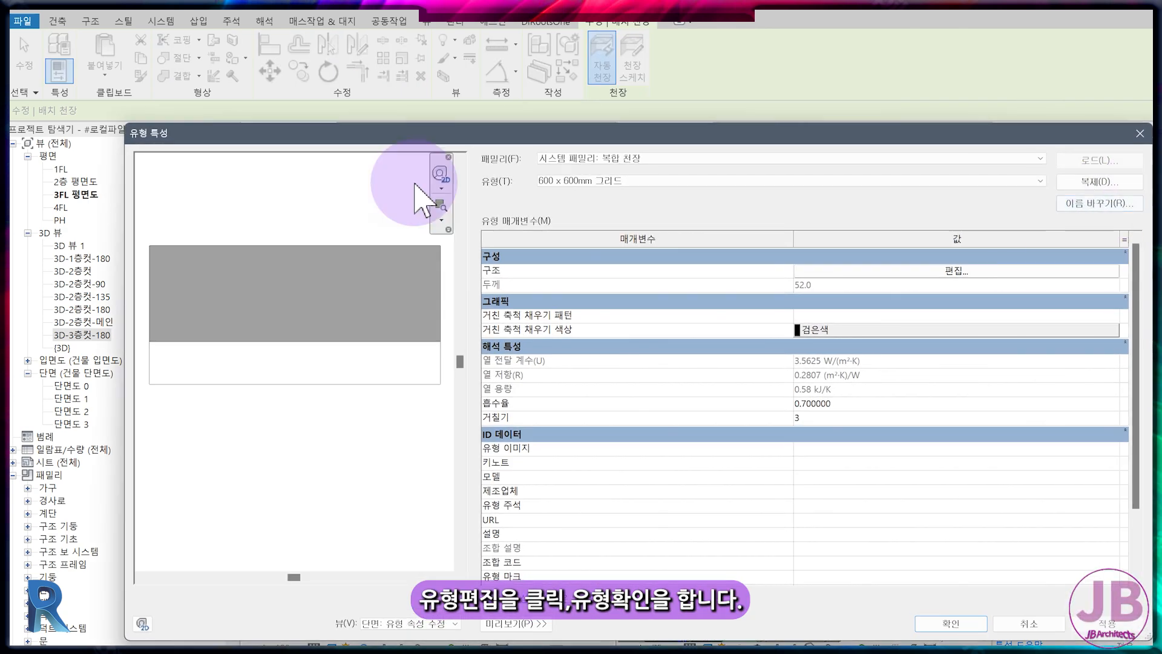
Look through the other compound ceiling types, including 600 x 1200mm 그리드, and return to 600 x 600mm 그리드.
click(602, 185)
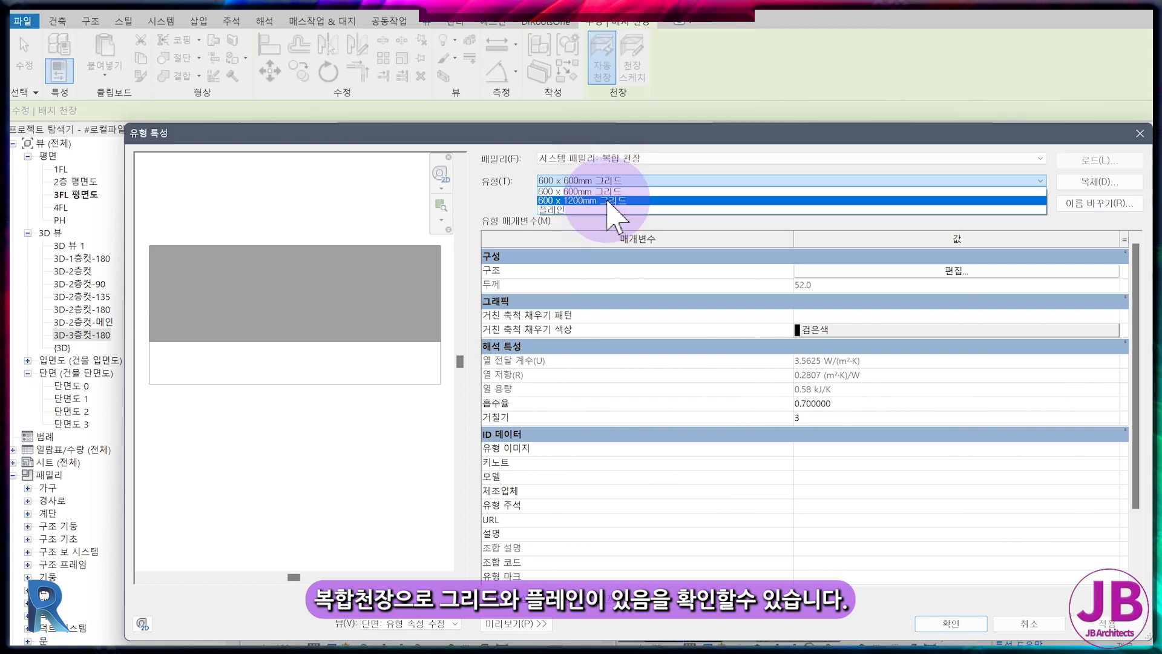
click(606, 210)
click(596, 182)
click(599, 200)
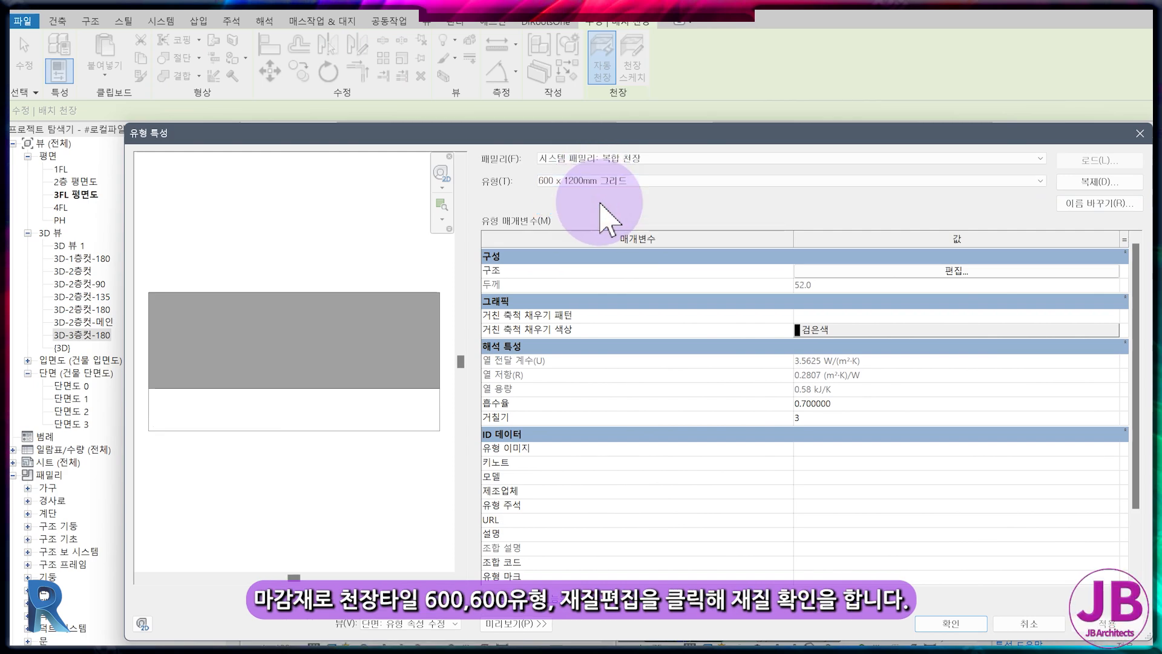
click(591, 182)
click(593, 199)
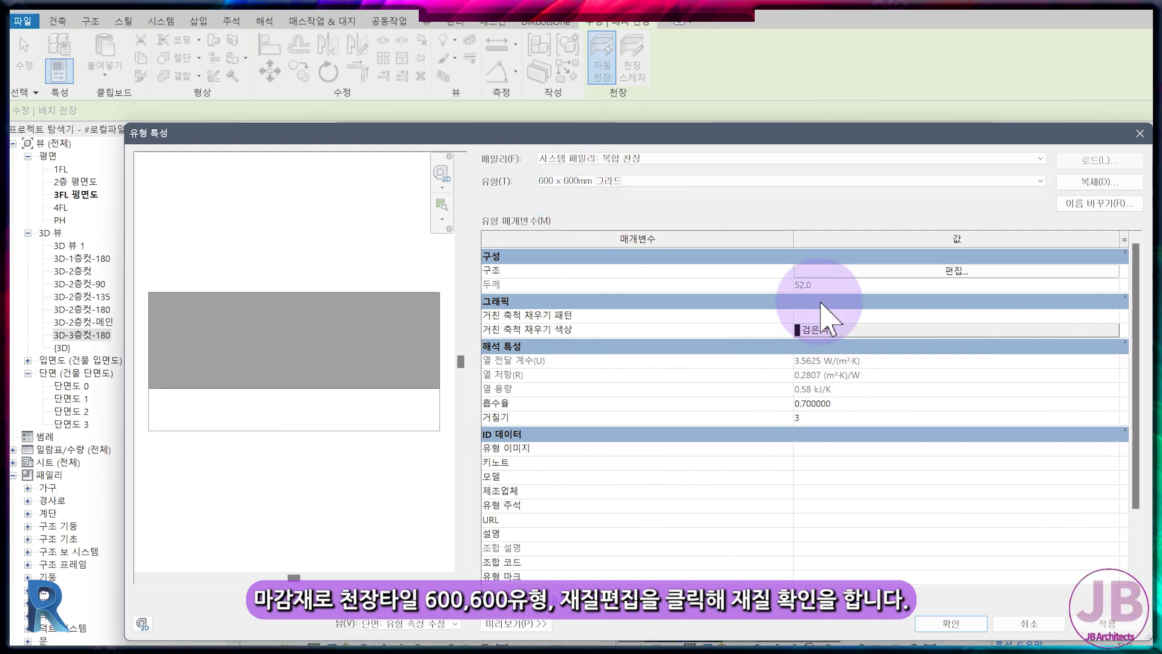
Examine the 600 x 600mm model surface pattern and its definition in the finish layer's 천장 타일 600 x 600 material.
click(914, 274)
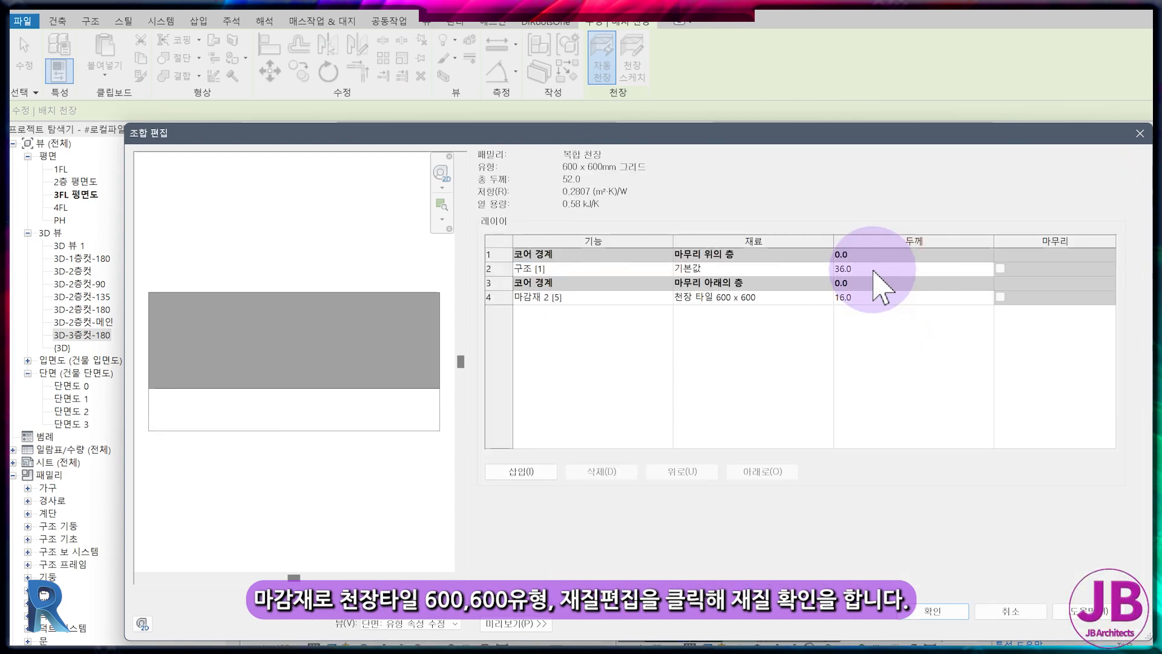
click(827, 298)
click(828, 297)
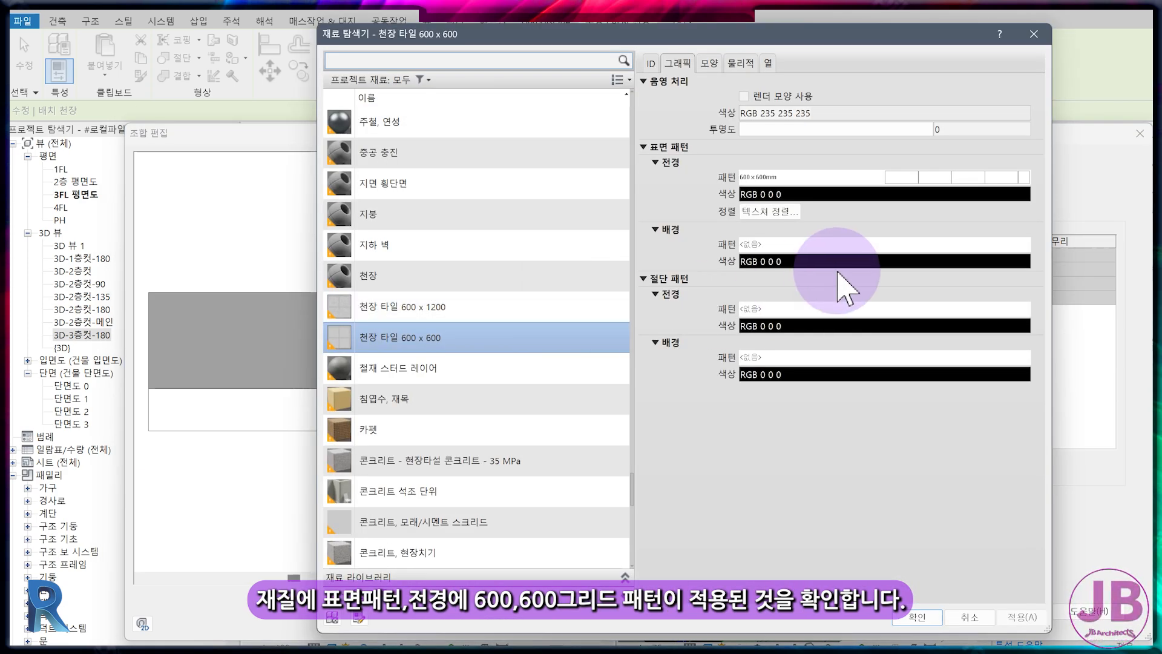
click(921, 177)
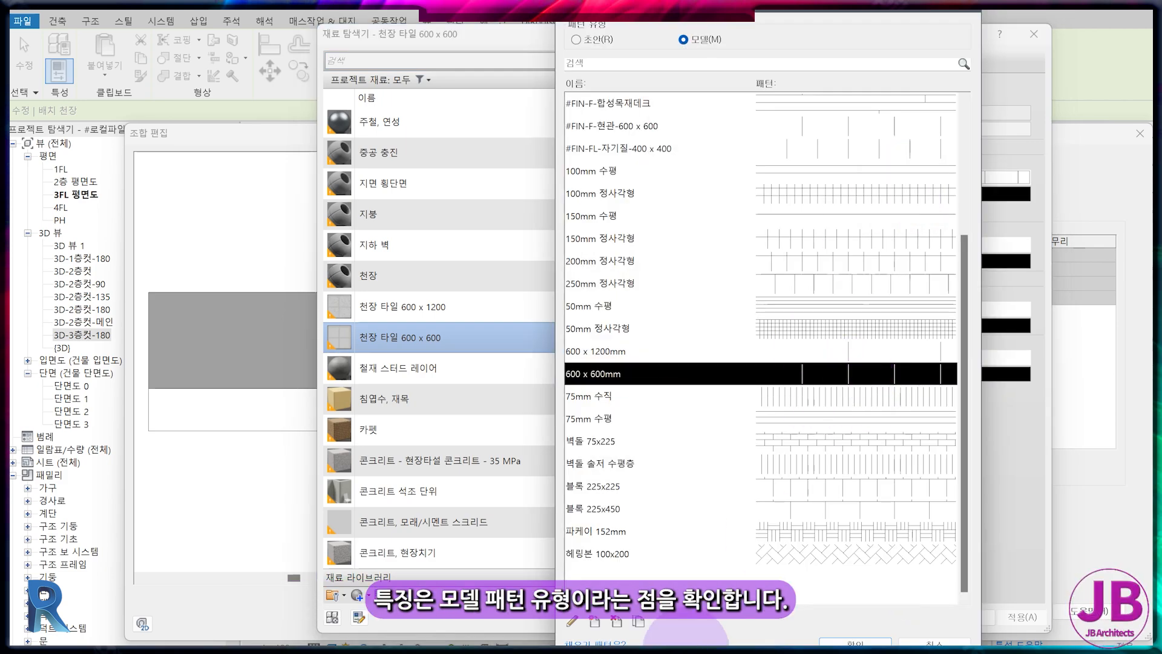
click(571, 621)
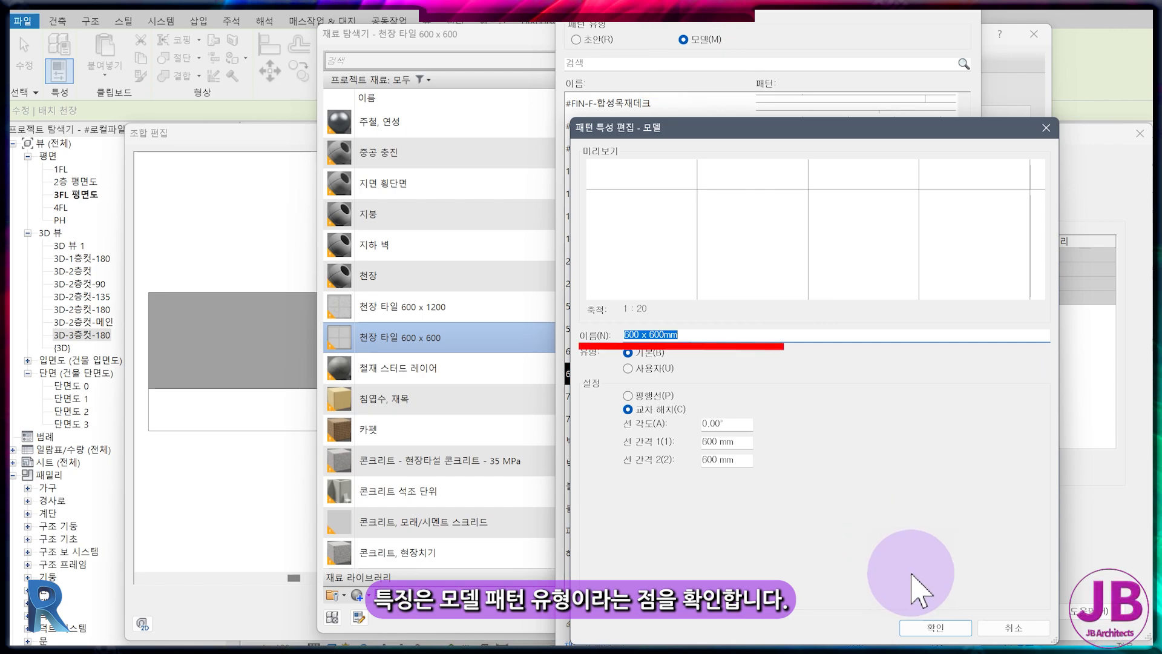
click(934, 627)
click(866, 643)
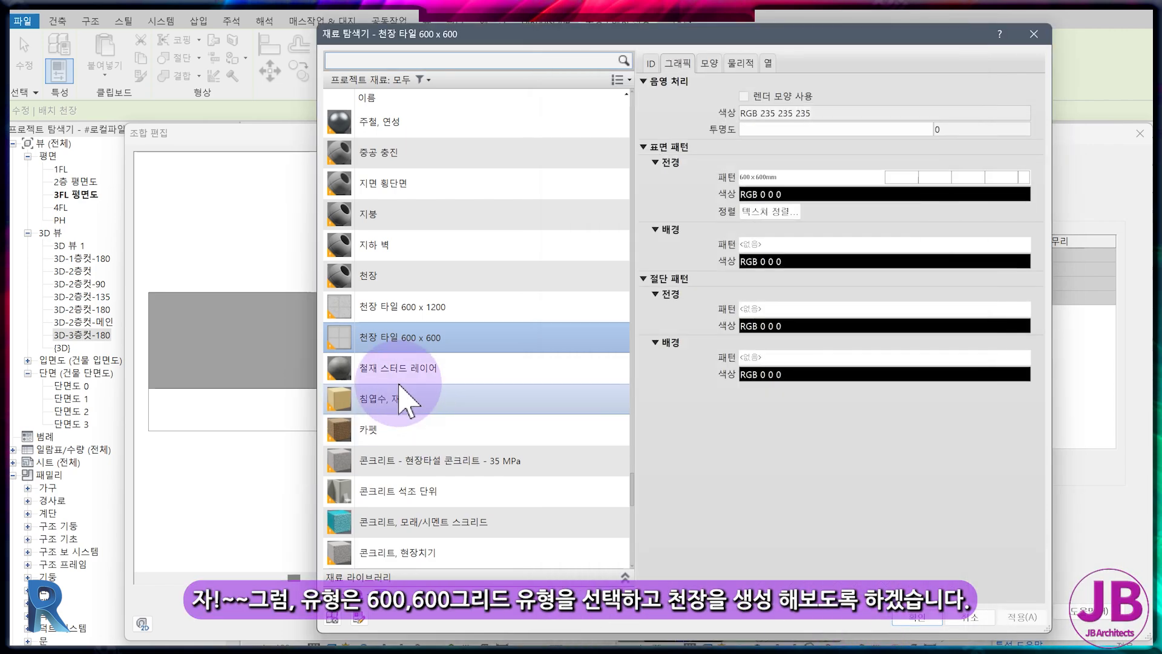
Keep 천장 타일 600 x 600 as the finish material and accept the ceiling's assembly and type properties.
click(386, 345)
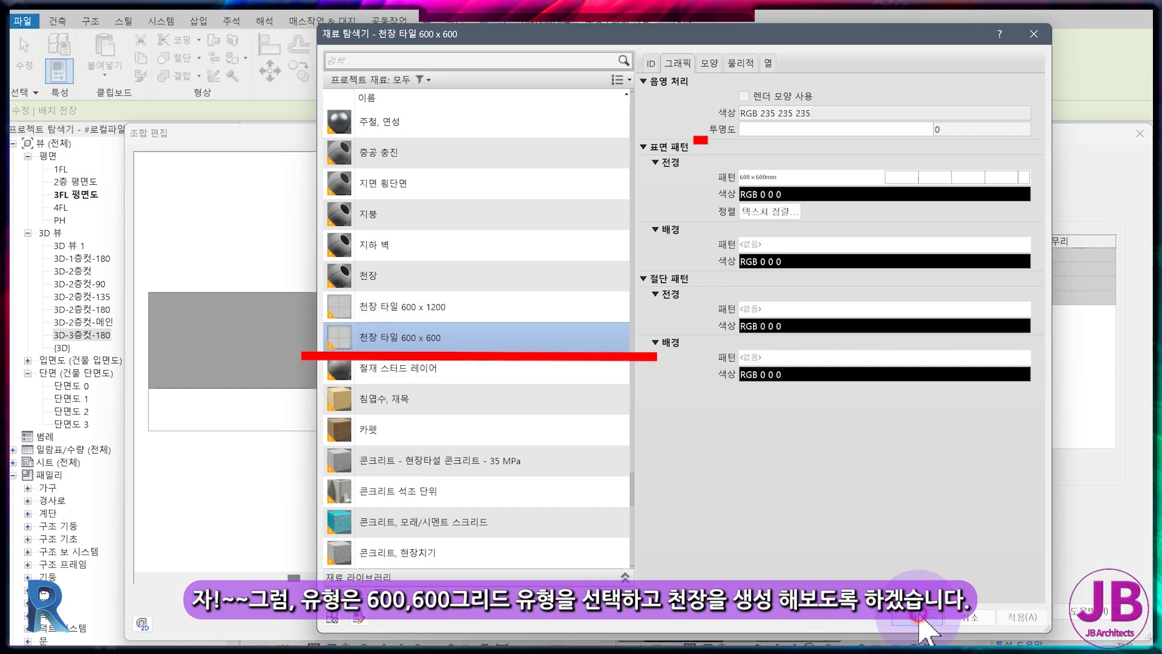
click(919, 617)
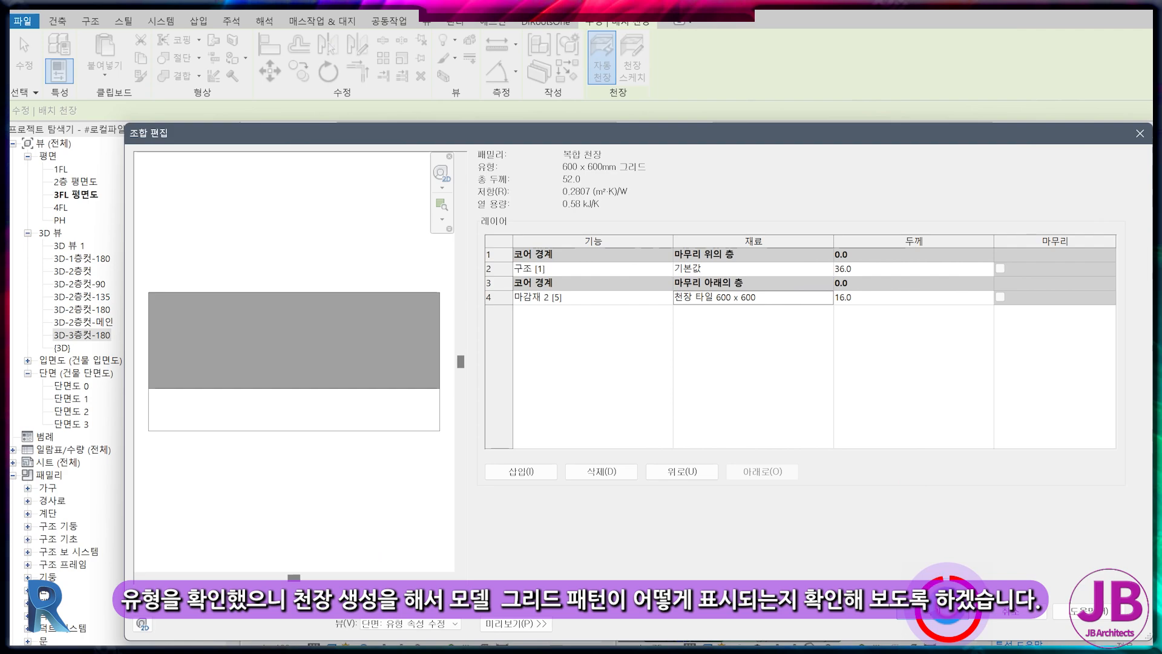
click(947, 610)
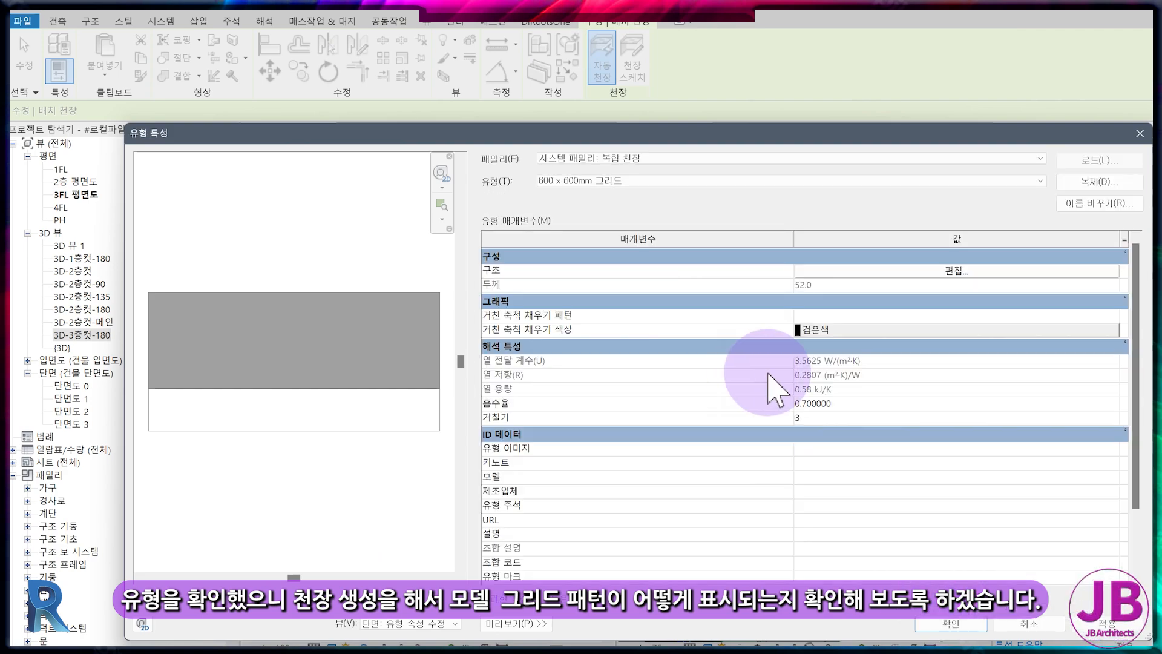
click(956, 629)
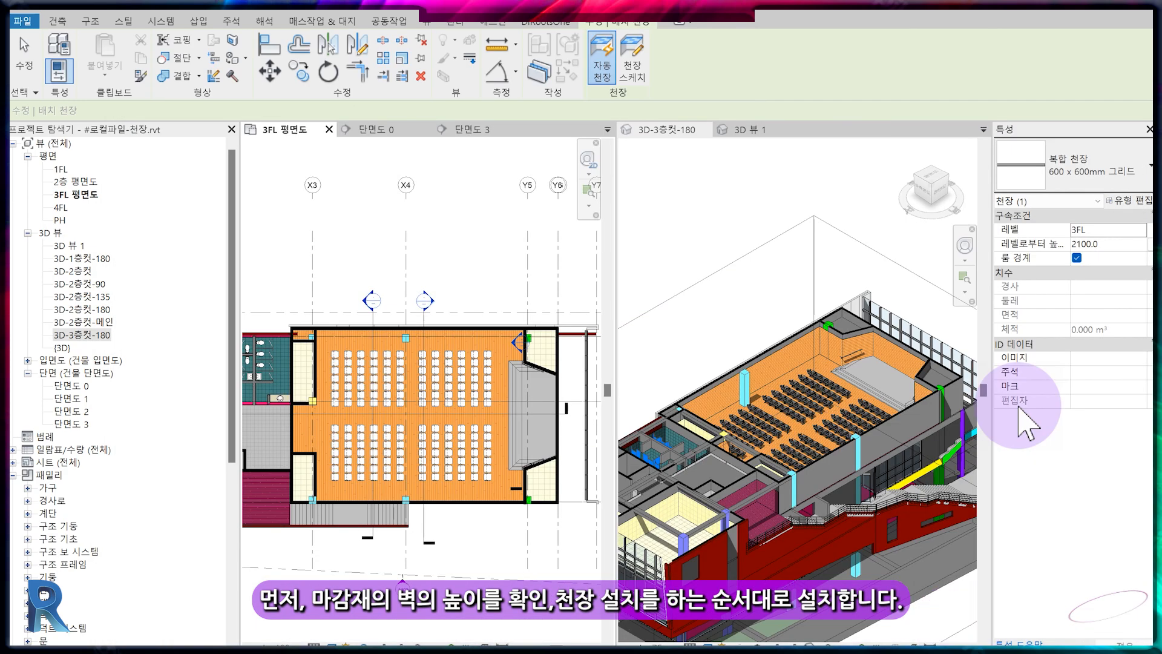
Check the height of the auditorium's finish wall near the stage in the 3D view.
click(830, 351)
click(847, 347)
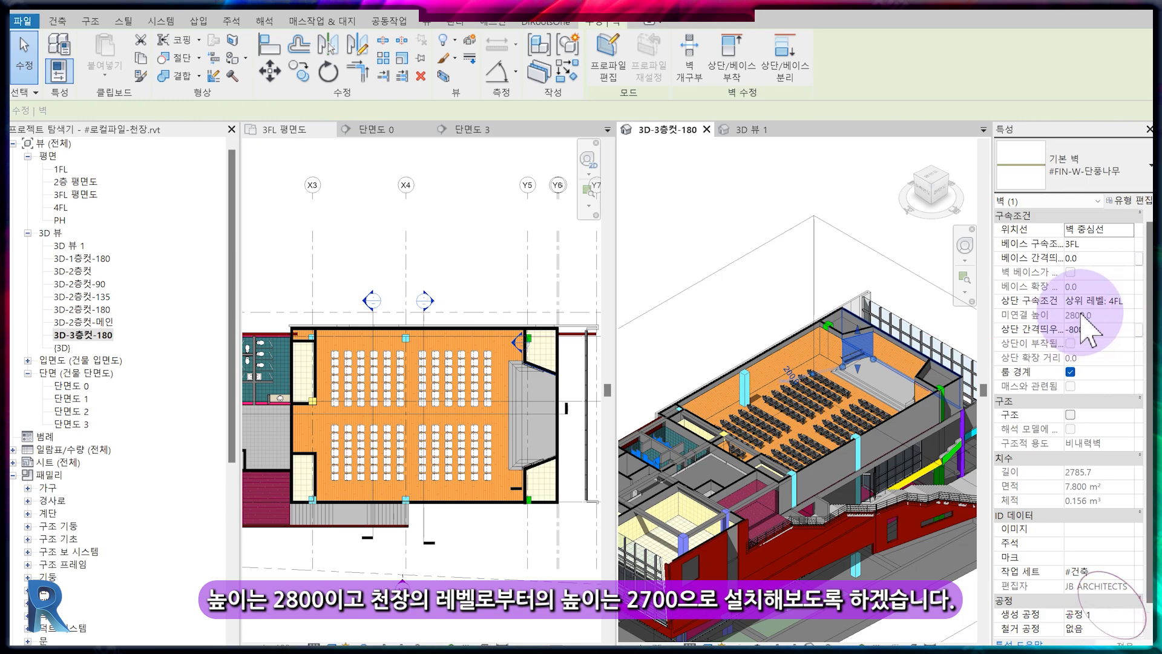
key(Escape)
Place an automatic 600 x 600mm 그리드 ceiling over the 3FL auditorium with a 2700 height offset from the level.
click(265, 81)
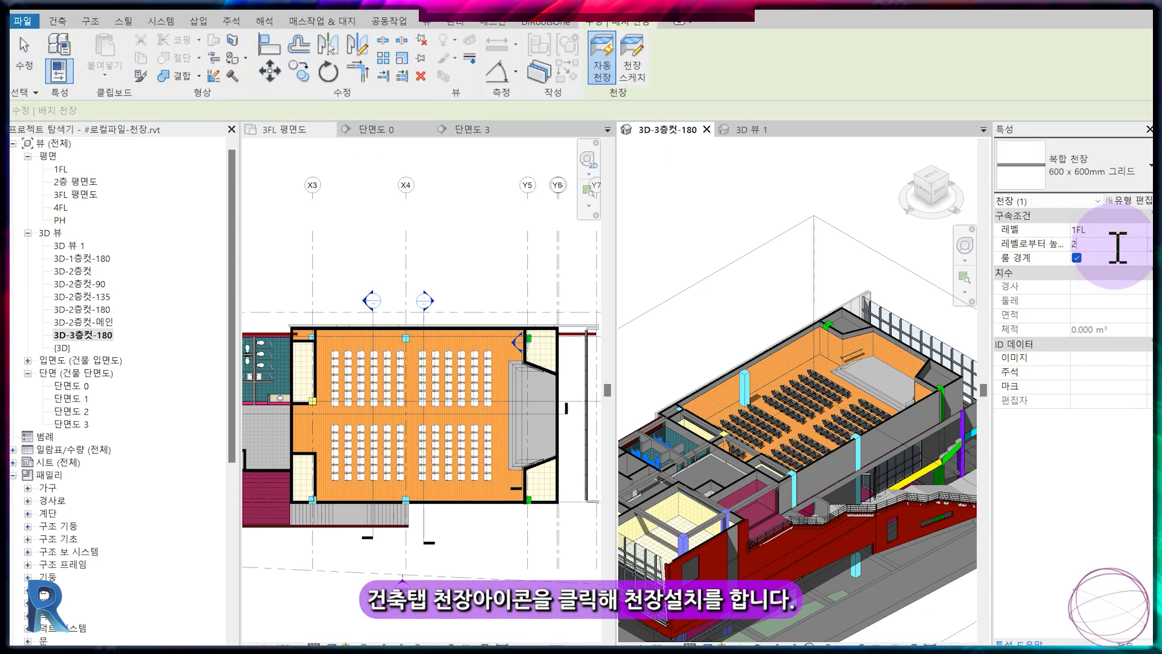
key(Return)
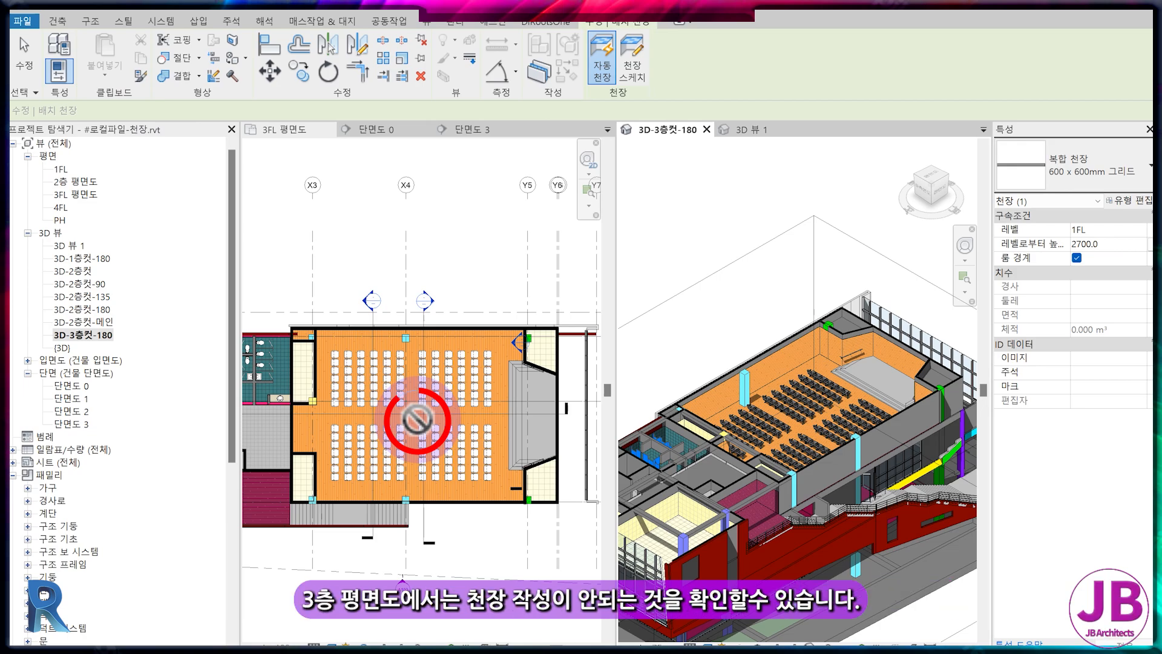
click(417, 420)
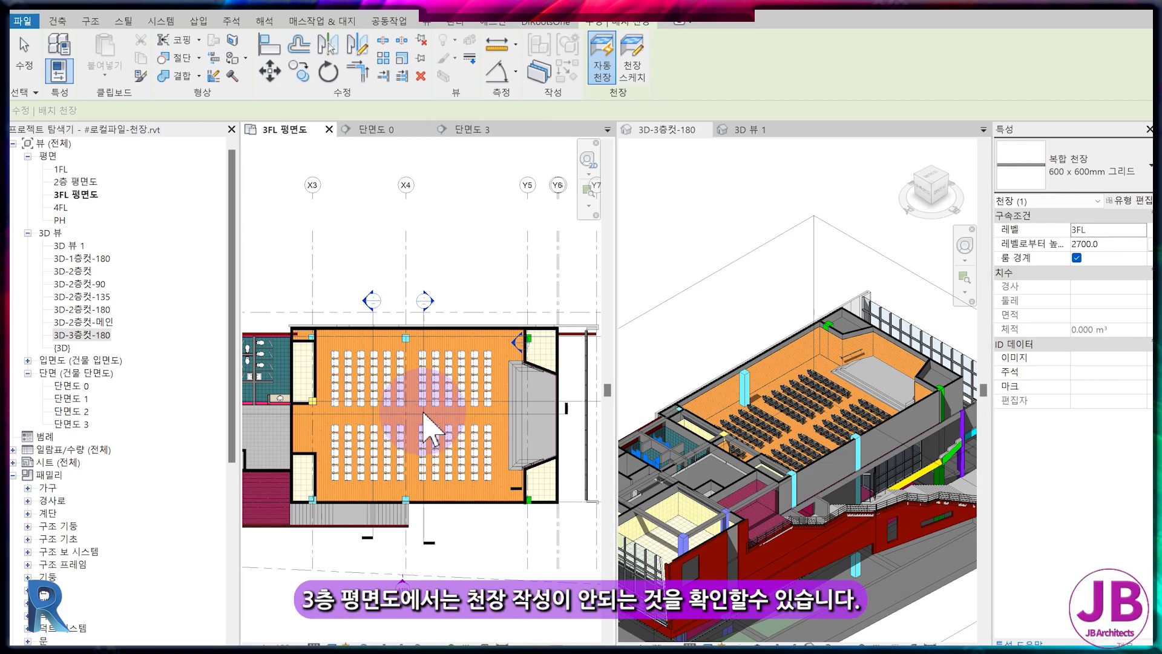
click(424, 414)
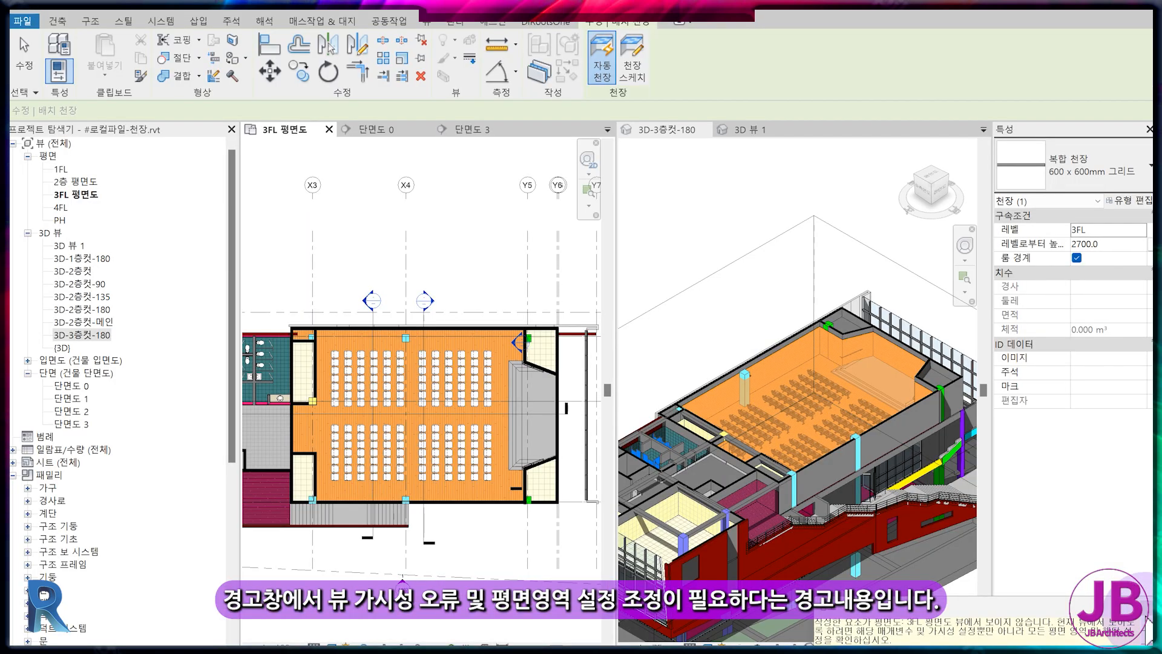
click(1149, 612)
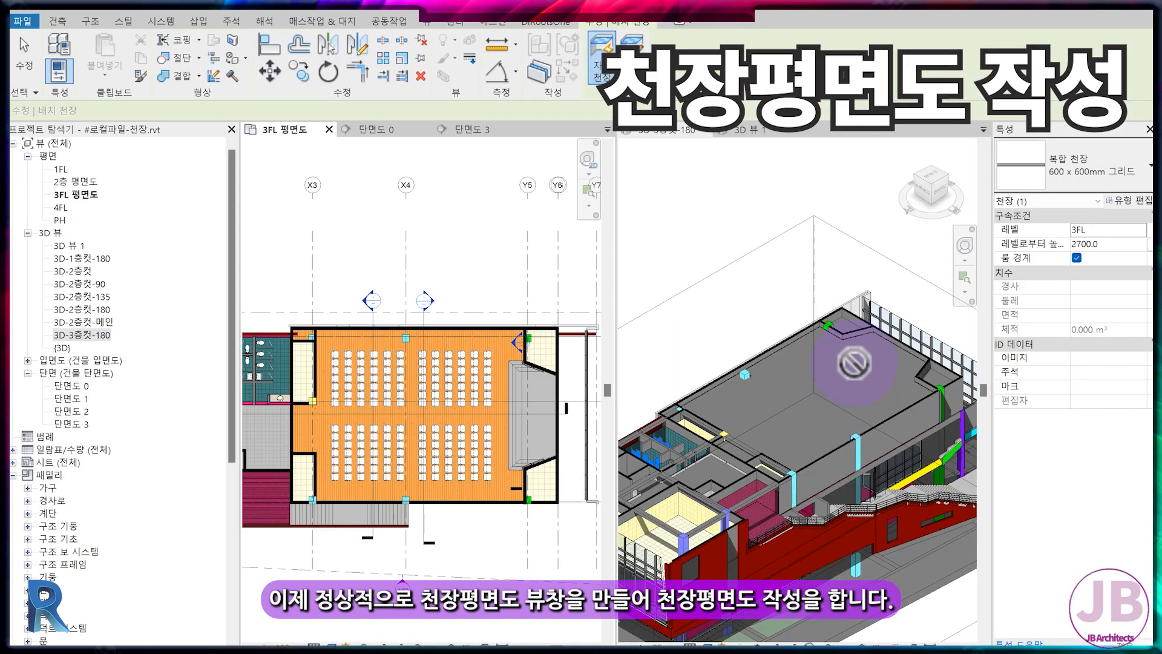
Delete the auditorium ceiling in the 3D view.
click(865, 363)
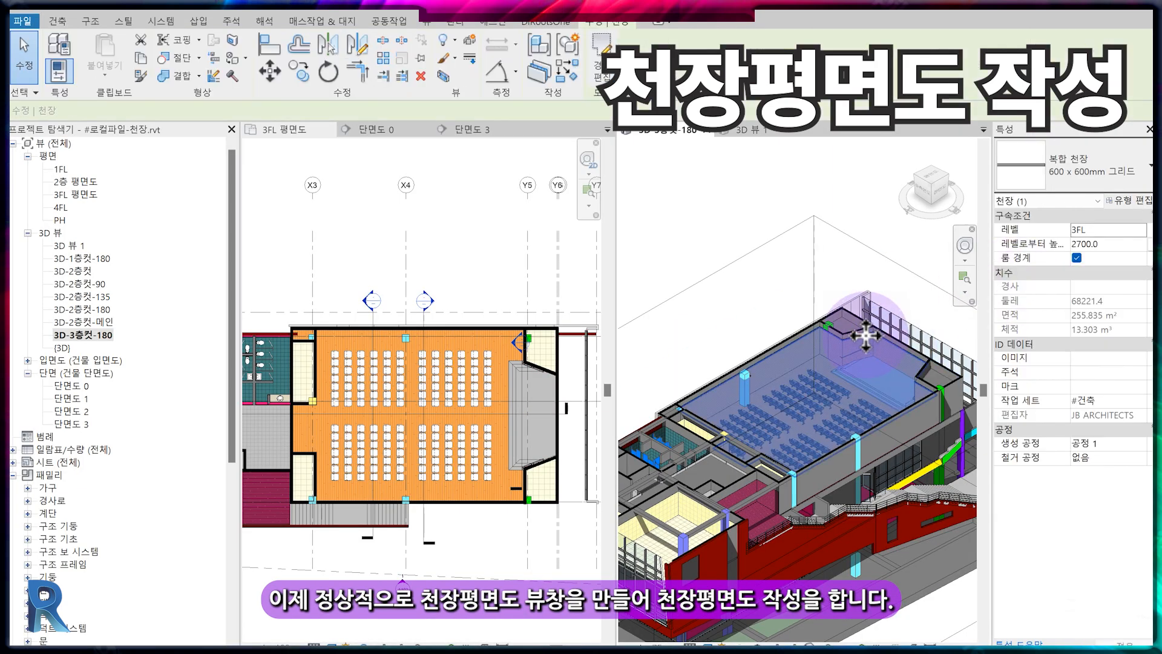
key(Delete)
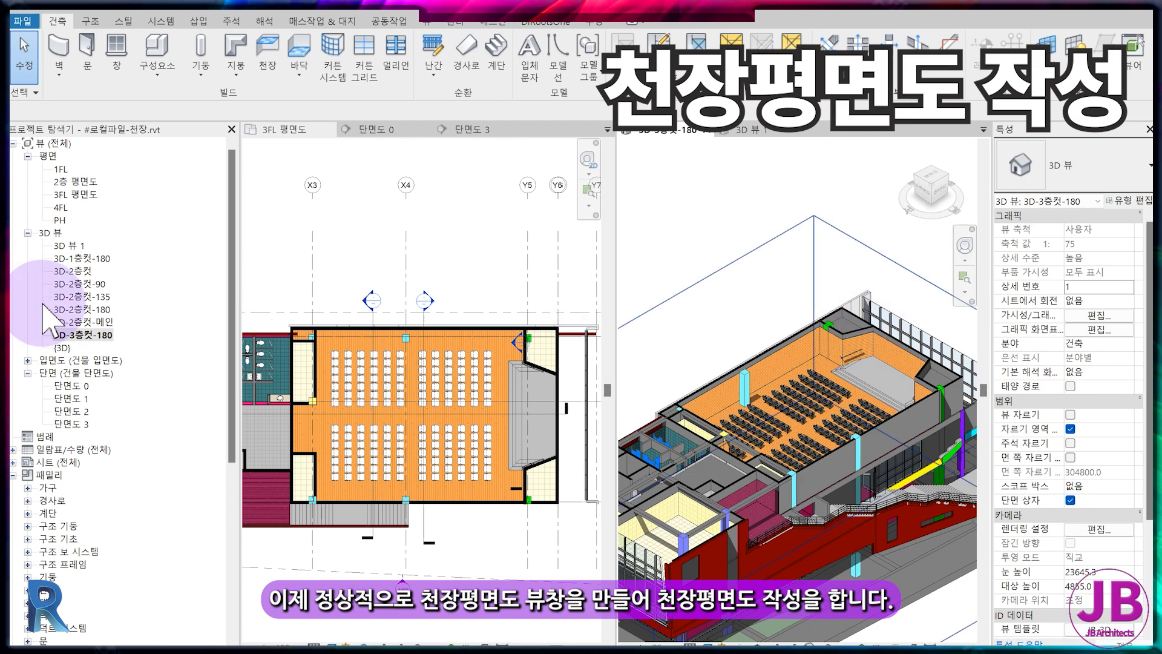
Create a reflected ceiling plan view for level 3FL.
click(293, 219)
click(430, 21)
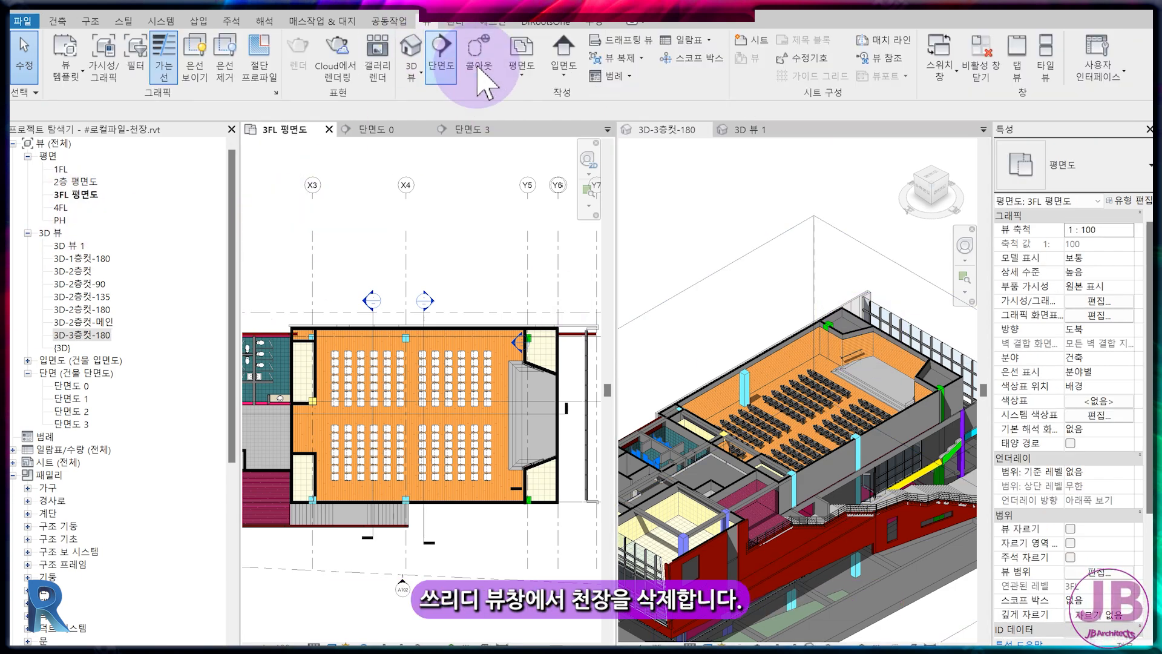
click(520, 58)
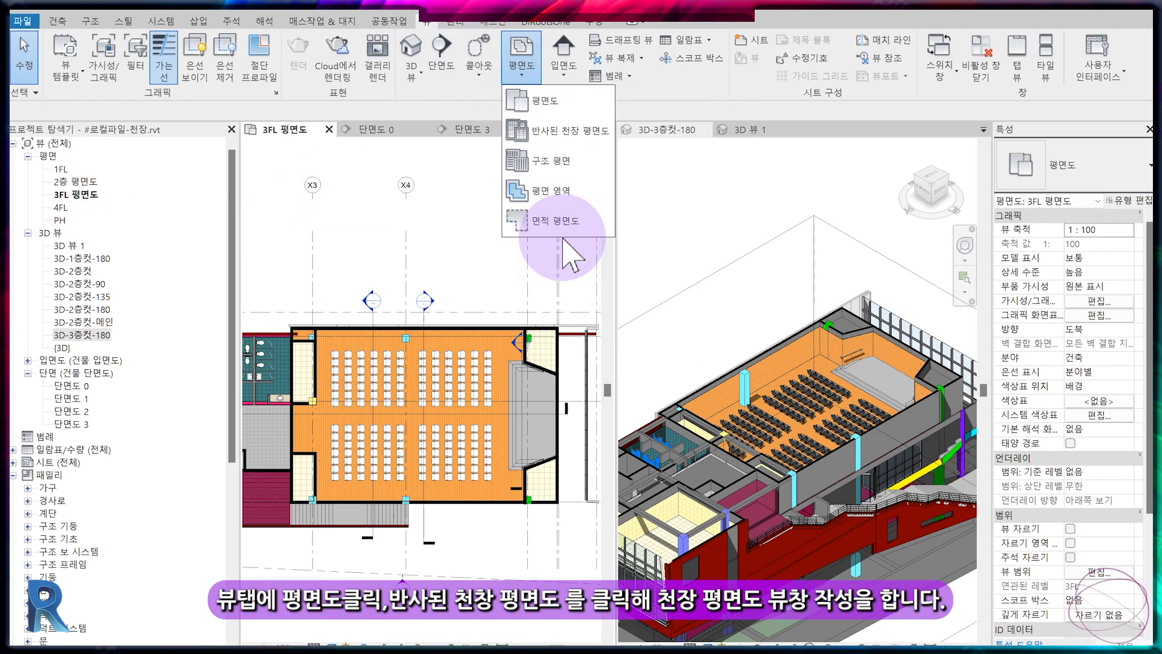
click(562, 132)
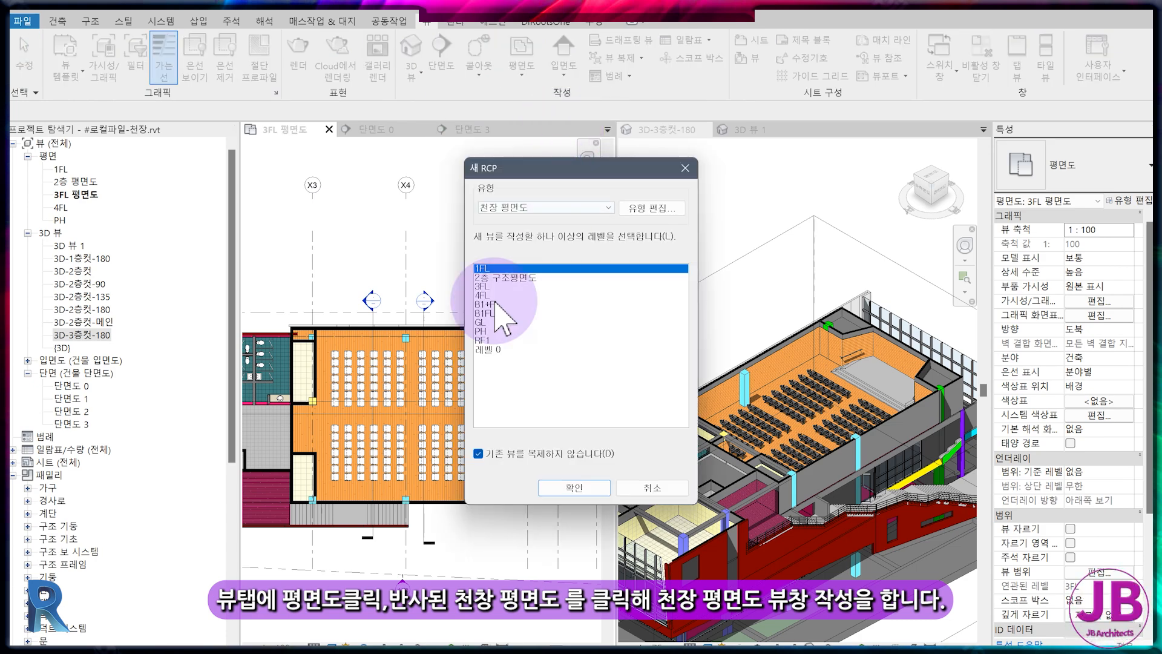
click(484, 287)
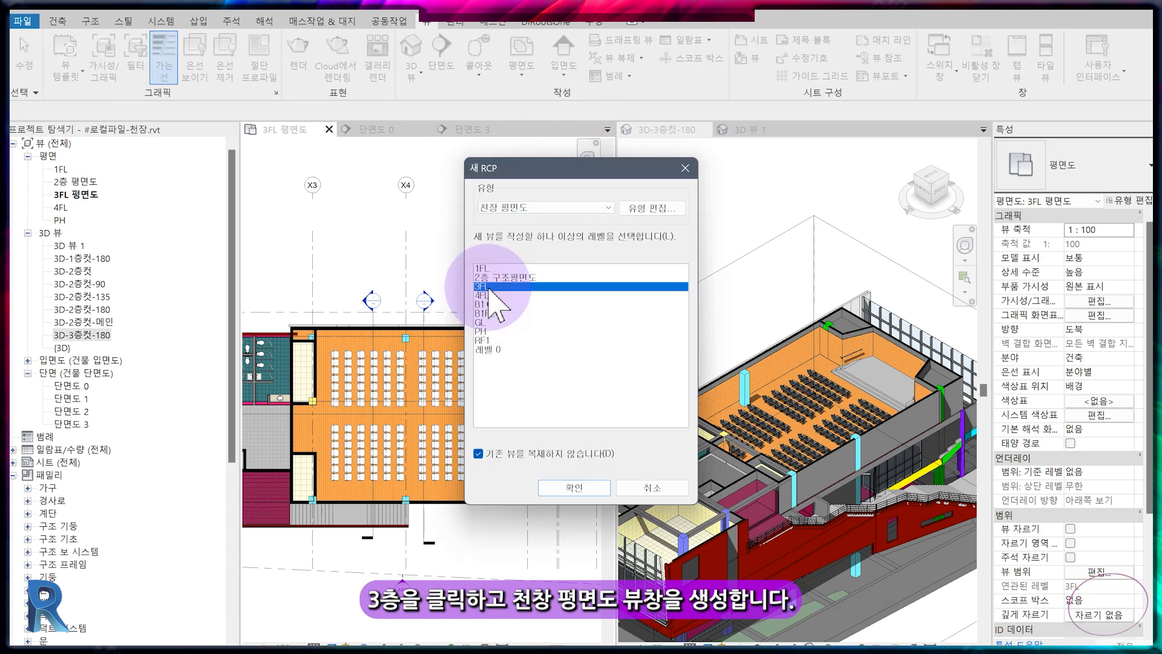
click(566, 487)
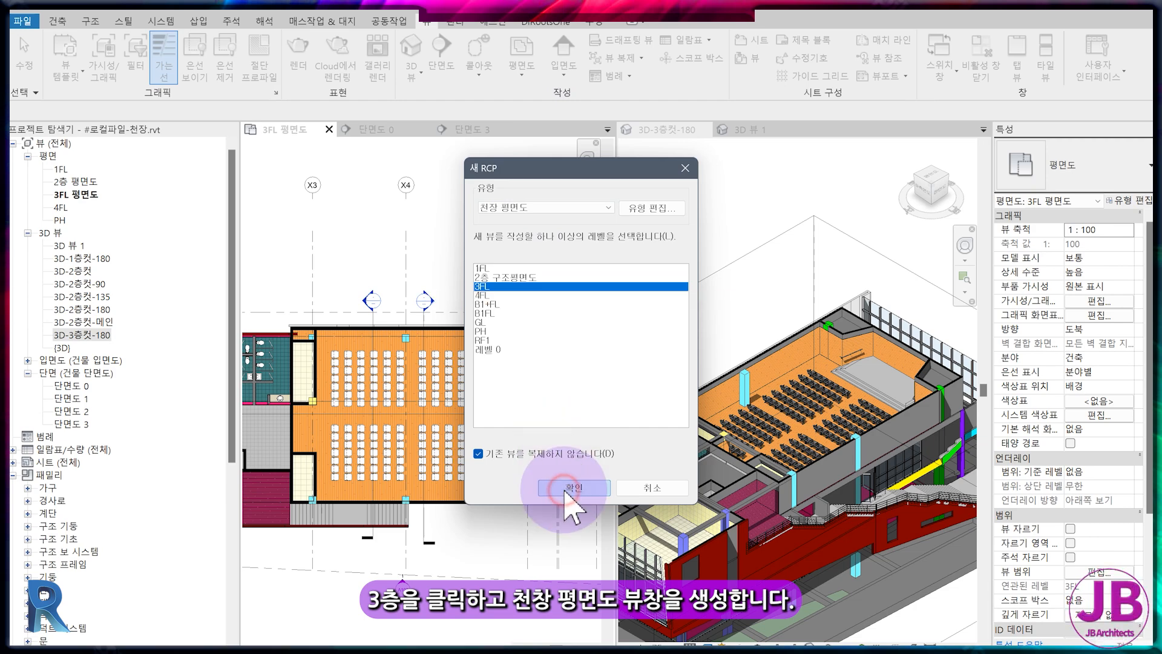
Rename the new 3FL ceiling plan view as 3층 천정평면도.
click(50, 233)
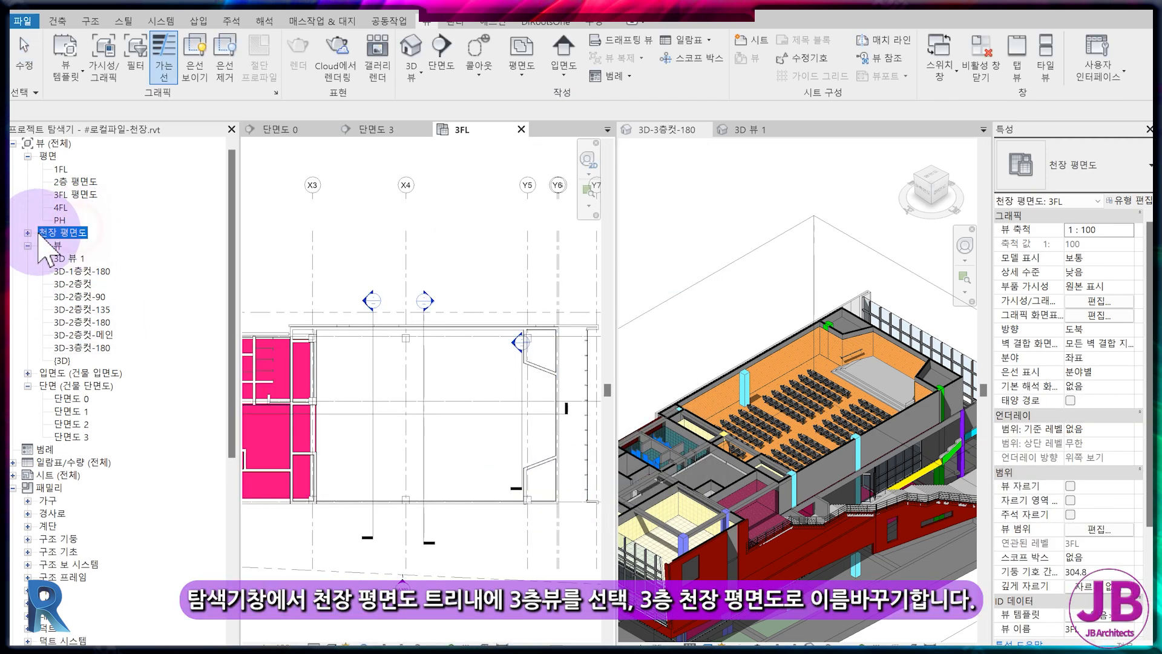
click(28, 232)
right_click(64, 247)
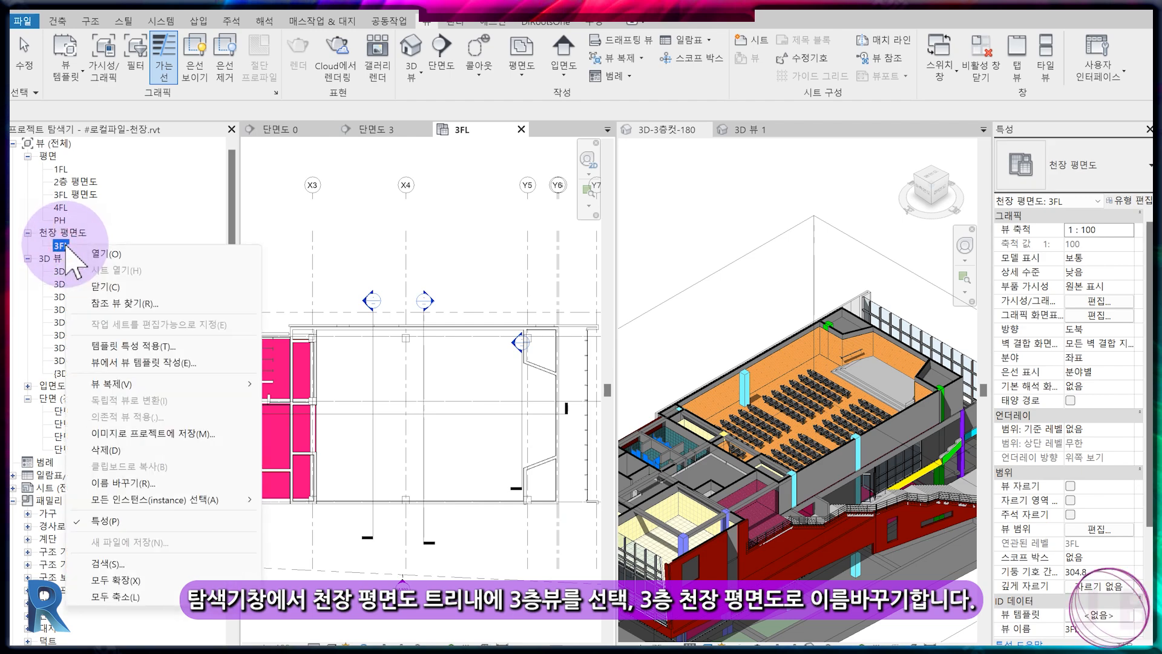
click(134, 469)
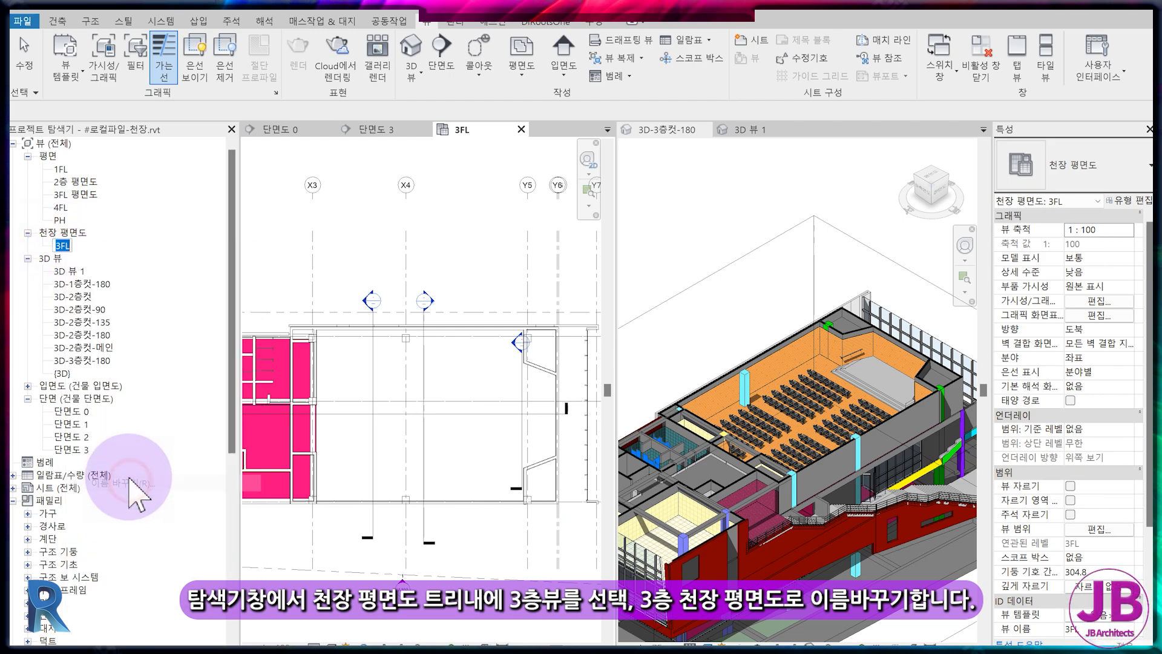
click(71, 246)
text(3층 천정평면도)
key(Return)
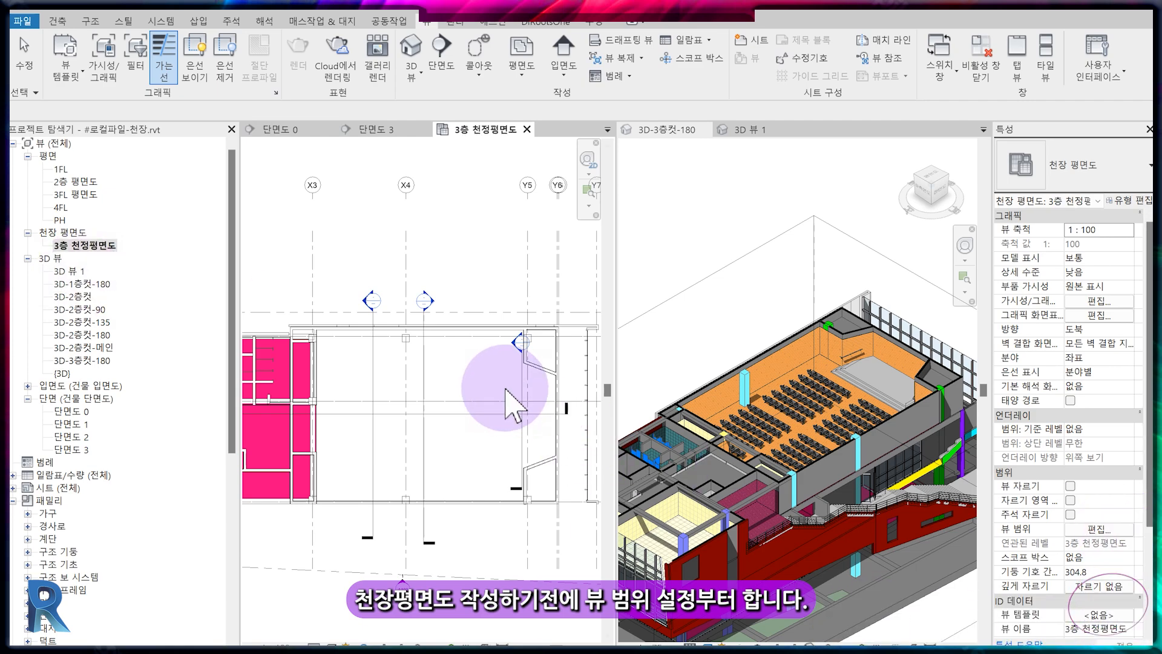
Check the view range of the third-floor ceiling plan and accept it.
scroll(519, 402, up, 6)
scroll(492, 466, up, 4)
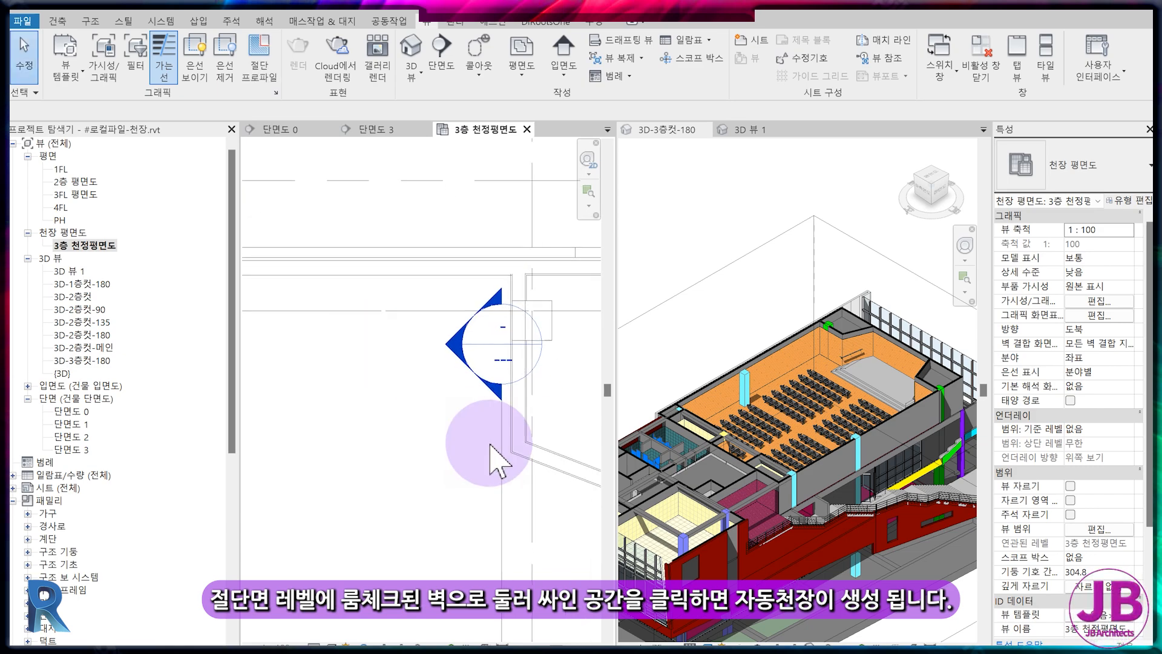
click(497, 452)
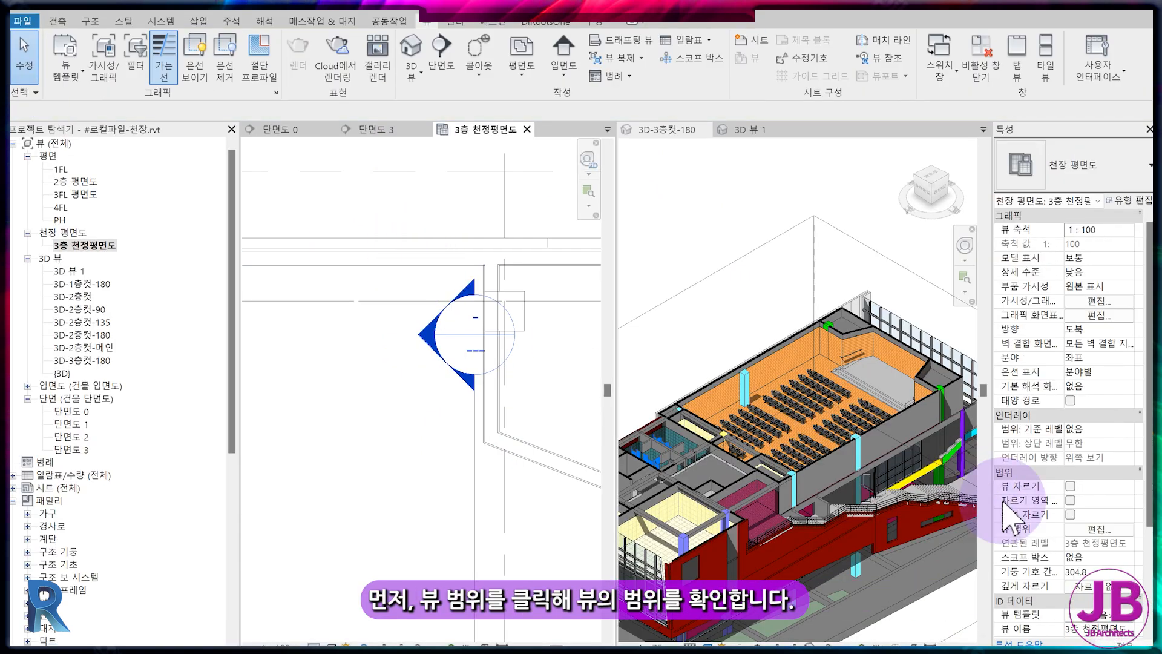
click(1087, 530)
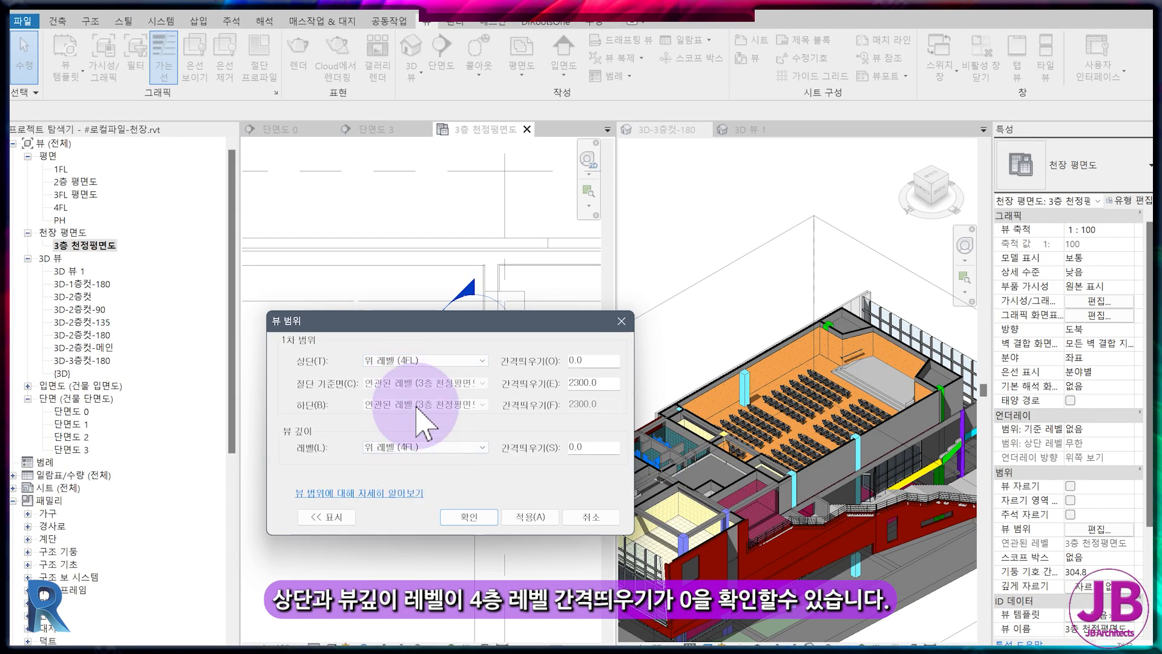
click(470, 518)
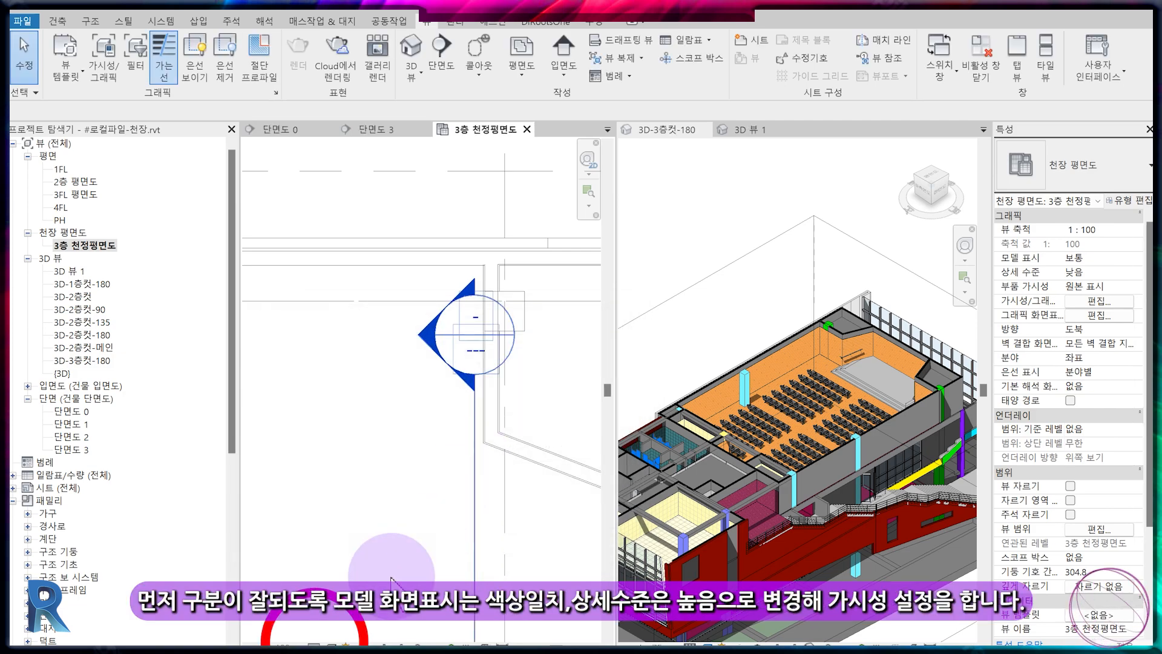
Set the ceiling plan's visual style to 색상일치 and its detail level to 높음, and check the auditorium walls at the cut plane.
click(331, 645)
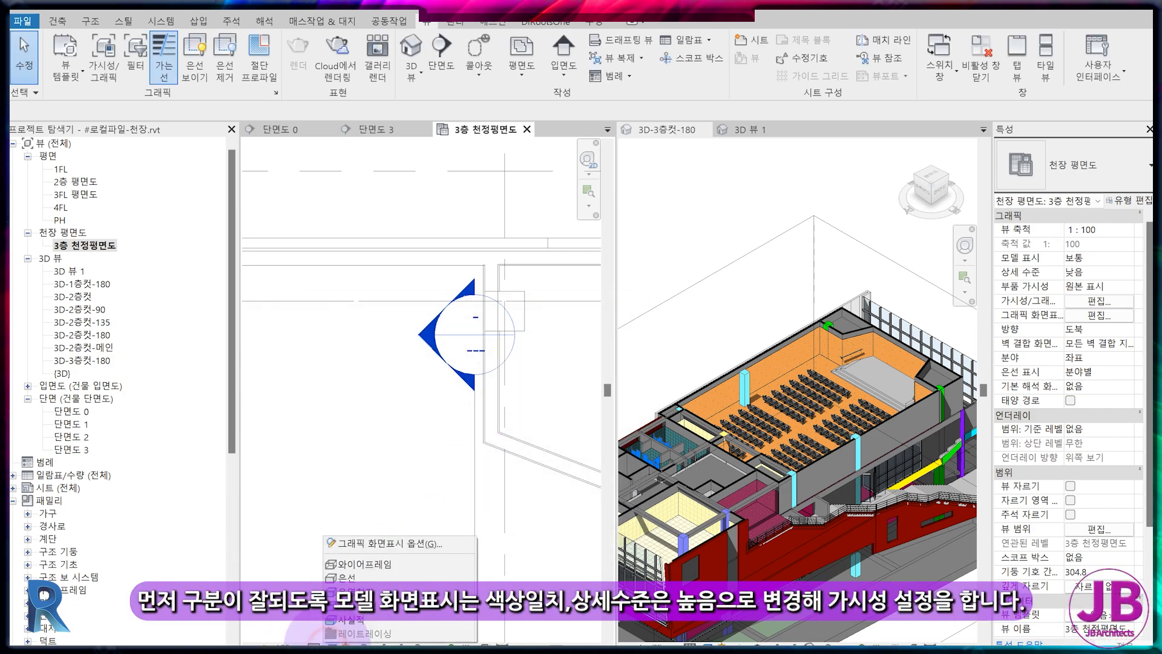
click(343, 613)
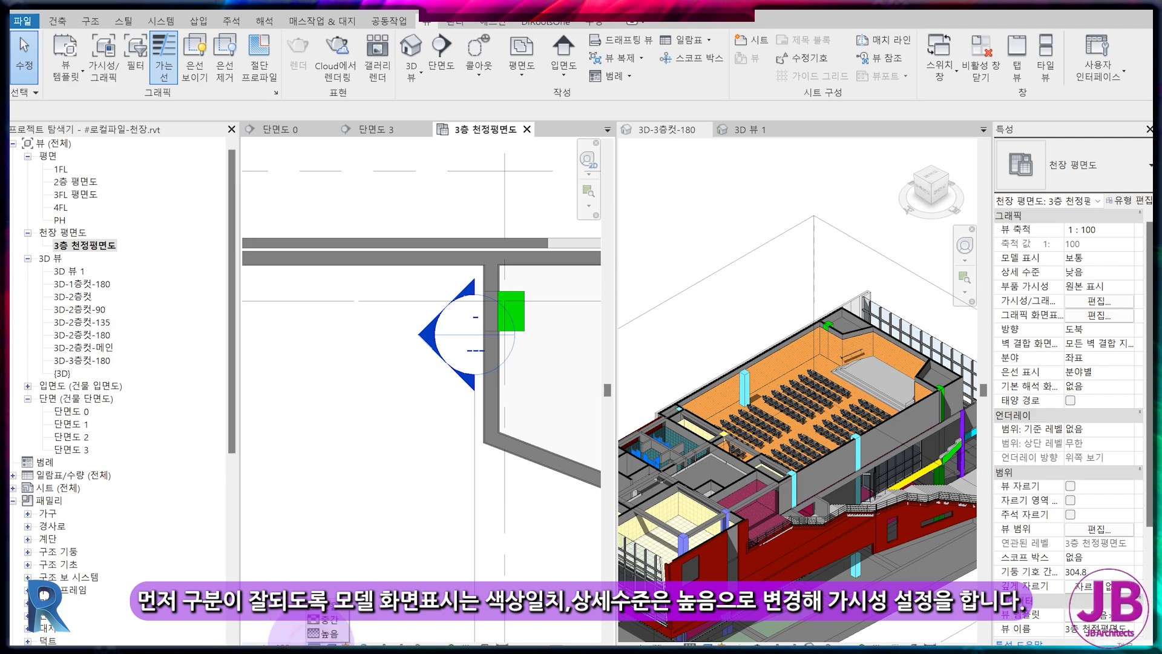
click(325, 633)
scroll(478, 469, up, 4)
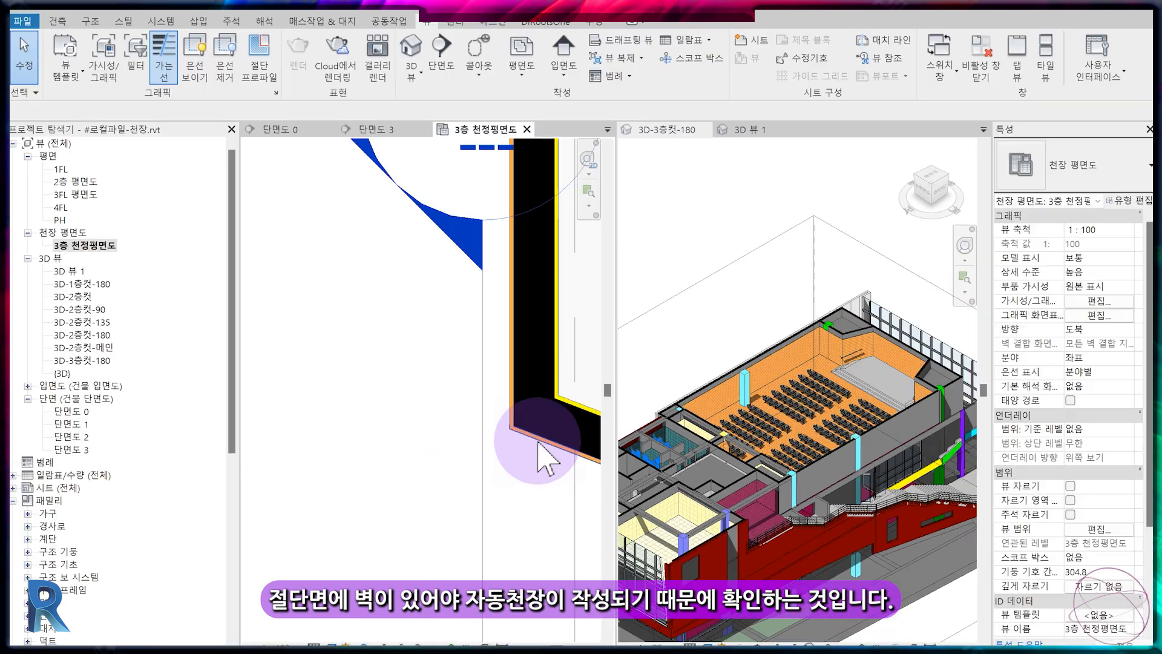
scroll(509, 426, down, 5)
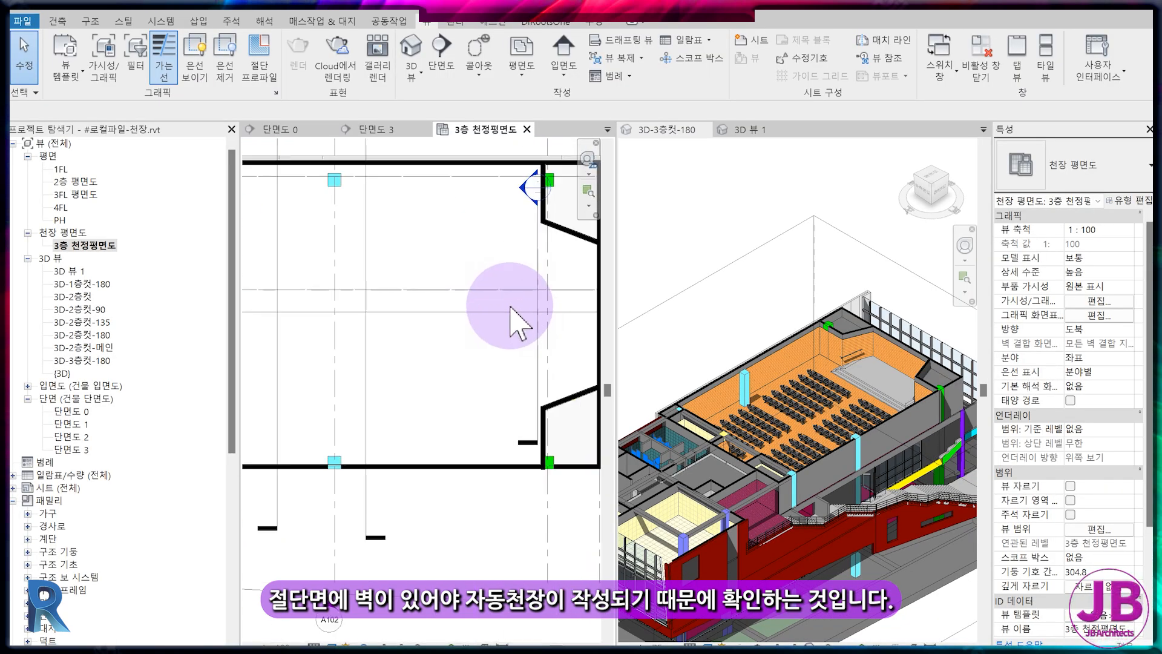
scroll(484, 320, down, 2)
middle_drag(441, 324, 466, 342)
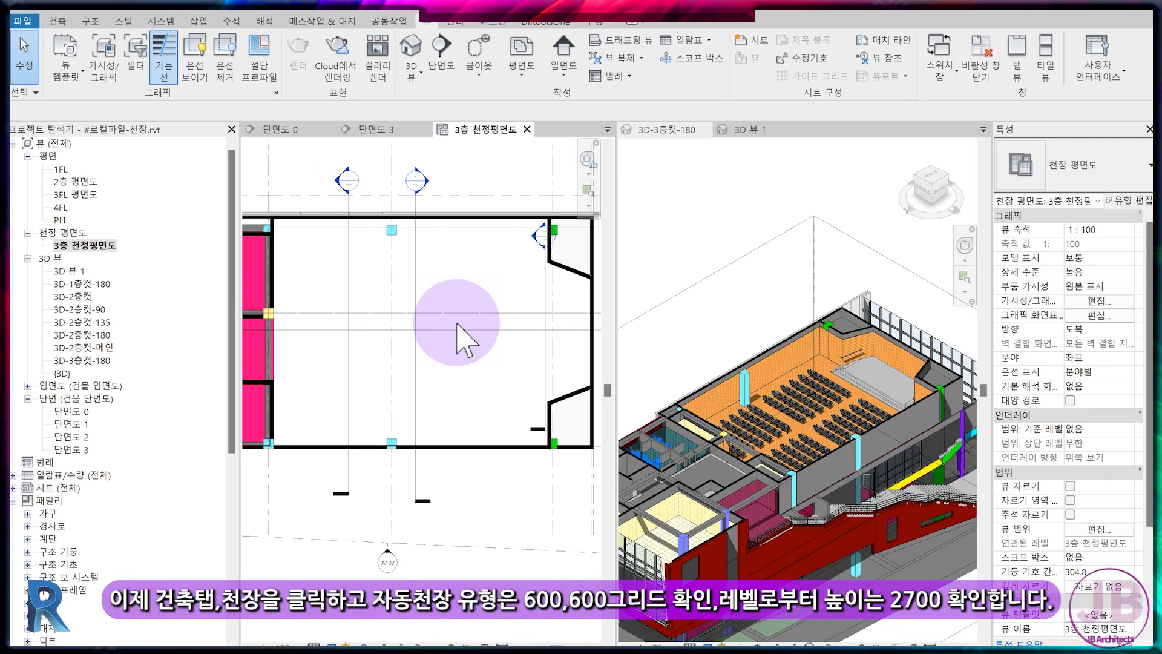
Place an automatic 600 x 600mm 그리드 ceiling at 2700 over the auditorium in the ceiling plan and check it in camera view 3D 뷰 1.
click(58, 21)
click(269, 67)
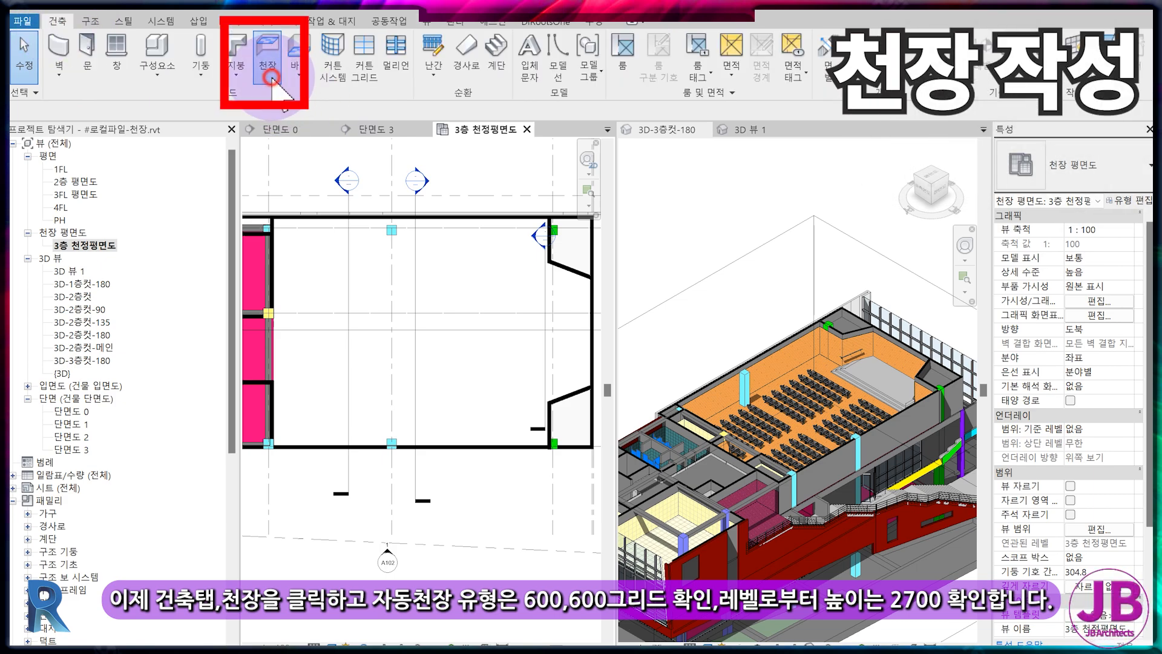
click(449, 370)
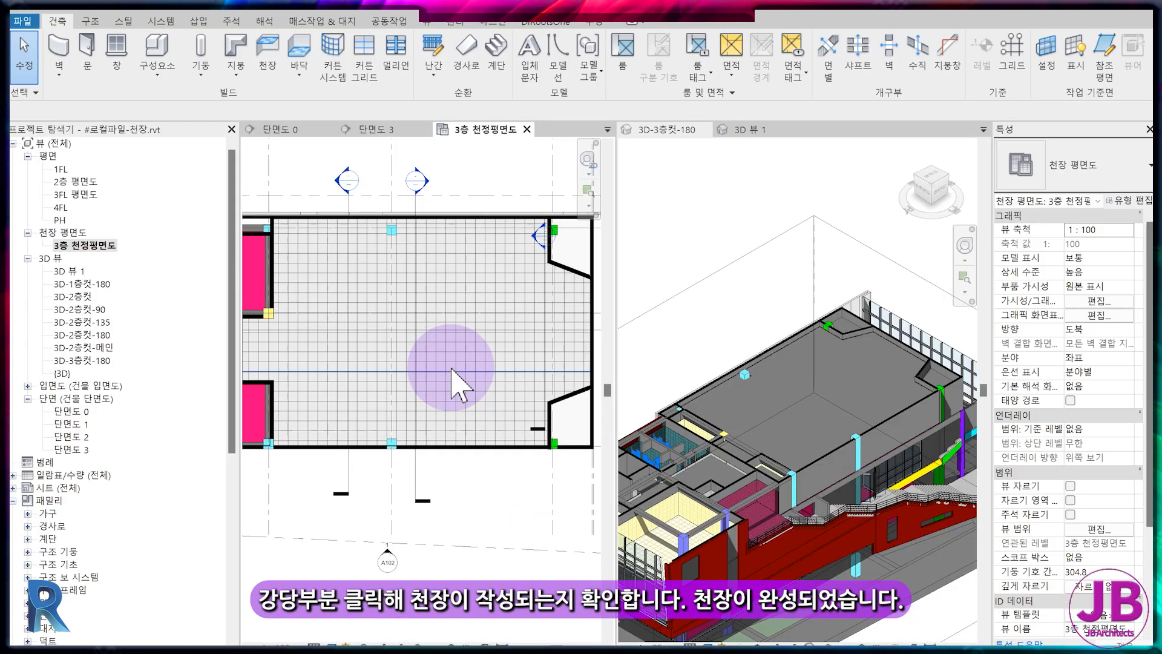
click(371, 357)
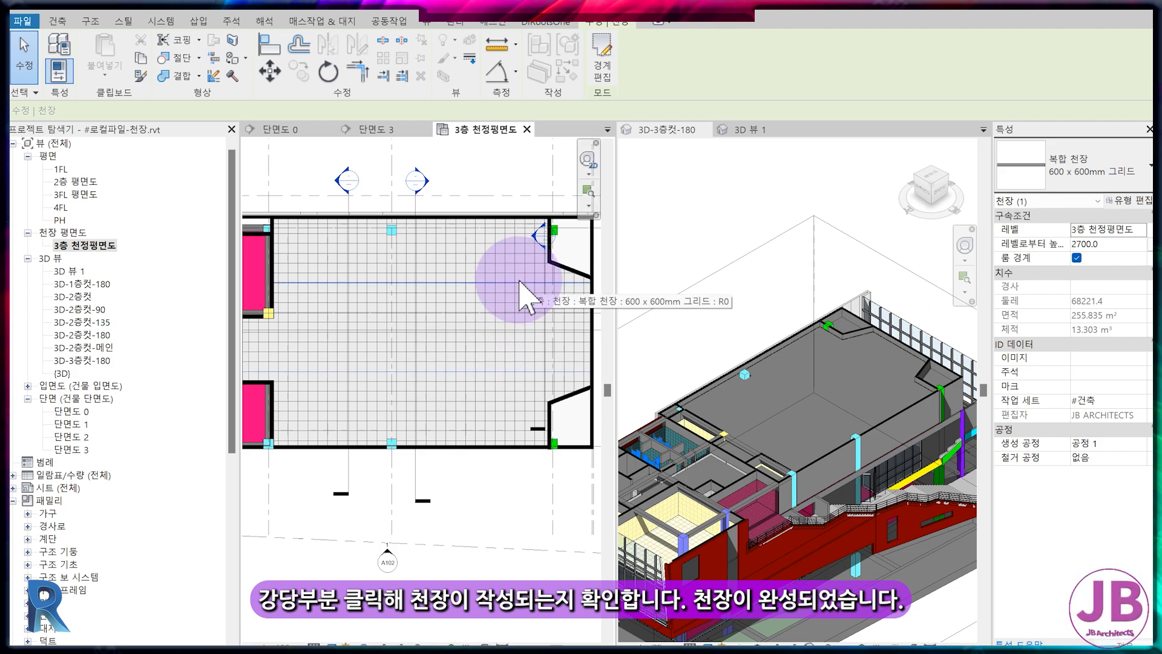
click(757, 130)
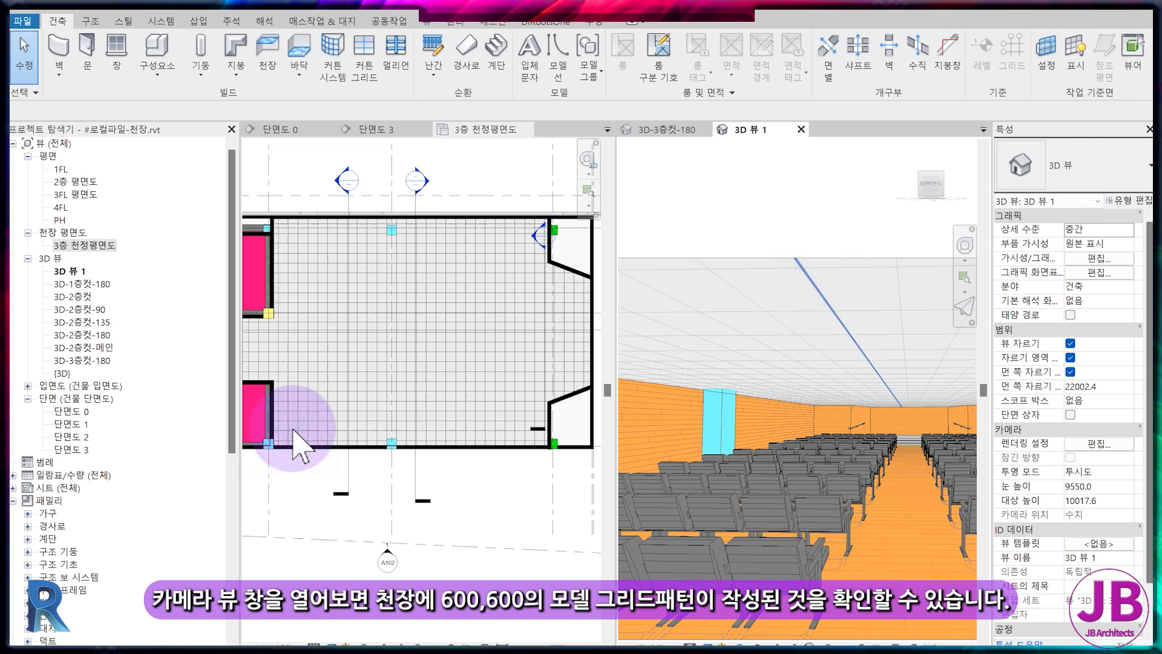
Shift the ceiling's grid pattern down so a horizontal grid line meets the finish face of the auditorium's lower wall.
scroll(275, 443, up, 3)
middle_drag(389, 418, 454, 519)
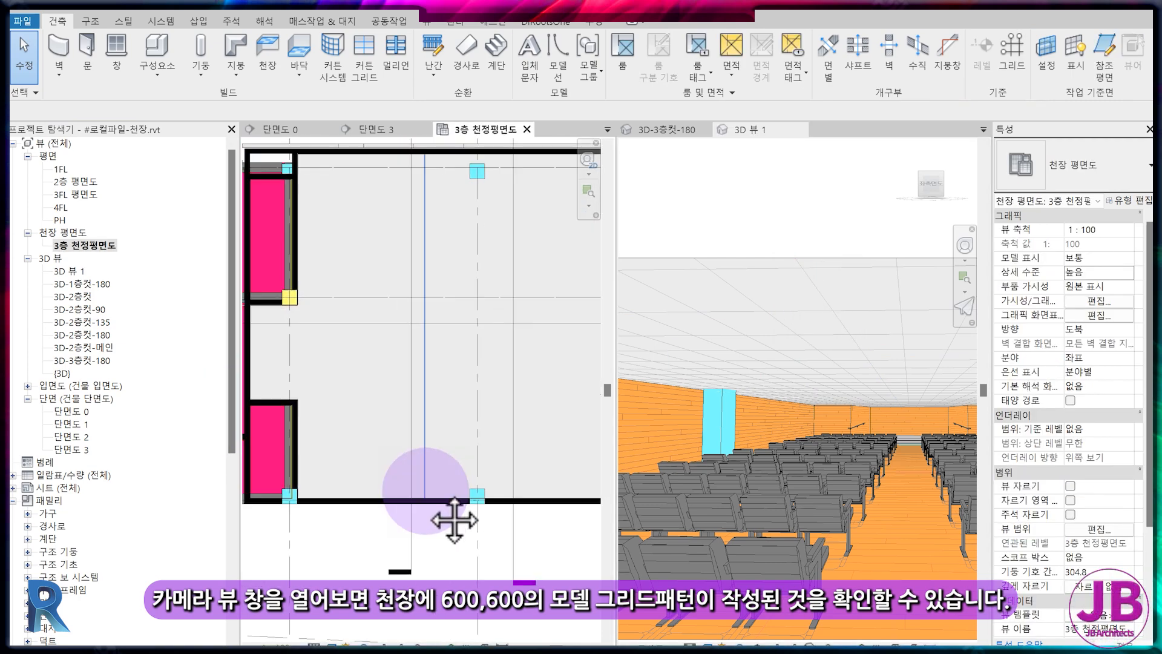
scroll(426, 492, up, 2)
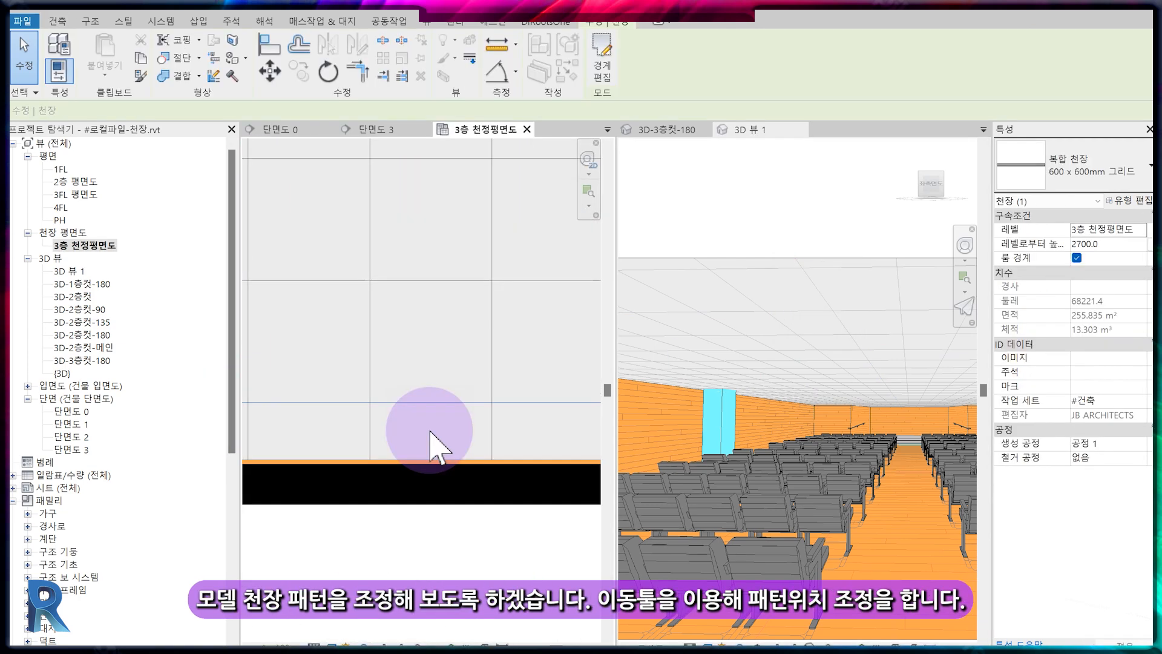
key(Tab)
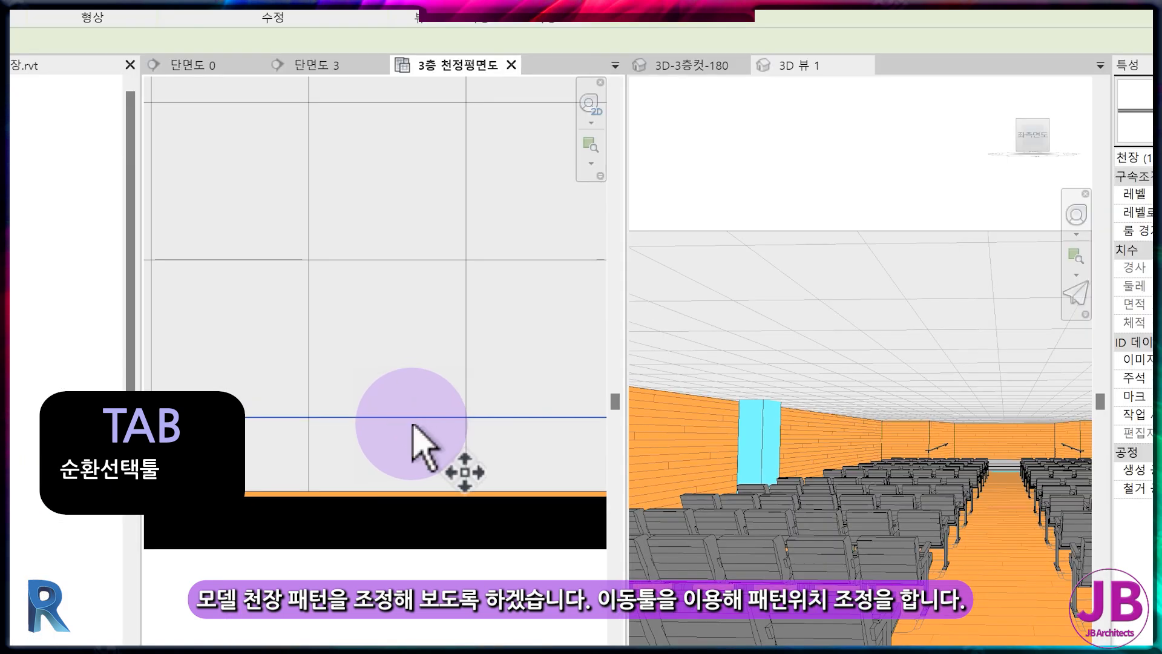
drag(456, 421, 454, 460)
click(413, 484)
Examine how the ceiling grid meets the finish face along the auditorium's upper wall.
scroll(459, 605, down, 8)
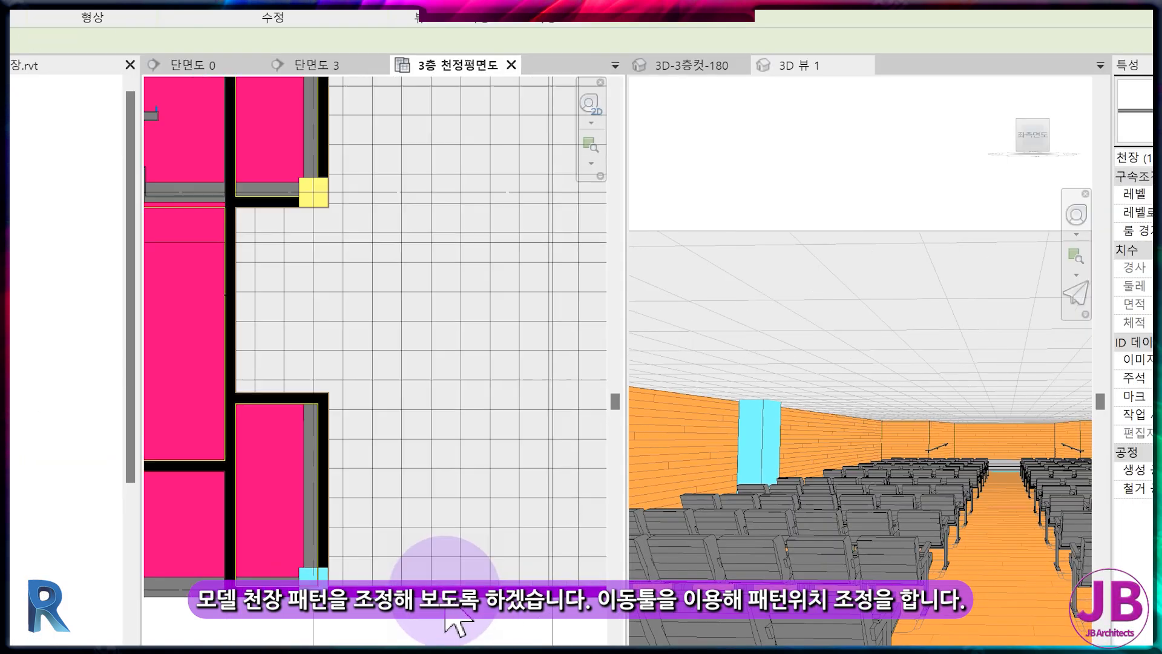
scroll(439, 205, up, 4)
scroll(438, 195, up, 4)
click(459, 268)
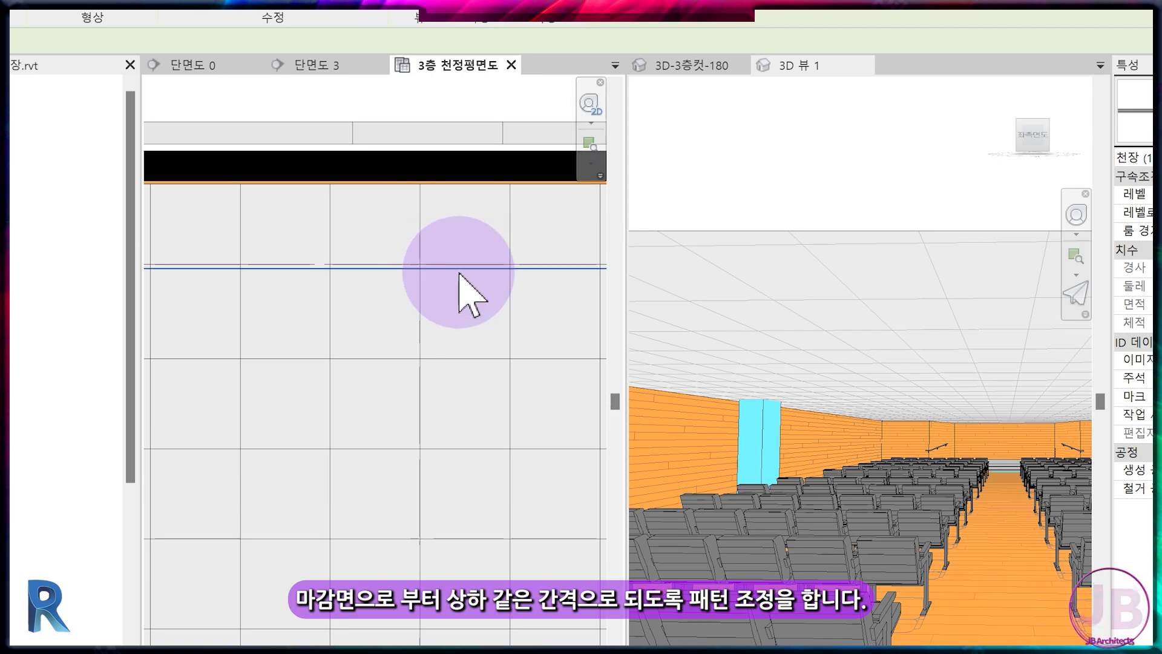
scroll(464, 309, down, 5)
middle_drag(397, 348, 477, 349)
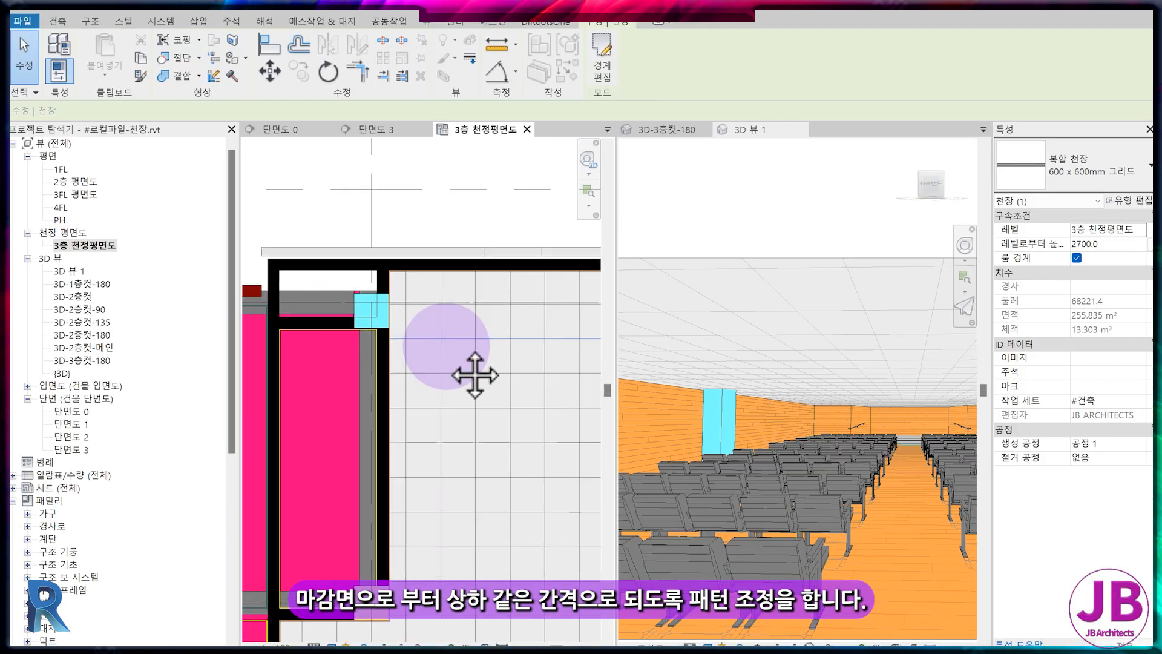
key(Escape)
click(445, 351)
scroll(445, 321, up, 1)
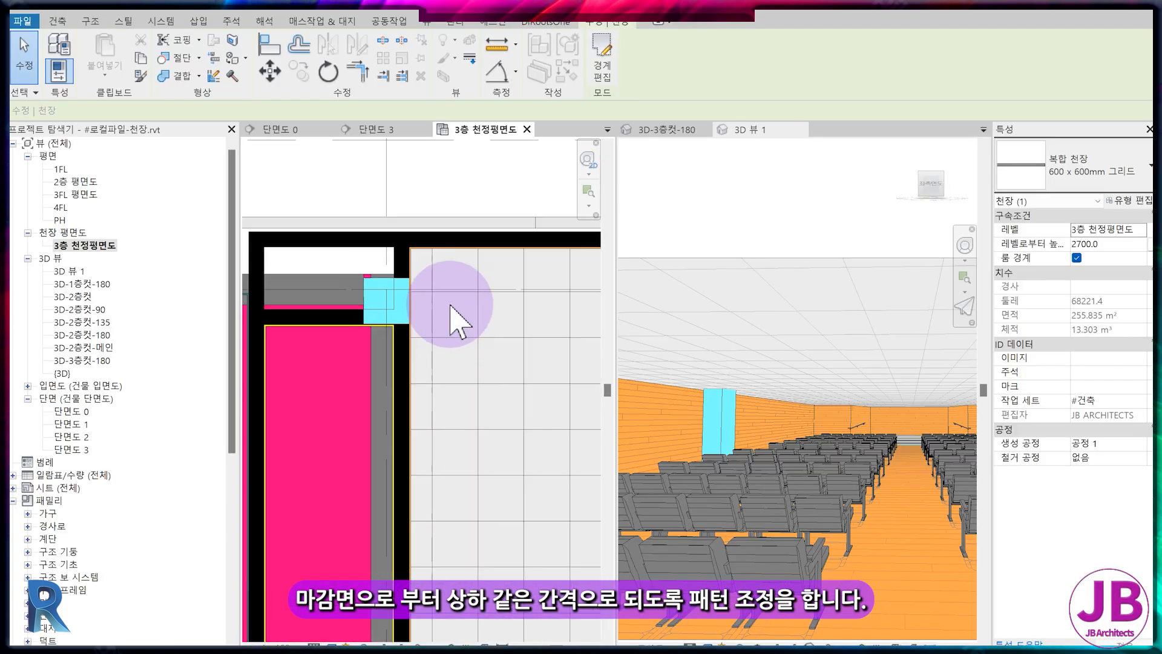
Add an aligned dimension between the first horizontal grid line and the finish face of the auditorium's upper wall.
key(Escape)
scroll(452, 291, up, 1)
middle_drag(451, 290, 333, 342)
scroll(390, 354, up, 2)
key(d)
key(i)
click(489, 356)
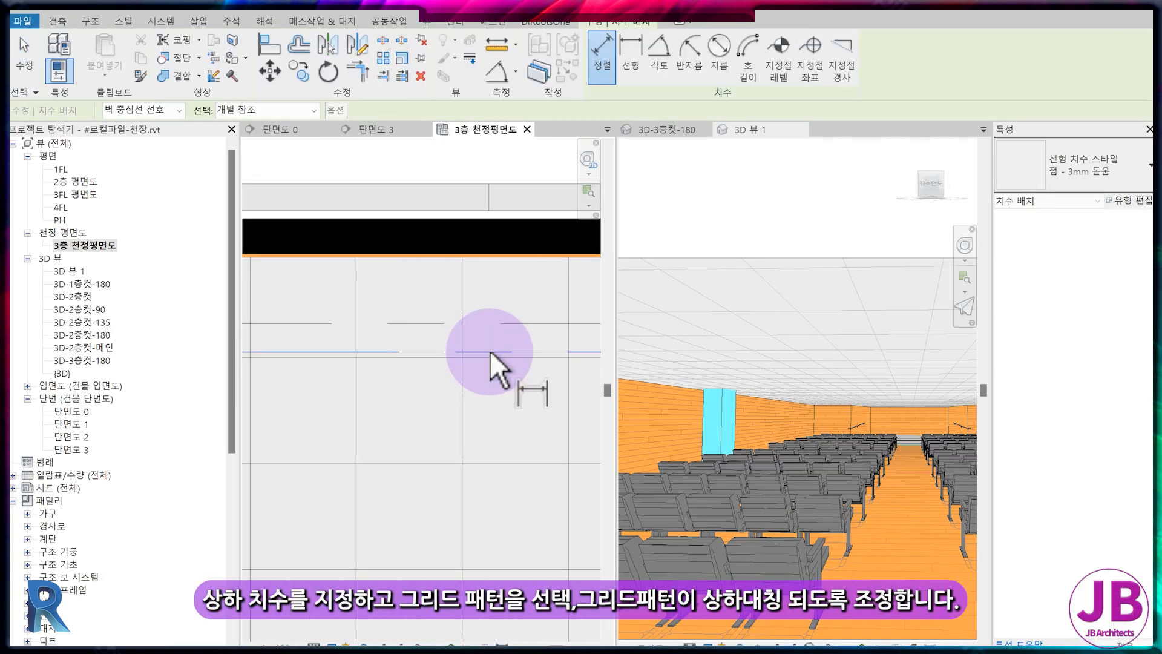
scroll(492, 258, up, 5)
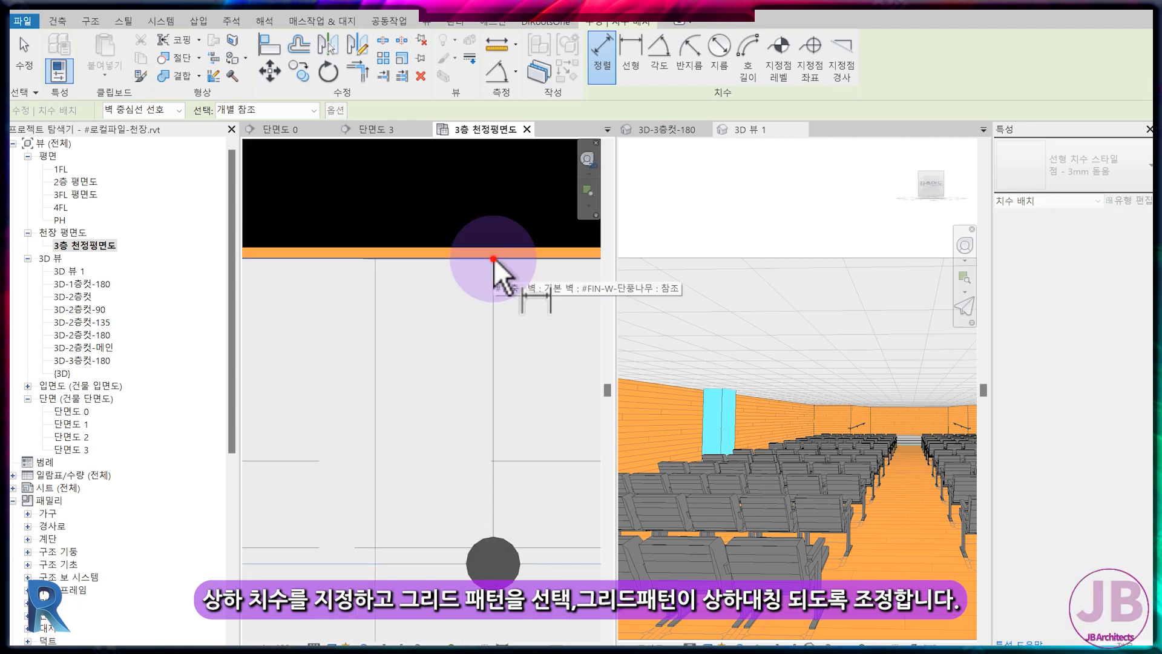
click(493, 257)
scroll(425, 294, down, 5)
click(508, 298)
key(Escape)
key(Escape)
click(512, 299)
Add an aligned dimension between the lower wall's finish face and the nearest horizontal ceiling grid line.
scroll(512, 298, down, 5)
middle_drag(545, 617, 453, 279)
scroll(399, 242, up, 5)
key(d)
key(i)
click(430, 469)
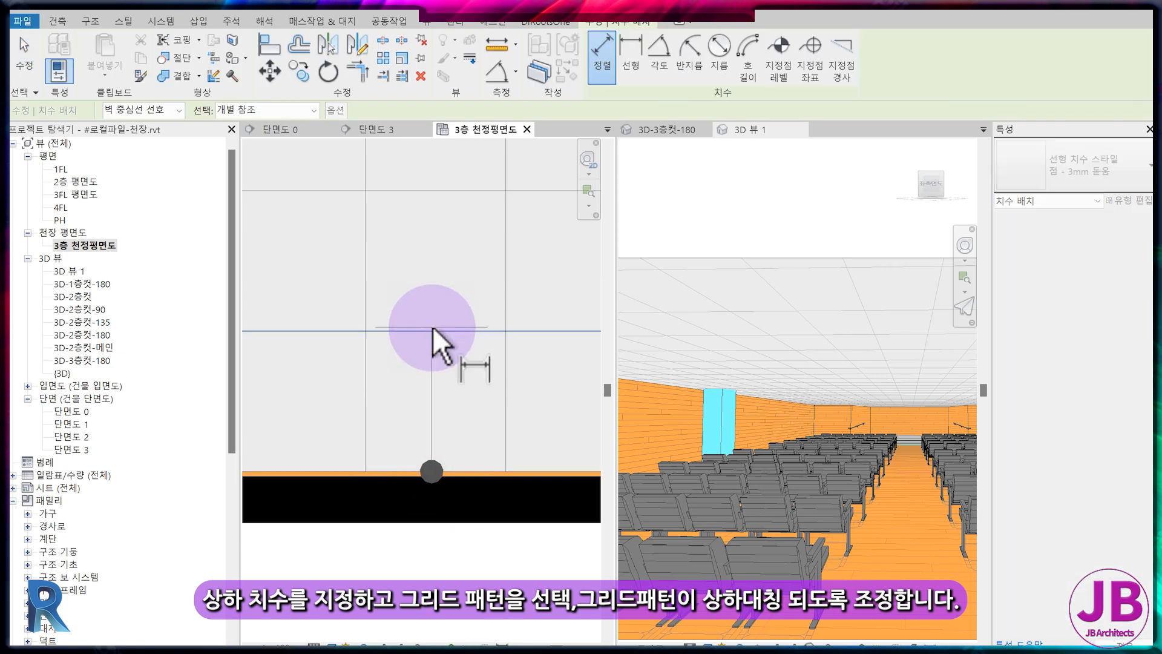
click(432, 327)
scroll(340, 508, down, 3)
click(340, 478)
key(Escape)
key(Escape)
Move the horizontal ceiling grid line down by =35/2 to make the upper and lower edge gaps symmetrical.
click(385, 450)
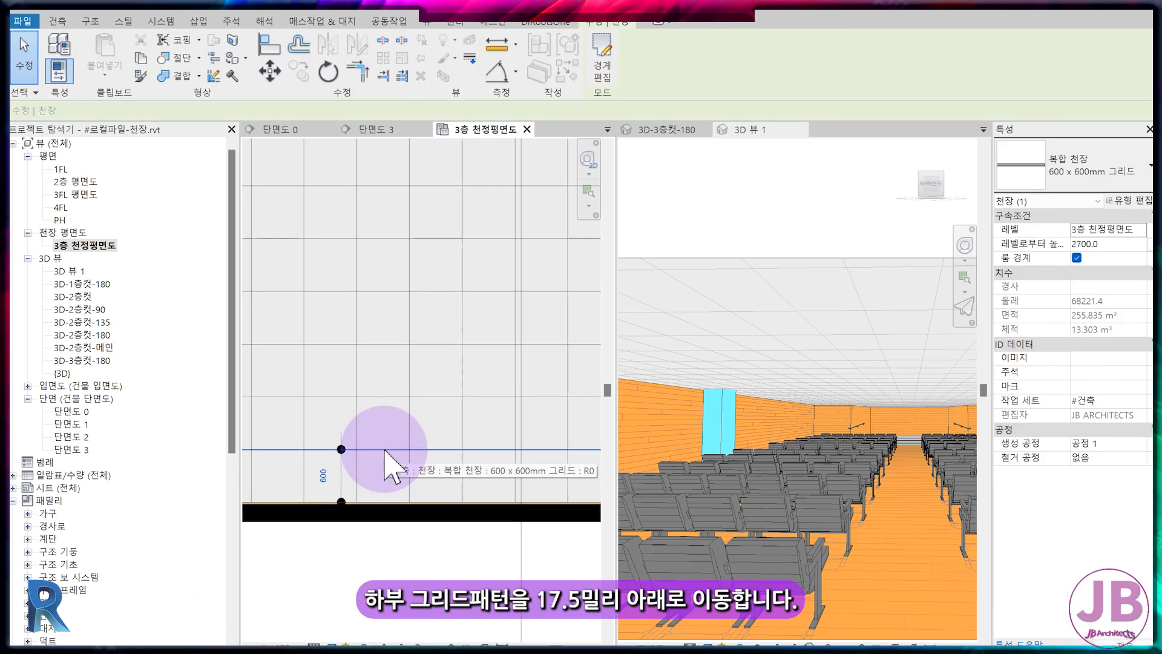
click(385, 451)
key(m)
key(v)
click(384, 454)
text(=35/2)
key(Return)
click(389, 285)
scroll(490, 551, down, 2)
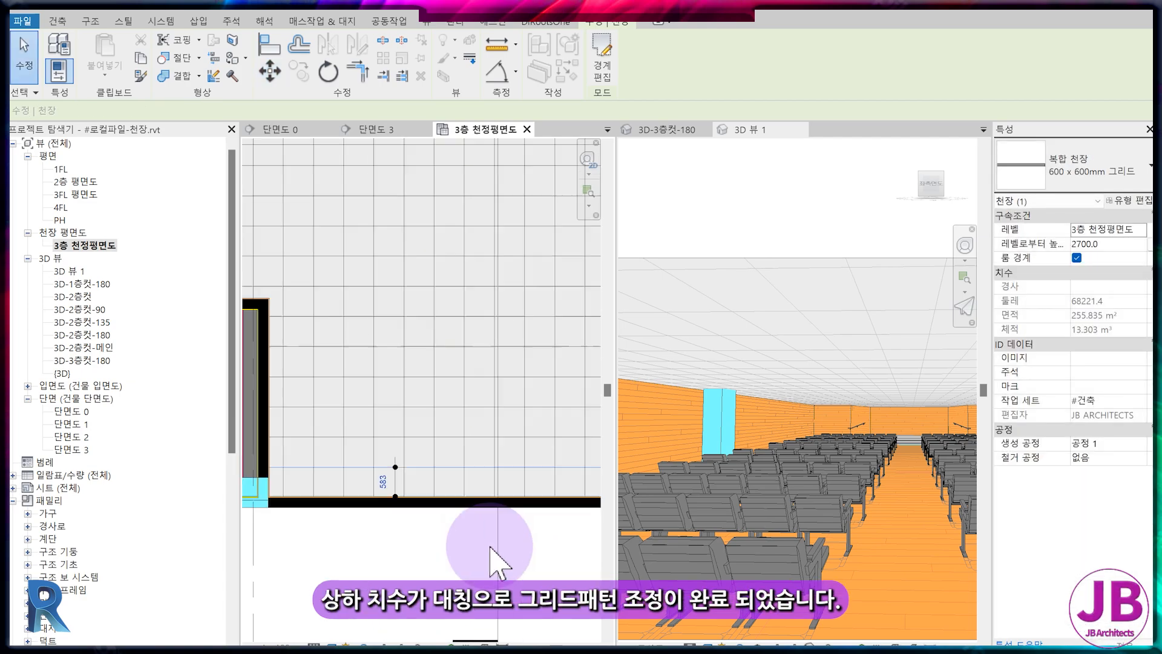
scroll(490, 551, down, 2)
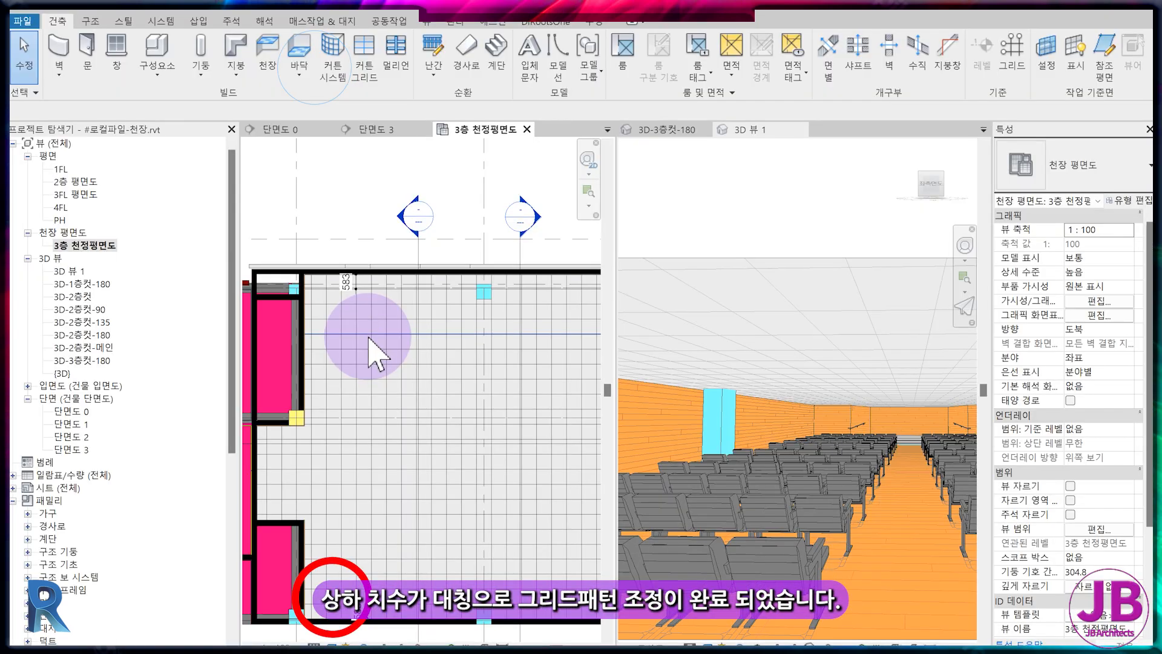
Place automatic 600 x 600 mm grid ceilings at a height of 2400 in both stage preparation rooms and check them in the 3D-3층컷-180 view.
scroll(363, 182, down, 3)
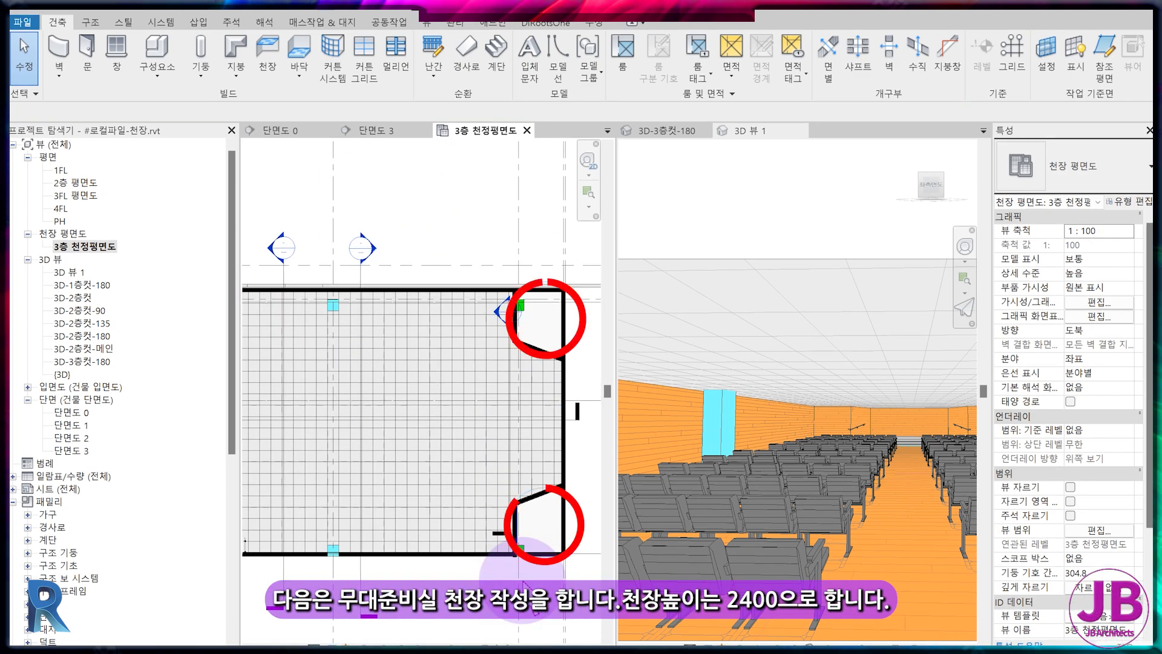
click(279, 79)
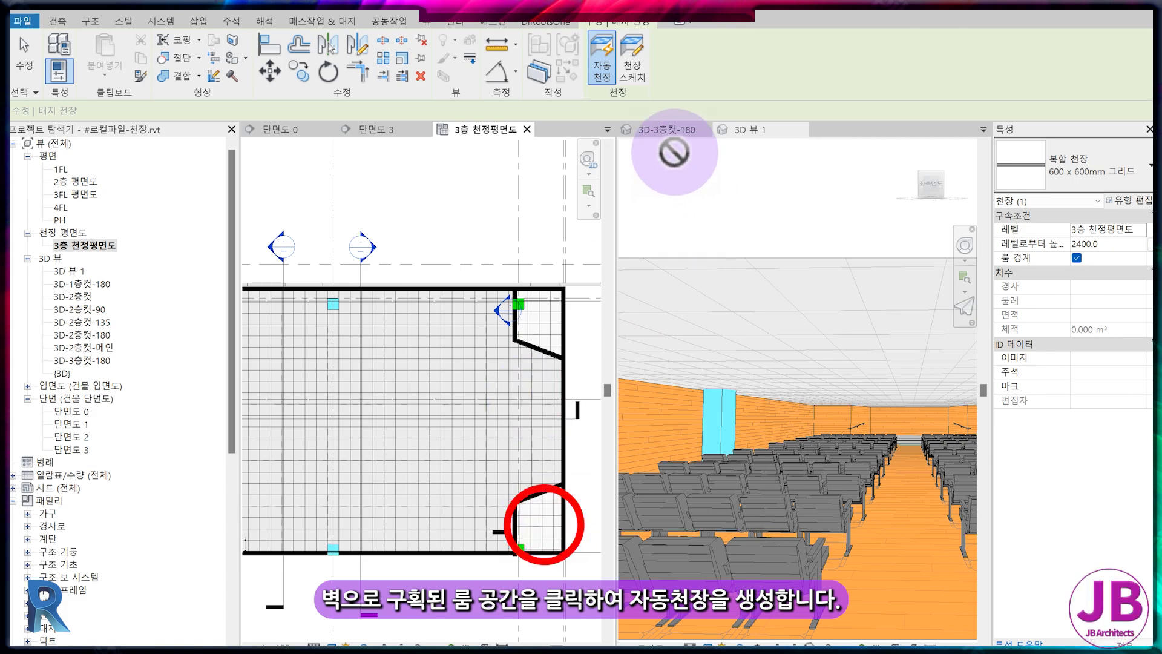
click(665, 129)
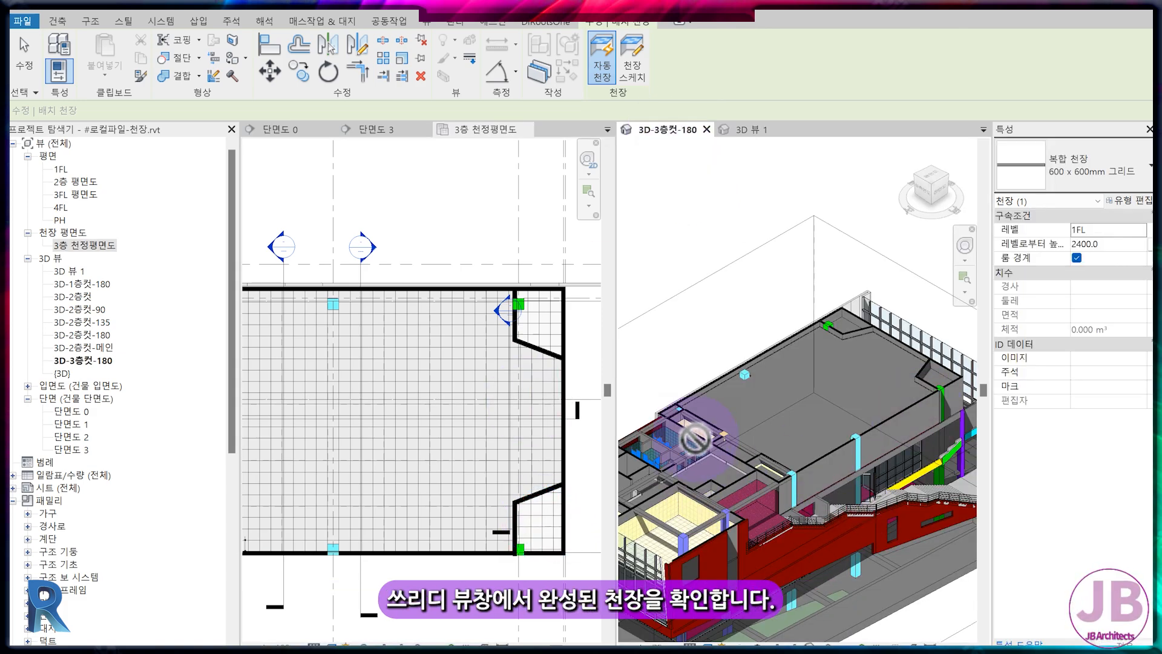
scroll(578, 402, down, 3)
scroll(535, 397, up, 2)
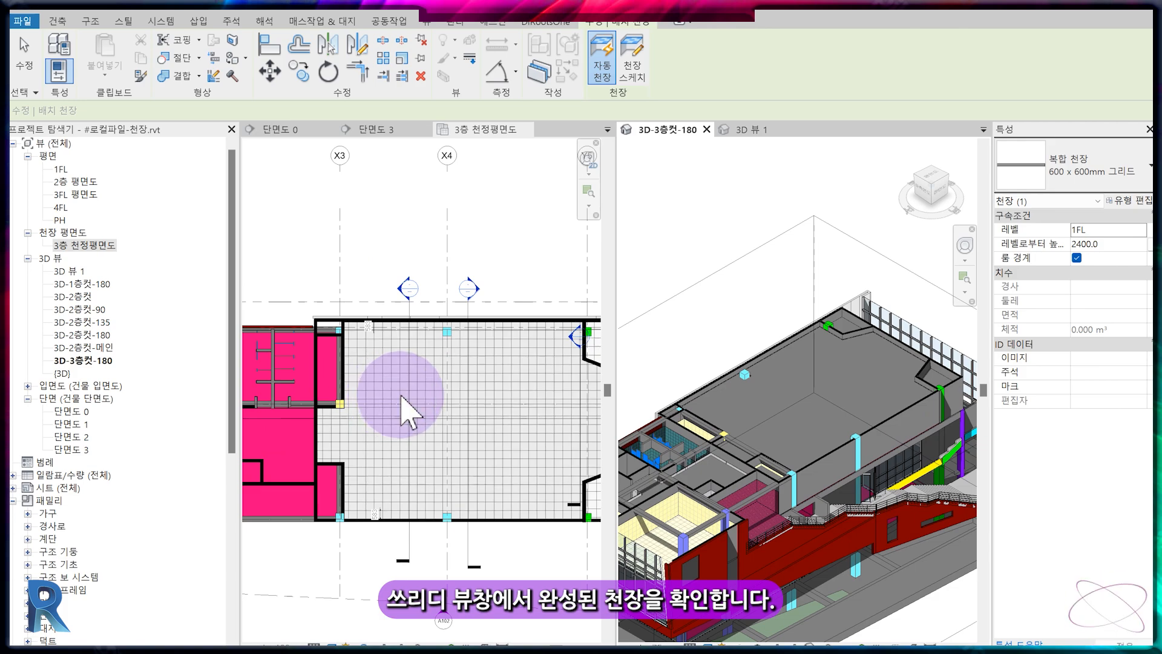
Try placing automatic 600 x 600 mm grid ceilings at a height of 2700 in the upper and lower storage rooms behind the auditorium.
middle_click(516, 383)
middle_drag(483, 394, 592, 372)
scroll(451, 375, up, 4)
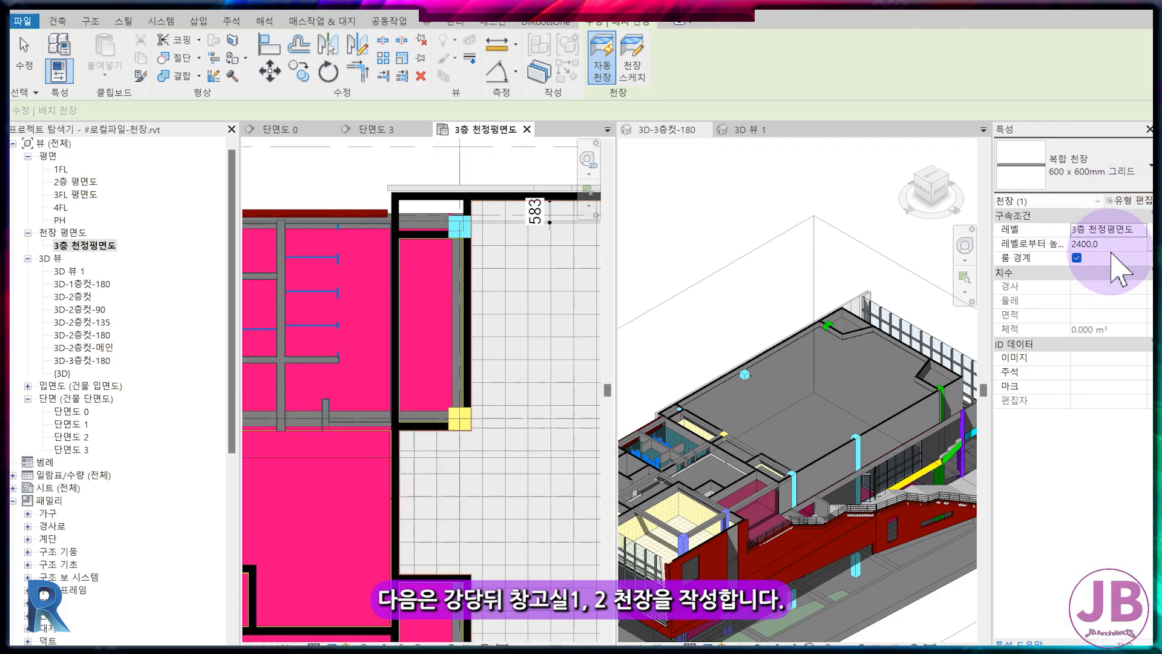
scroll(390, 542, down, 4)
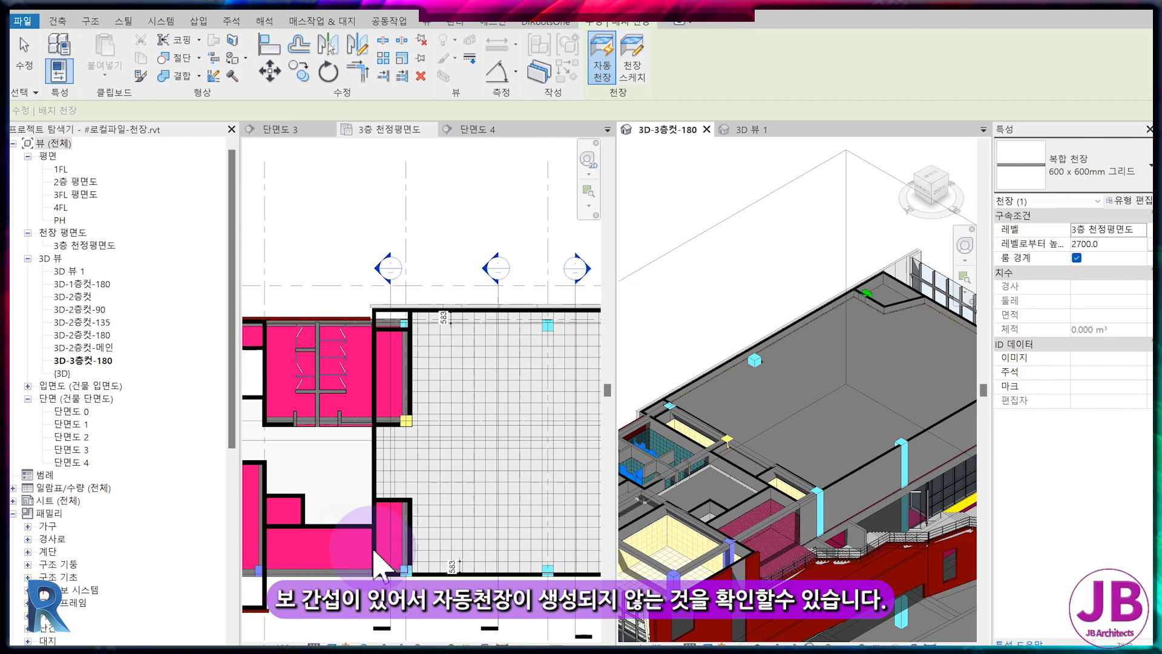
click(389, 539)
click(396, 389)
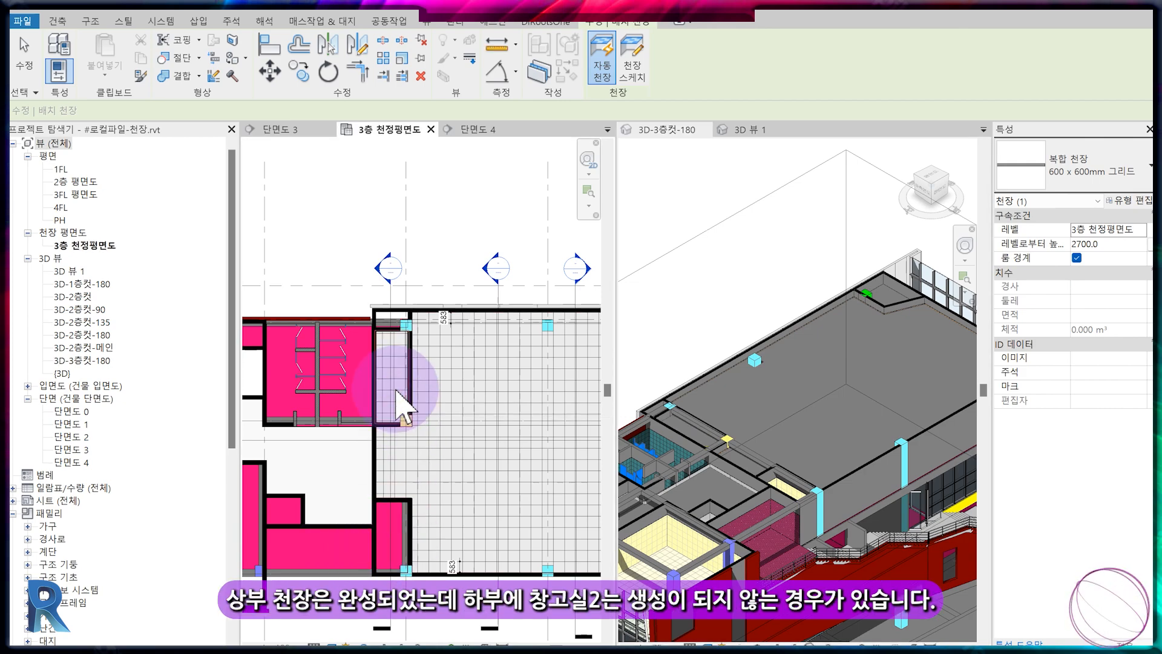
scroll(708, 451, up, 2)
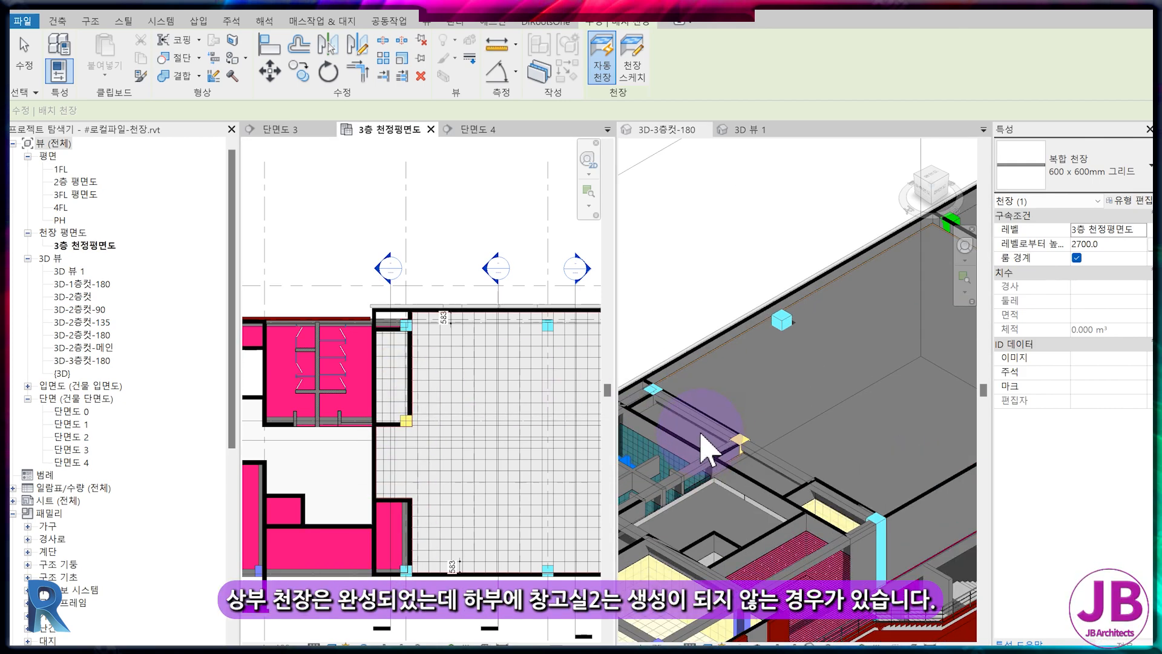
Inspect the upper storage room's ceiling in 3D and in section 단면도 4, and delete that ceiling.
key(Escape)
scroll(690, 446, up, 3)
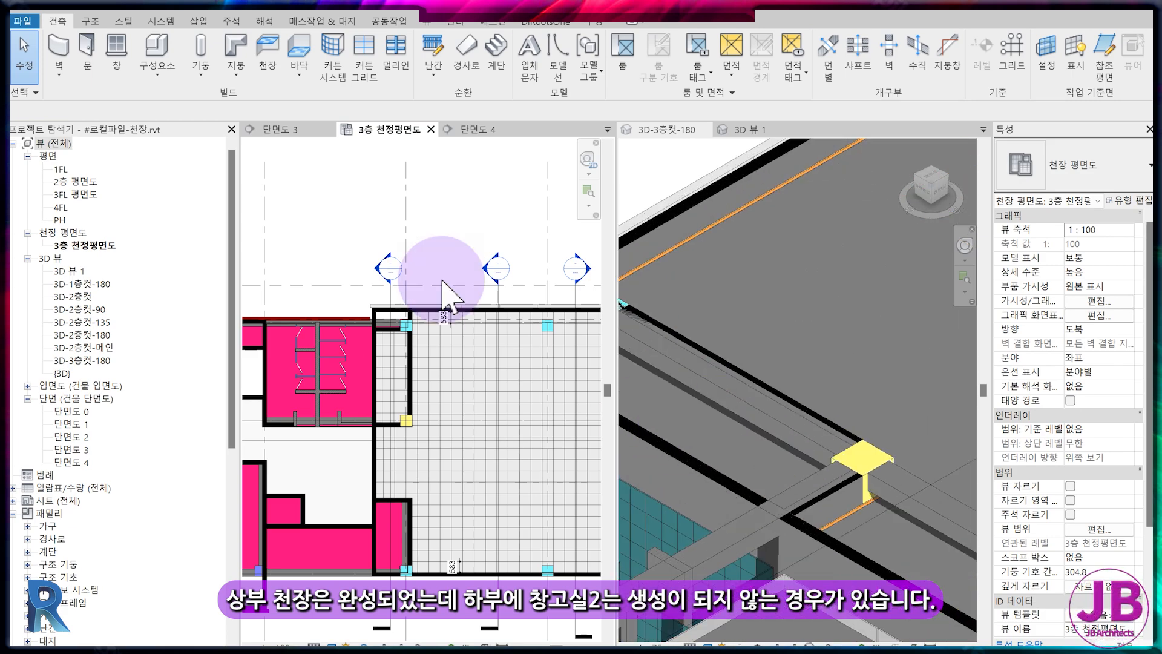
click(445, 134)
scroll(519, 337, down, 3)
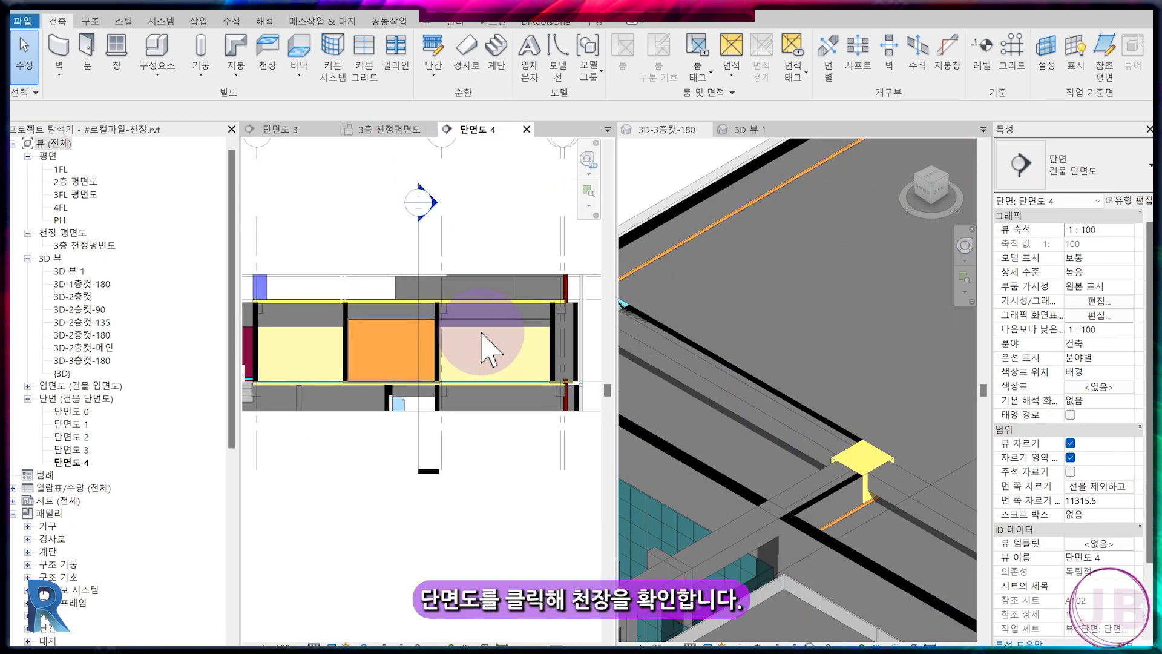
scroll(487, 342, up, 5)
scroll(482, 332, up, 2)
click(472, 304)
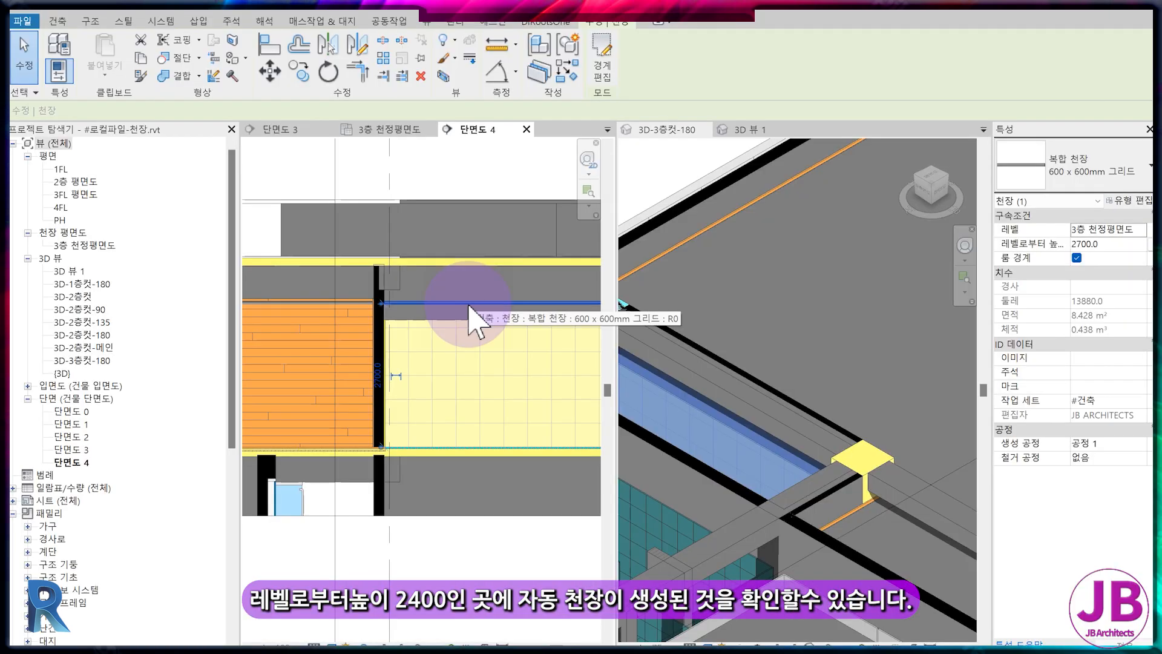
key(Delete)
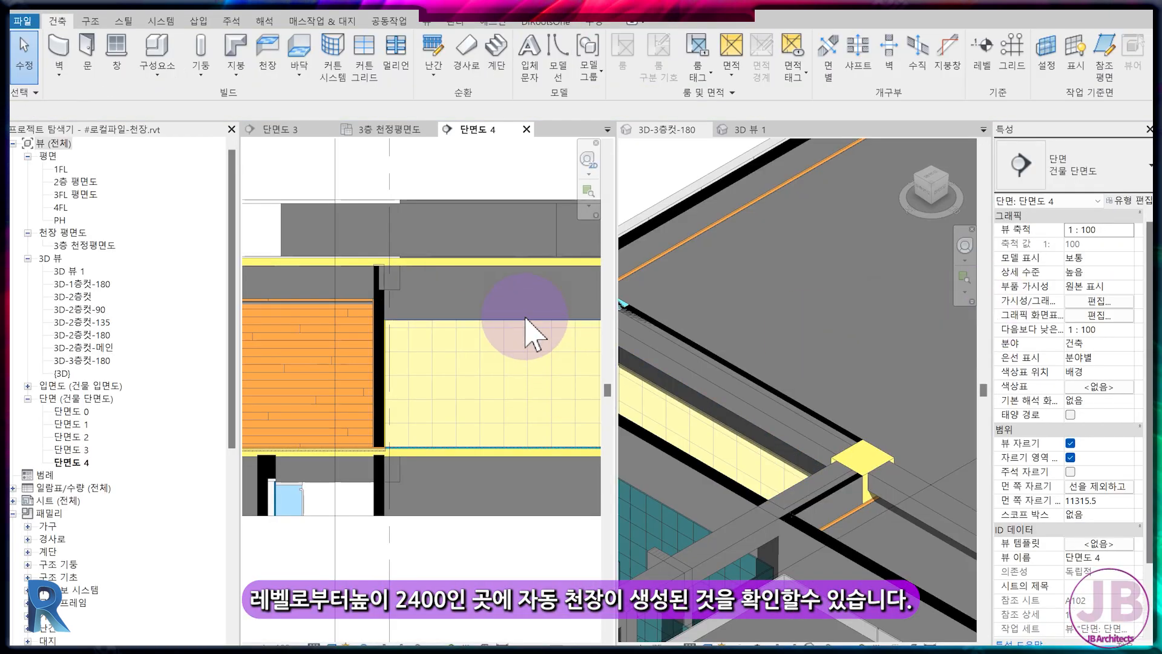
Add an aligned dimension in section 단면도 4 for the storage room's wall finish height, from the floor to the finish's top edge.
middle_drag(435, 349, 519, 350)
key(d)
key(i)
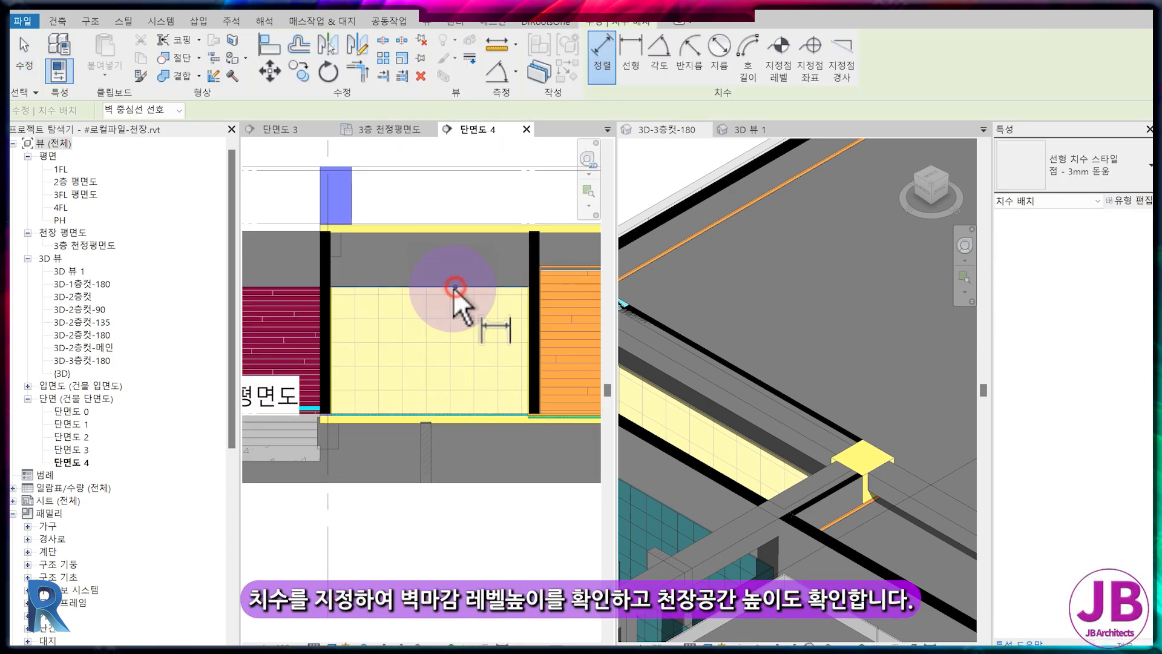
click(456, 285)
click(452, 413)
click(400, 372)
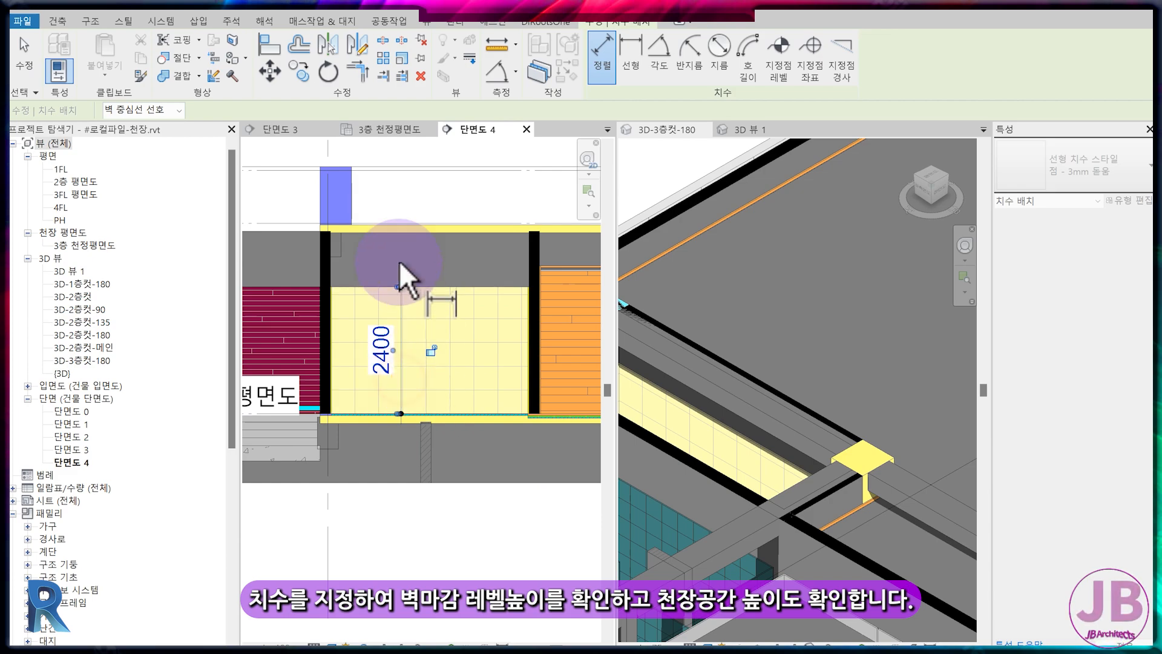
Dimension the ceiling space between the top of the storage room's wall finish and the 4FL level above.
scroll(413, 219, up, 2)
click(406, 222)
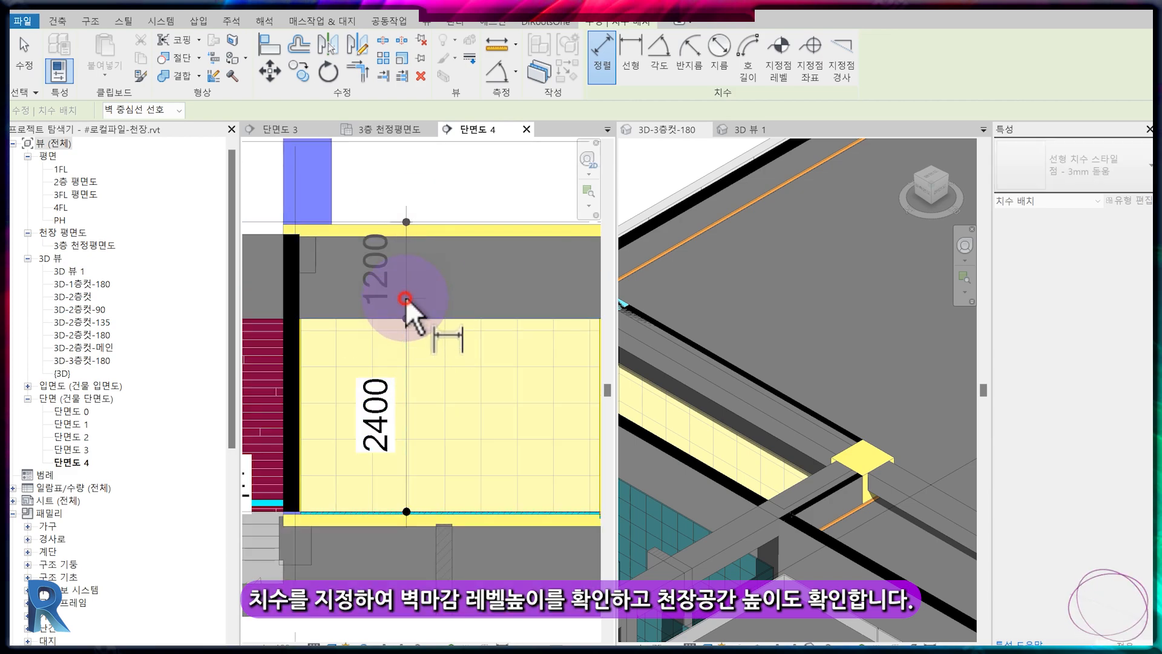
click(405, 297)
key(Escape)
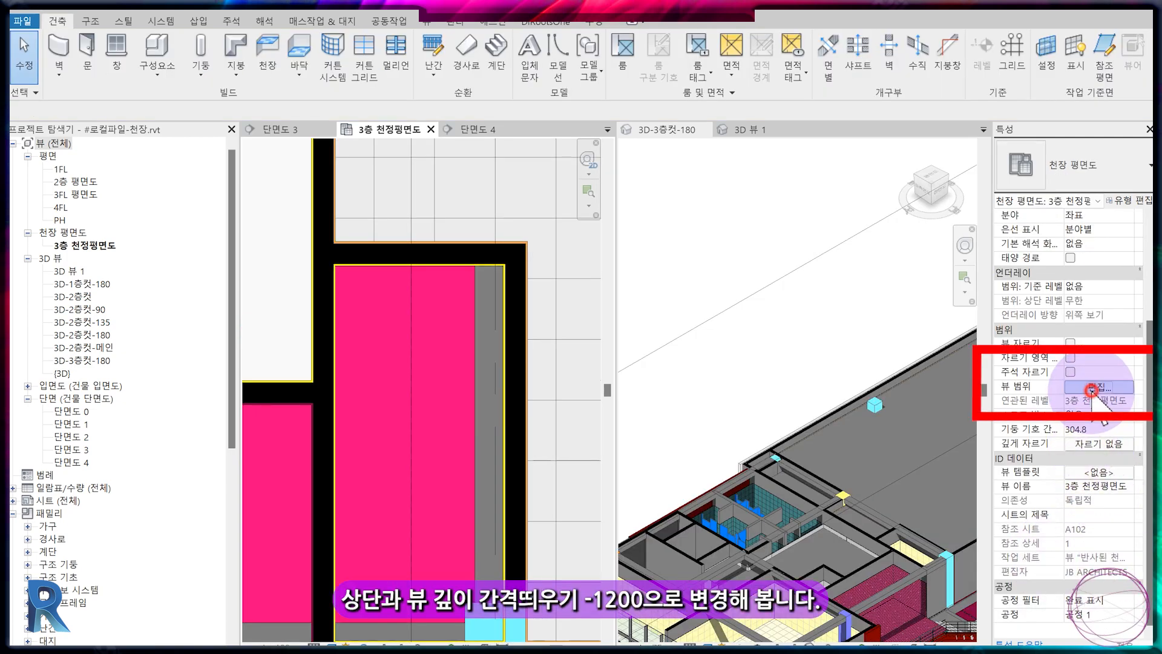
Set the third-floor ceiling plan's view range to offsets of -1200 from 4FL for both the top and the view depth.
click(1095, 387)
double_click(602, 362)
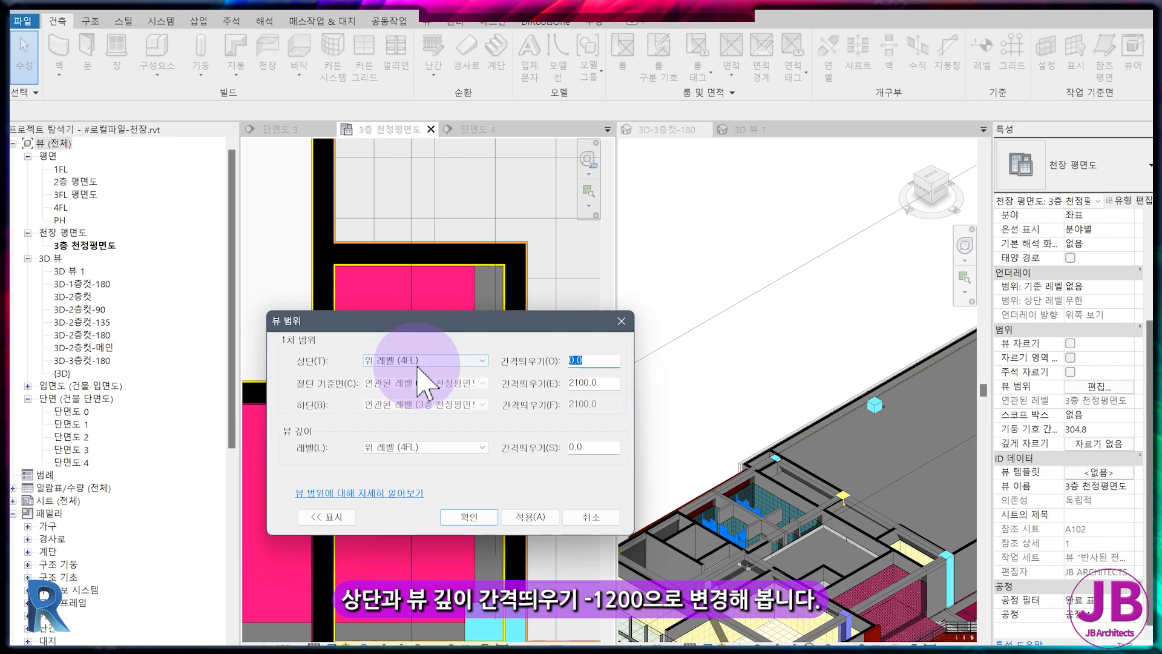
text(-1200)
double_click(584, 448)
text(-)
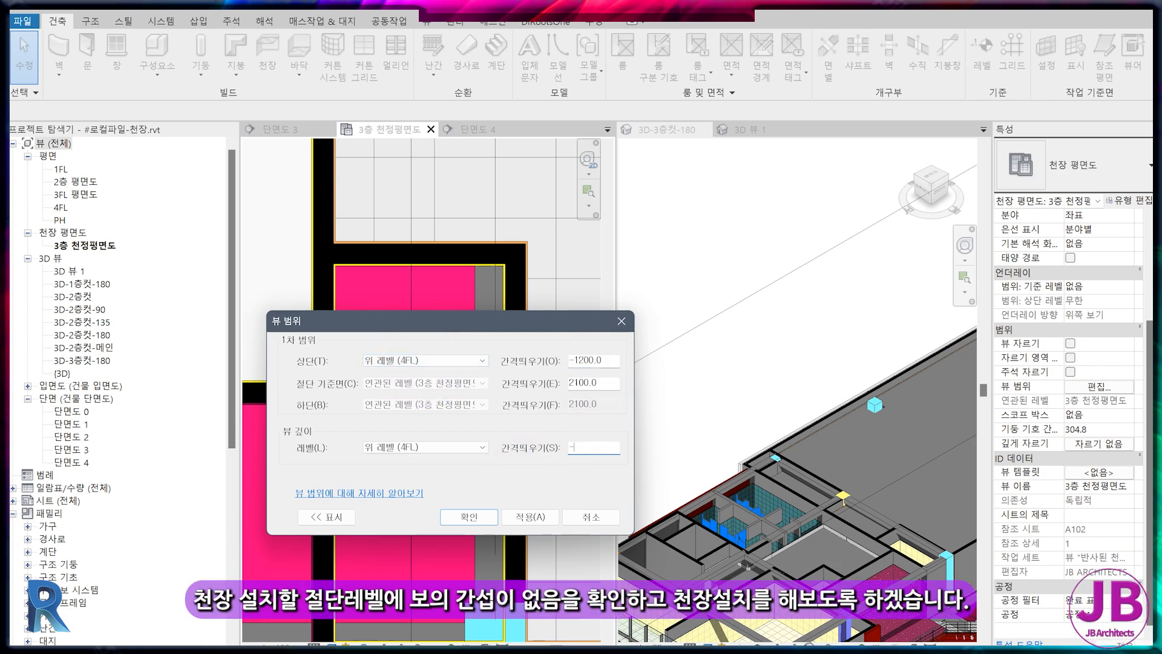
text(12)
key(Return)
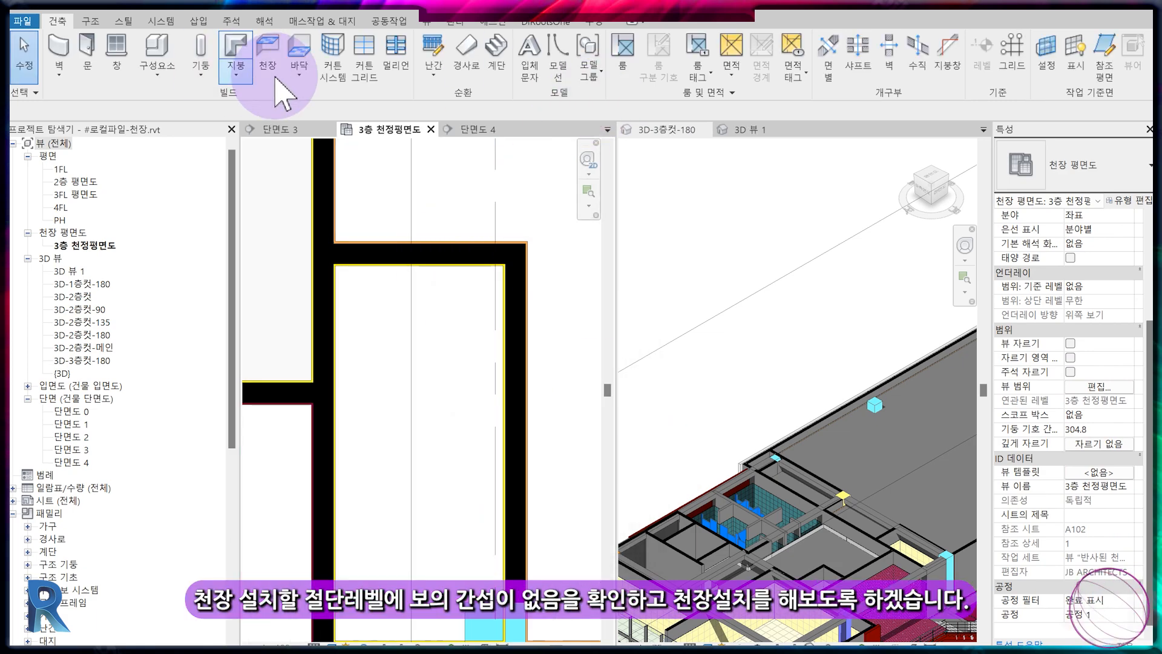
Place an automatic 600 x 600 mm grid ceiling in the lower storage room with its height offset from level set to 2300.
click(267, 61)
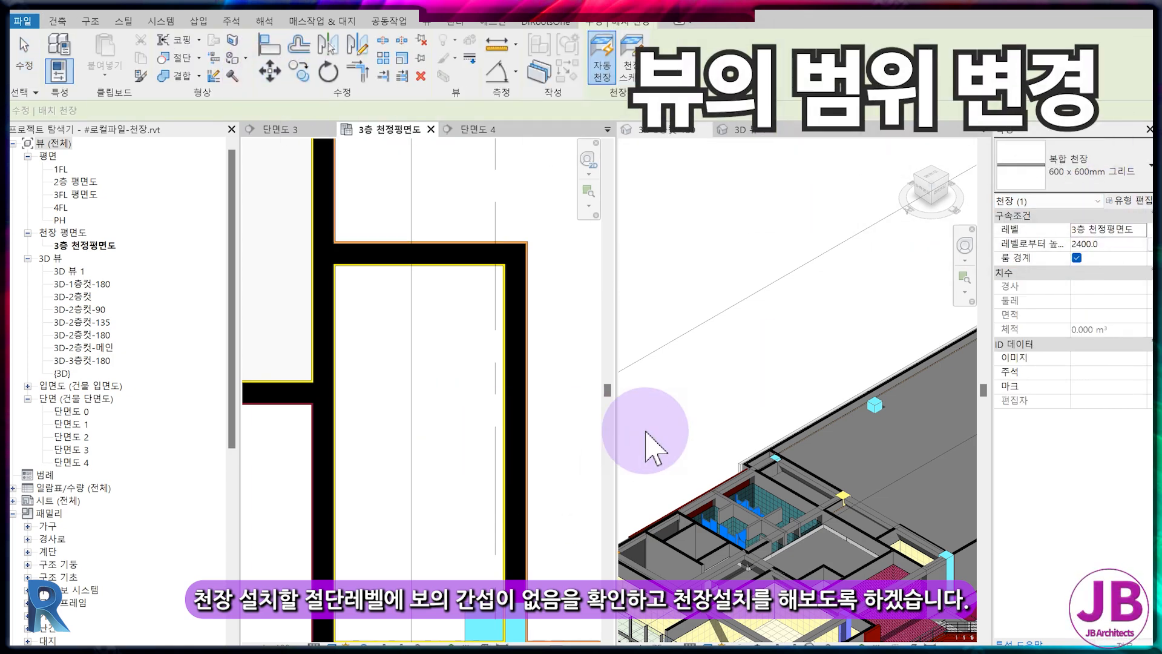
scroll(847, 520, up, 6)
scroll(838, 502, up, 2)
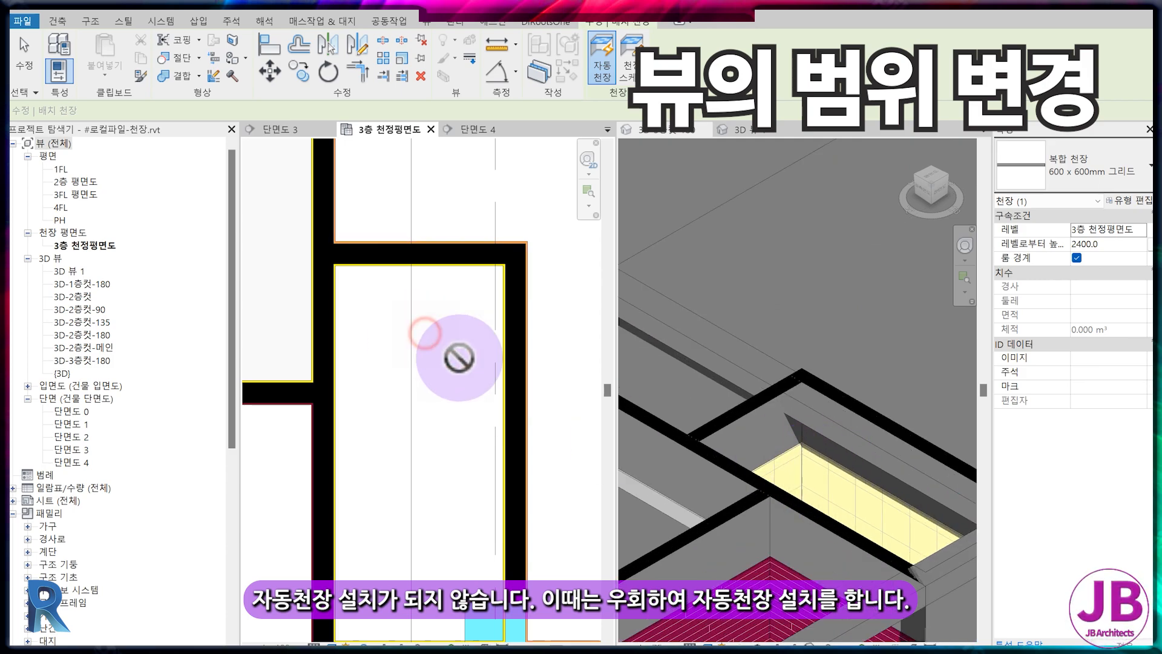
click(1120, 244)
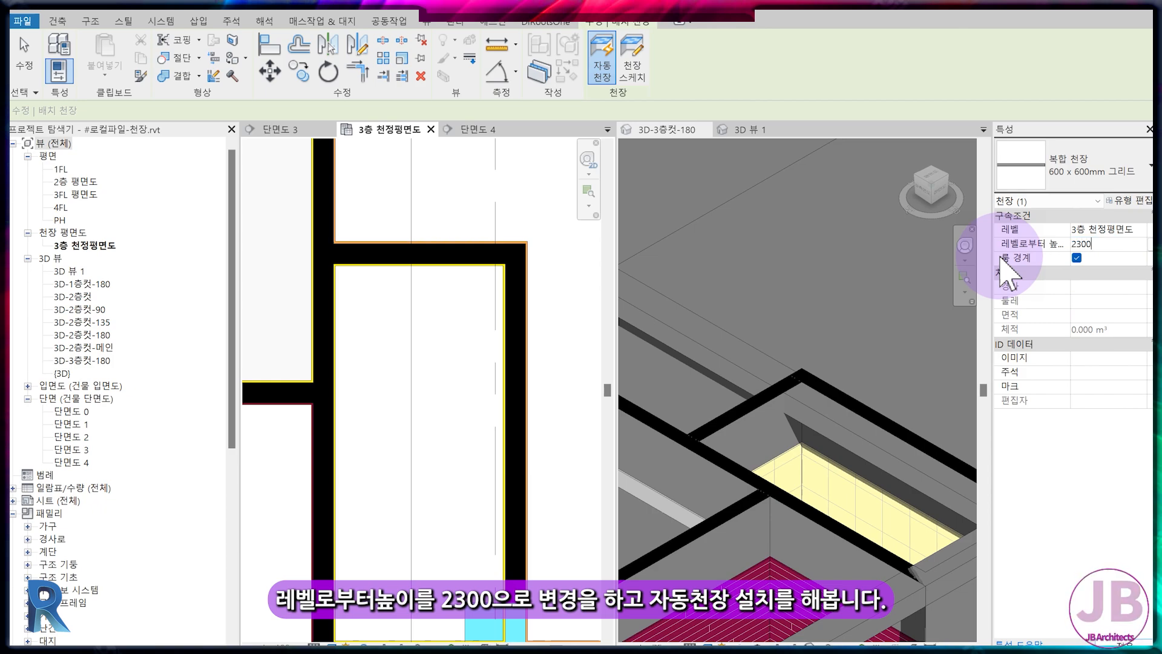
click(440, 327)
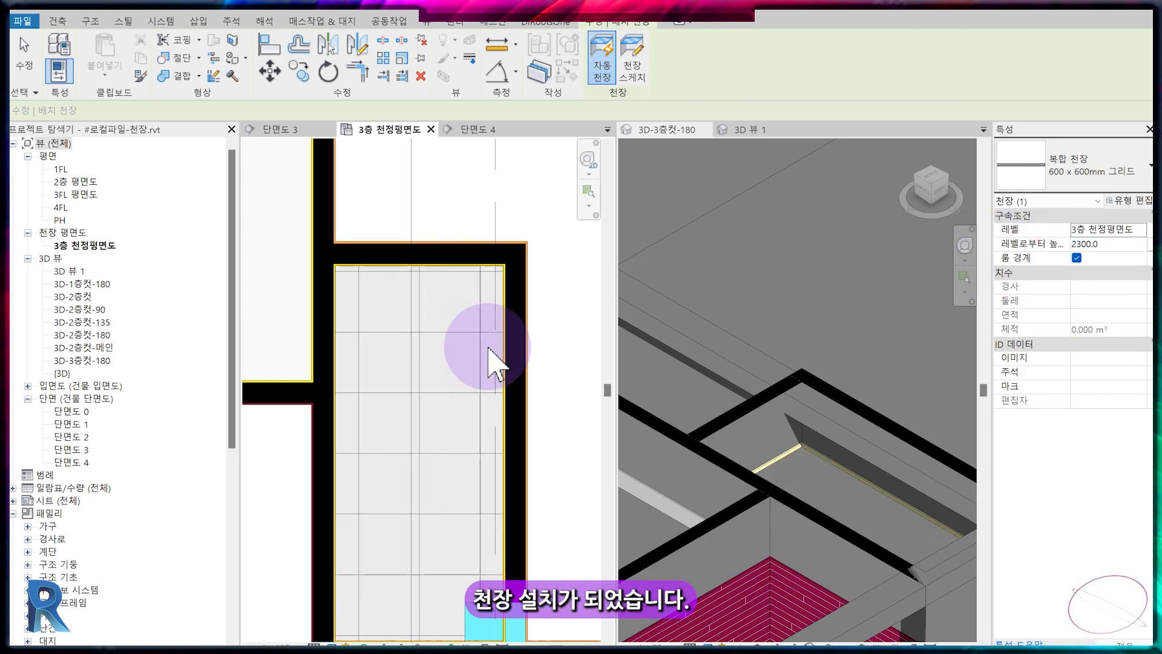
key(Escape)
Select the lower storage room's ceiling in 3D and set its height offset from level to 2400.
click(806, 475)
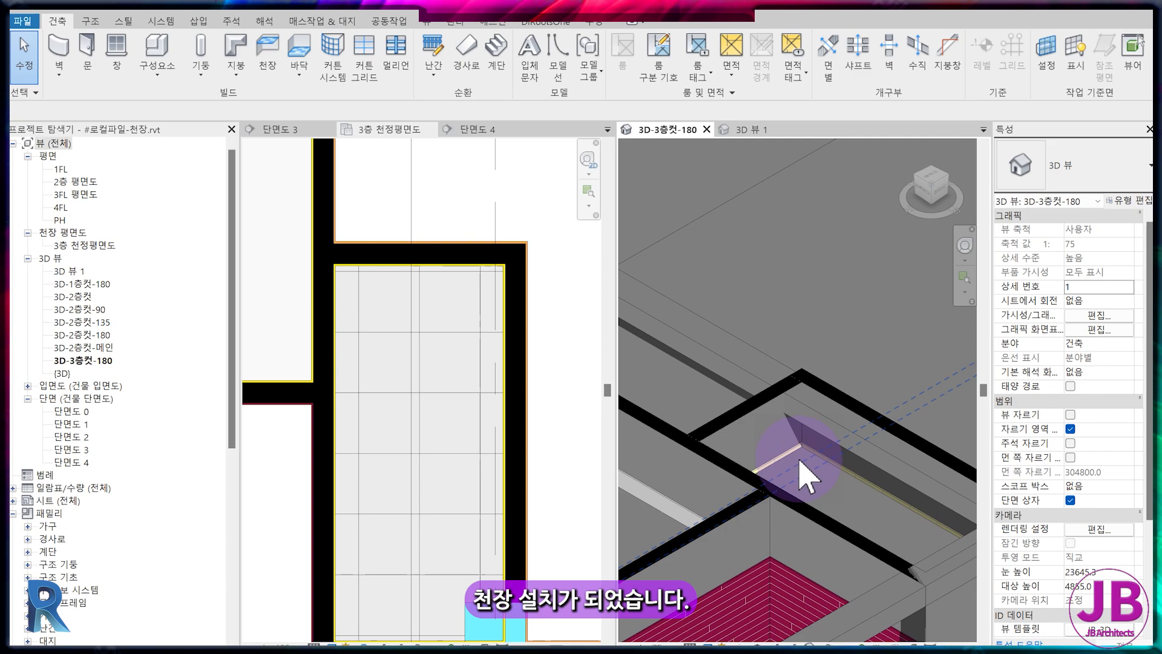
scroll(847, 469, up, 4)
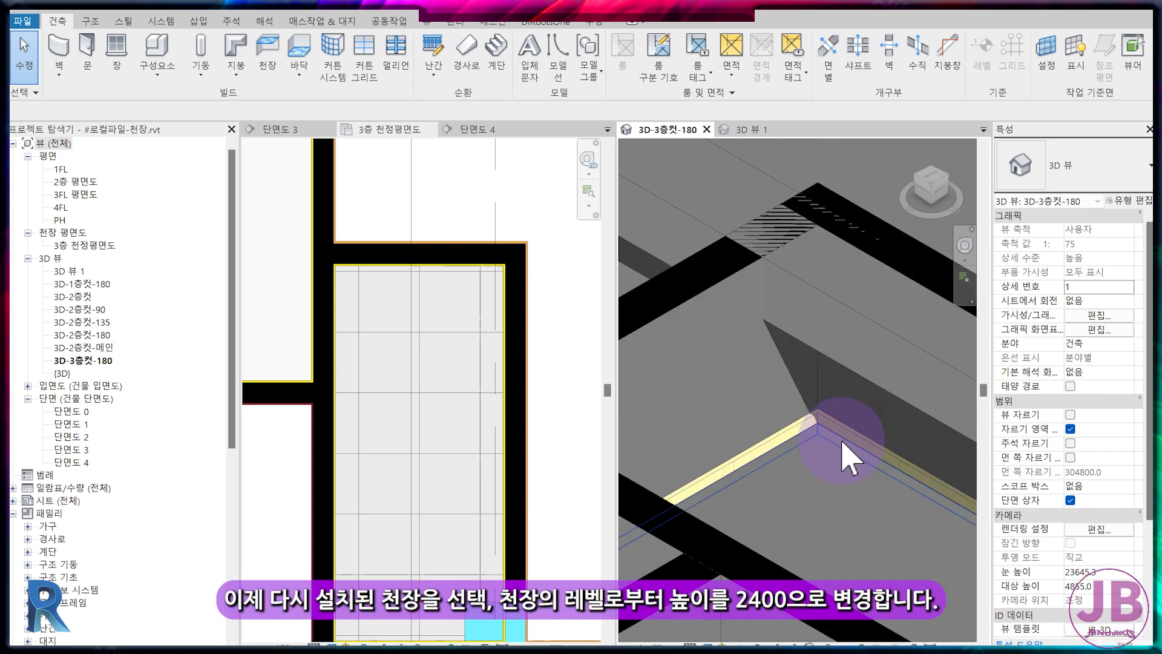
click(847, 455)
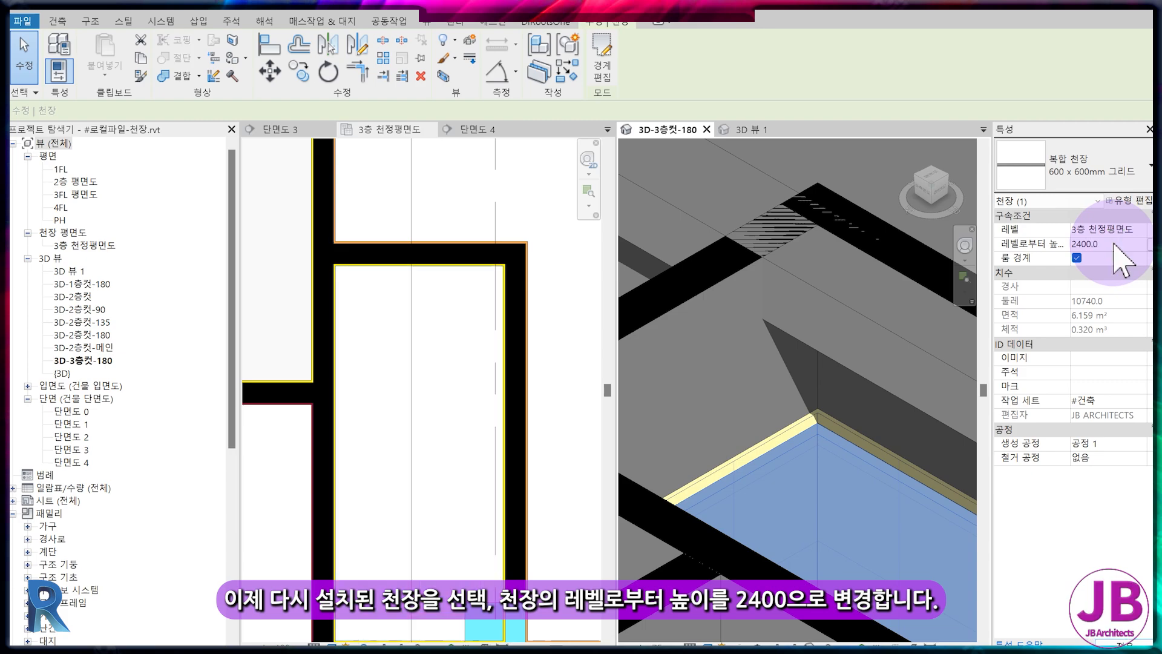
key(Escape)
Set the ceiling plan's view range to a top offset of 0, a view depth offset of 0 and a cut plane offset of 2400.
scroll(524, 424, down, 3)
scroll(524, 424, down, 4)
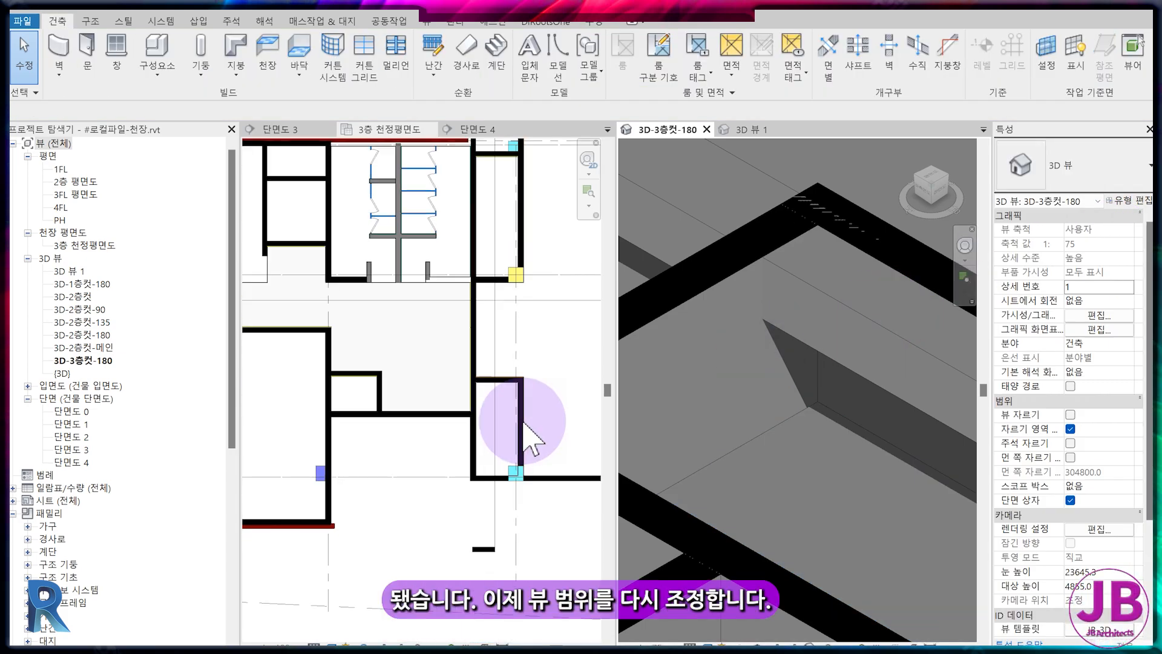
click(480, 428)
click(1092, 528)
double_click(605, 447)
text(0)
double_click(605, 360)
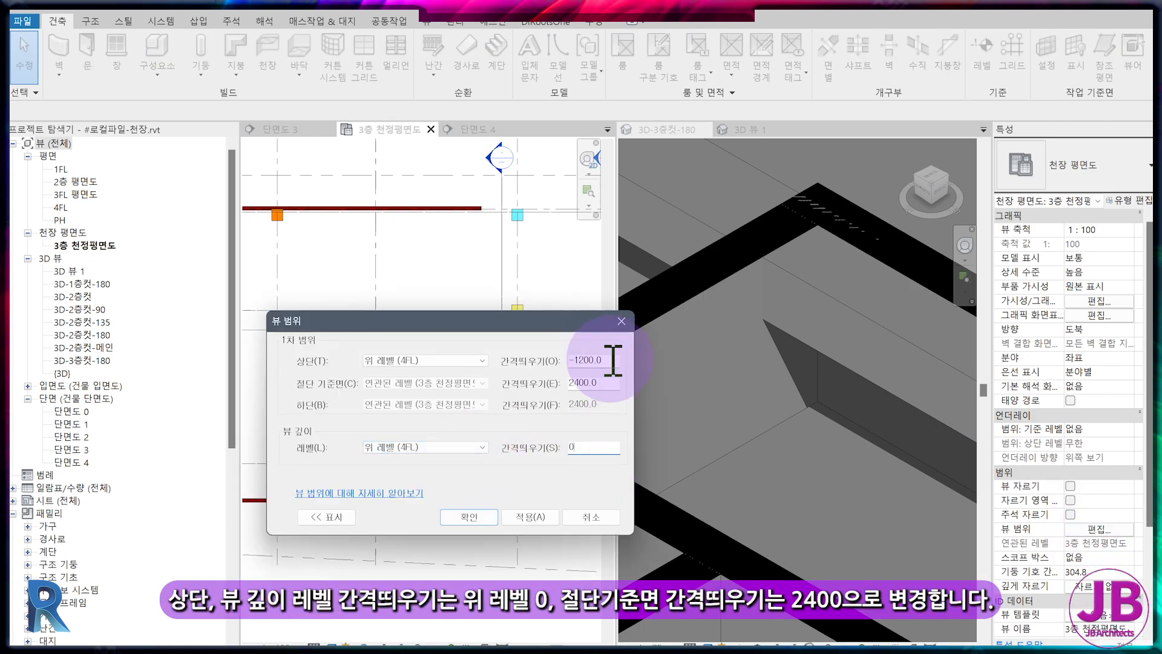
text(0)
double_click(605, 382)
text(24)
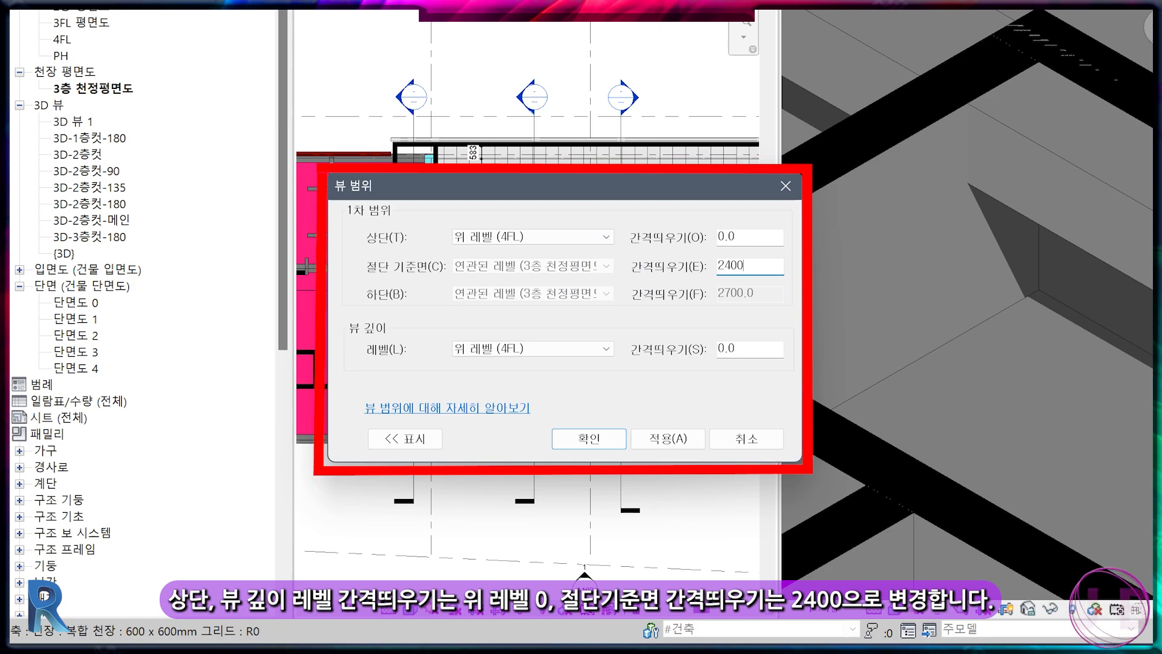
click(588, 438)
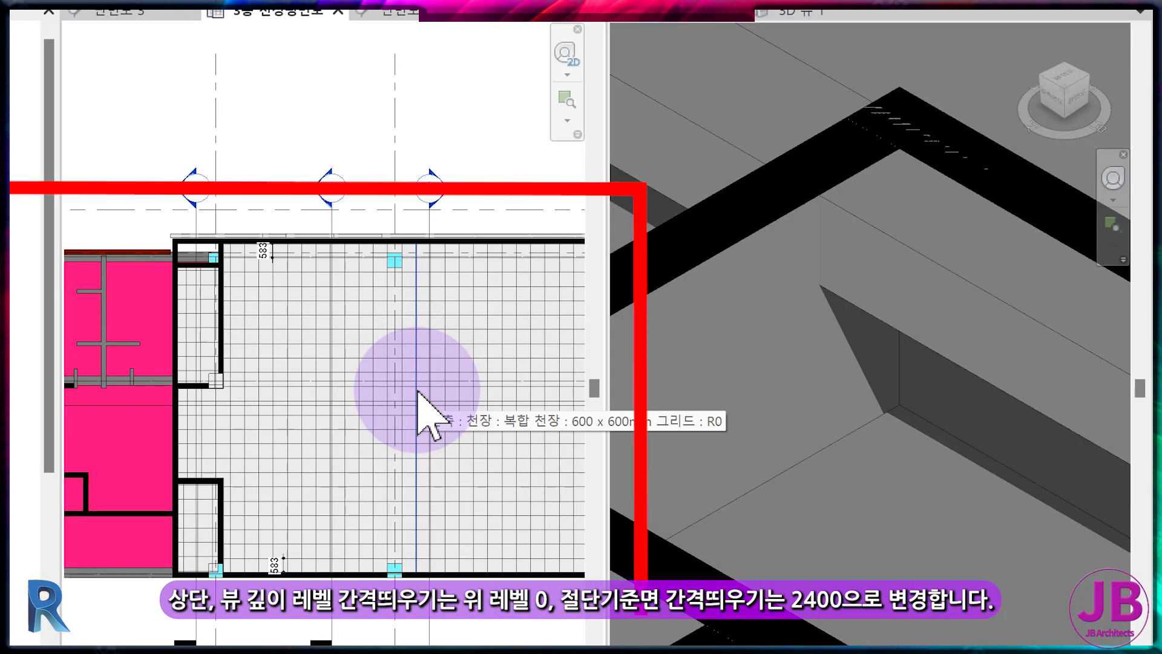
Review the ceilings in the third-floor ceiling plan and check the storage room ceiling's height in section 단면도 4.
scroll(417, 390, down, 2)
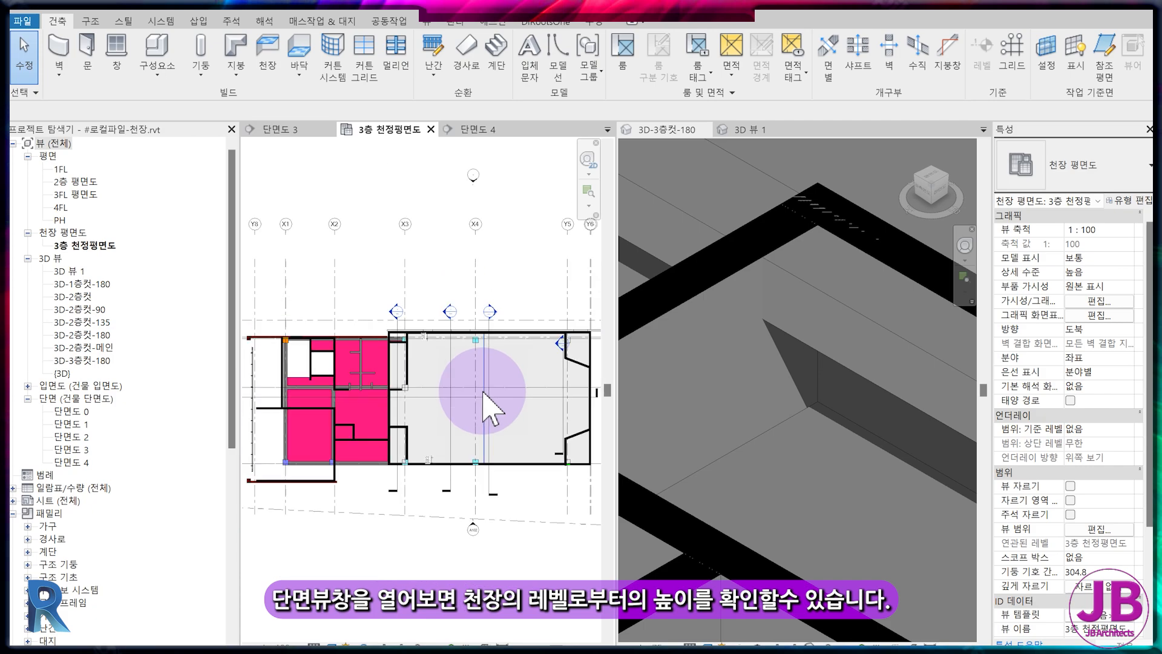
middle_drag(417, 390, 343, 393)
scroll(766, 429, down, 4)
scroll(734, 435, up, 2)
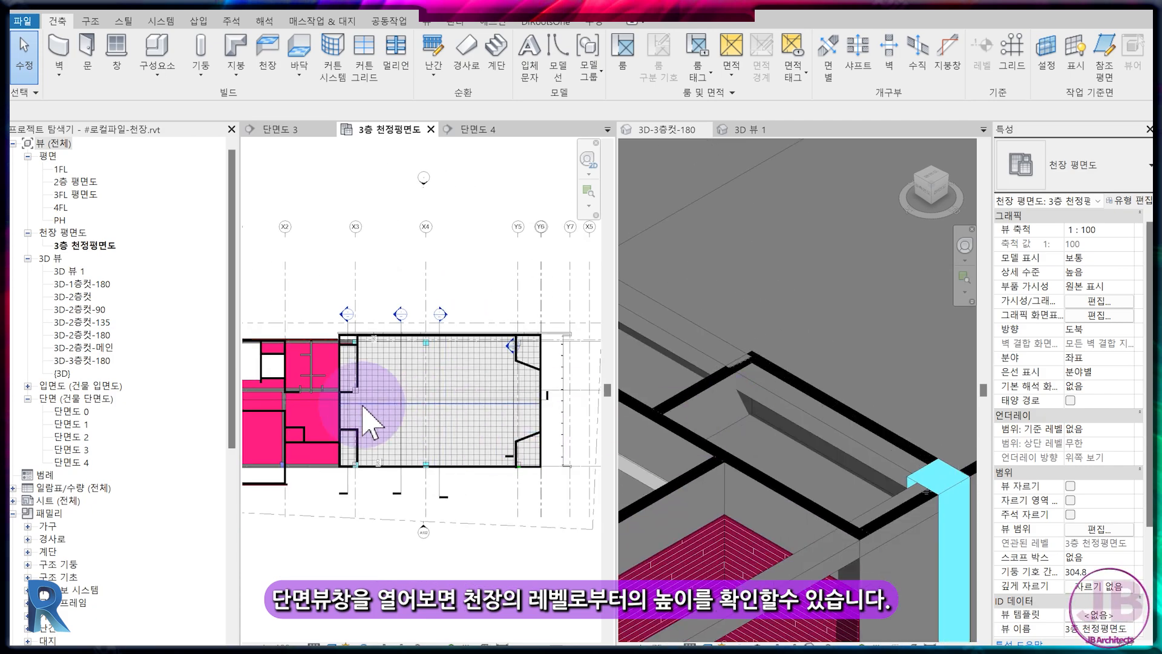
click(478, 129)
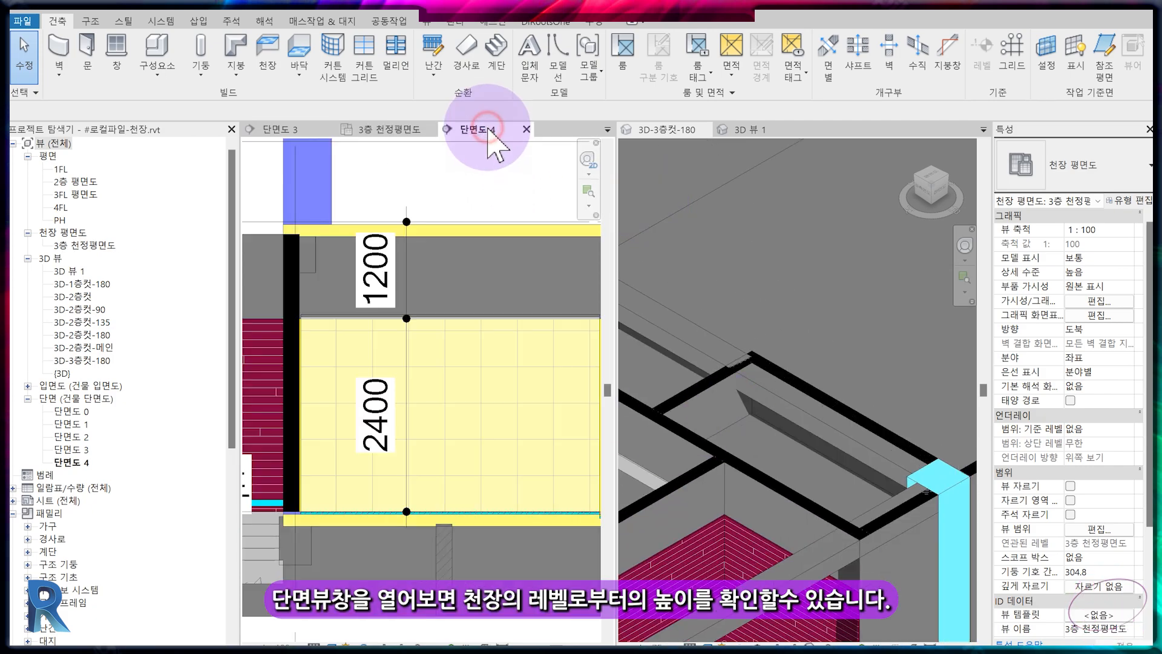
Select all instances of the #FIN-W-벽지-450 finish wall from section 단면도 4 and set their top offset to -1100.
click(466, 353)
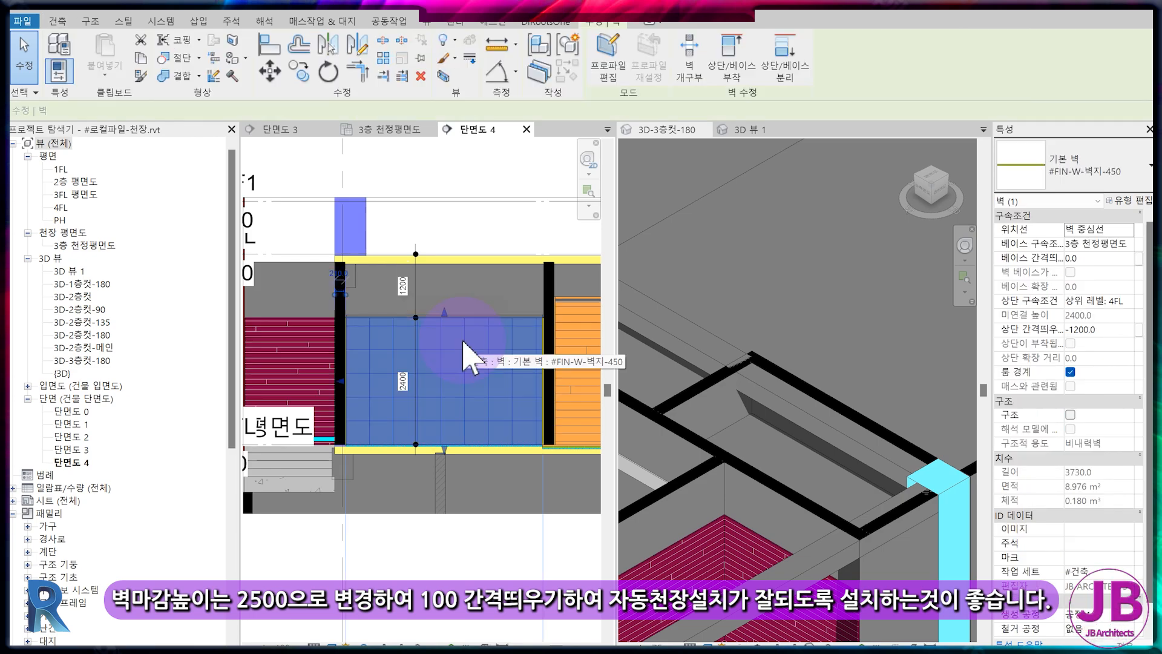
right_click(462, 340)
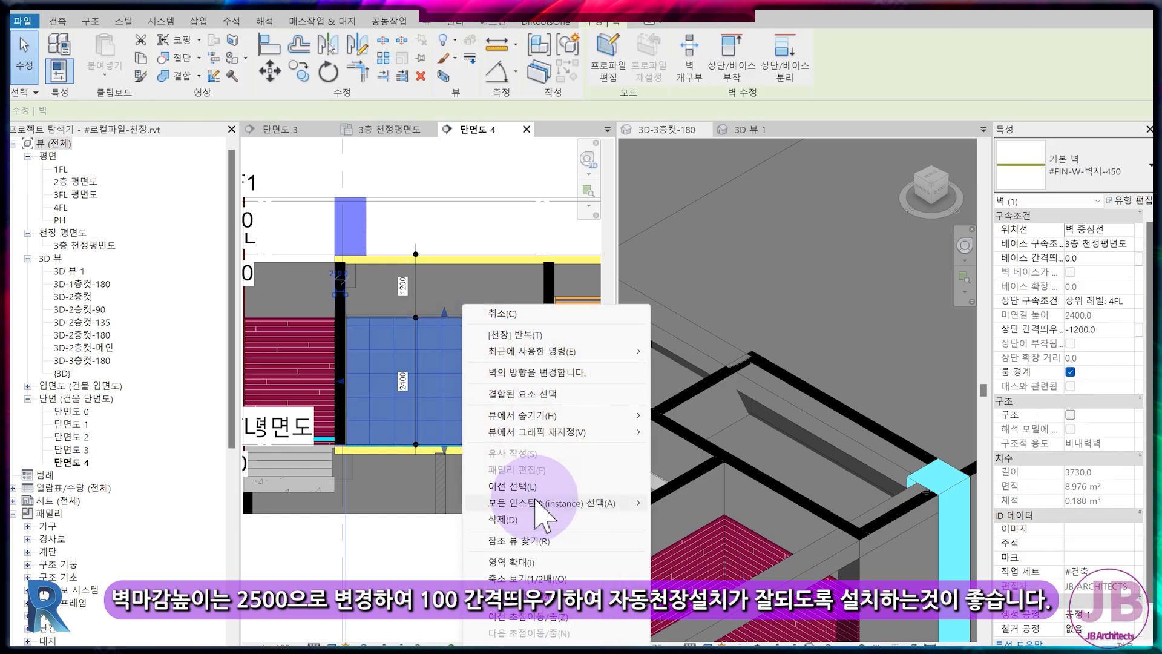
mouse_move(637, 506)
click(696, 502)
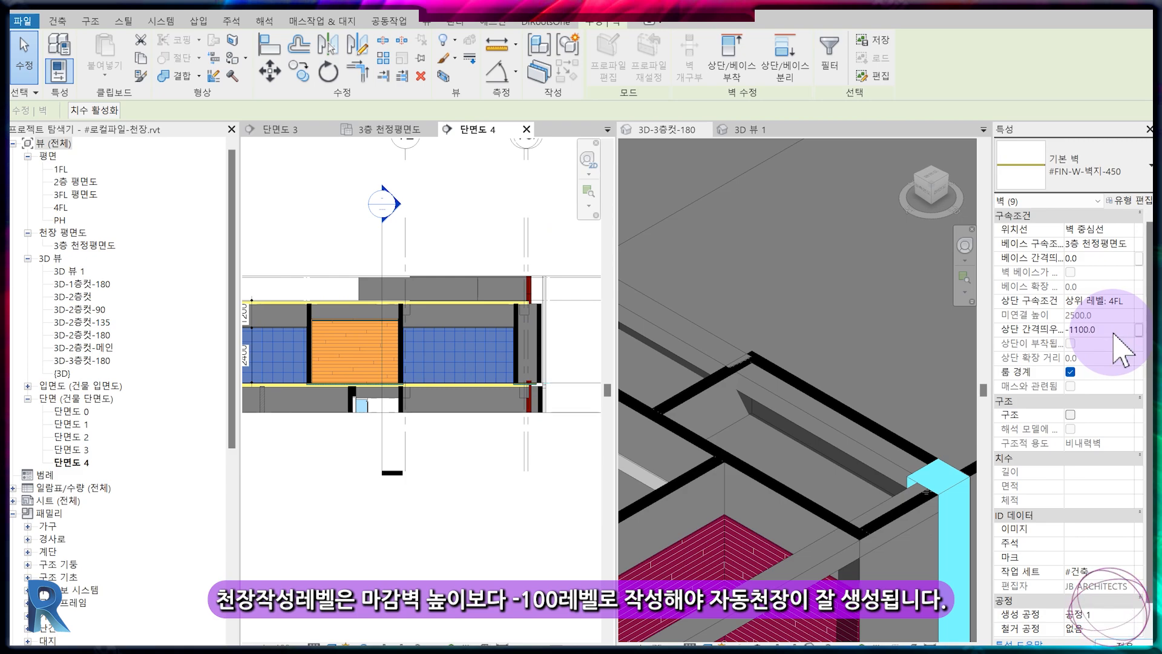
key(Escape)
Examine the installed ceilings against the finish walls in section 단면도 4, the third-floor 3D view and section 단면도 5.
scroll(470, 336, up, 2)
scroll(781, 447, up, 1)
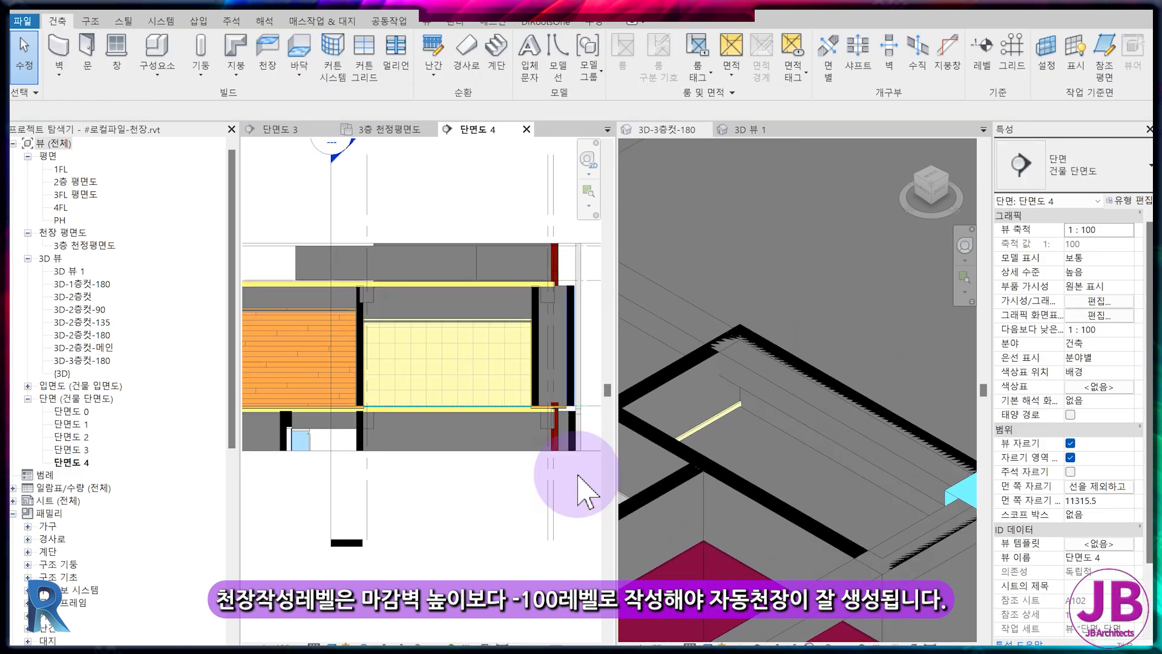
scroll(579, 484, up, 1)
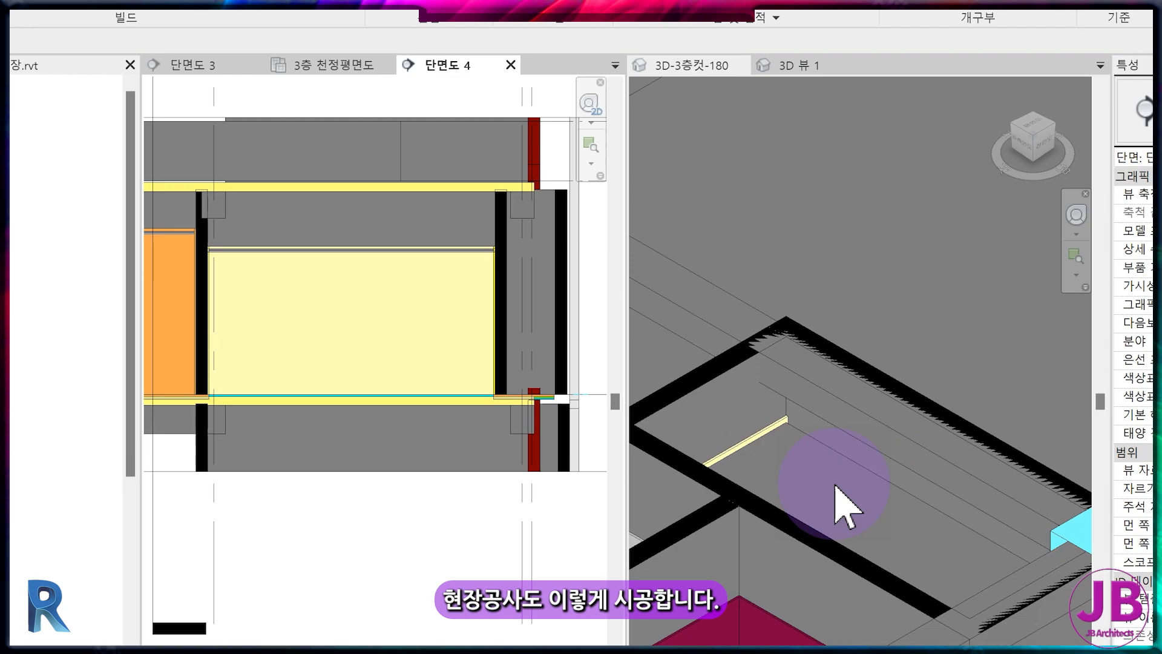
scroll(833, 482, up, 1)
scroll(827, 472, down, 4)
click(846, 348)
mouse_move(855, 100)
middle_down()
mouse_move(867, 358)
mouse_move(801, 346)
middle_up()
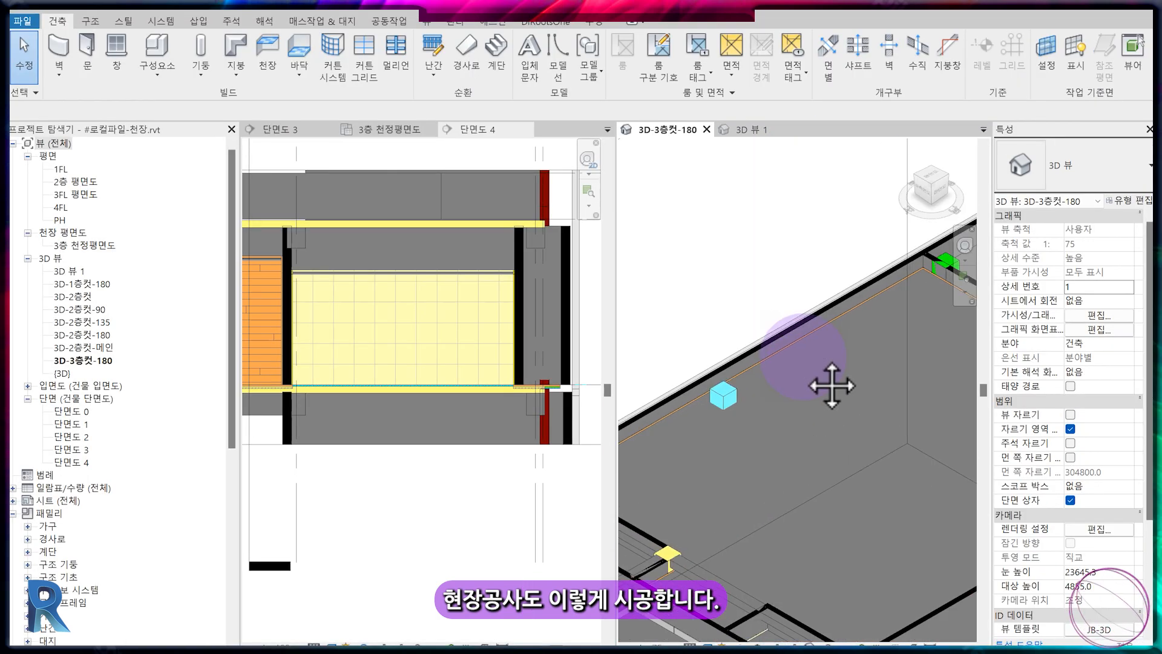
scroll(800, 346, up, 3)
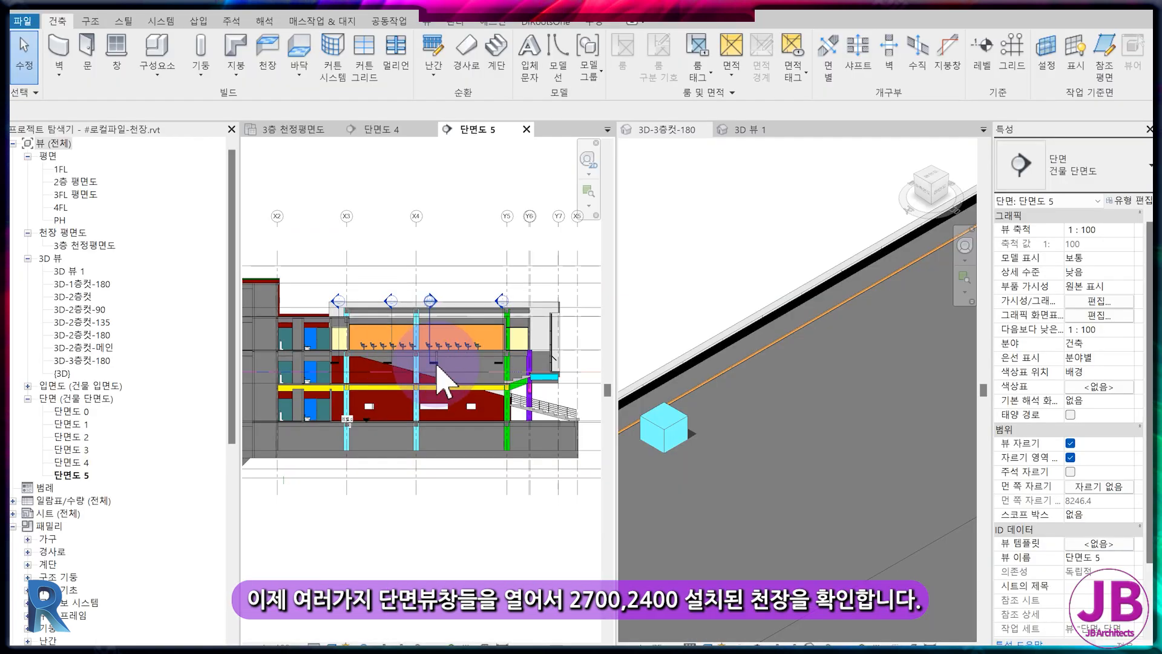
middle_drag(603, 356, 621, 439)
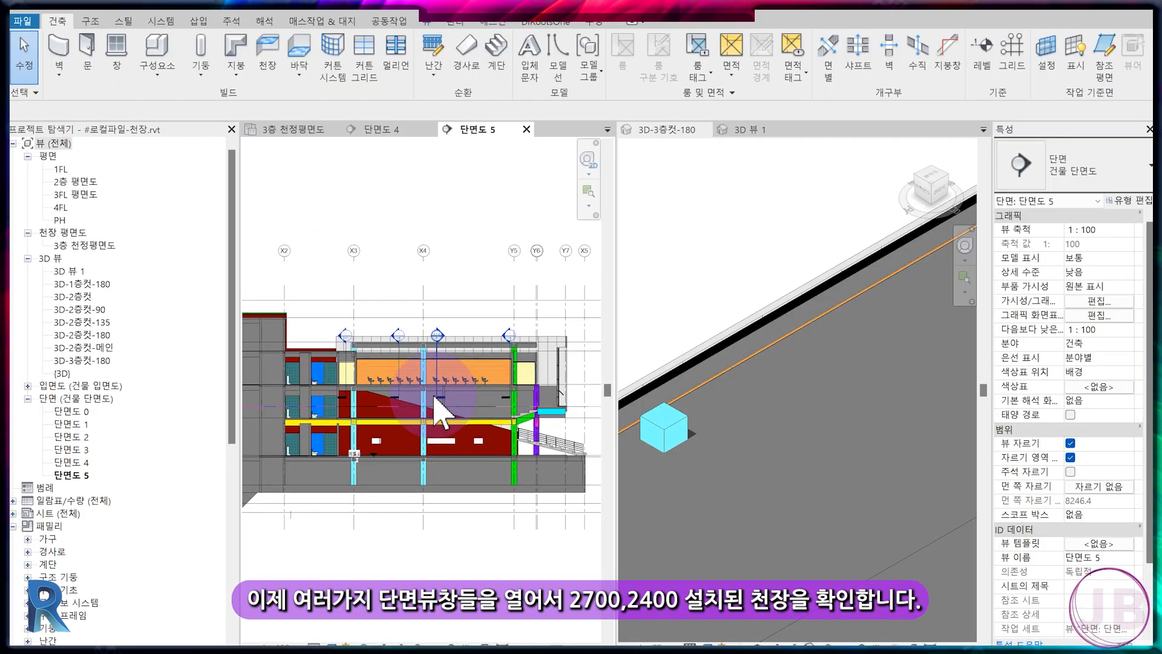
Show the third-floor ceiling plan beside camera view 3D 뷰 1 and widen the camera view's crop region on both sides.
click(298, 130)
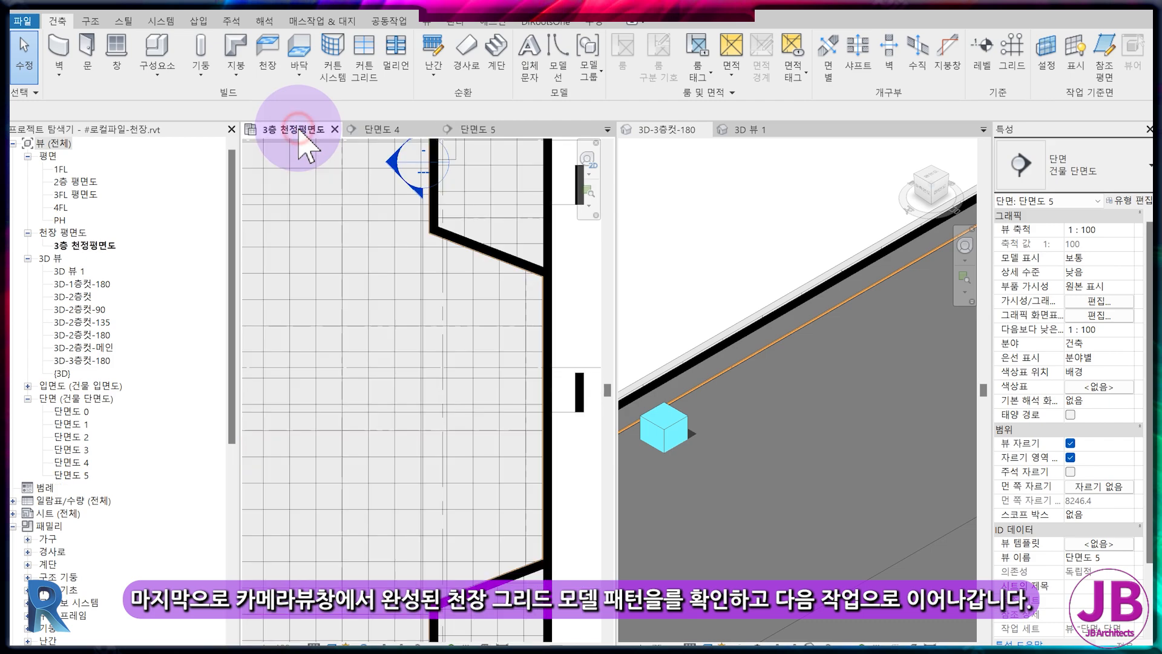
click(760, 131)
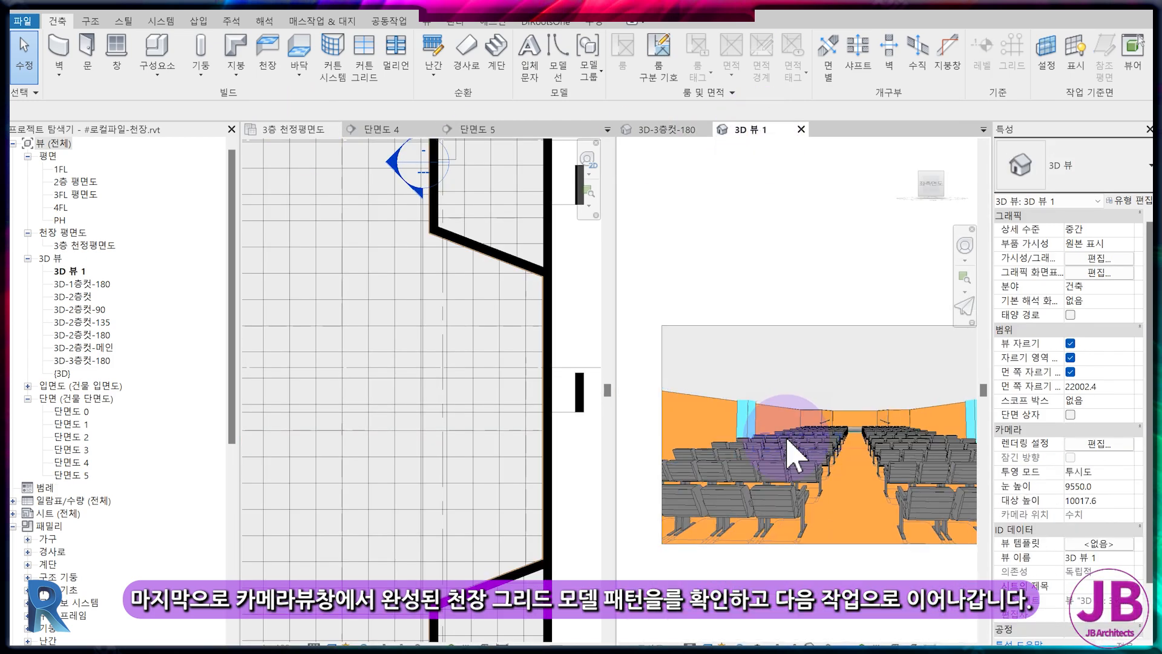
scroll(782, 443, down, 2)
click(811, 375)
drag(714, 438, 645, 438)
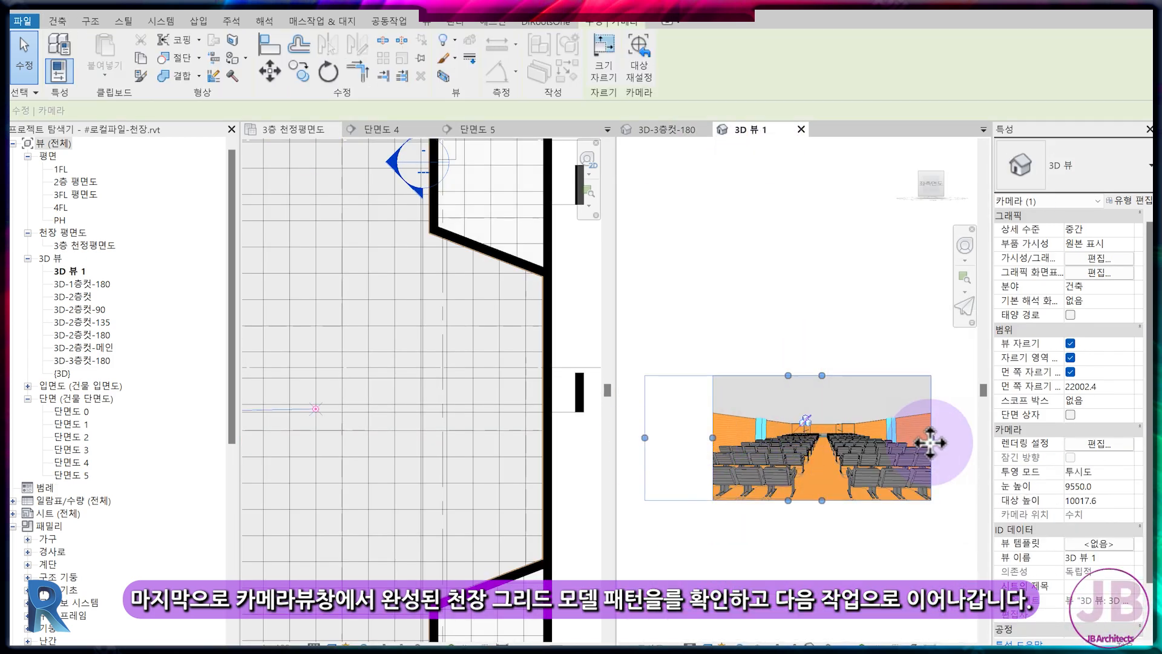
drag(931, 438, 970, 437)
scroll(809, 378, up, 2)
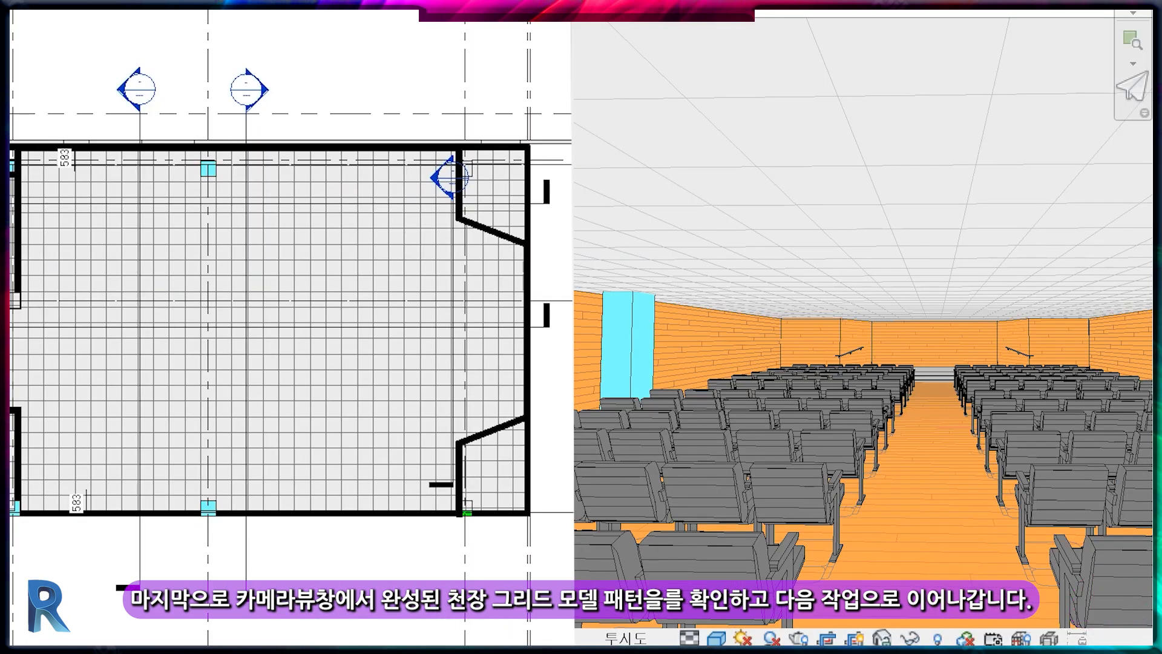
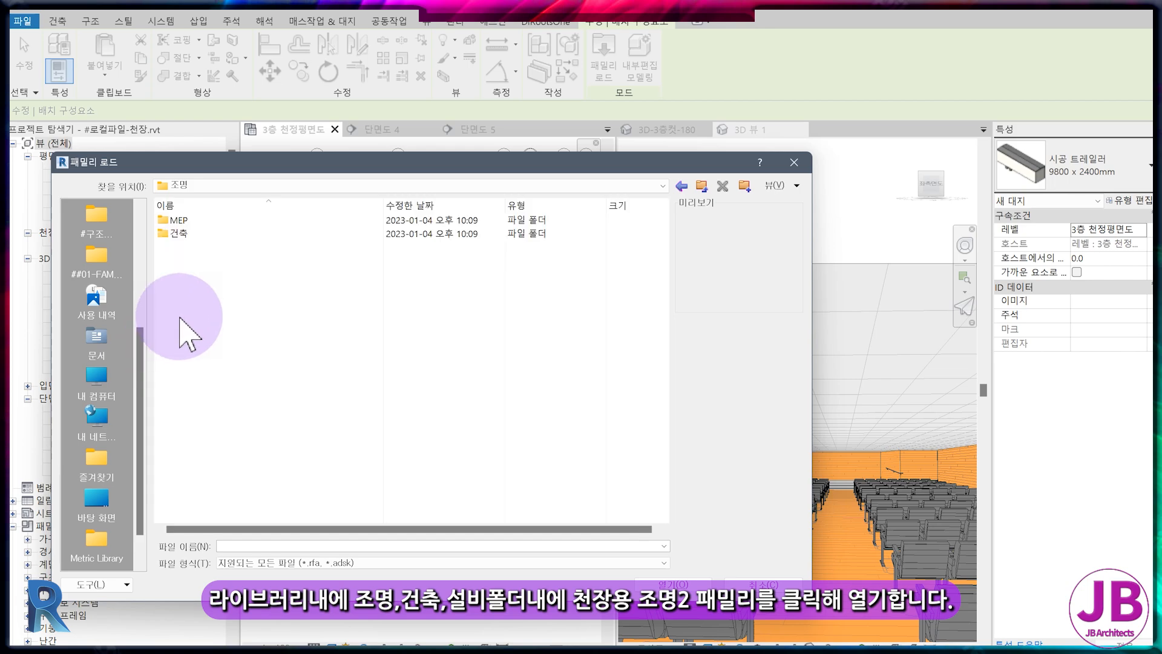
Load the 천장용 조명 2 family from the lighting library's 건축/설비 folder and place one W610*D610 fixture in the auditorium ceiling's upper-left area.
double_click(176, 235)
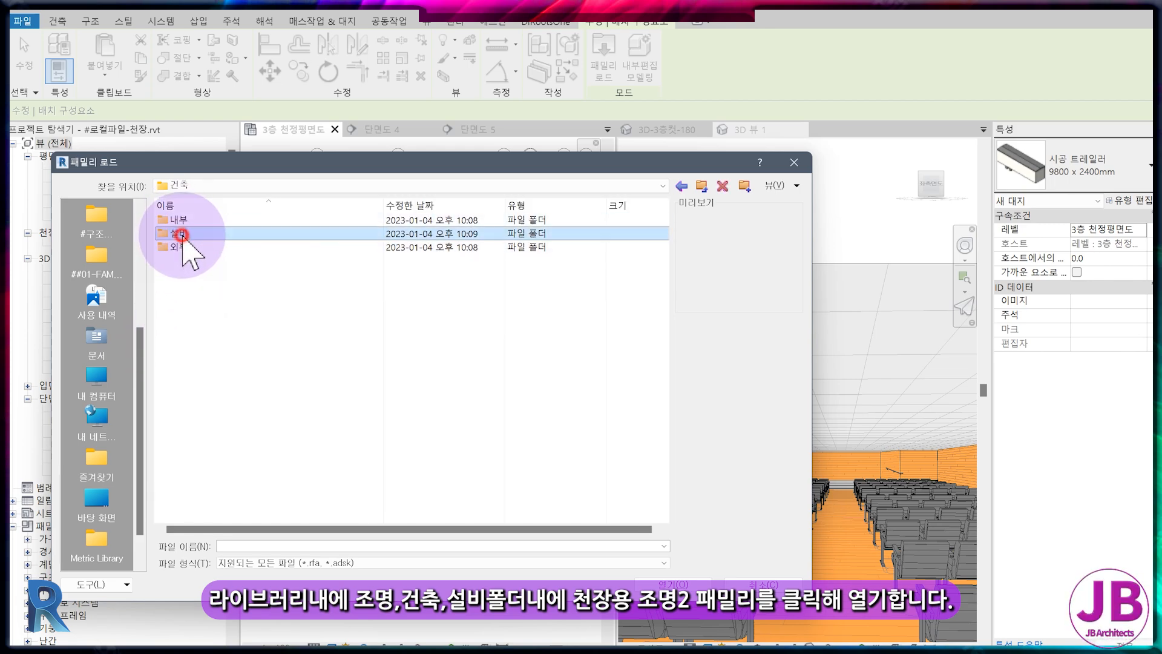
double_click(179, 233)
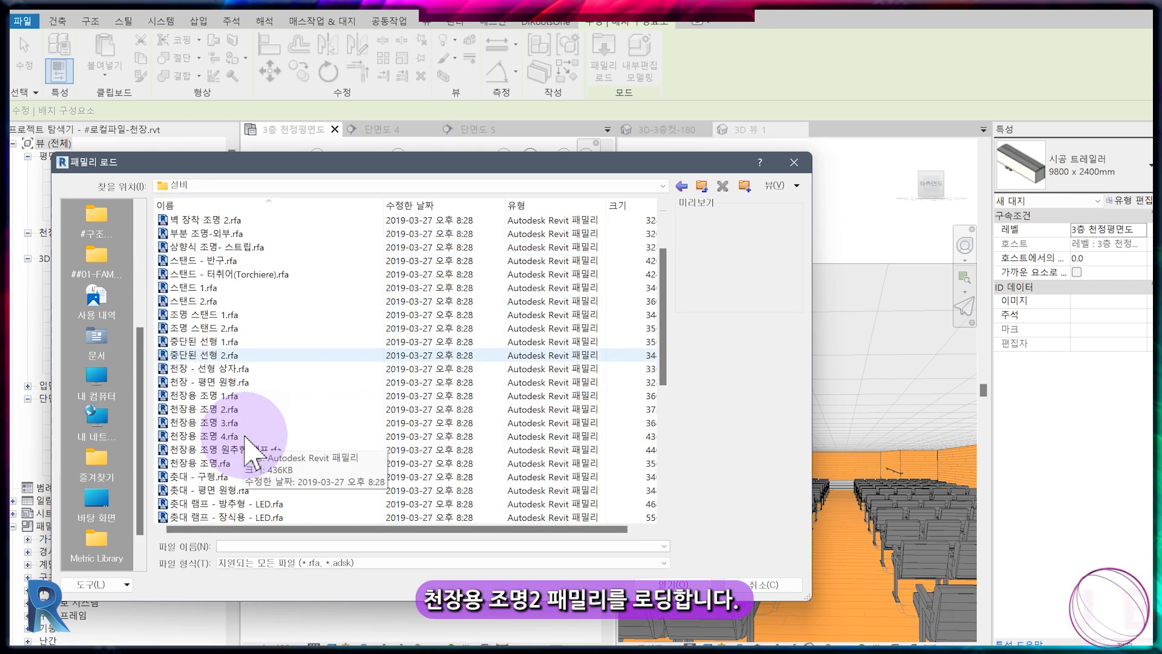
click(230, 489)
scroll(448, 502, down, 2)
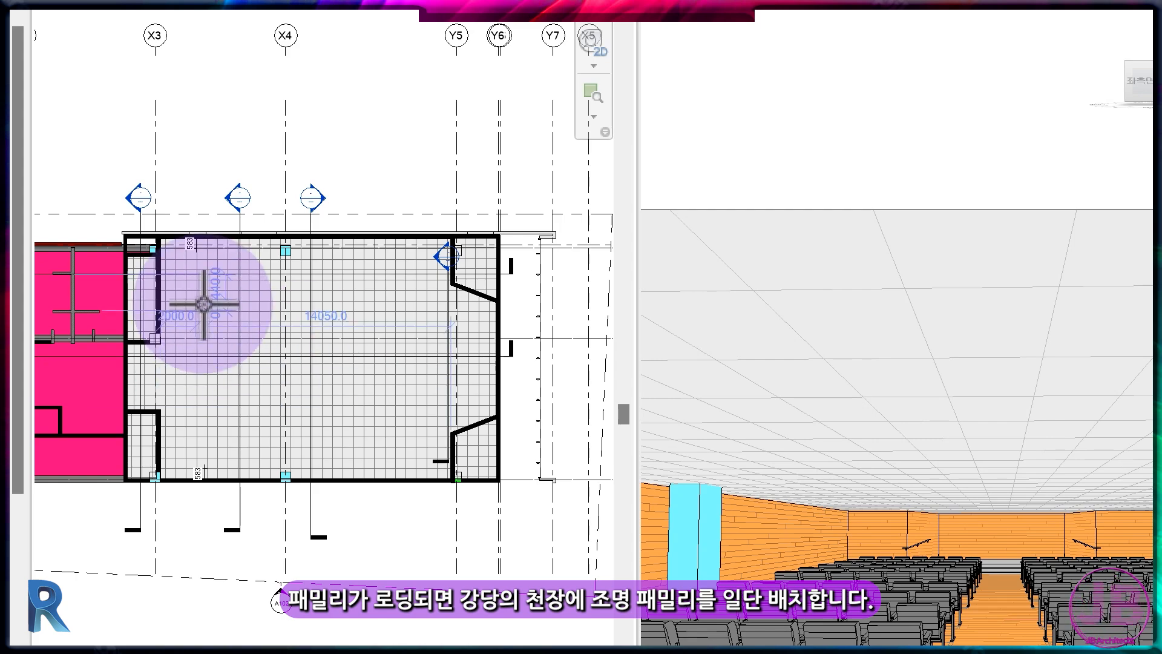
click(187, 289)
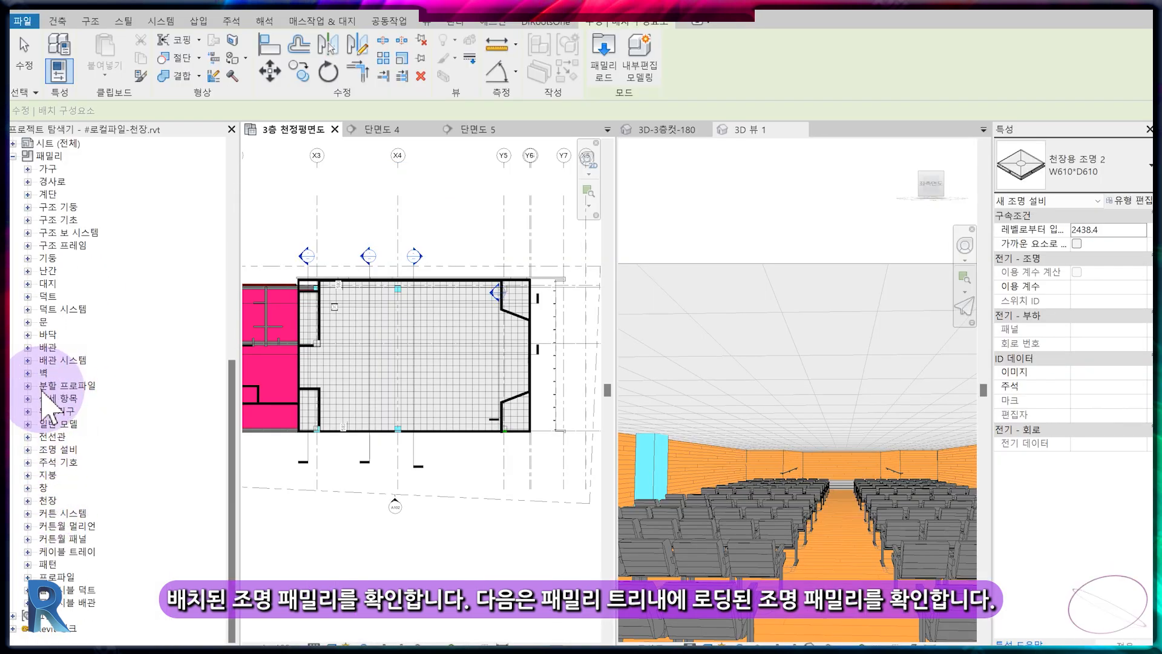
Review the available types of the loaded 천장용 조명 2 lighting family and the properties of its W610*D610 type.
click(52, 448)
click(28, 449)
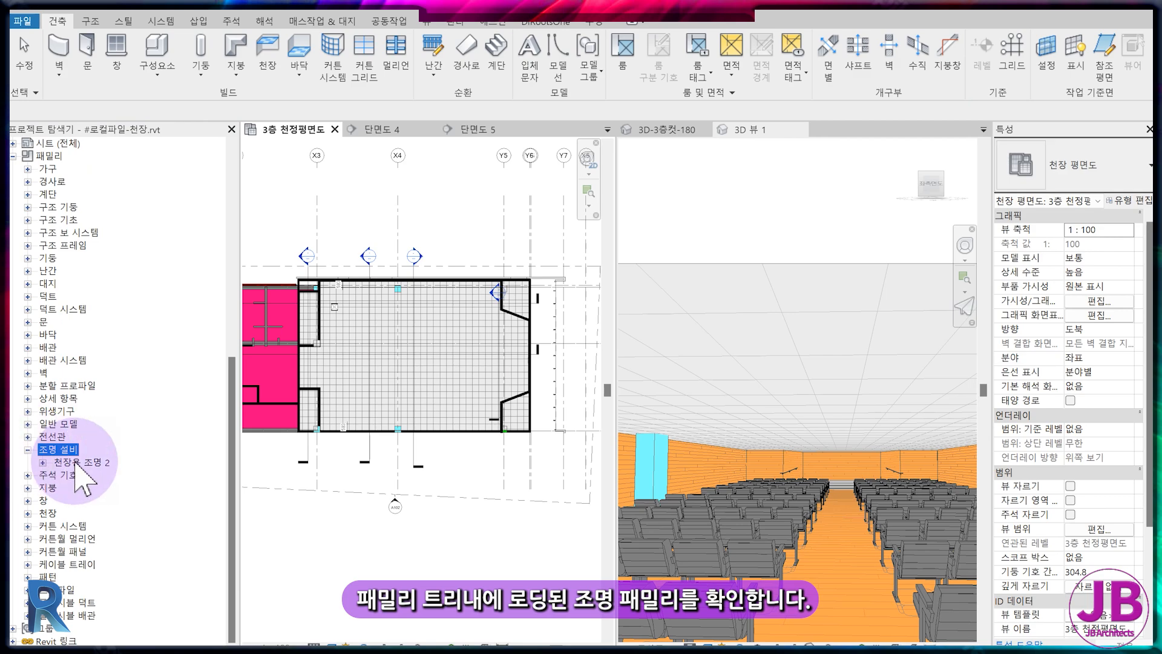
click(41, 463)
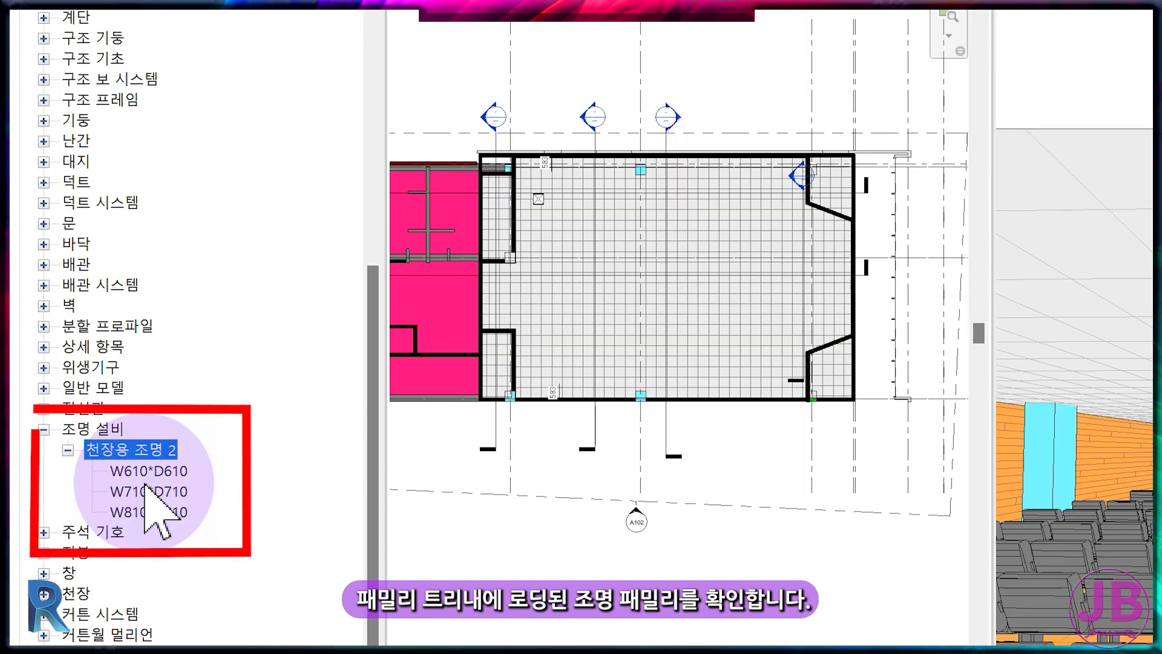
click(149, 471)
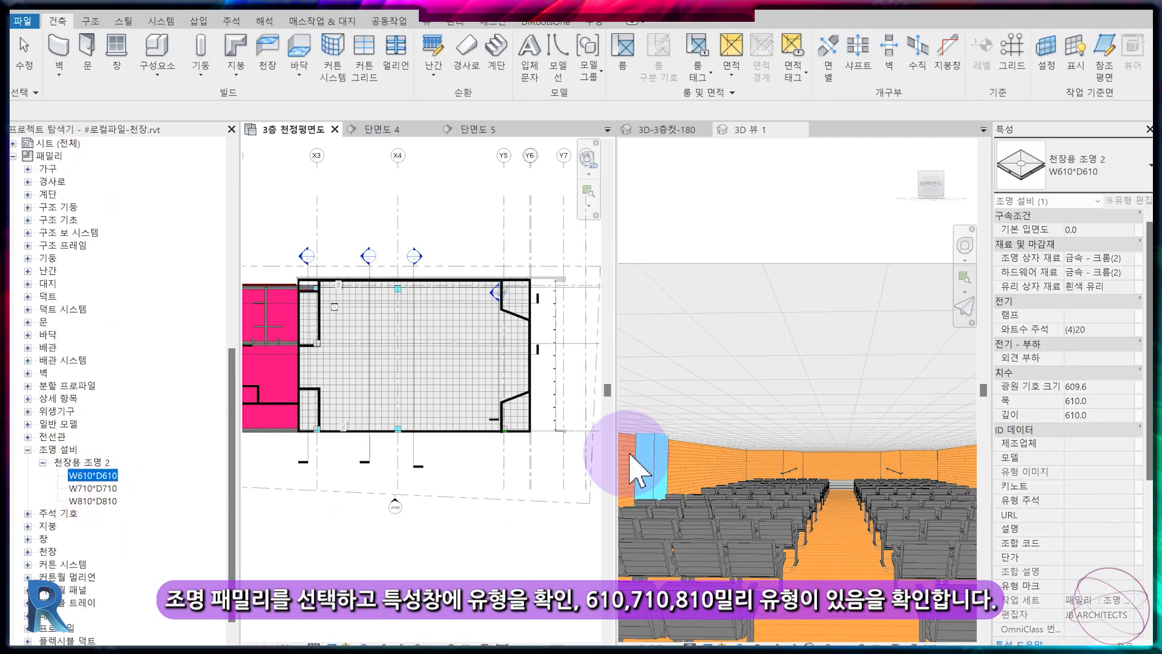
click(1083, 179)
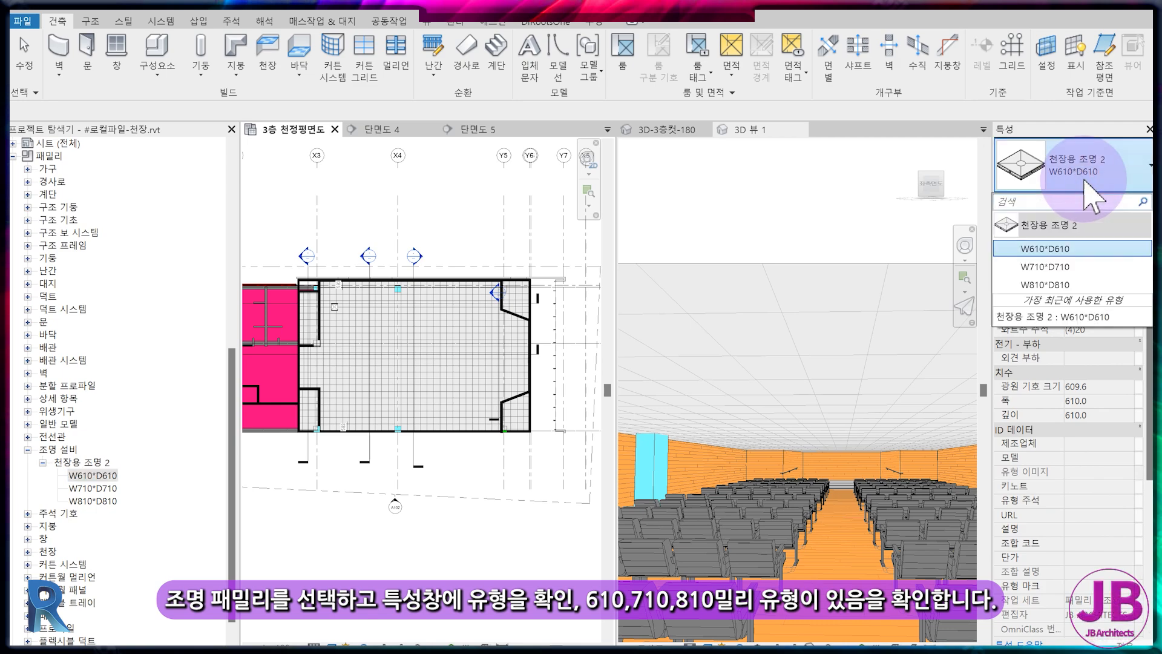
click(1120, 251)
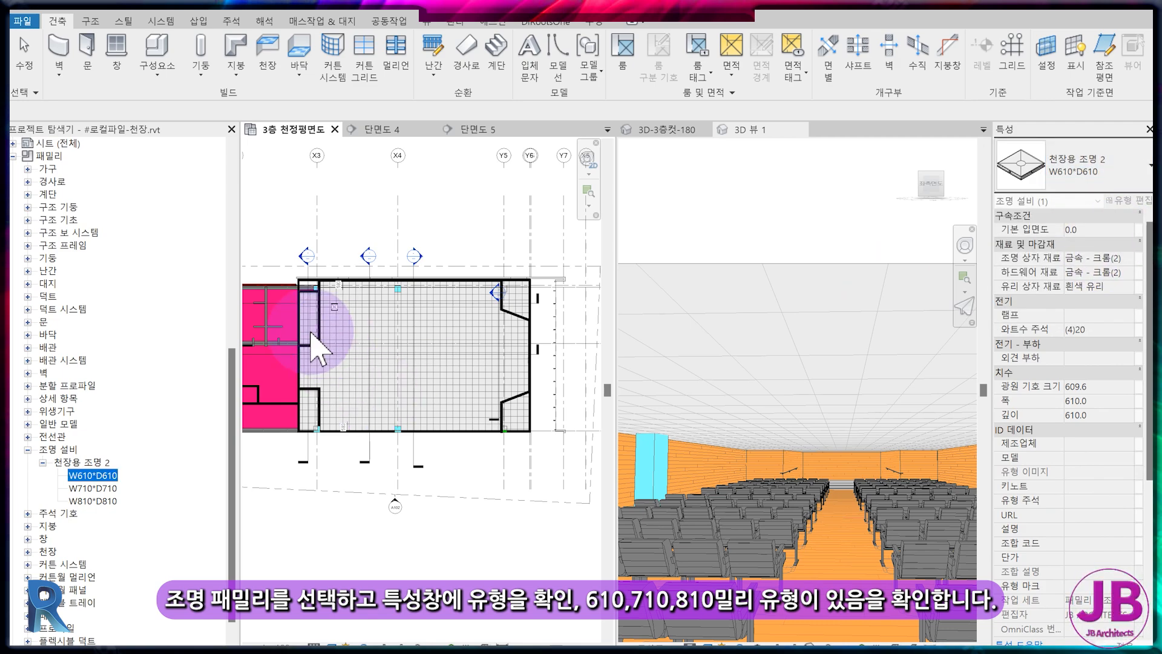
Duplicate the placed light's type as W600*D600 and set its width and depth to 600.
scroll(319, 349, up, 5)
click(348, 288)
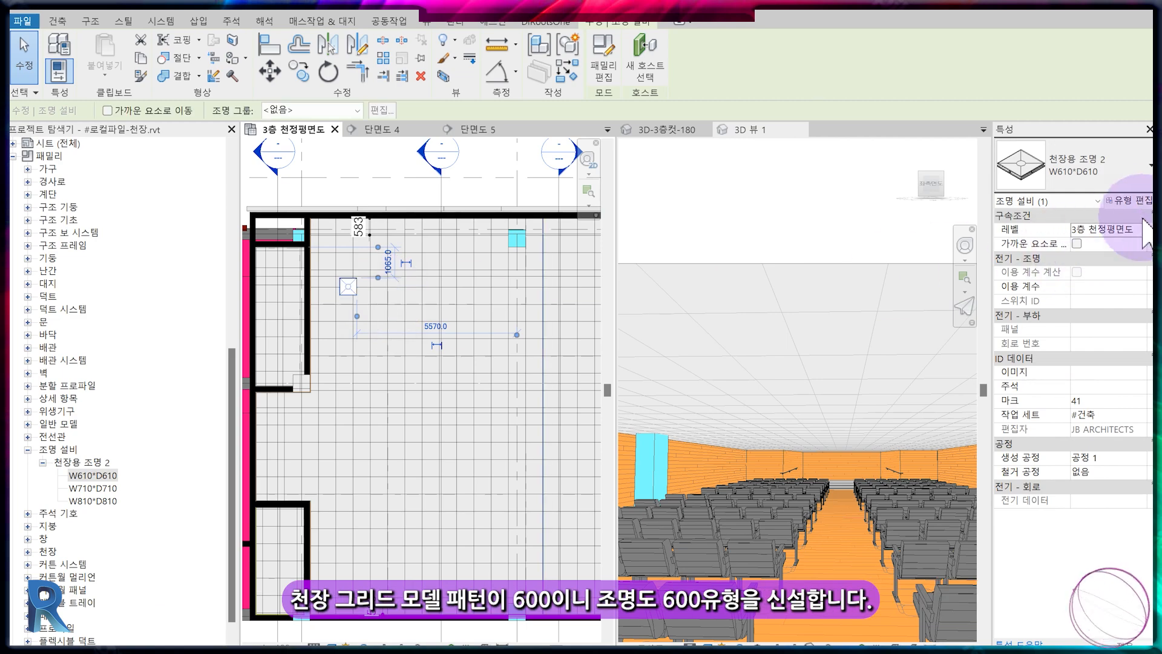
click(1143, 201)
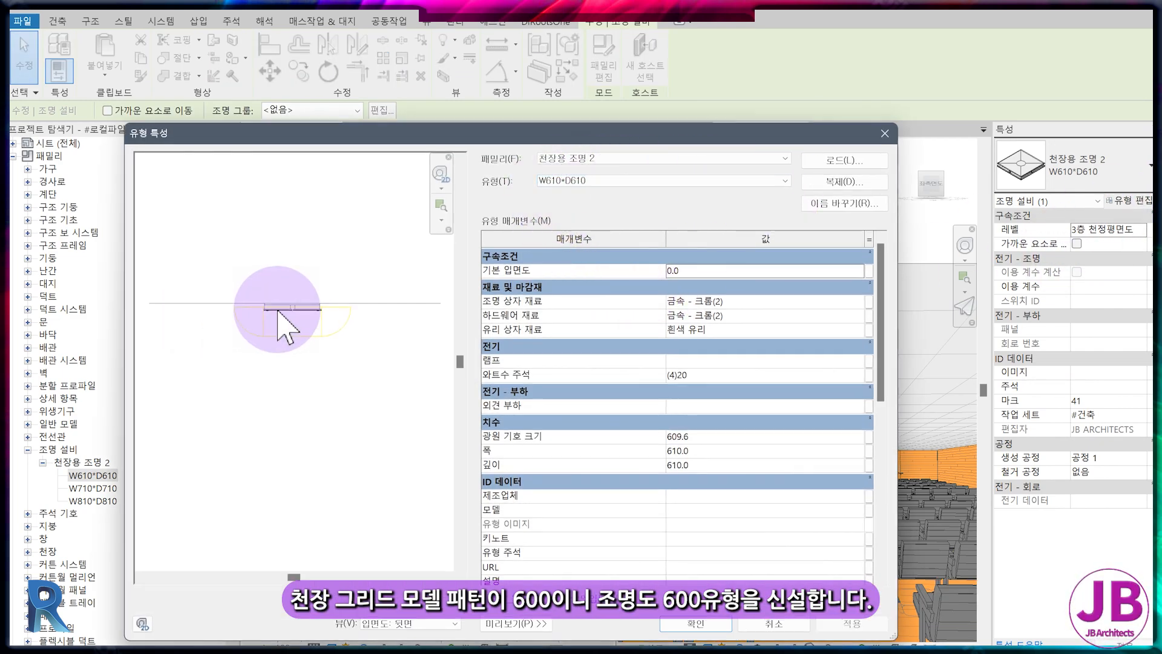
click(836, 184)
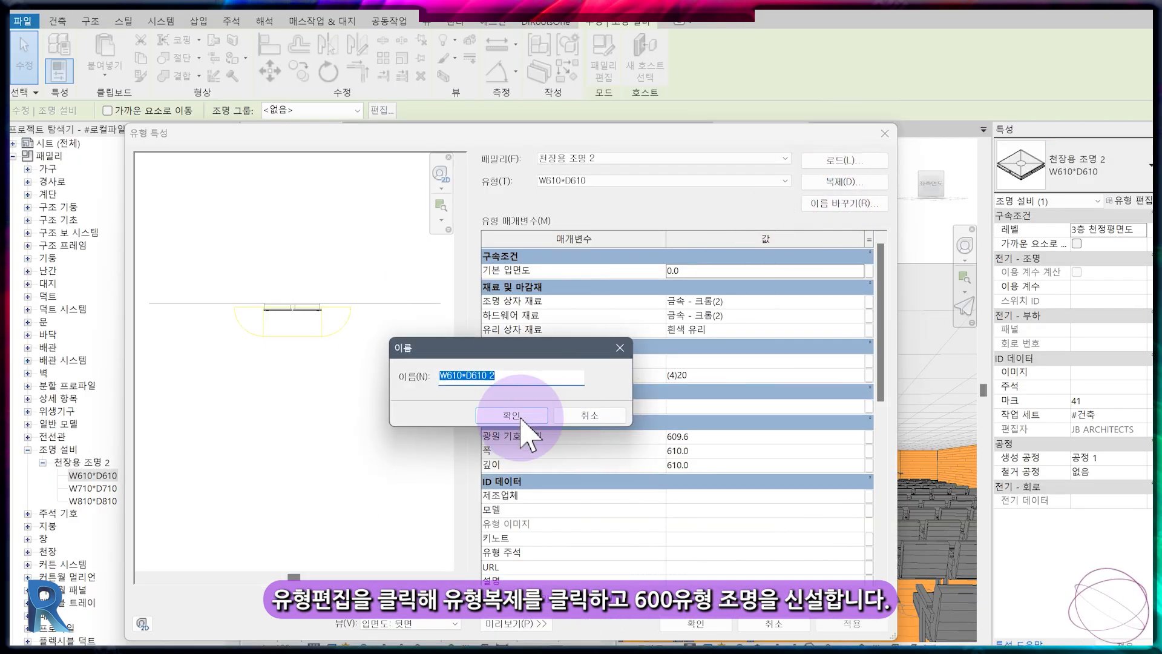
drag(458, 380, 453, 381)
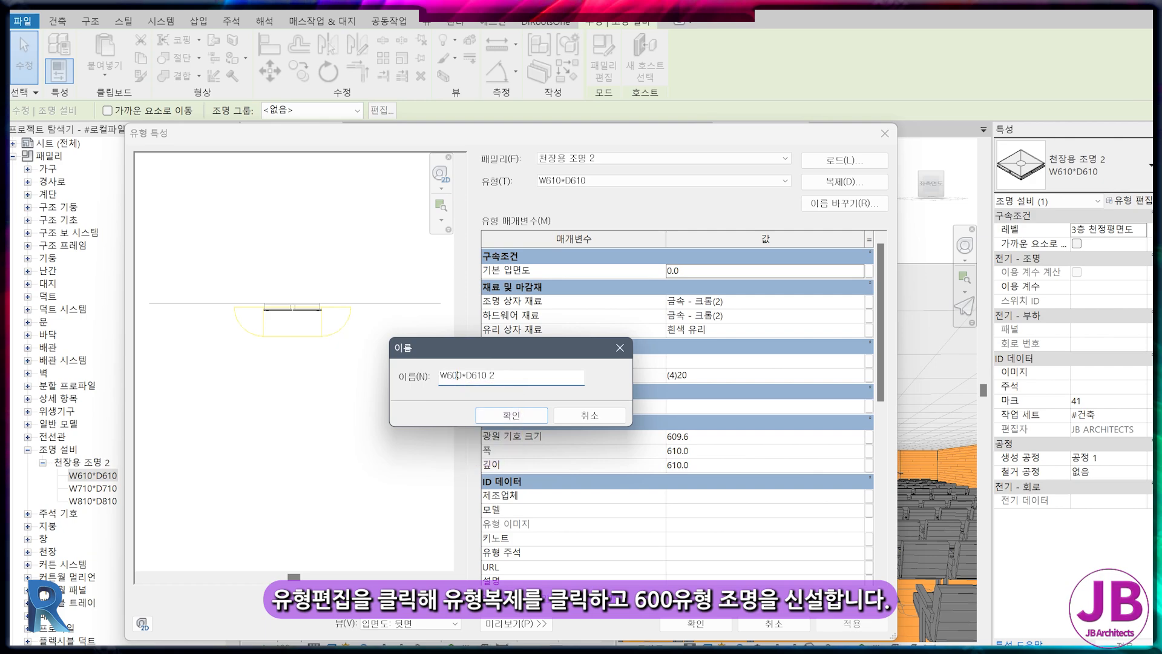
key(BackSpace)
key(BackSpace)
key(BackSpace)
key(BackSpace)
text(00)
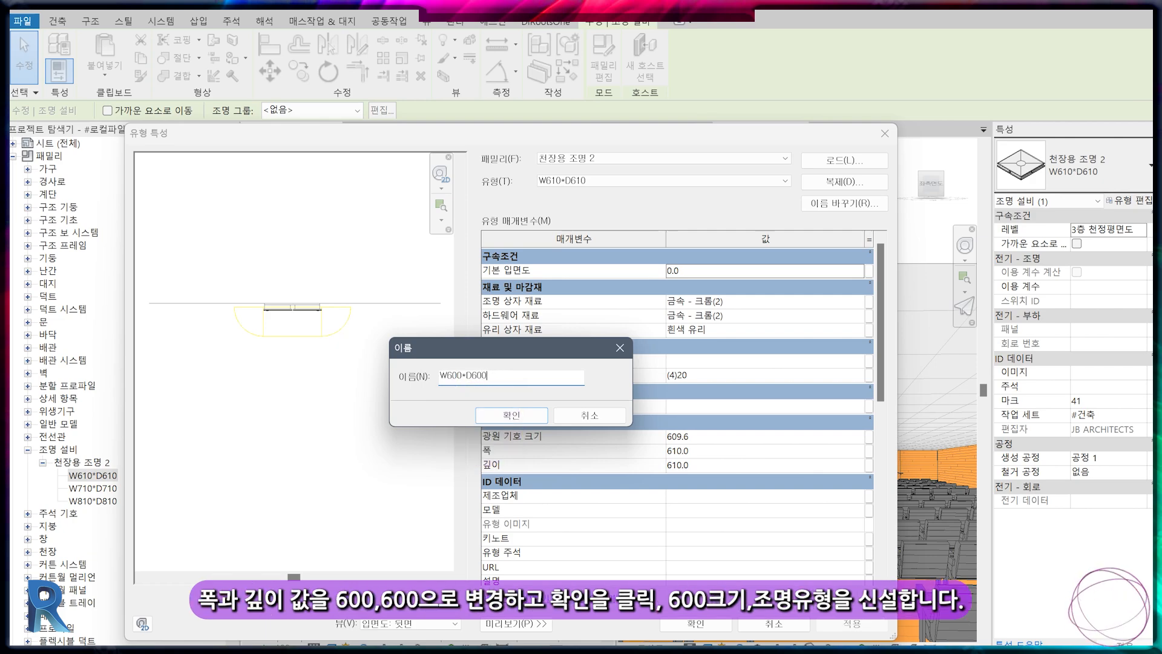
click(510, 416)
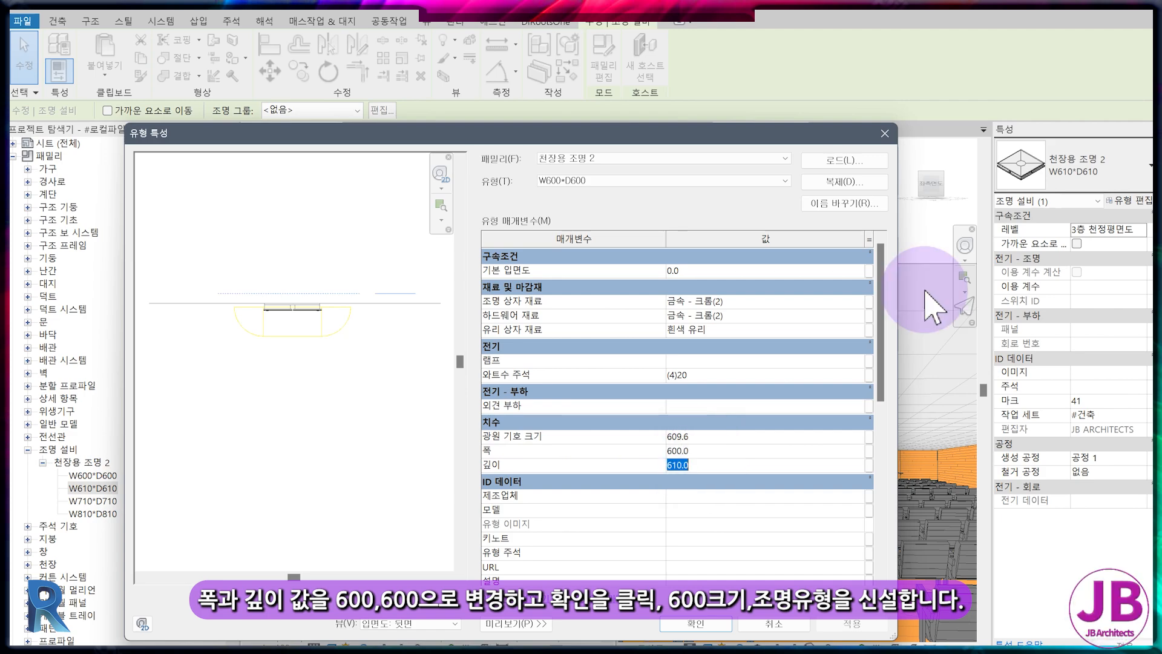
click(686, 621)
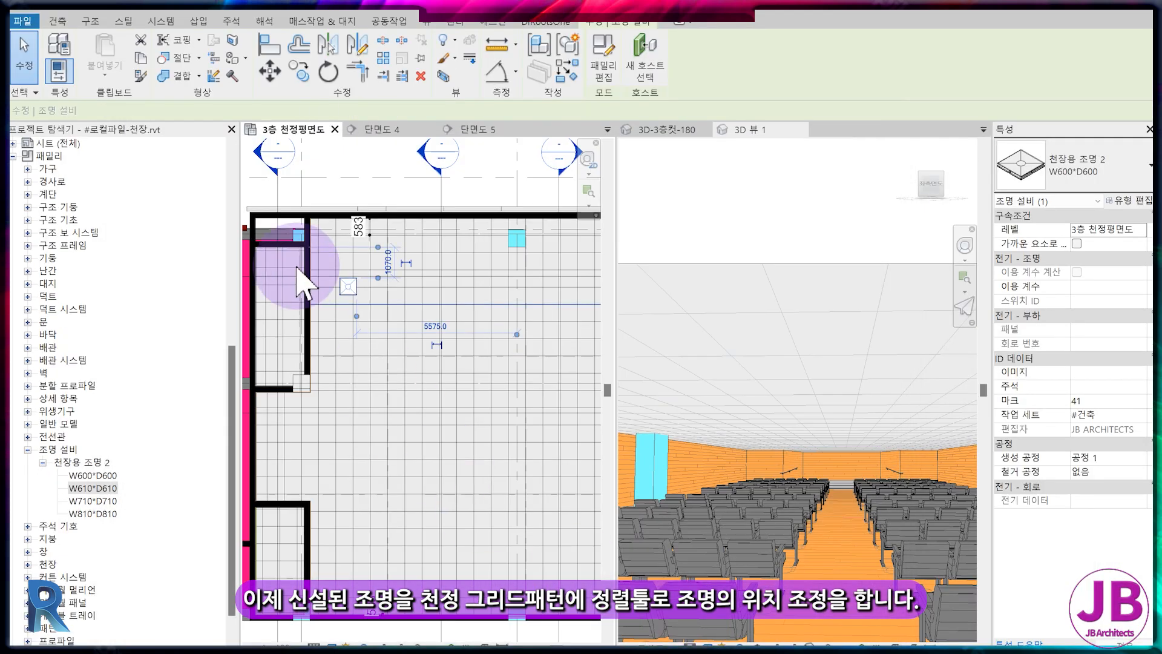
Align the light's top and left edges to the adjacent auditorium ceiling grid lines.
scroll(327, 267, up, 5)
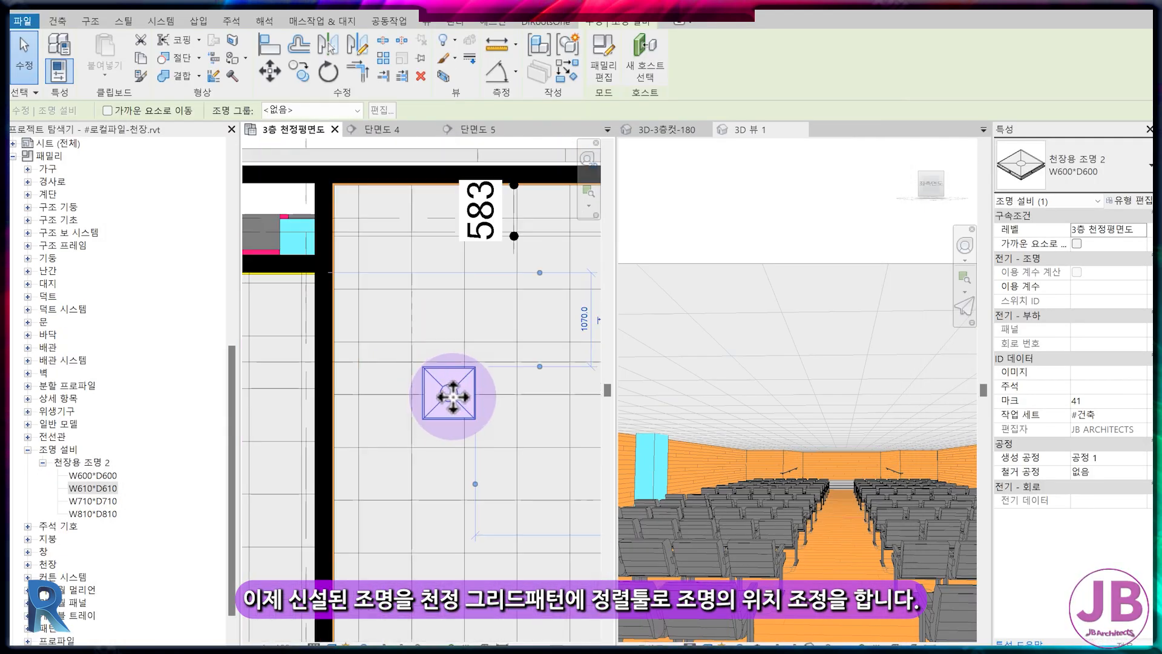
key(a)
key(l)
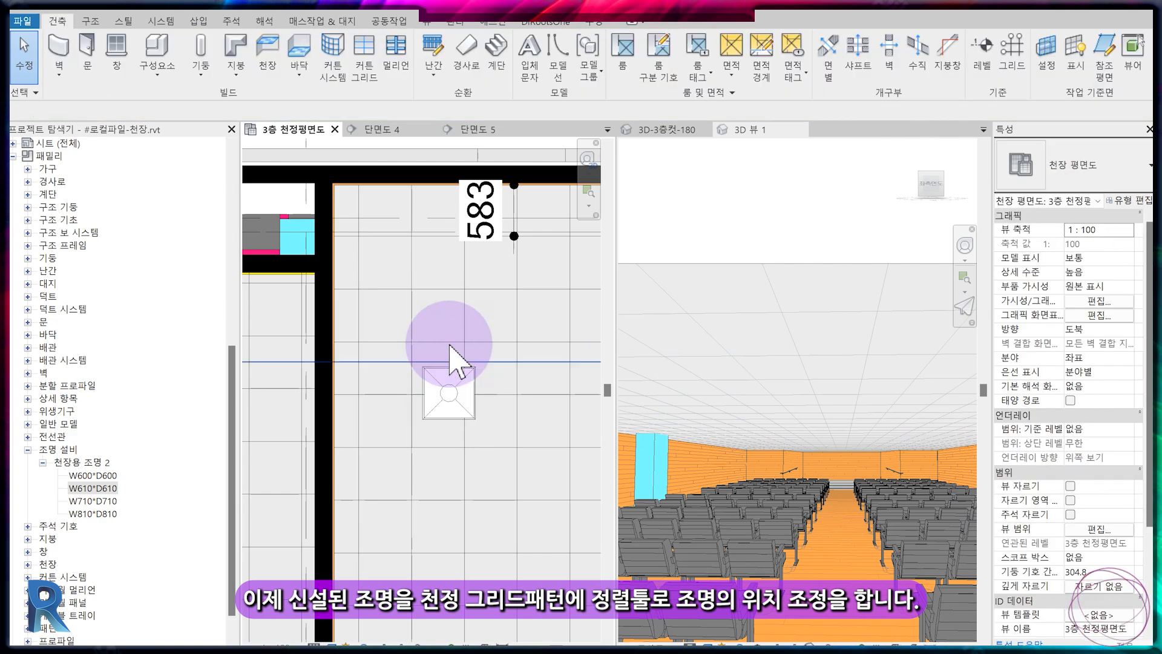
click(444, 285)
click(447, 363)
scroll(428, 344, up, 2)
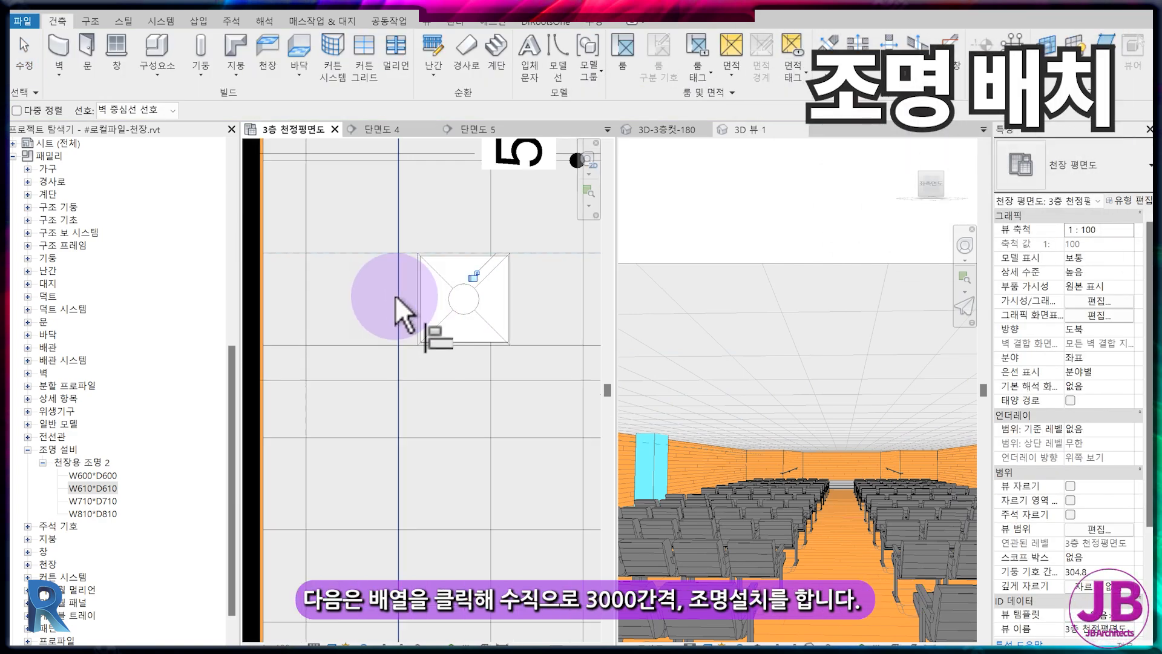
click(398, 296)
click(417, 295)
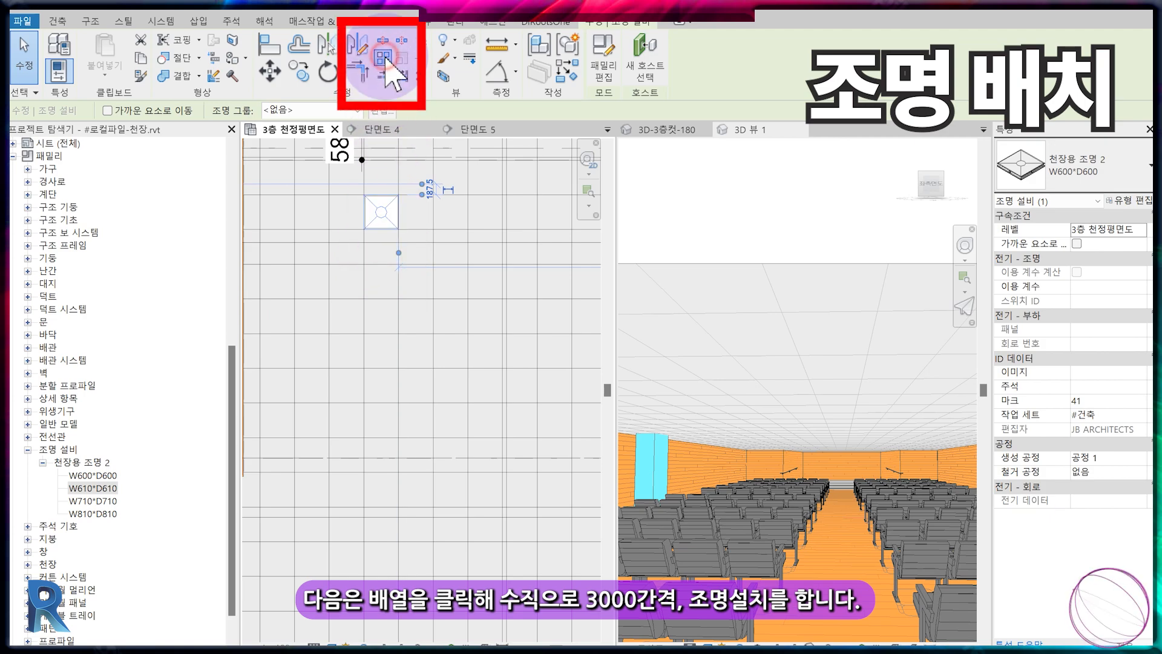
Array the auditorium light vertically down the ceiling grid as 4 grouped items, using the second-item spacing of 3000.
click(391, 70)
click(363, 194)
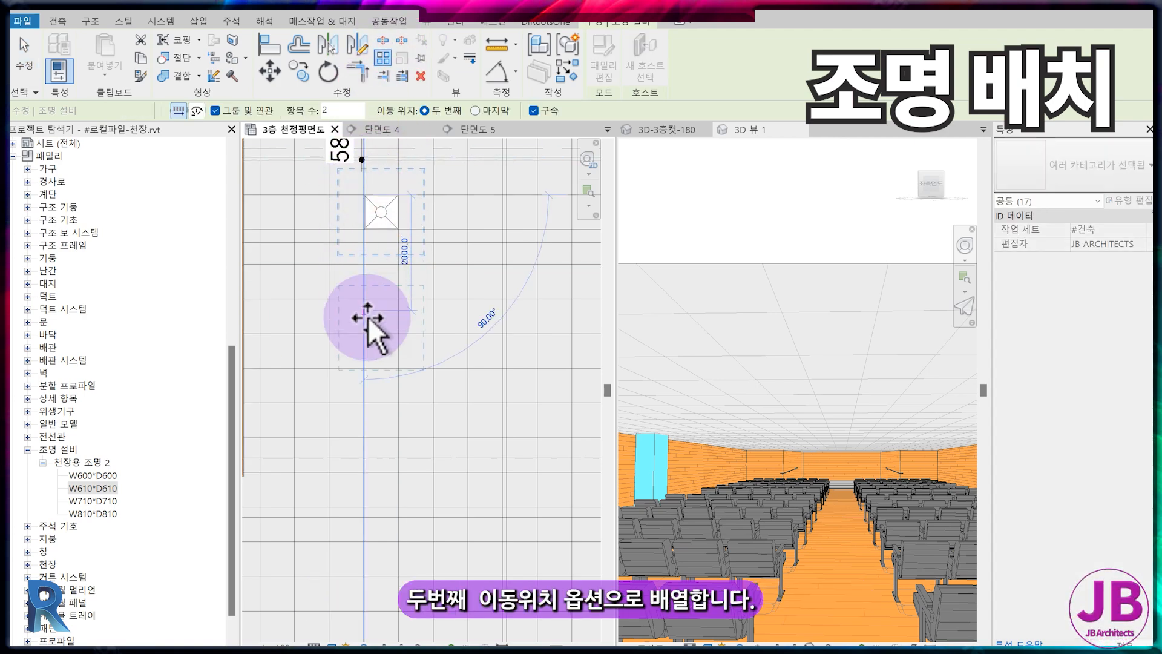
click(364, 368)
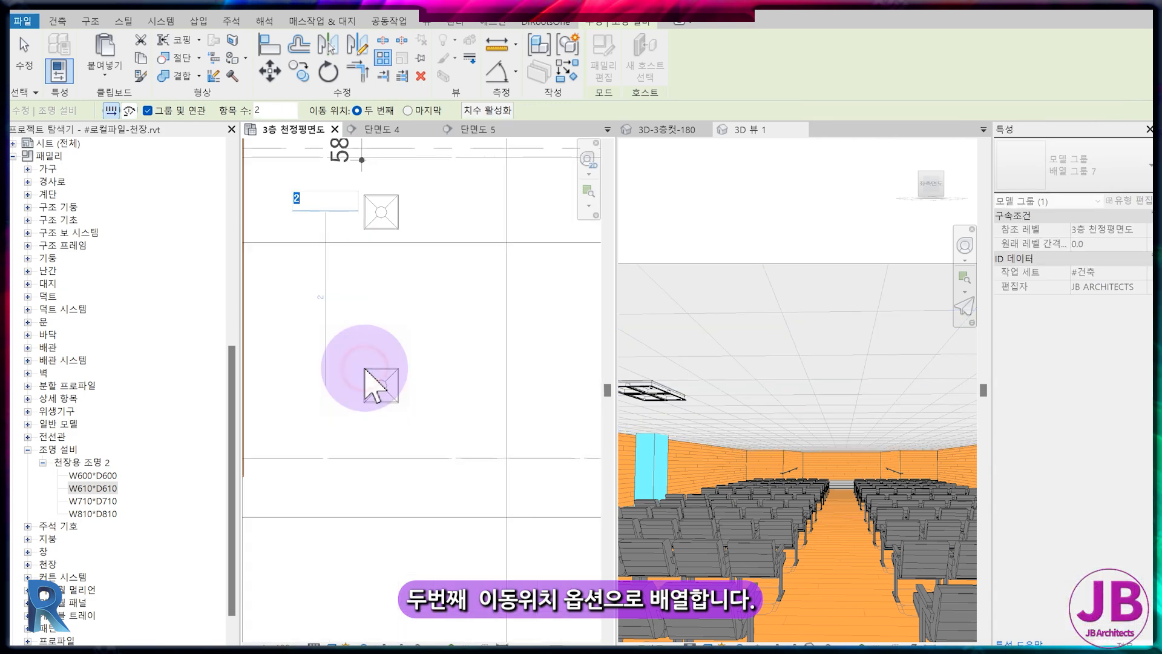
text(4)
key(Return)
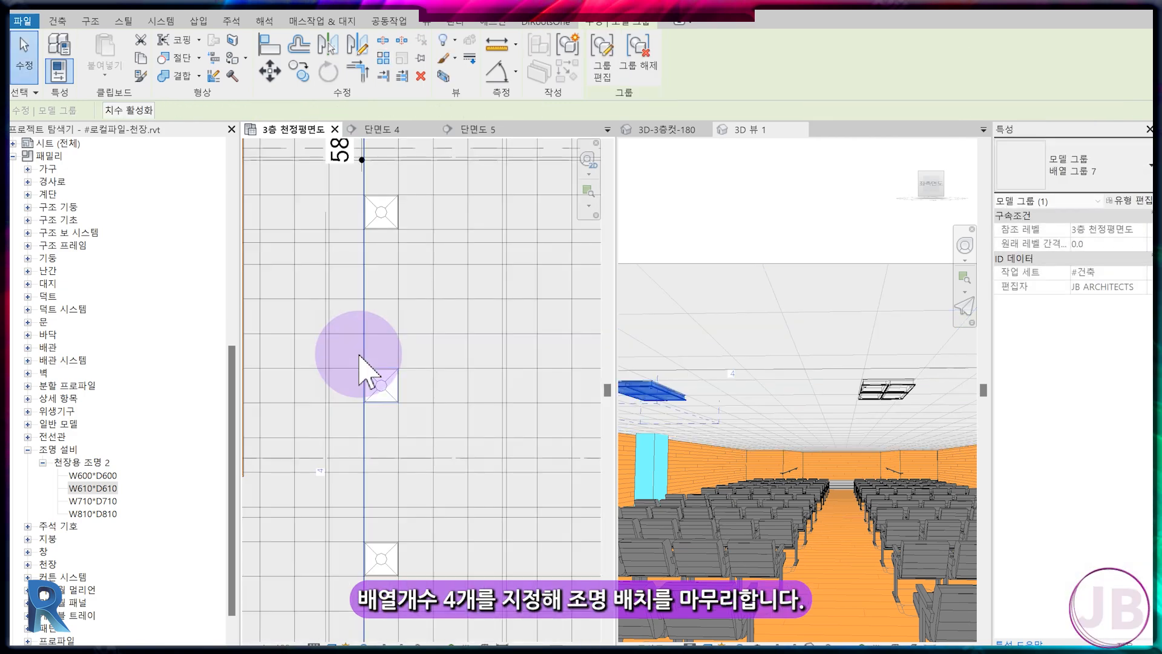
Select the vertical column of arrayed lights and filter the dimension out of the selection, keeping only the model groups.
scroll(581, 432, down, 2)
middle_drag(559, 411, 536, 321)
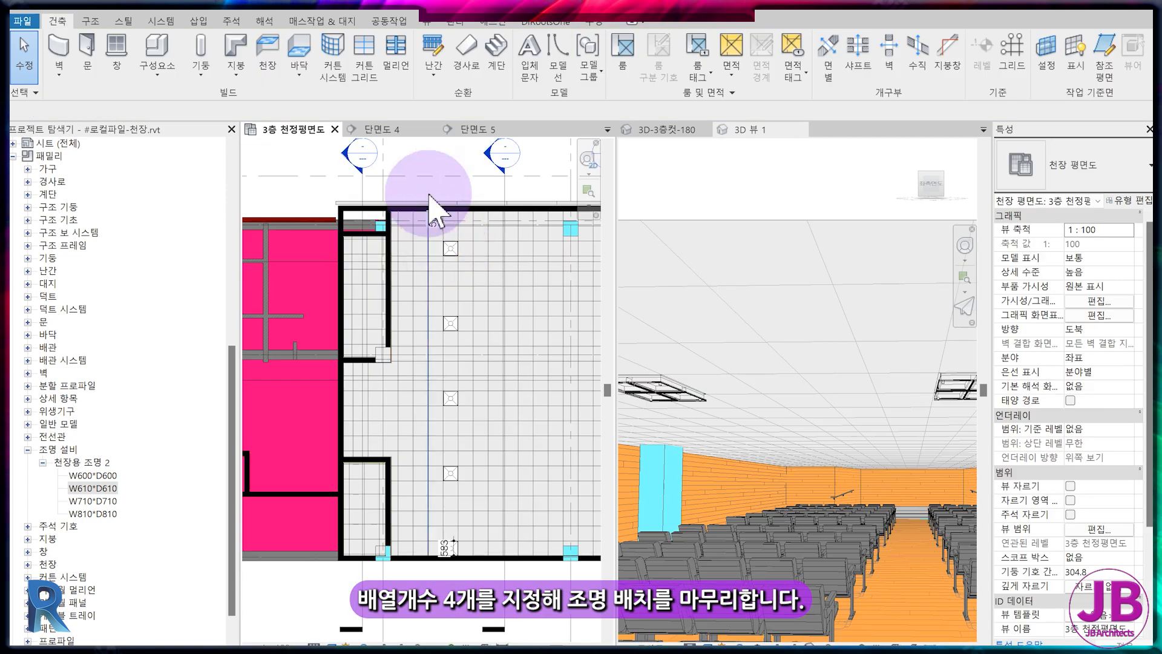
drag(420, 149, 464, 561)
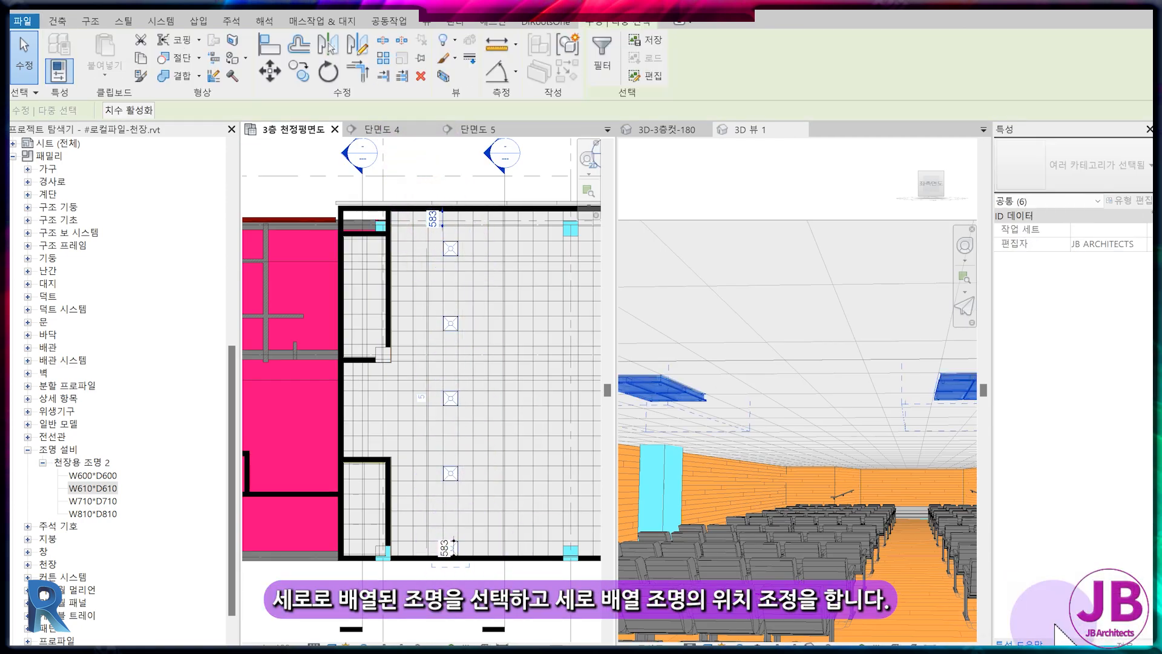
click(602, 54)
click(434, 263)
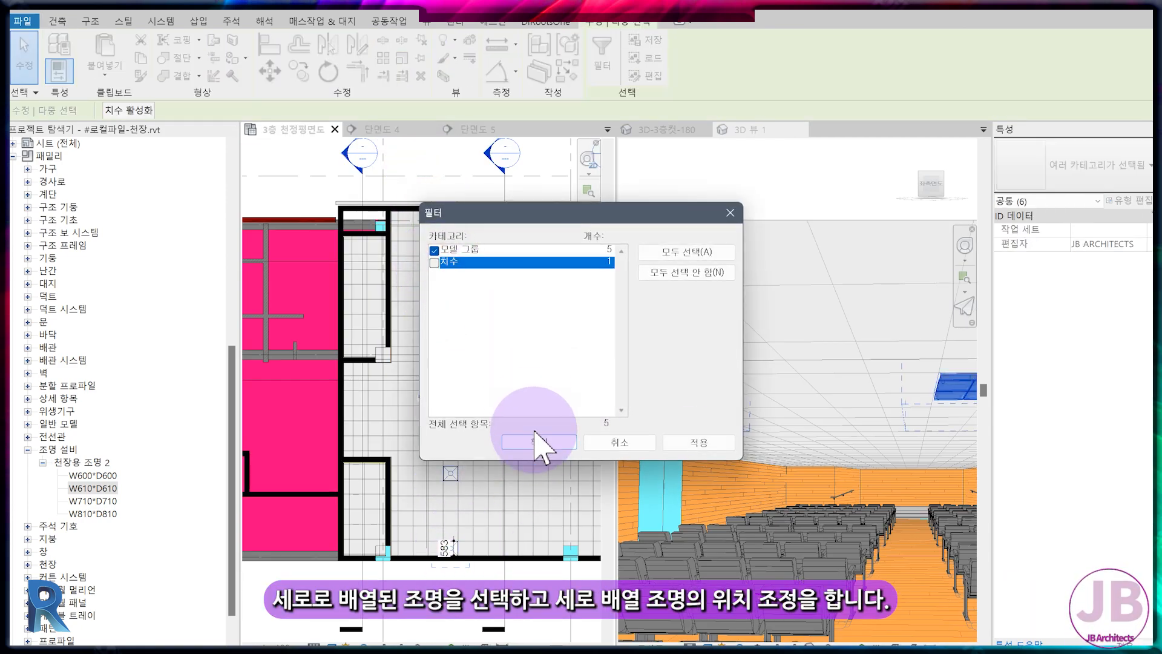
click(538, 440)
scroll(455, 243, up, 2)
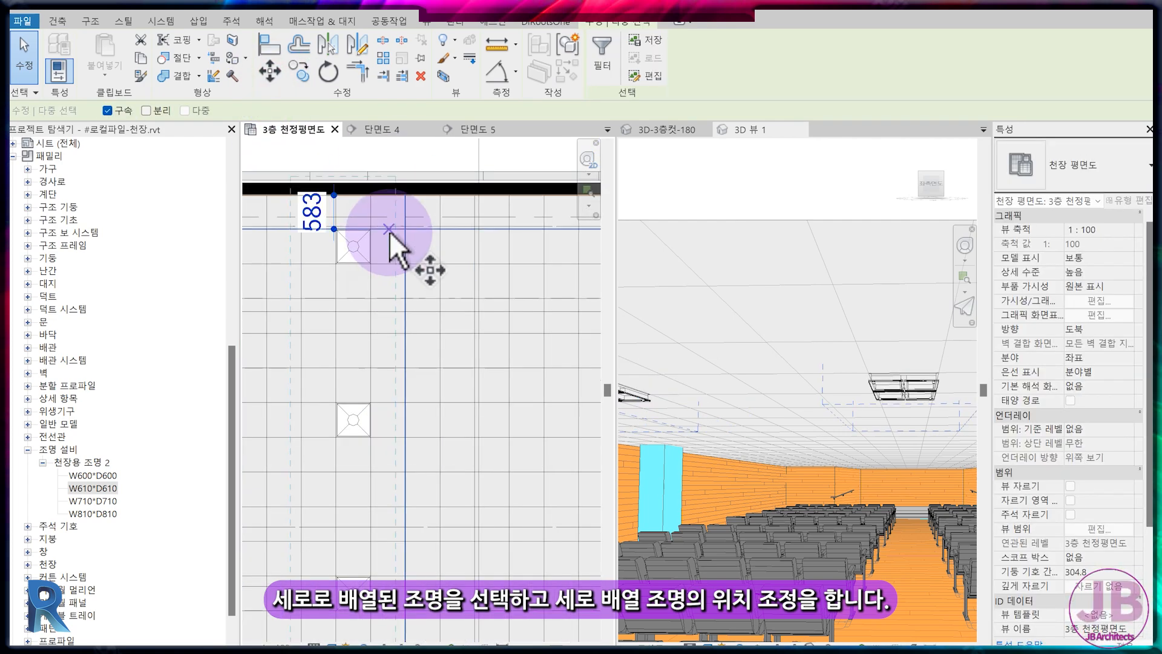
Move the selected column of lights 1800 down along the ceiling grid.
key(m)
key(v)
click(390, 230)
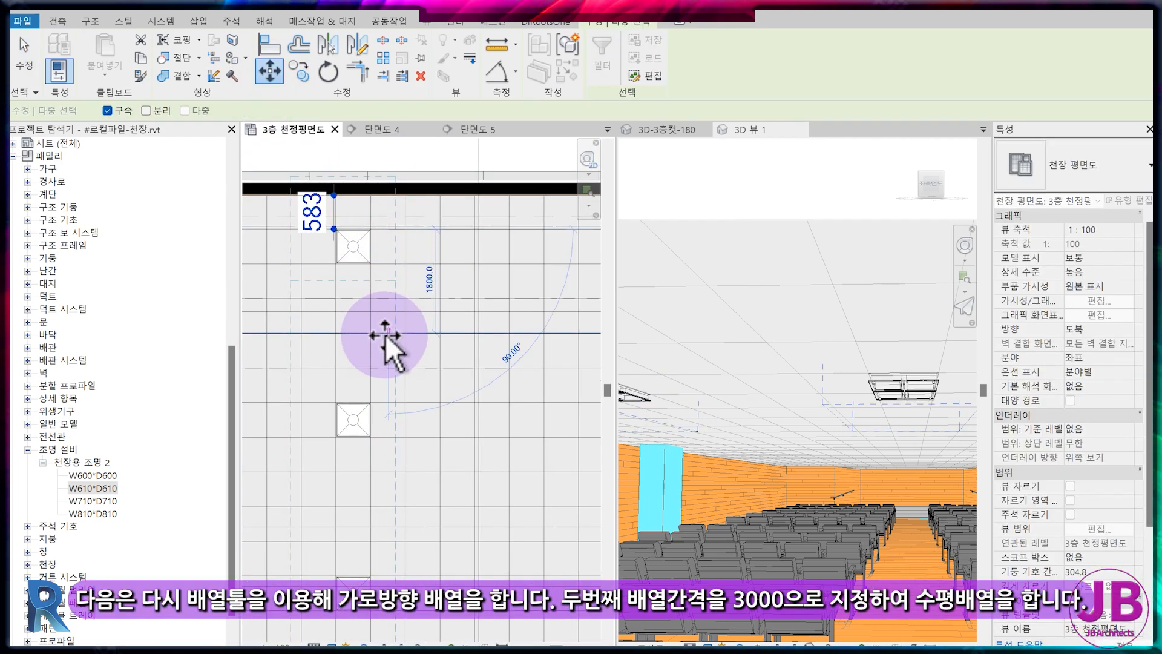
click(384, 334)
Array the column of lights horizontally across the auditorium as 5 items, using the second-item spacing of 3000.
scroll(385, 334, down, 5)
middle_drag(388, 398, 407, 312)
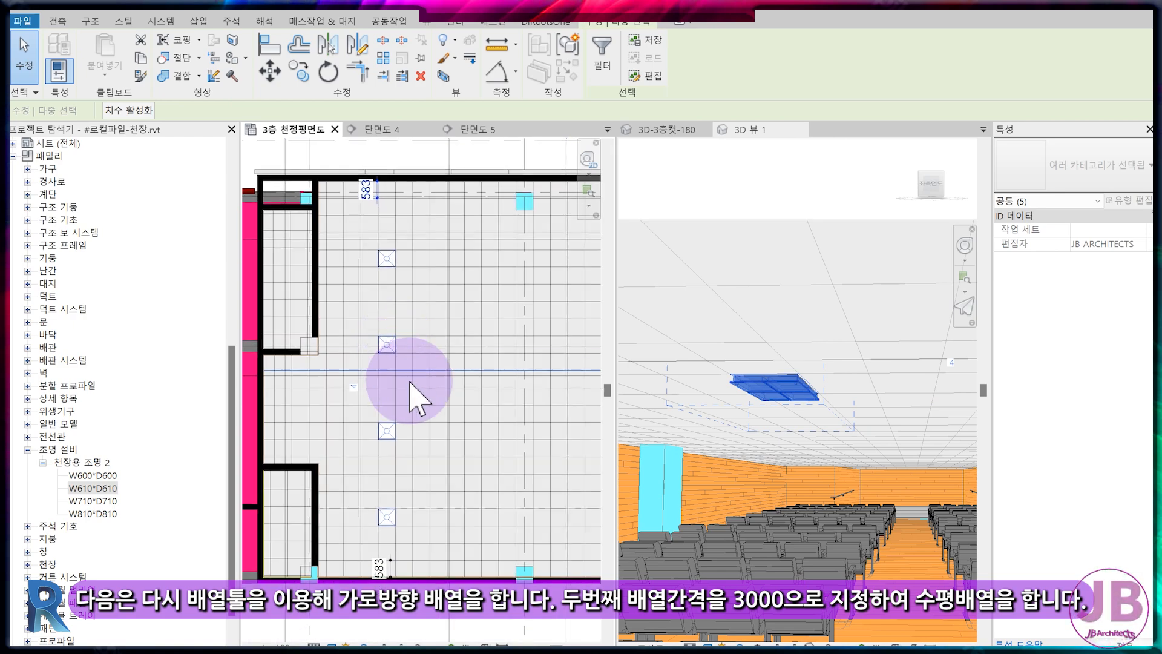
scroll(409, 397, up, 3)
scroll(414, 388, down, 3)
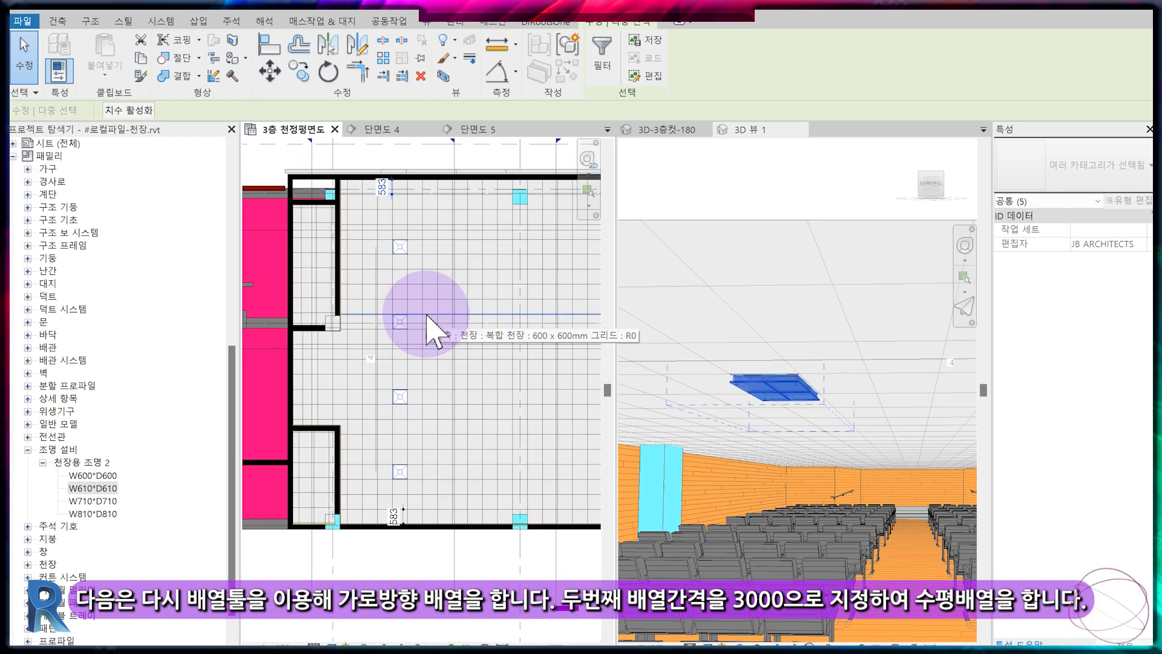
click(382, 59)
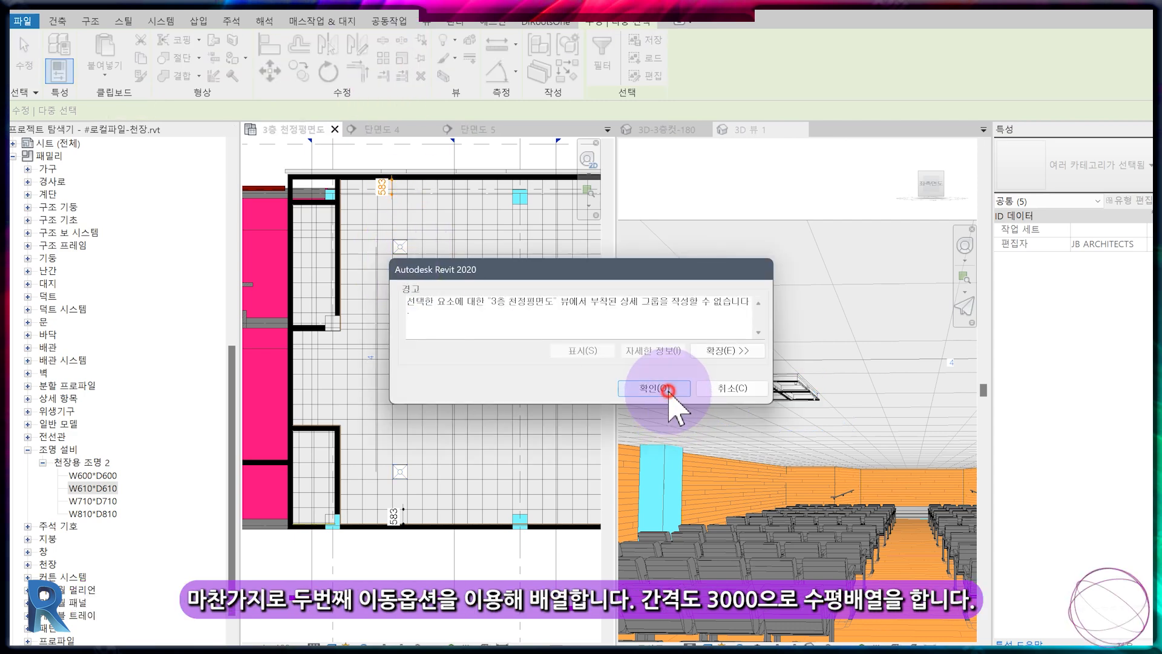
click(664, 388)
click(391, 266)
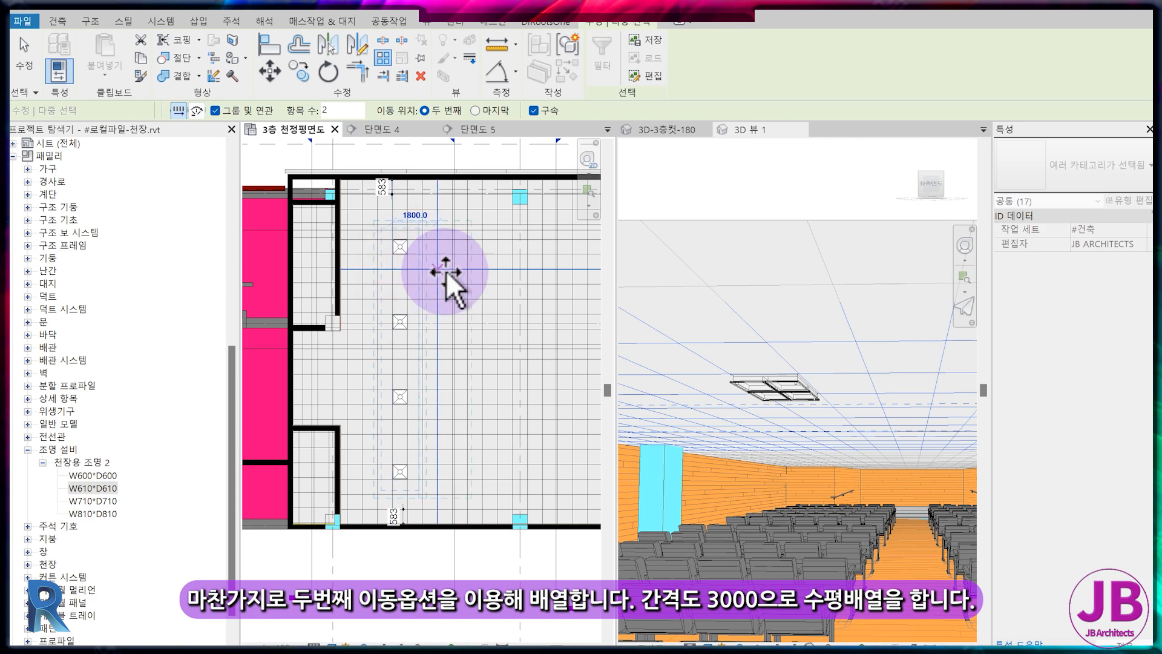
click(465, 271)
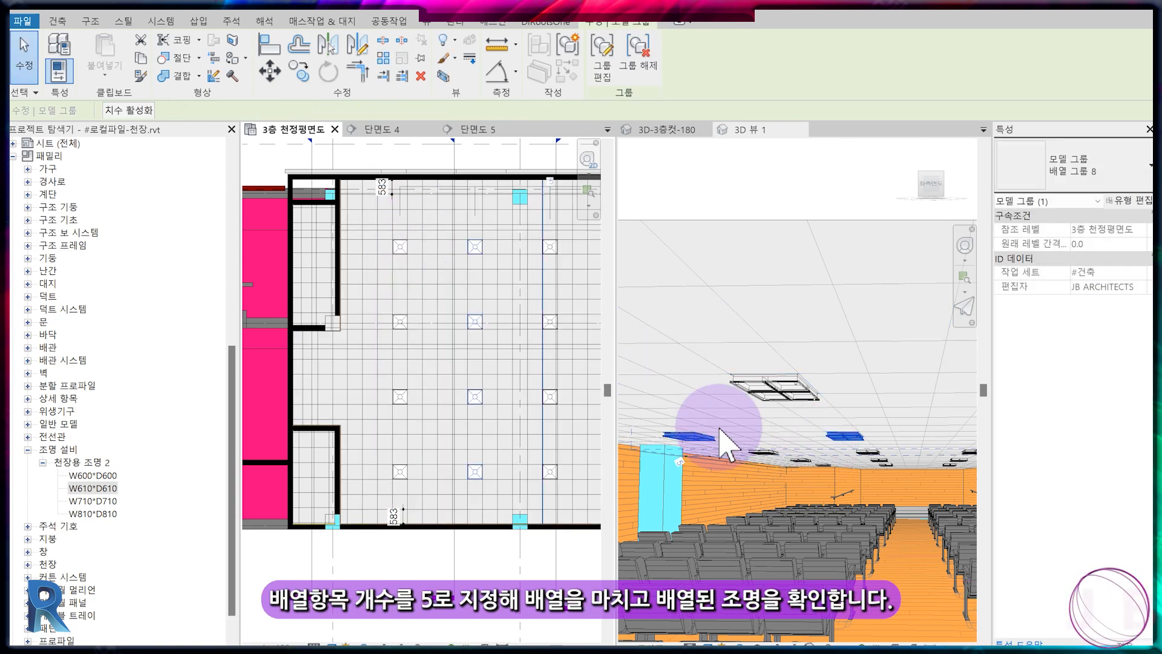
Ungroup the column of arrayed lights nearest the auditorium stage.
scroll(513, 390, down, 3)
middle_drag(527, 394, 376, 389)
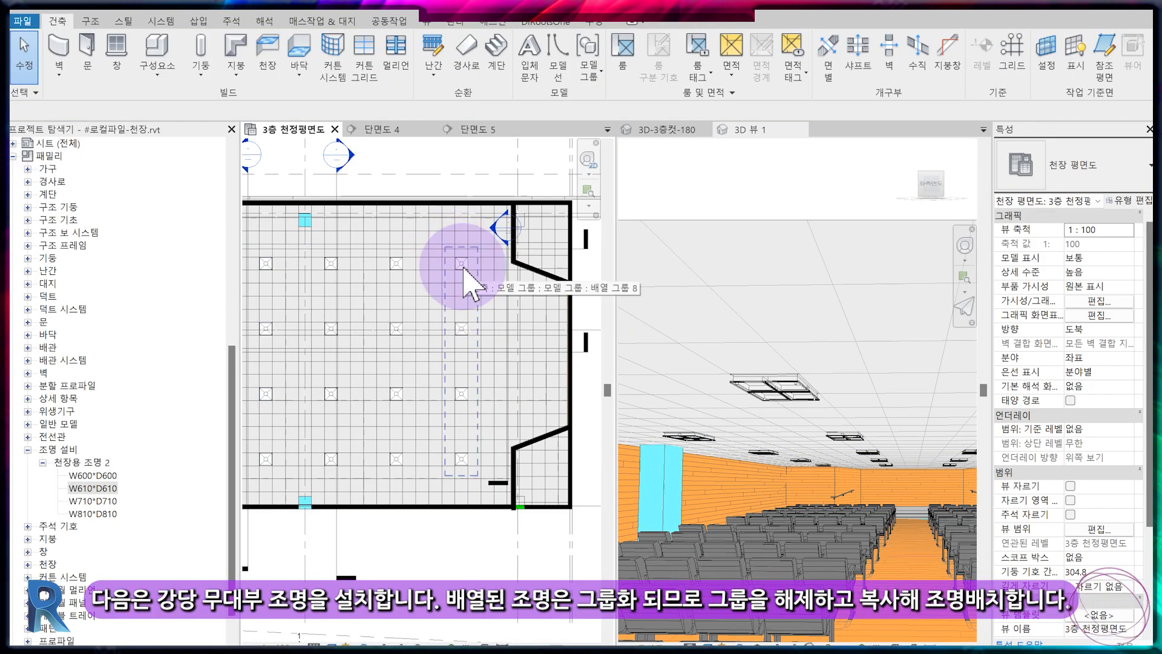
click(469, 286)
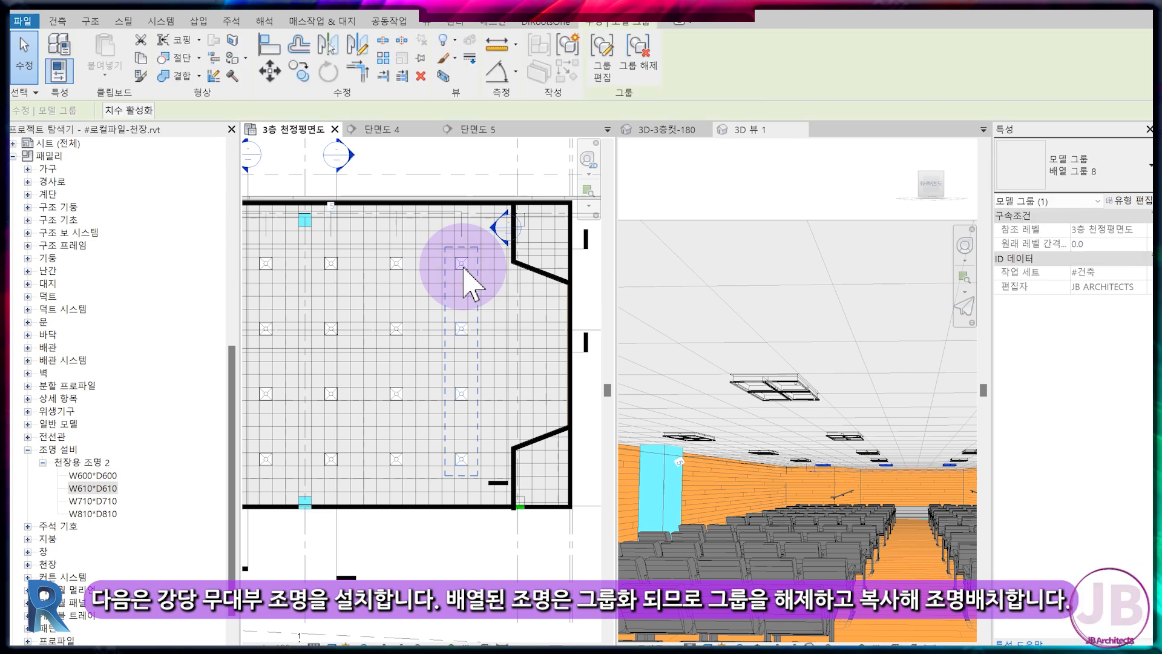
click(637, 55)
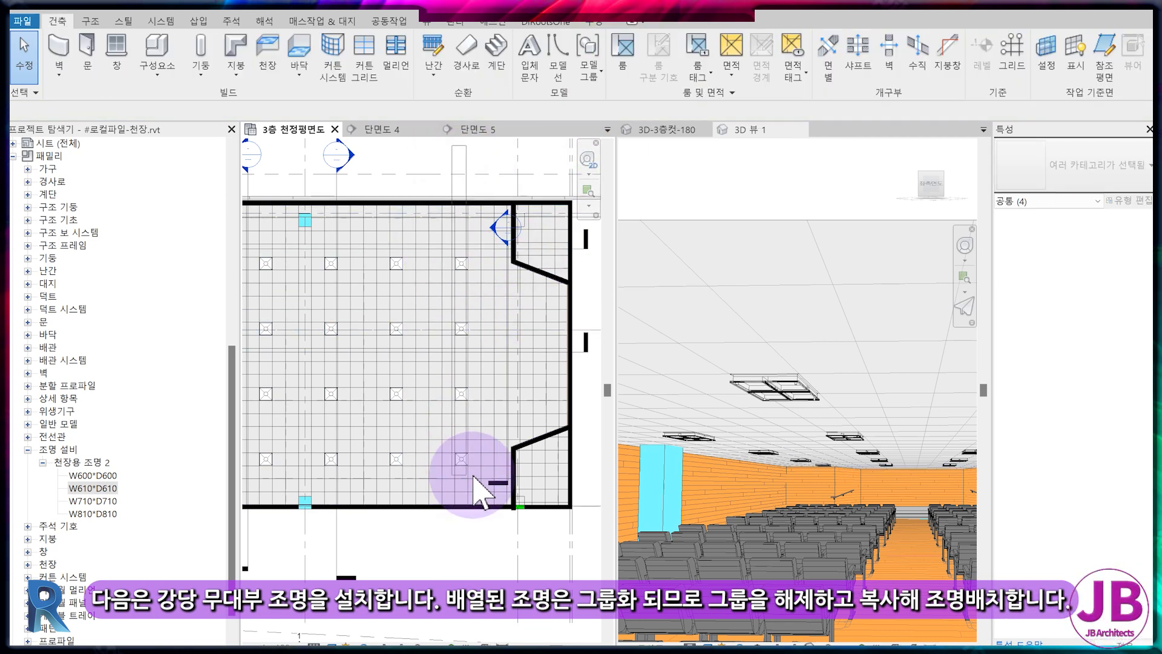
Copy the column nearest the stage 3000 to the right over the stage, deleting the instances the ceiling cannot host.
click(466, 463)
scroll(478, 332, up, 3)
key(c)
key(o)
click(439, 361)
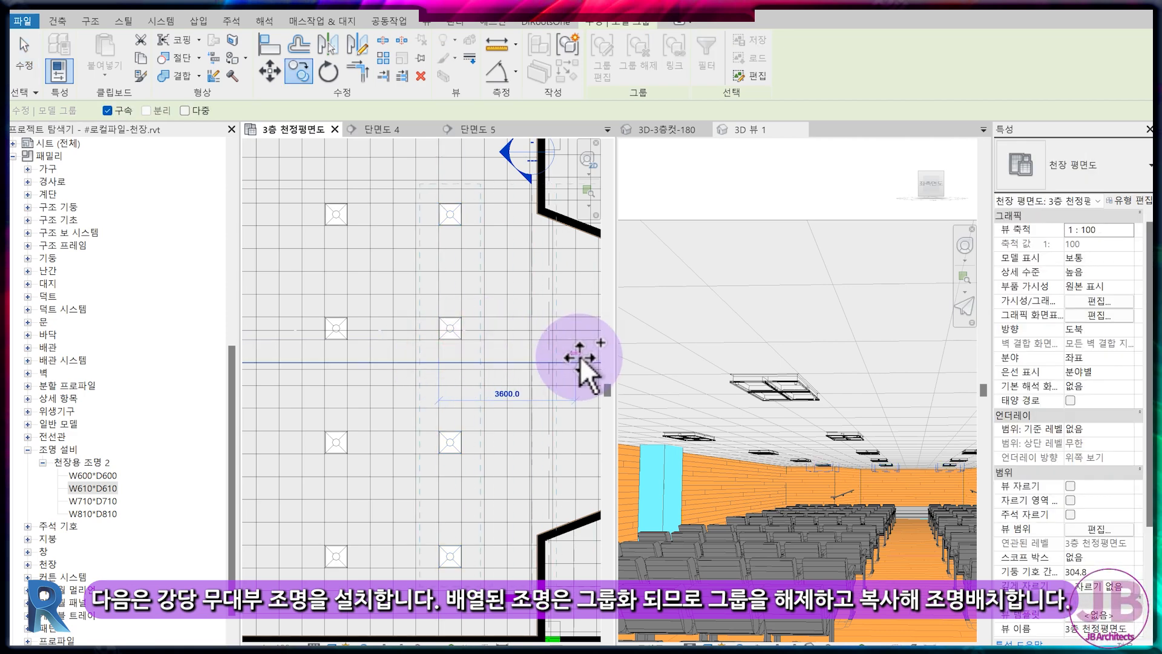
click(554, 362)
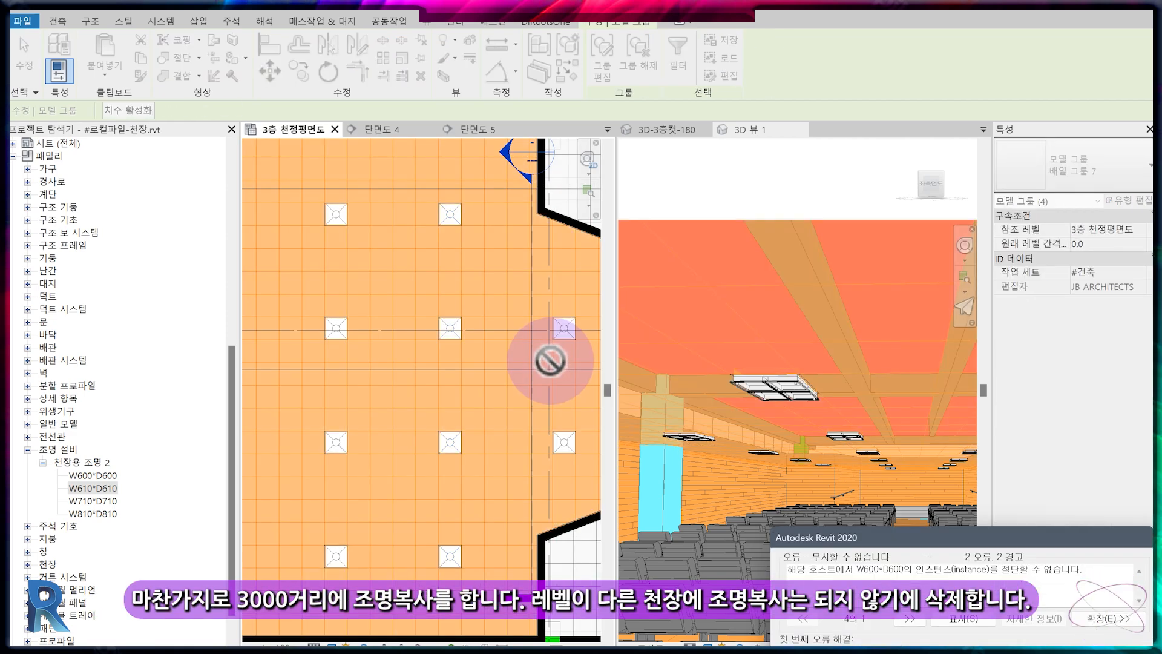
click(868, 651)
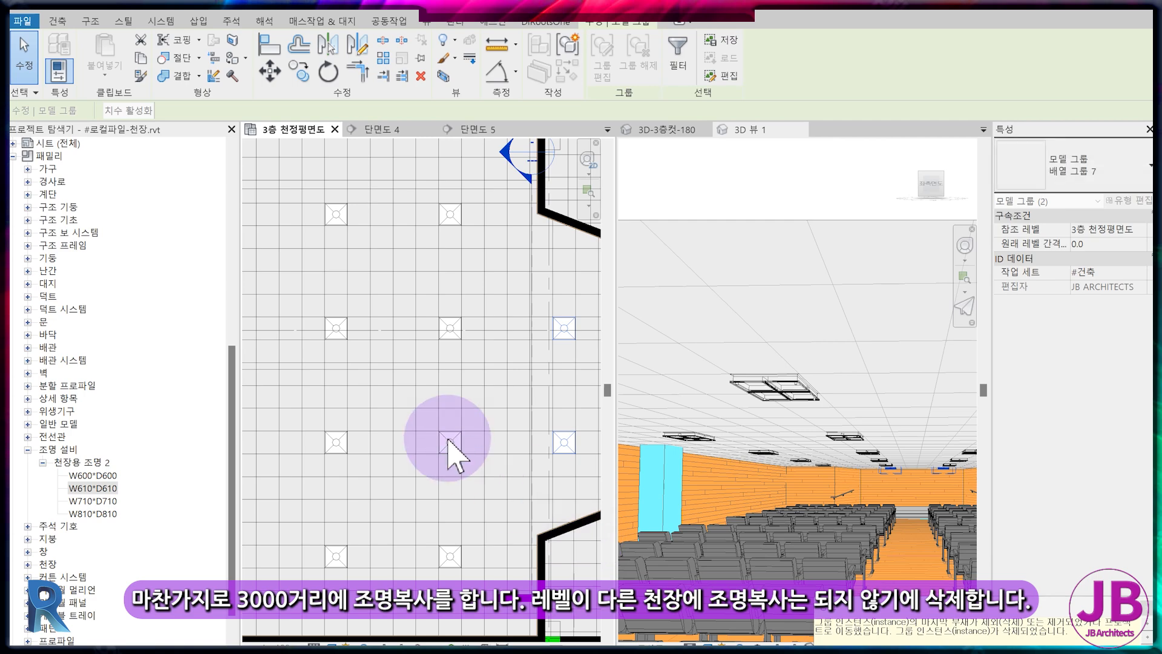
scroll(446, 438, down, 3)
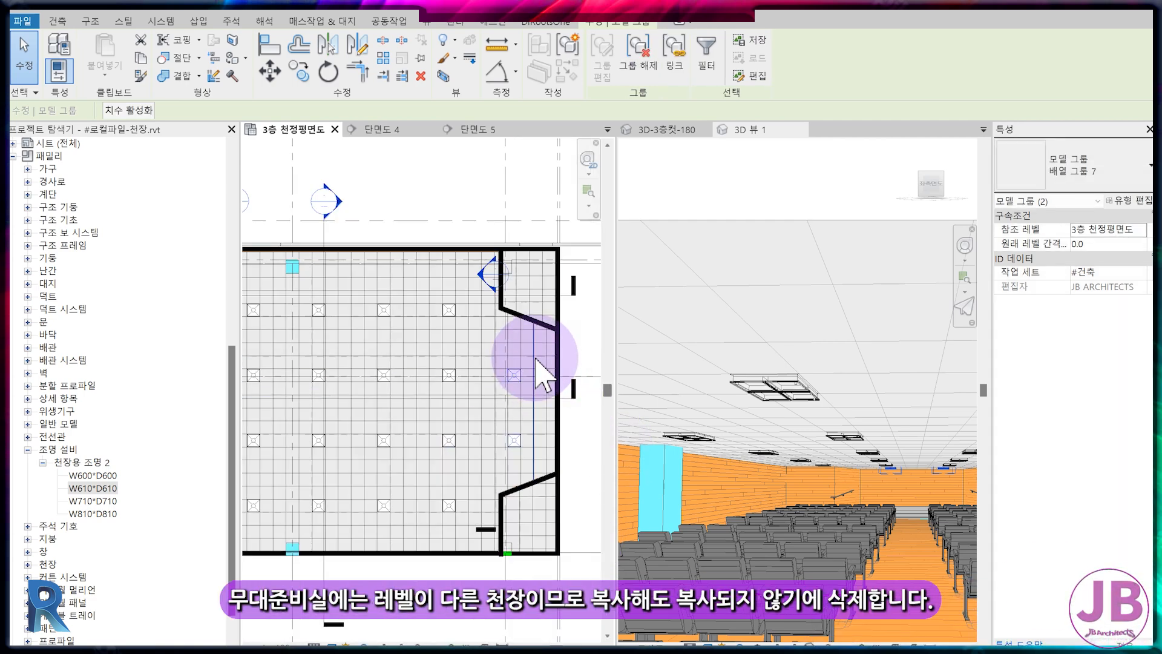
scroll(519, 397, up, 2)
middle_drag(511, 411, 446, 335)
click(438, 368)
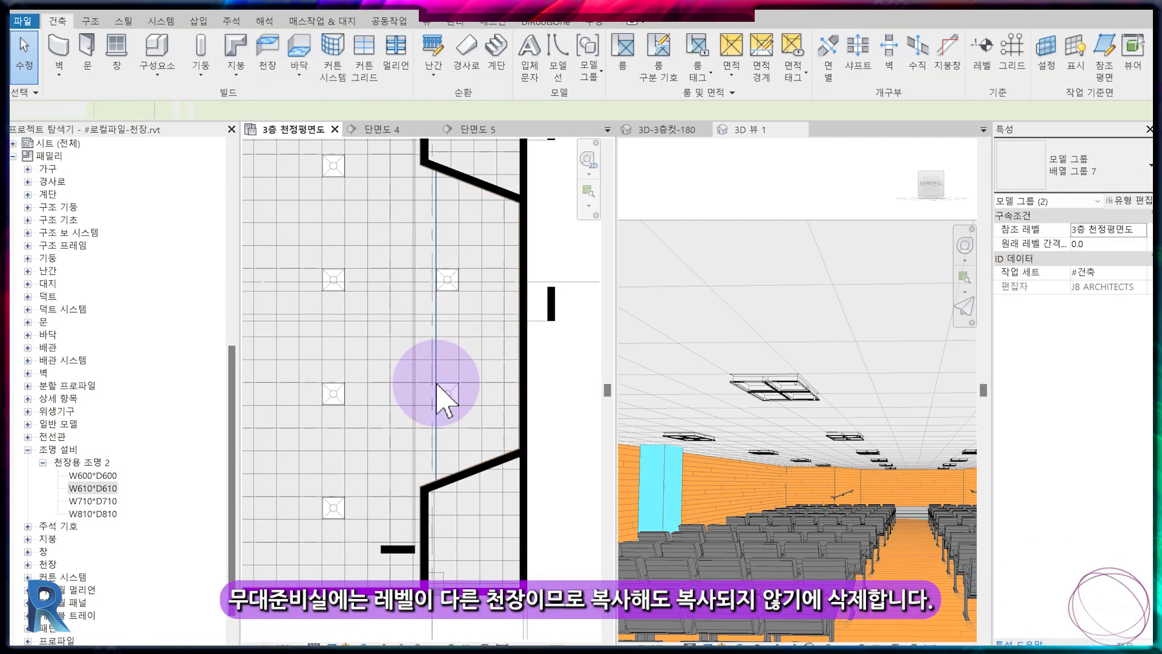
Place W600*D600 ceiling lights in the upper stage preparation room and in the storage rooms behind the auditorium.
middle_drag(425, 373, 441, 433)
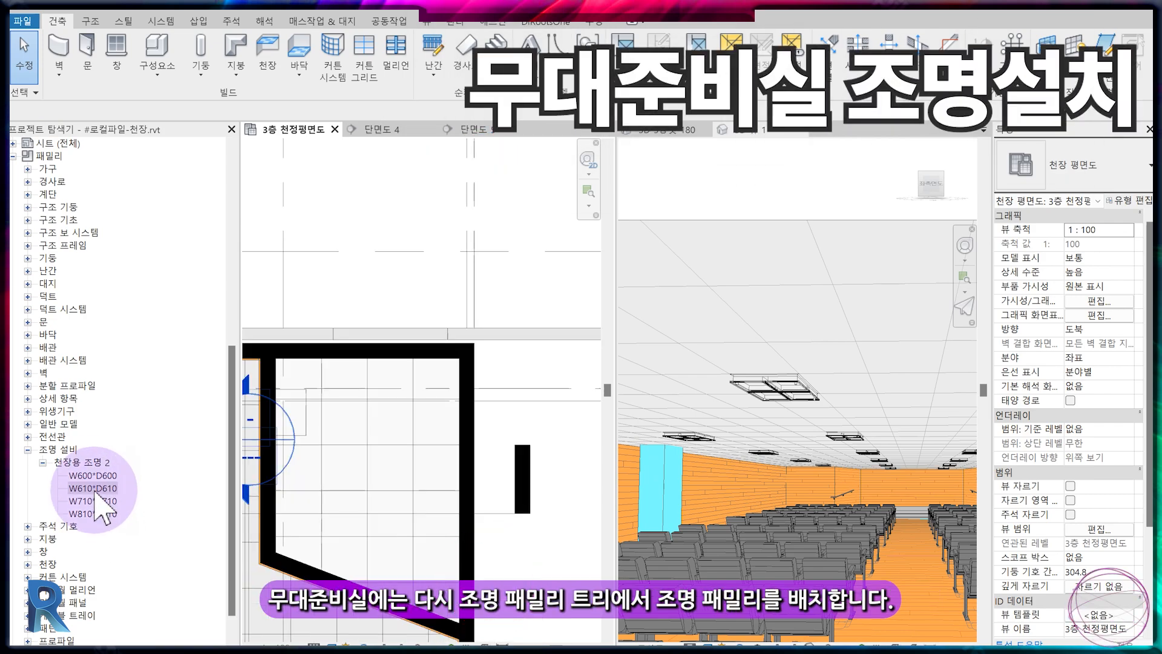
click(92, 475)
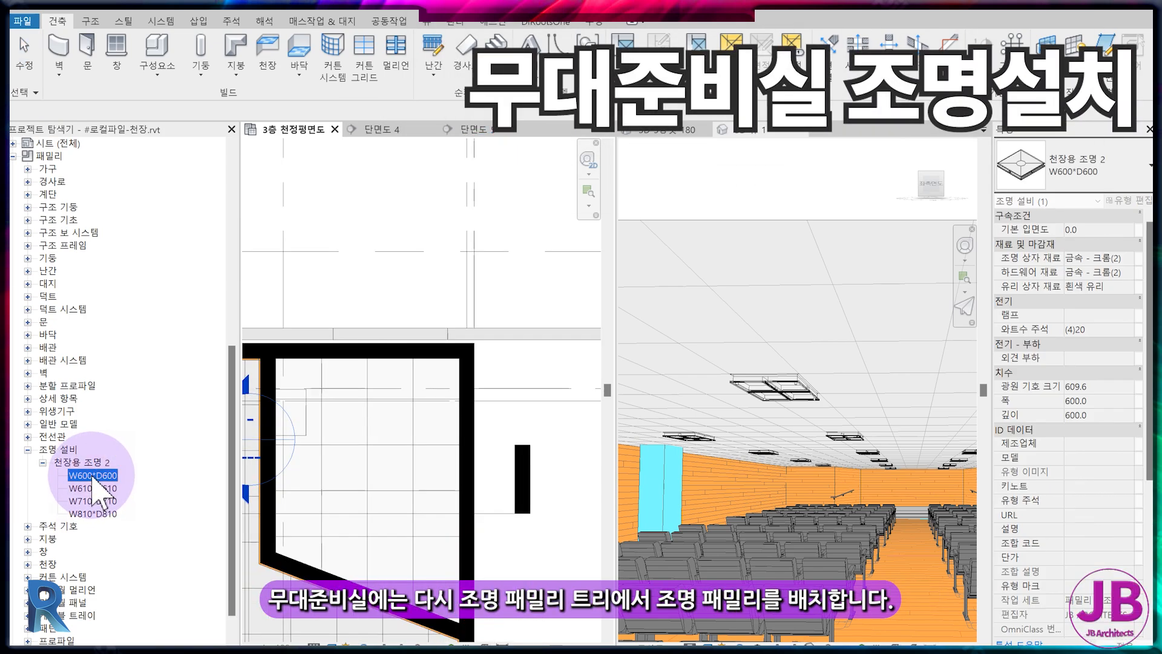
click(100, 463)
click(101, 476)
drag(376, 402, 369, 392)
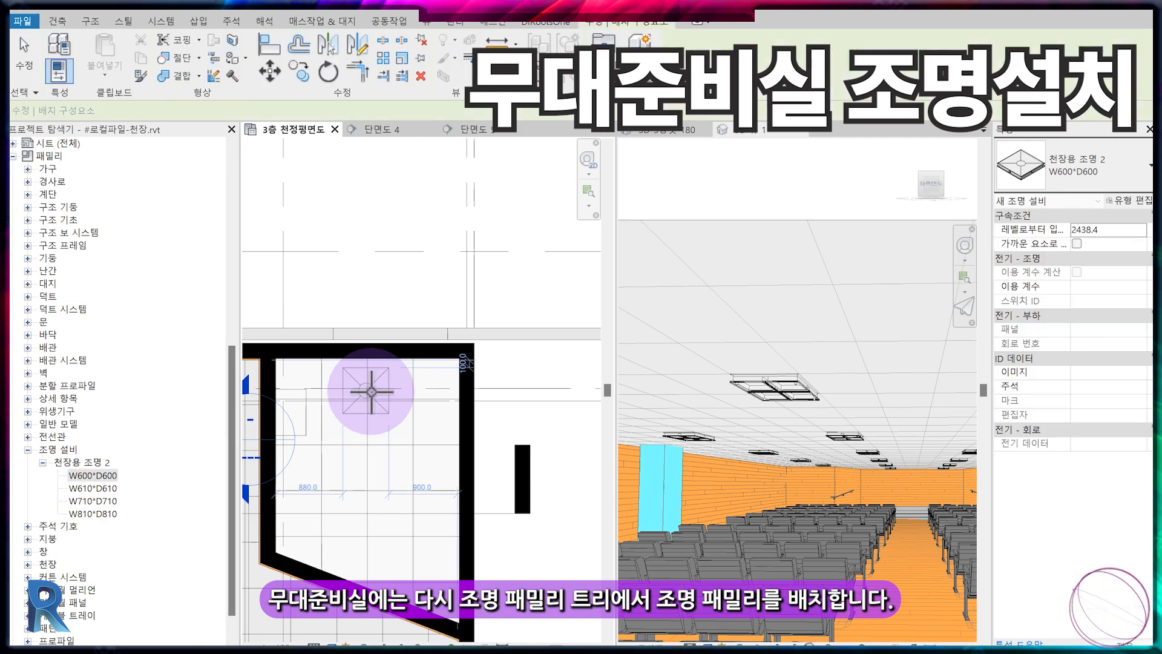
click(388, 411)
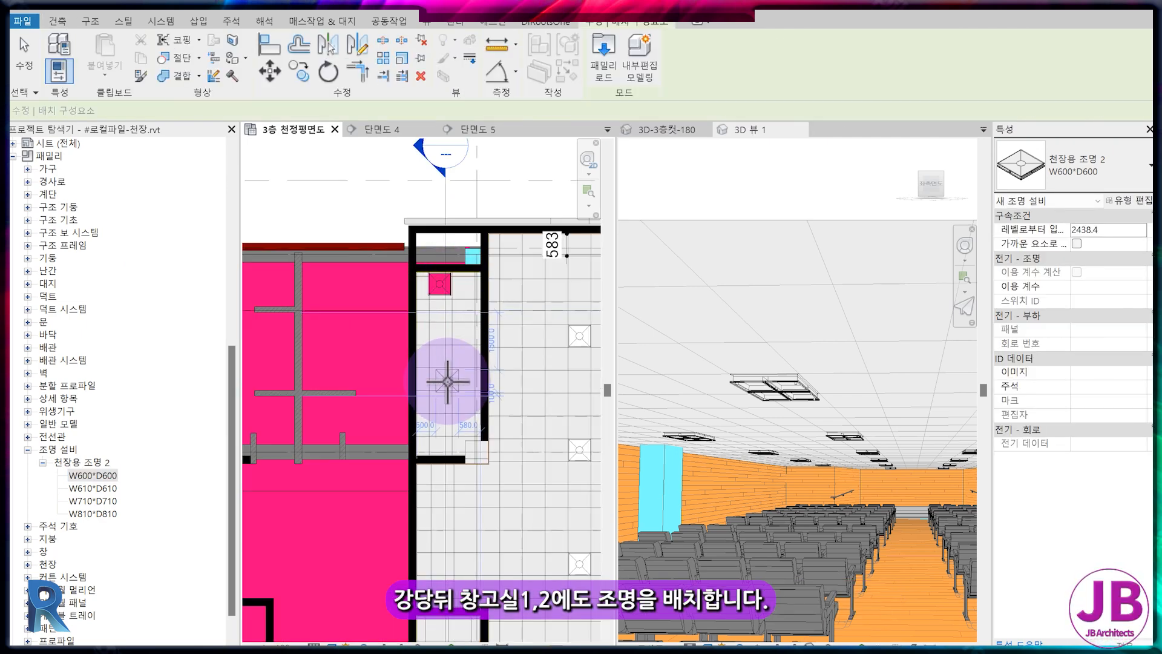
Align the edges of the light in the upper stage preparation room to the adjacent ceiling grid lines.
scroll(451, 384, down, 5)
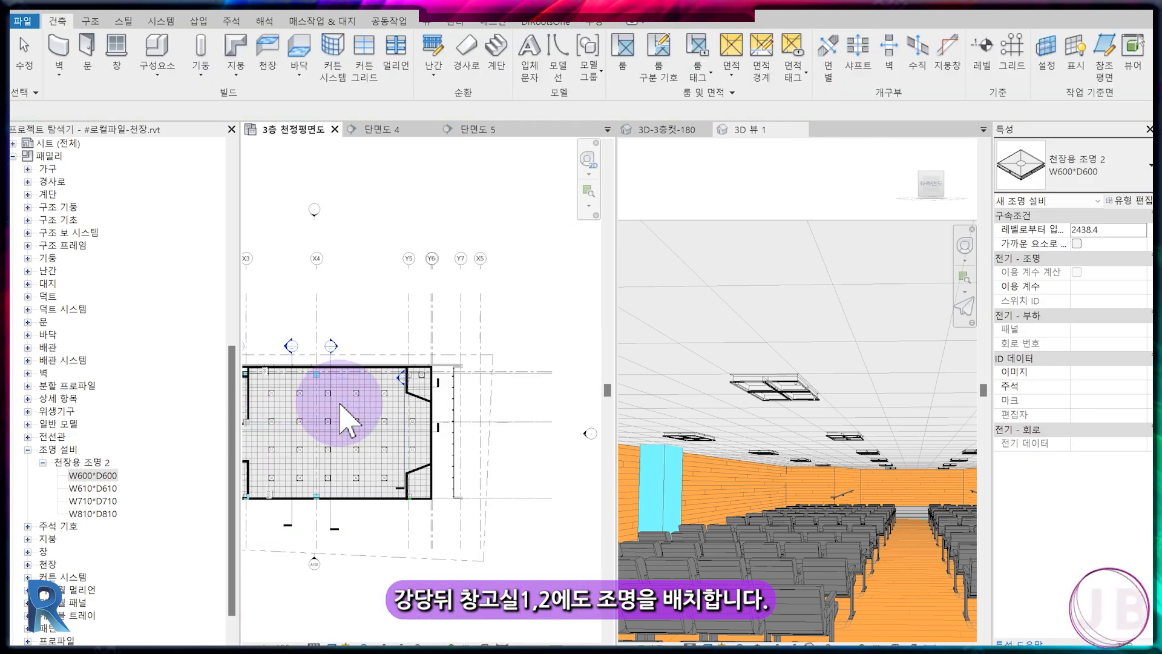
scroll(441, 389, up, 5)
scroll(478, 369, up, 5)
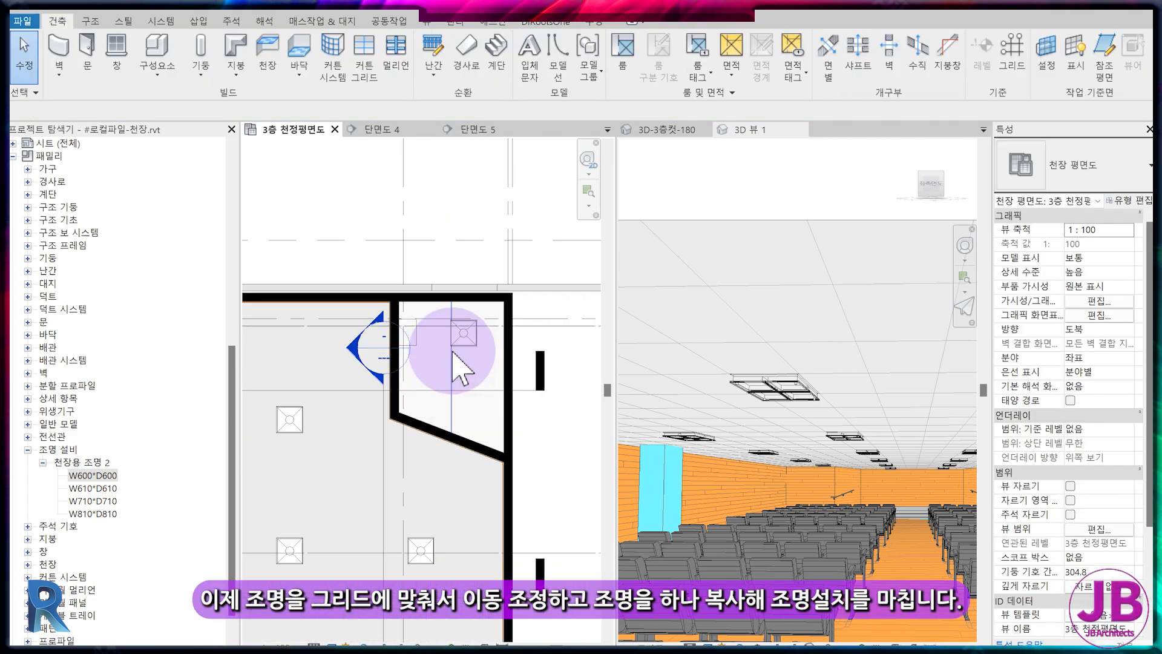
click(490, 323)
scroll(437, 346, up, 2)
key(a)
key(l)
click(499, 352)
click(500, 340)
click(527, 379)
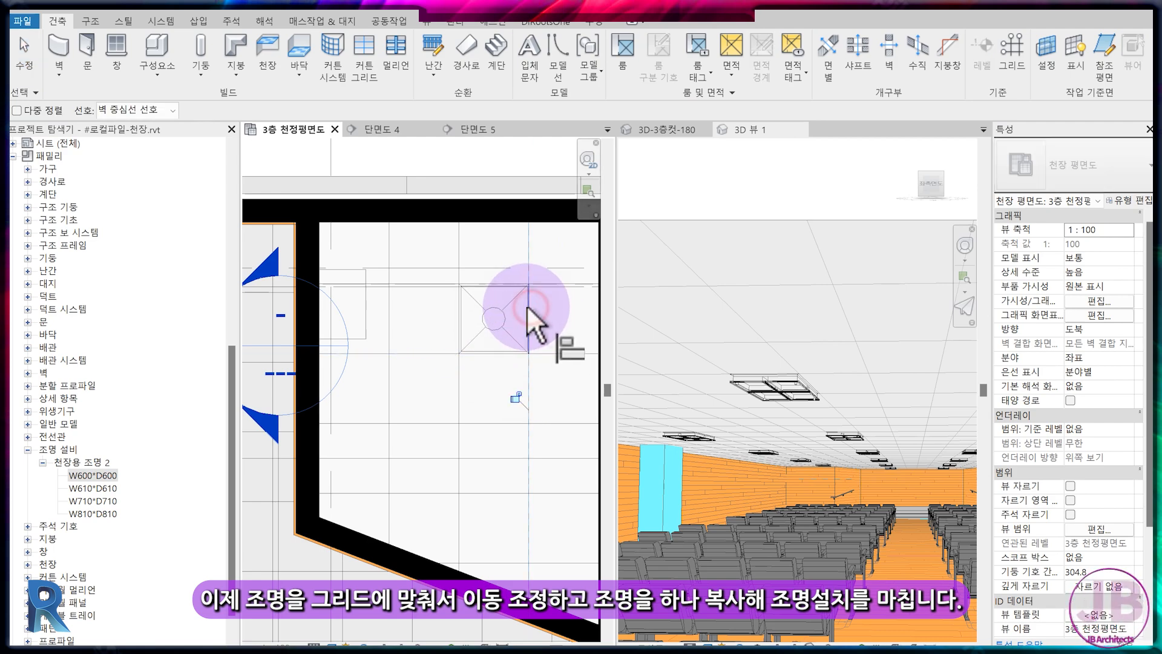
middle_drag(525, 335, 485, 283)
key(Escape)
key(Escape)
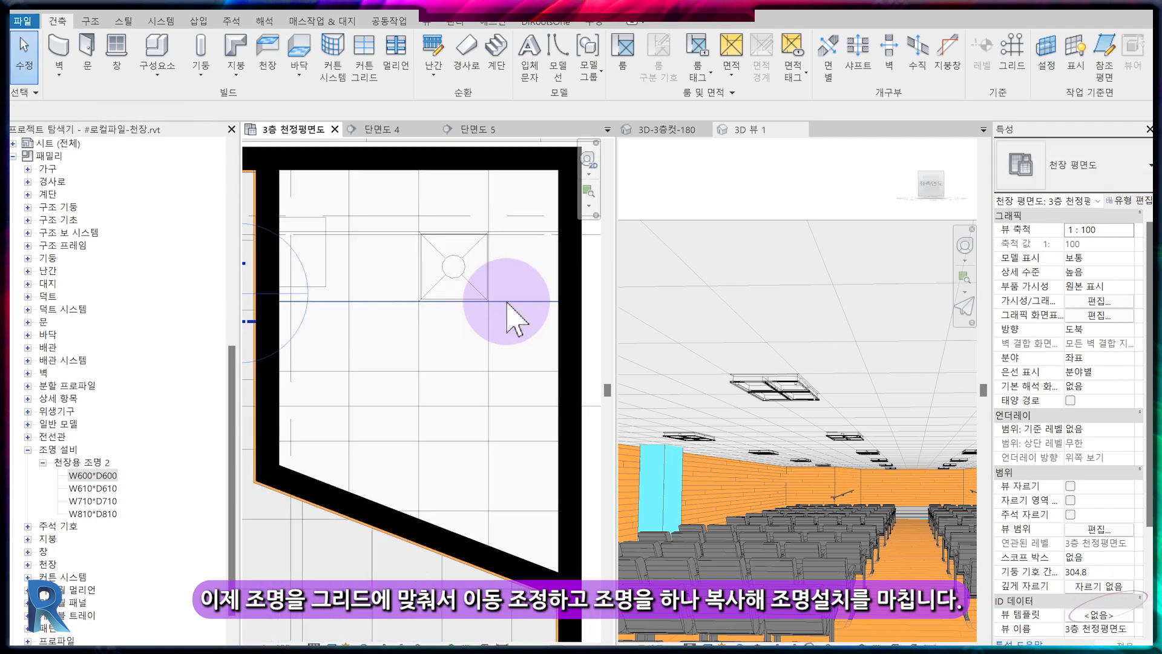
Copy the aligned light straight down to a second position two grid cells below in the upper stage preparation room.
click(462, 262)
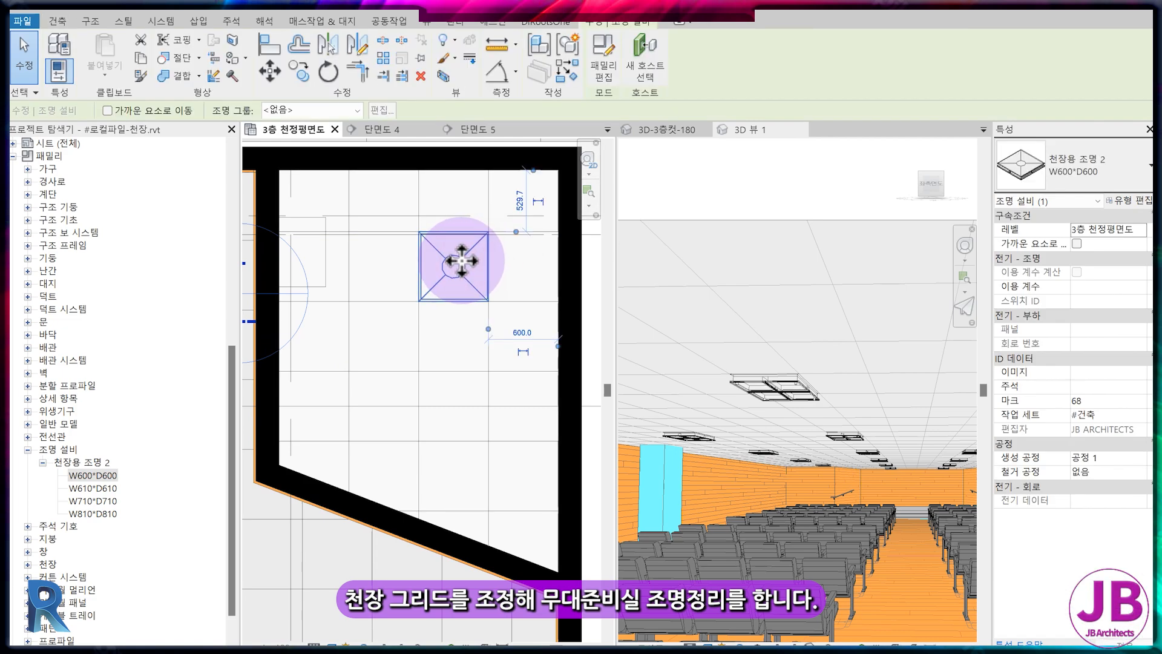
key(c)
key(o)
click(529, 232)
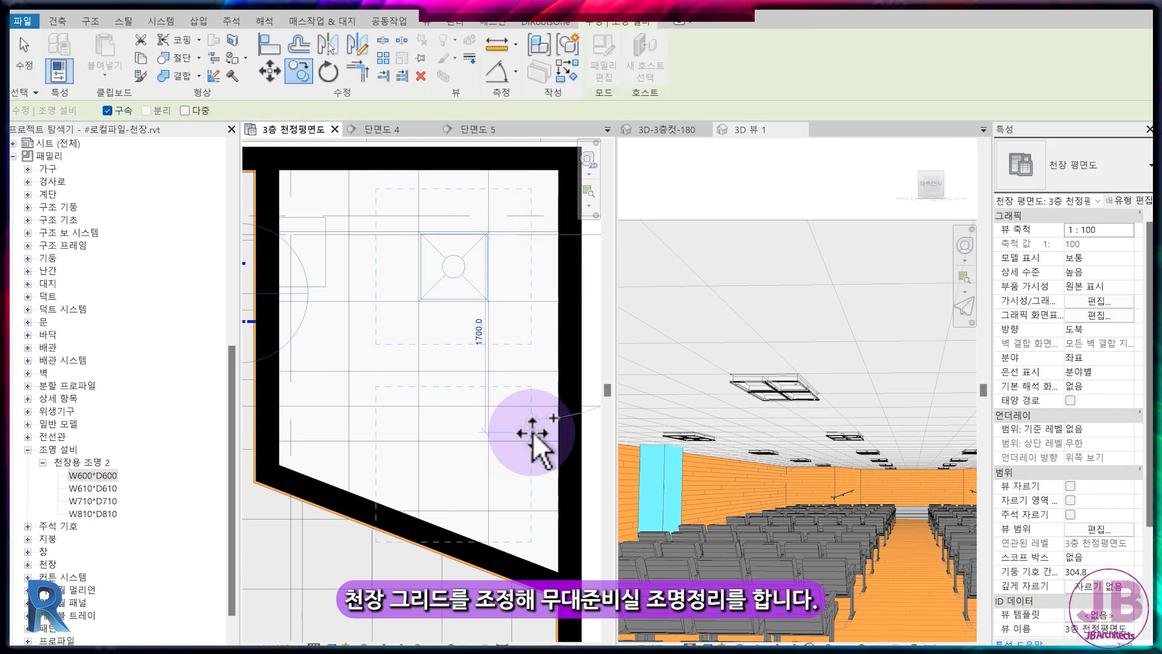
click(529, 401)
key(Escape)
scroll(402, 338, down, 1)
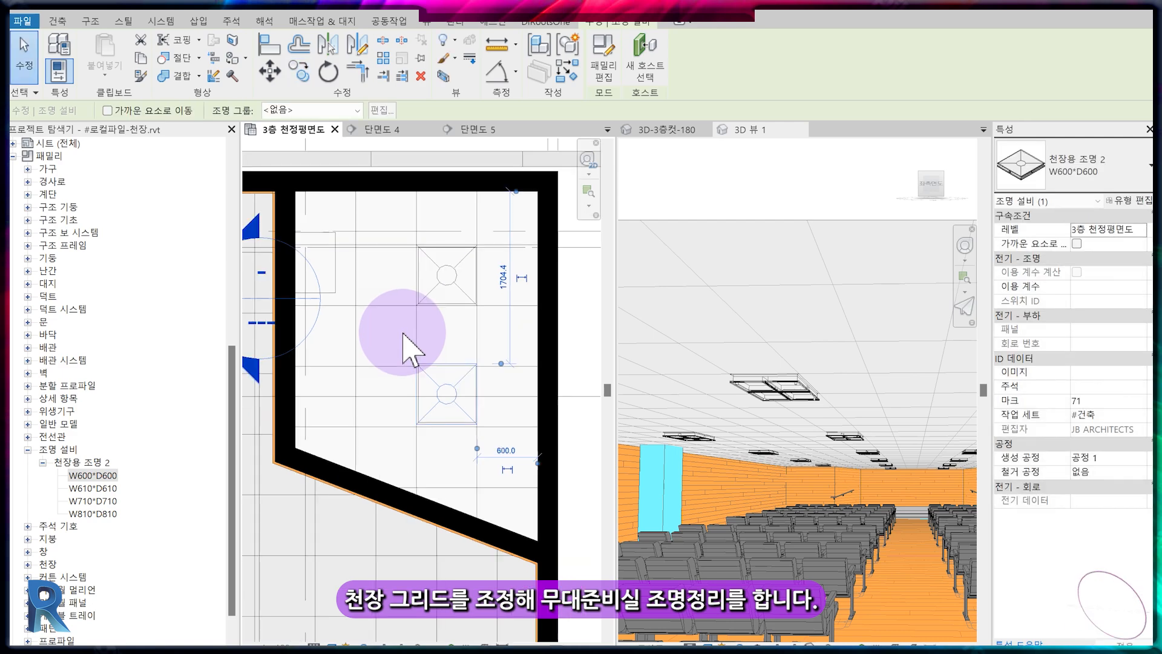
click(445, 377)
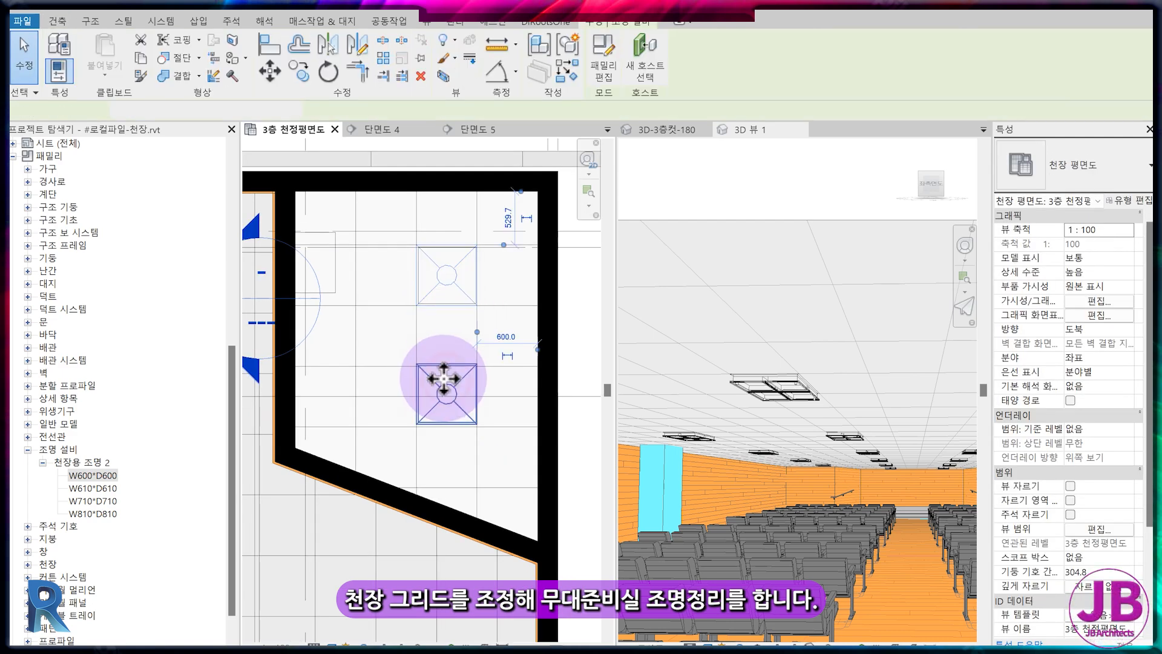
key(Escape)
Copy a light from the upper stage preparation room into the lower stage preparation room on the opposite side of the stage.
scroll(443, 378, down, 3)
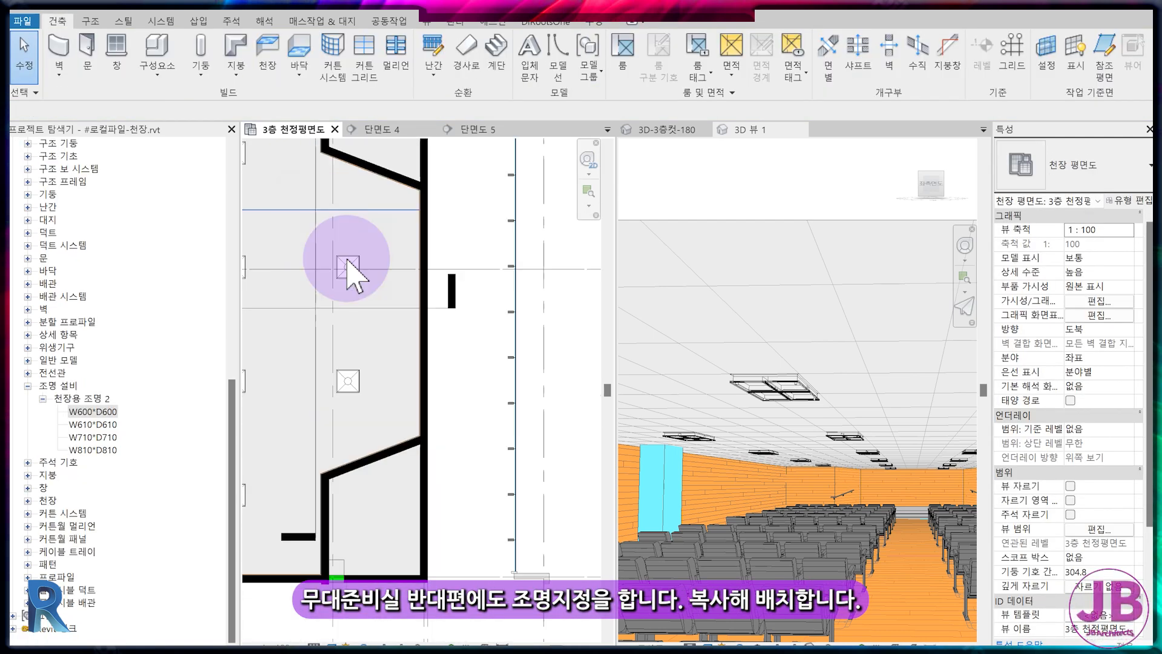
scroll(450, 329, up, 2)
click(446, 312)
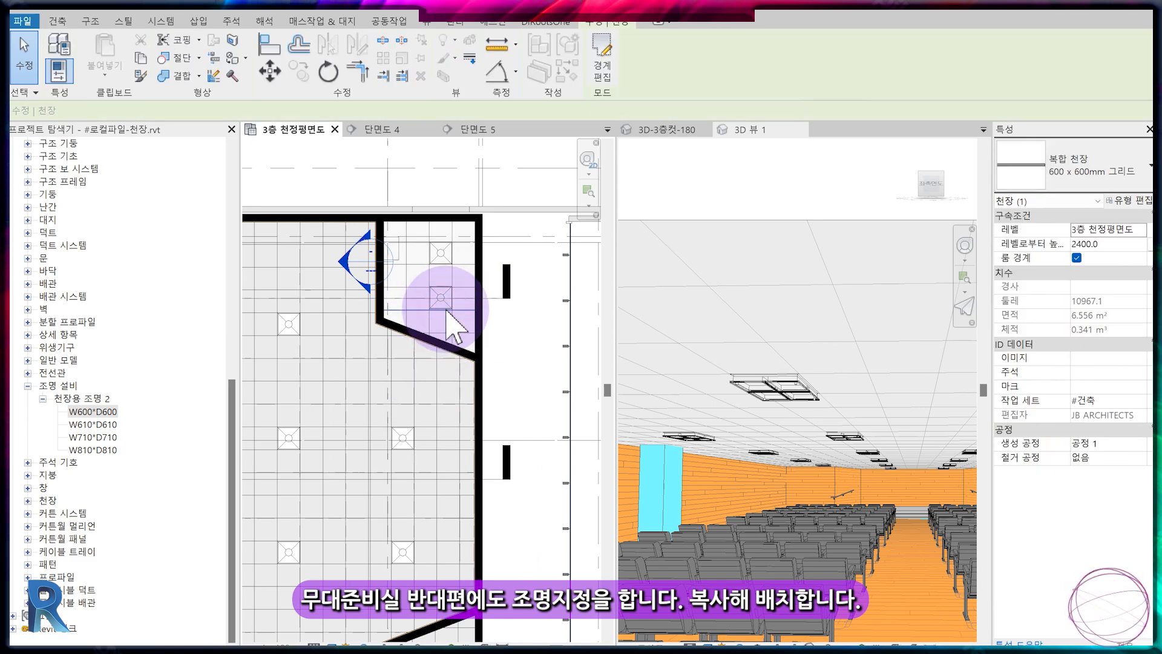
key(Escape)
scroll(450, 309, up, 2)
click(449, 306)
key(c)
key(o)
click(453, 310)
scroll(455, 350, down, 5)
scroll(454, 508, up, 4)
click(431, 407)
key(Escape)
scroll(431, 408, up, 2)
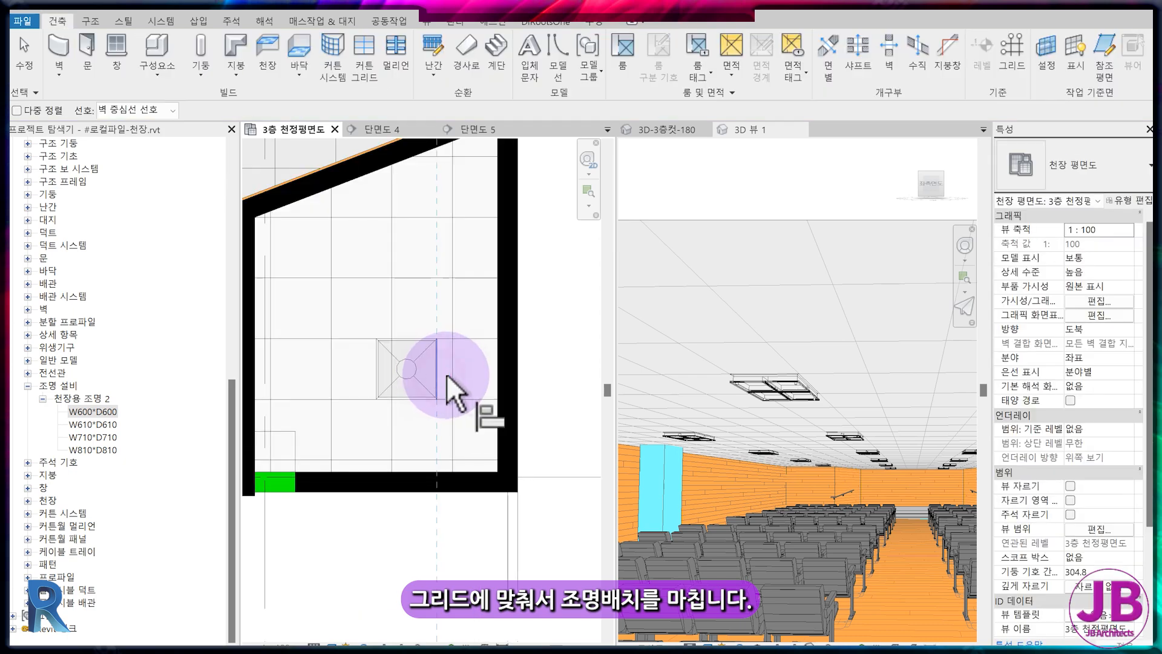
Align the light in the lower stage preparation room to the ceiling grid and copy it 1200 straight up.
middle_drag(448, 372, 465, 448)
click(433, 445)
key(c)
key(o)
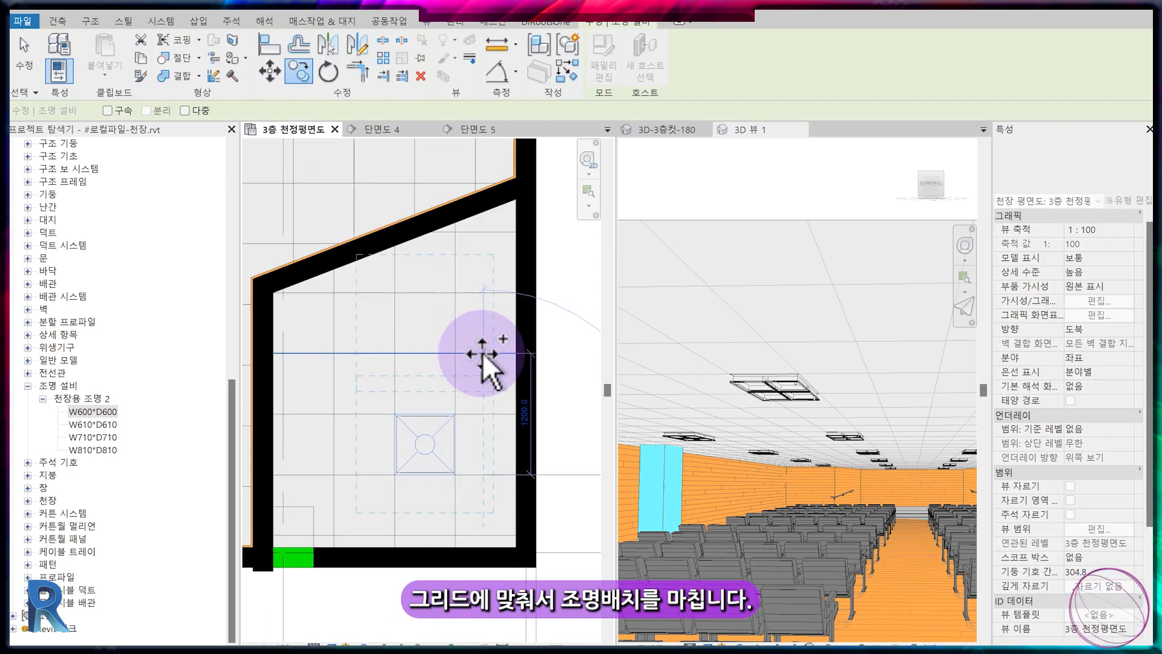
click(480, 355)
key(Escape)
Move the ceiling grid in the lower storage room behind the auditorium so its vertical line meets the room's left wall face.
scroll(480, 363, down, 4)
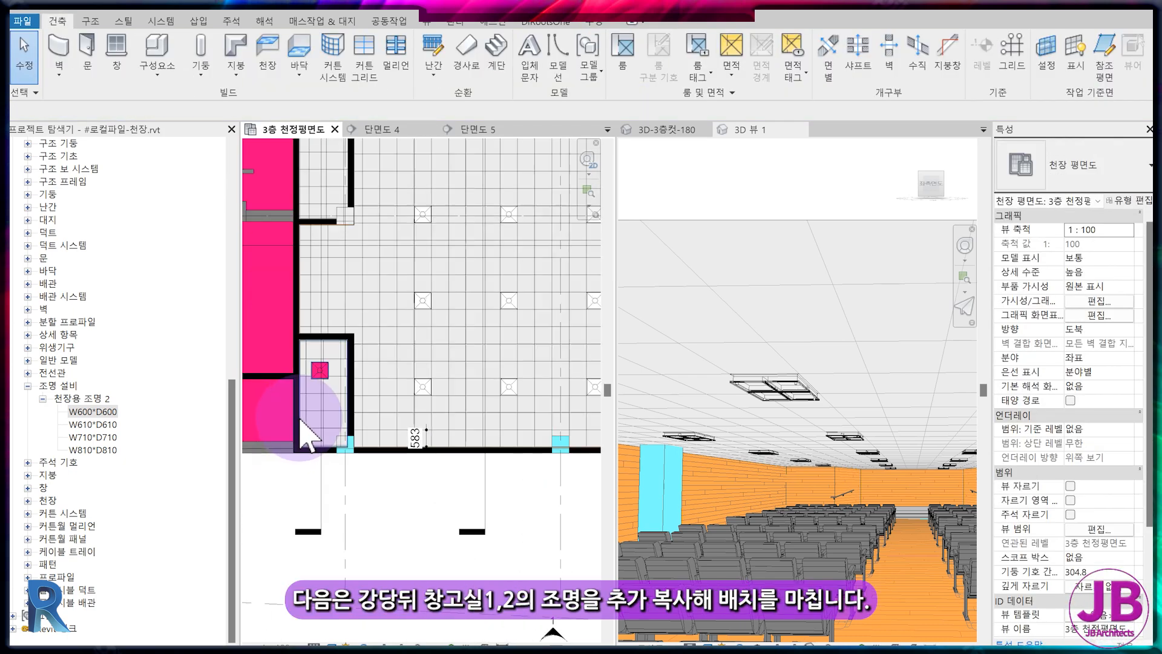
scroll(320, 387, up, 2)
click(342, 338)
scroll(346, 342, up, 1)
click(343, 397)
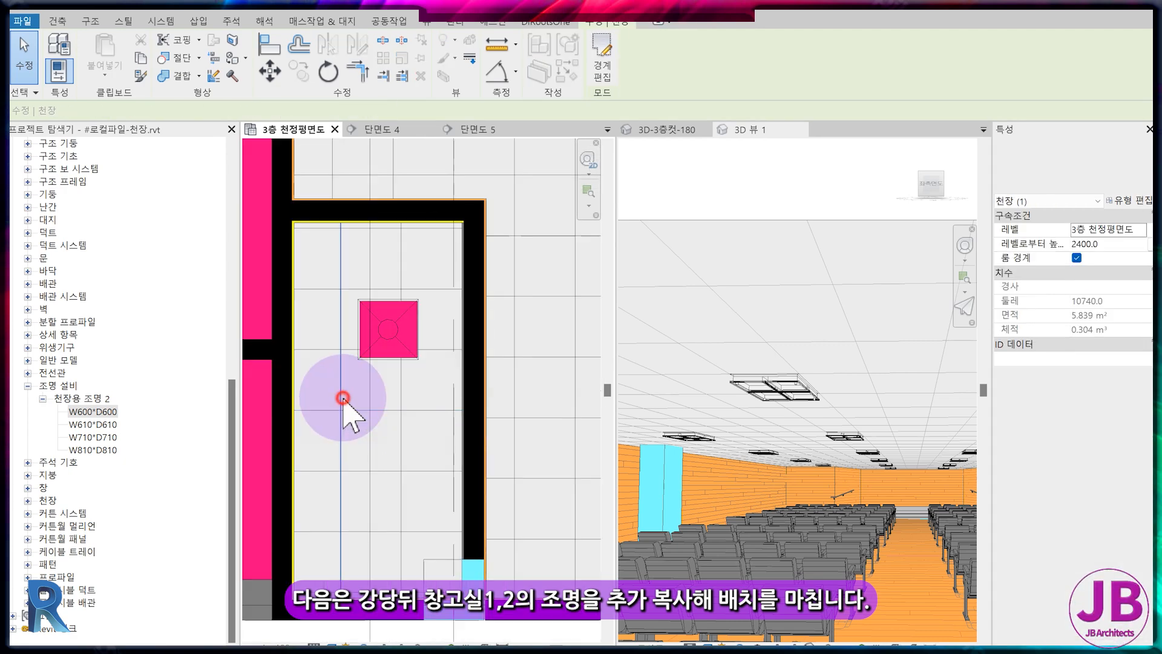
scroll(318, 396, up, 2)
key(m)
key(v)
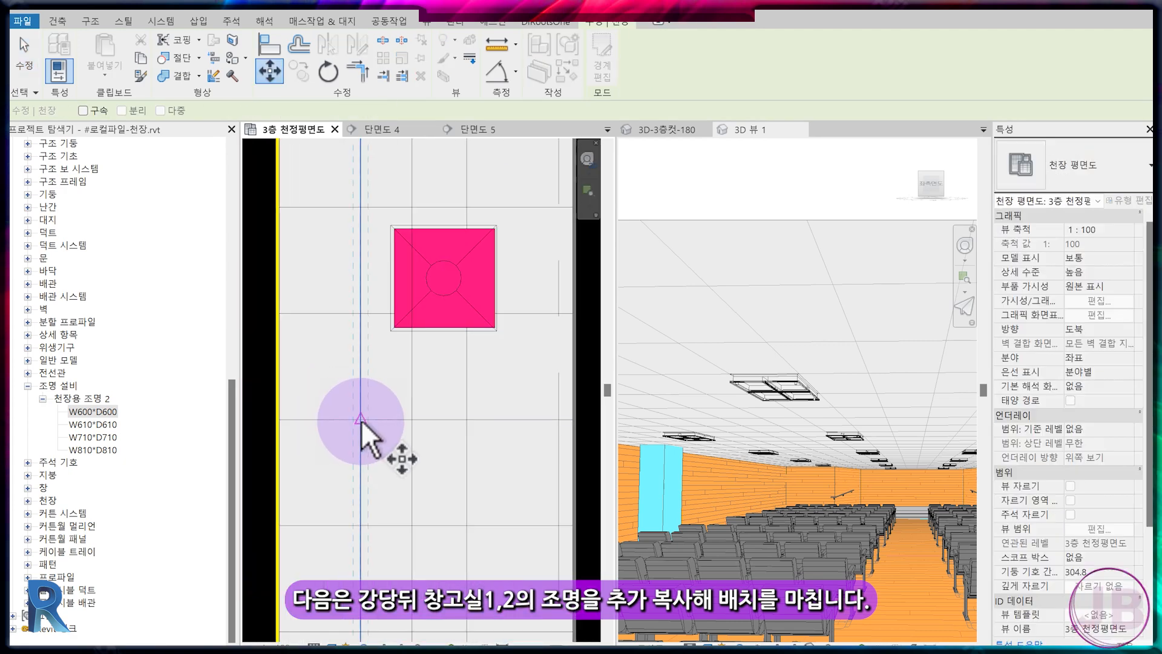
click(360, 420)
click(279, 419)
key(Escape)
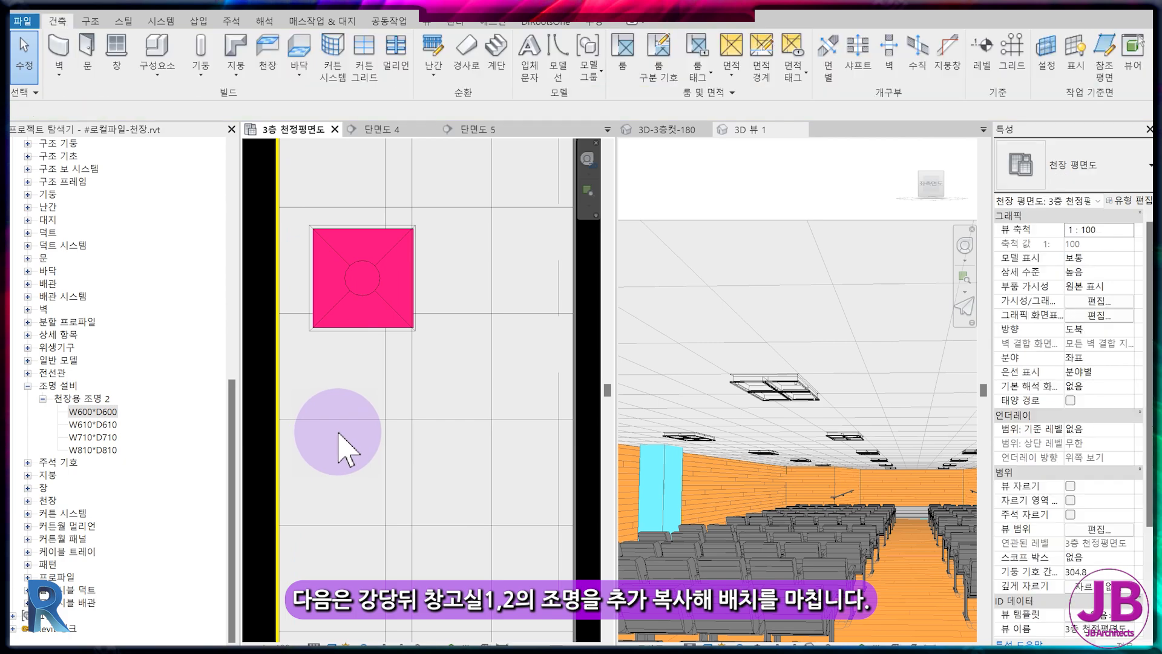
Move the light in the lower storage room onto the adjusted ceiling grid and add a second copy in the same room.
click(363, 285)
key(m)
key(v)
click(309, 331)
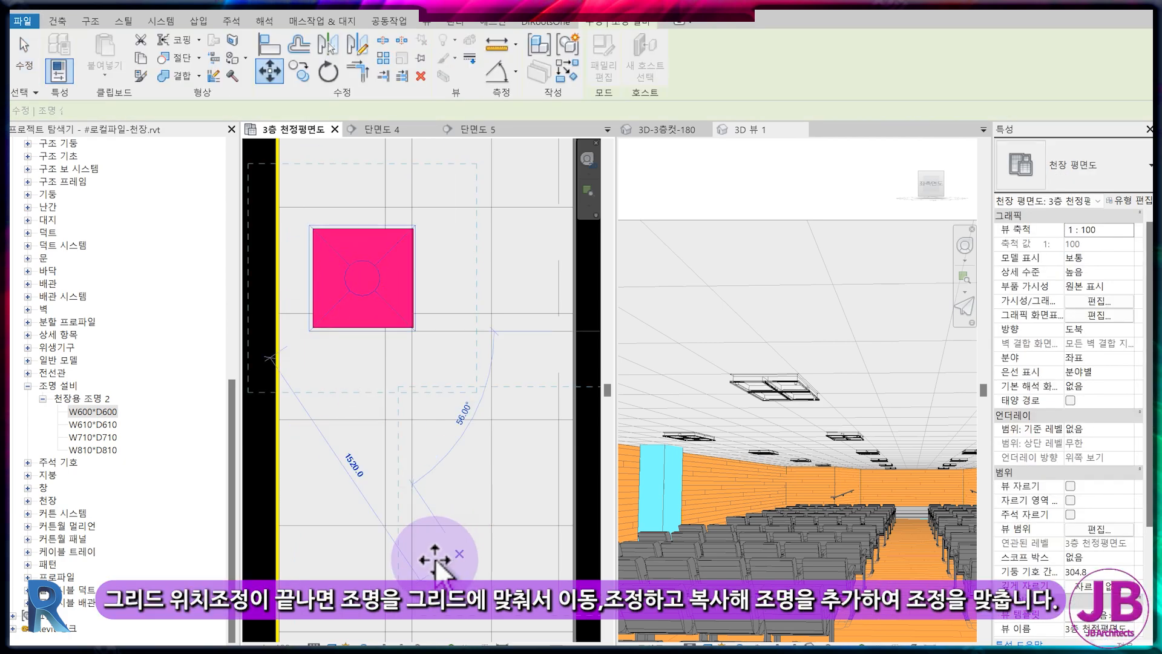
click(387, 631)
scroll(422, 513, down, 3)
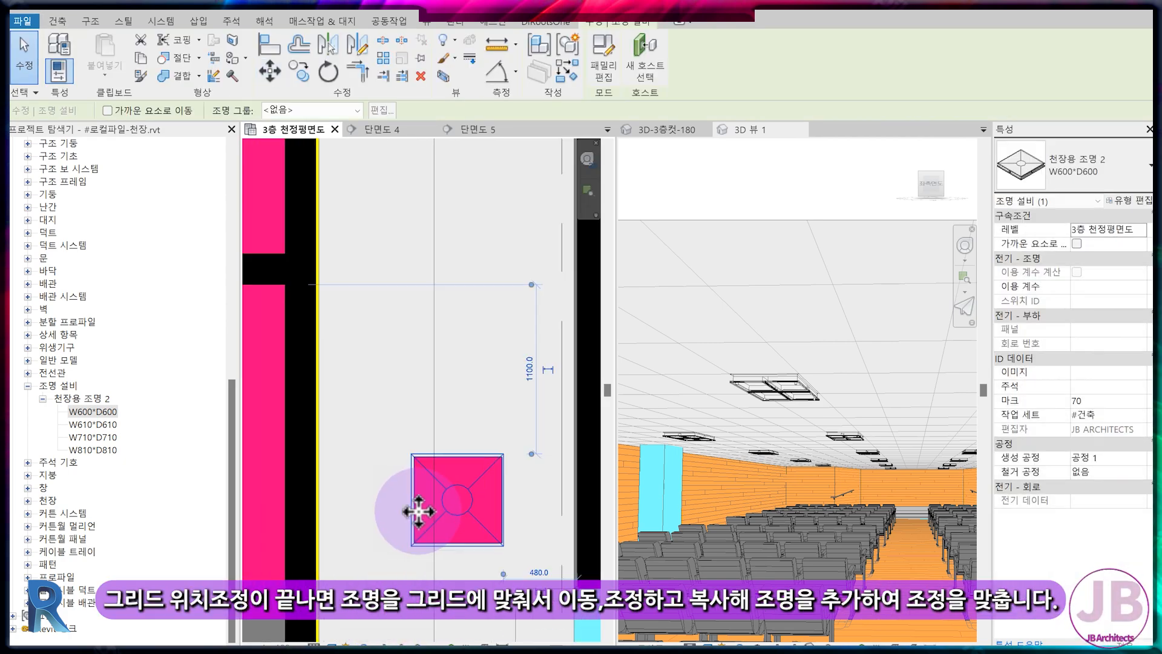
key(Escape)
click(440, 524)
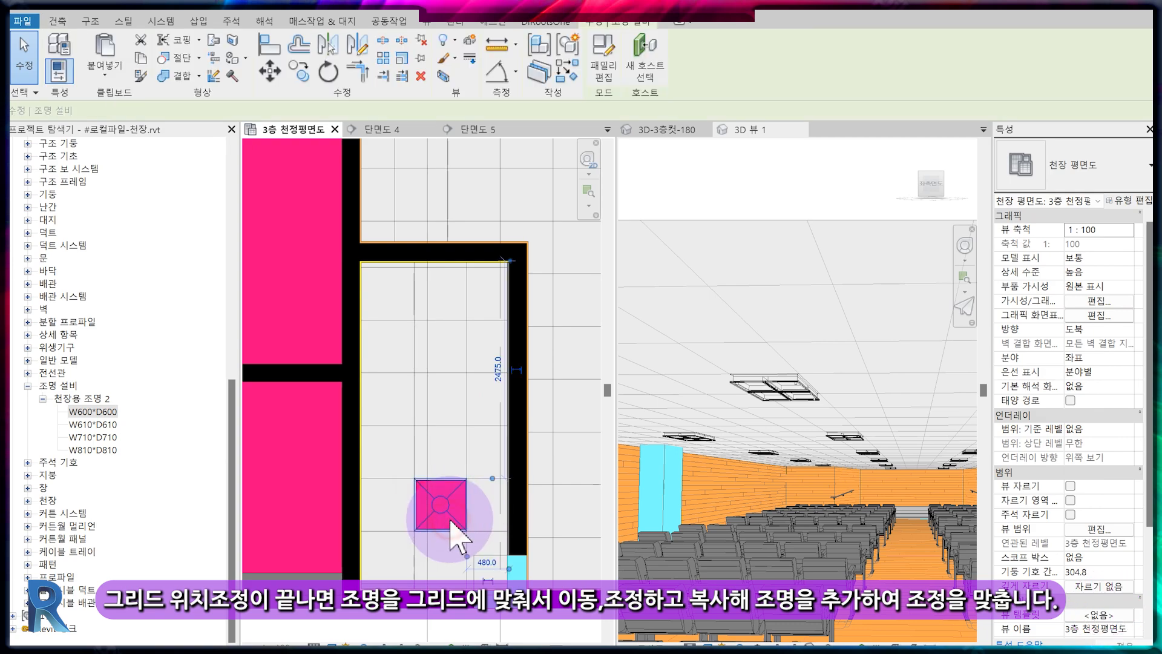
scroll(479, 468, down, 2)
key(Escape)
scroll(479, 478, down, 3)
middle_drag(479, 450, 470, 350)
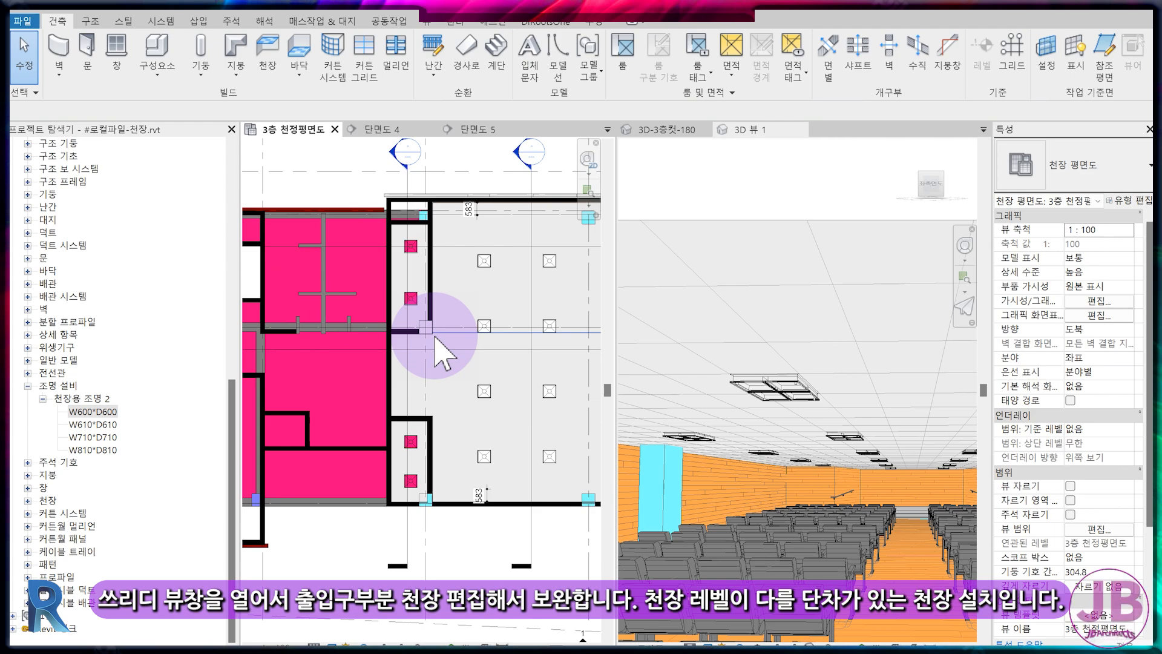
Switch to the 3D-3층컷-180 view and open the auditorium ceiling's boundary for editing.
click(676, 127)
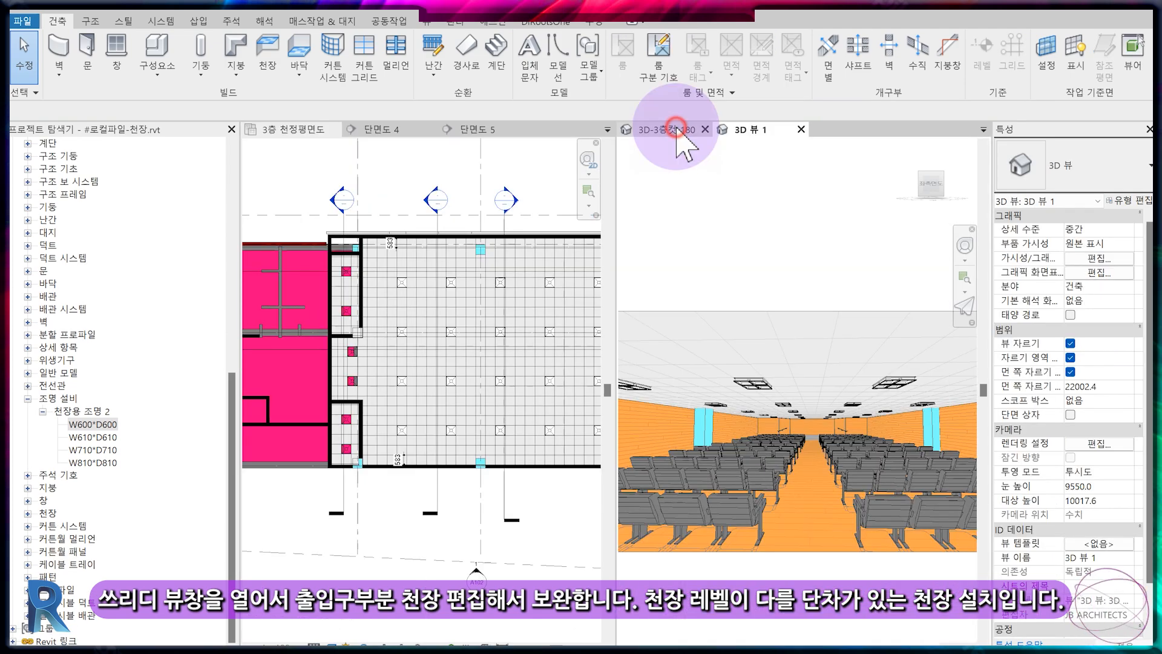
click(676, 127)
scroll(745, 354, down, 3)
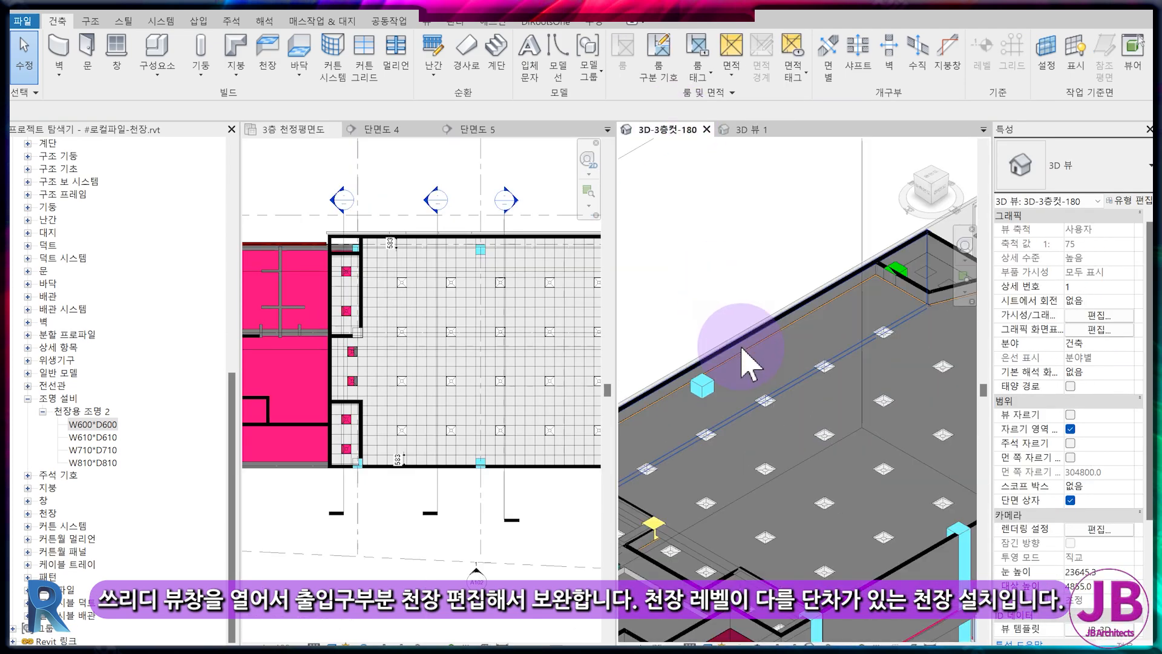
middle_drag(835, 407, 847, 351)
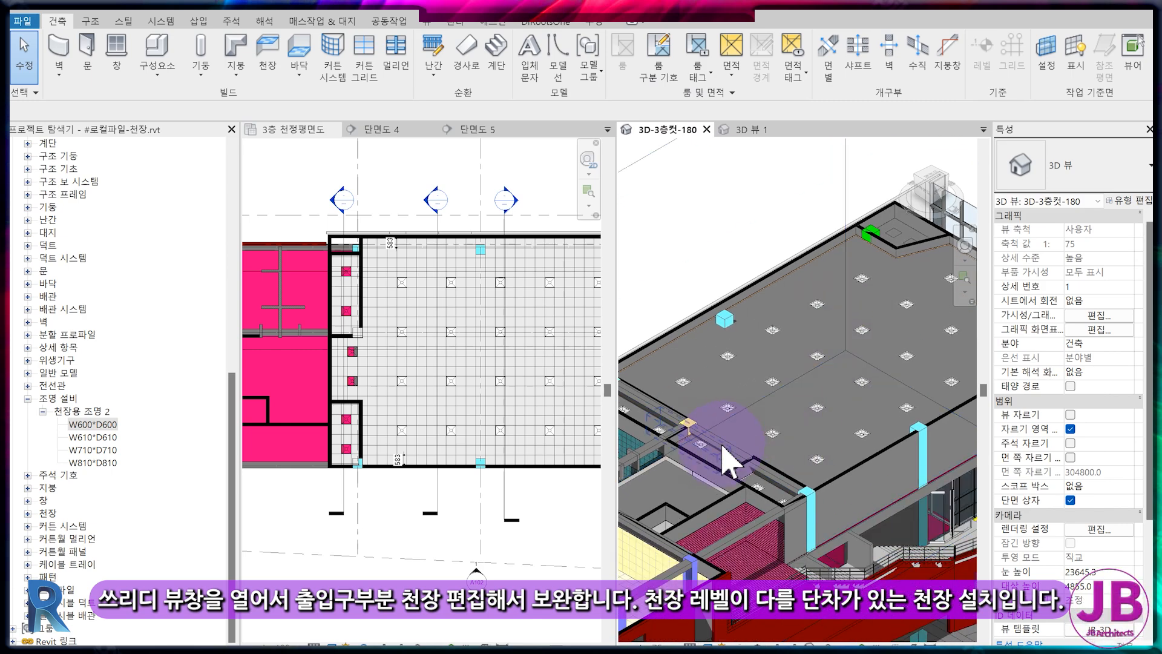
click(676, 348)
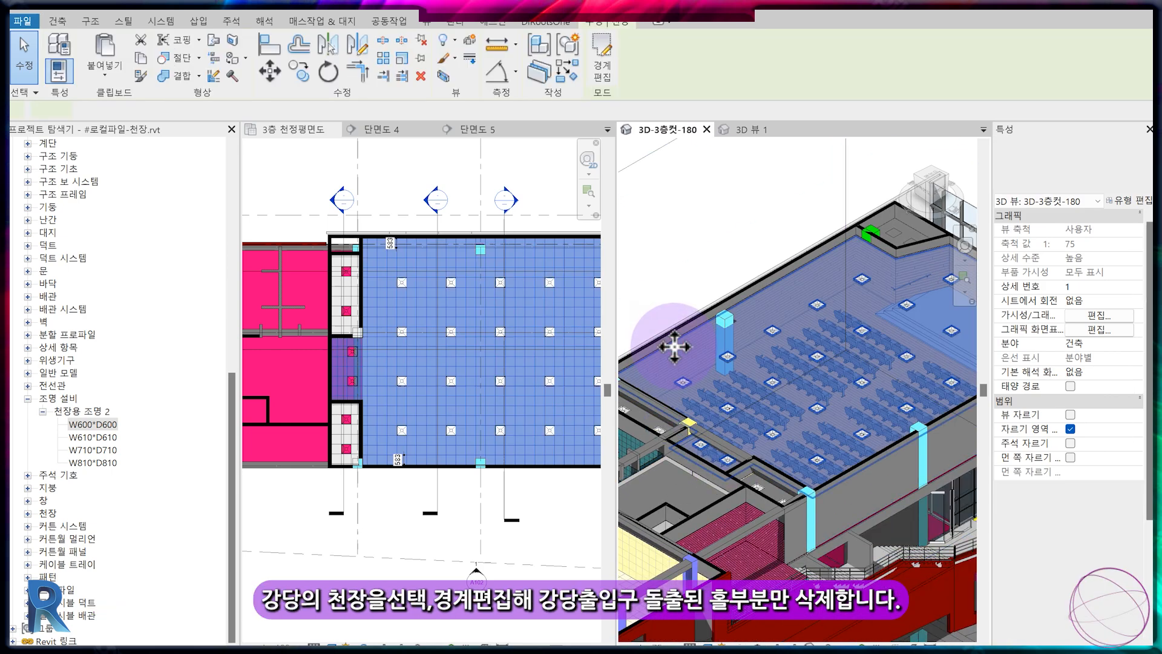
click(605, 68)
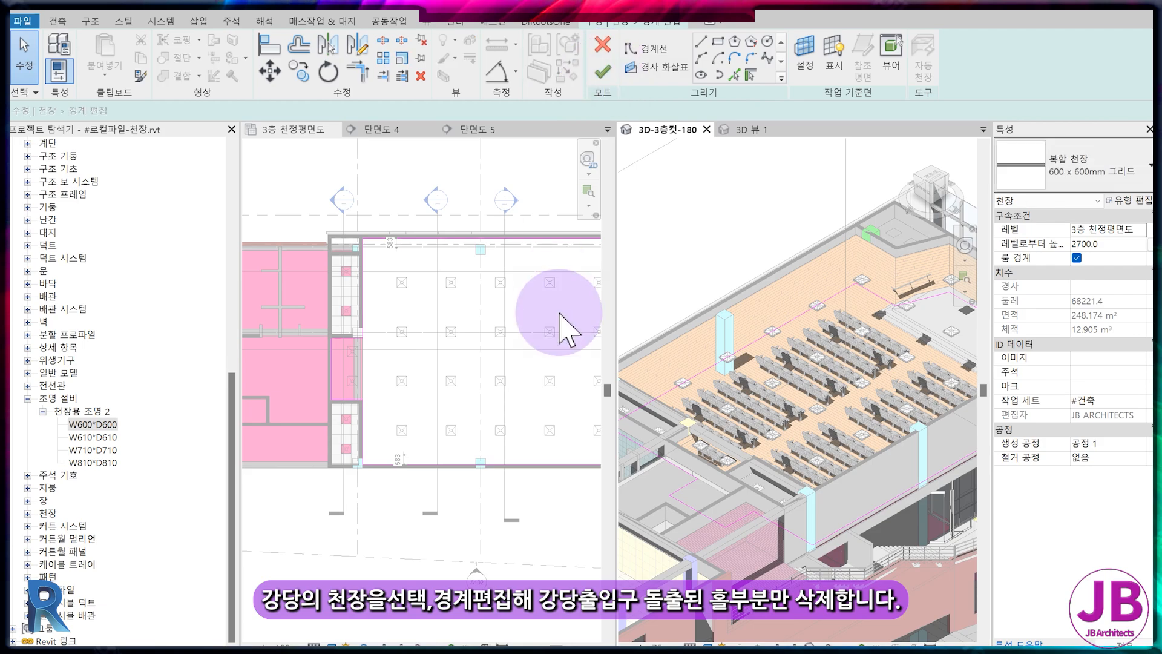
Isolate the boundary-line category in the ceiling plan and delete the boundary lines projecting into the auditorium entrance.
scroll(367, 412, up, 2)
scroll(370, 340, up, 2)
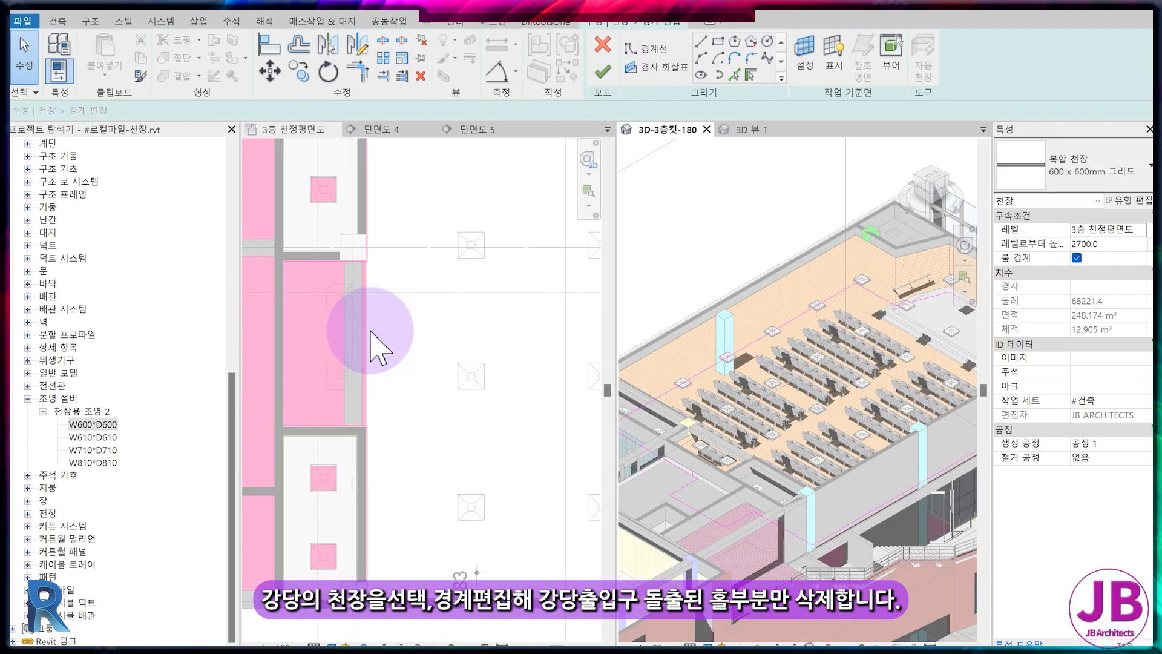
click(368, 292)
click(318, 259)
key(i)
key(c)
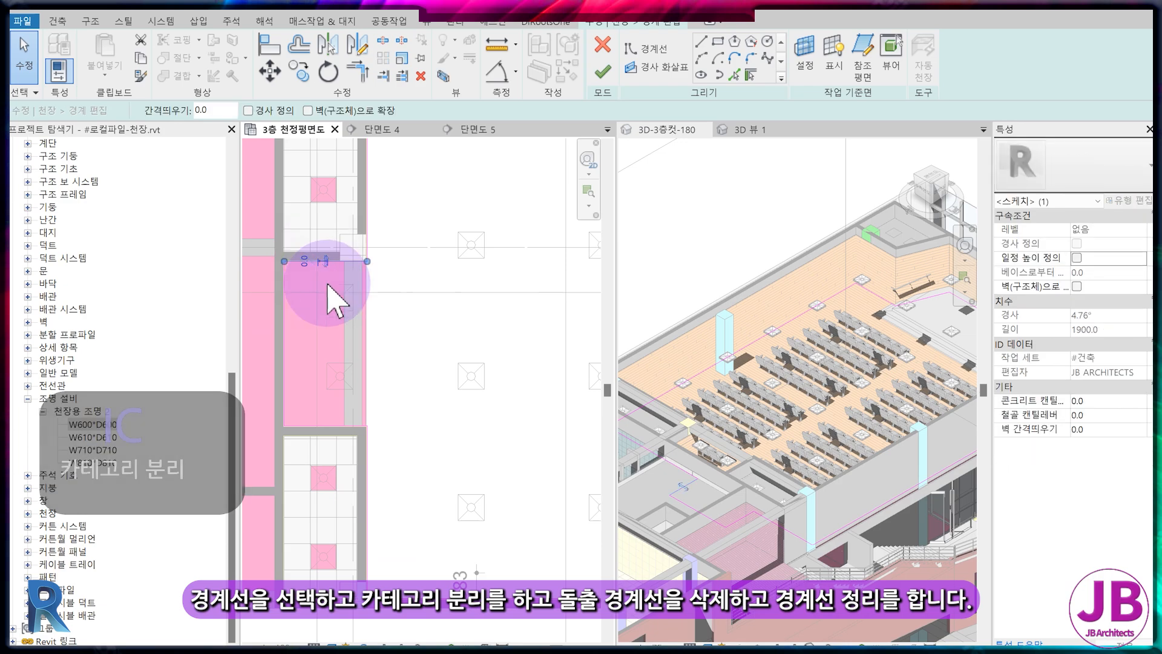
drag(340, 459, 285, 228)
key(Delete)
click(283, 279)
key(Delete)
click(365, 465)
key(Delete)
Trim the remaining boundary lines into one straight edge across the entrance, finish the ceiling edit and reset the temporary isolation.
key(t)
key(r)
click(368, 242)
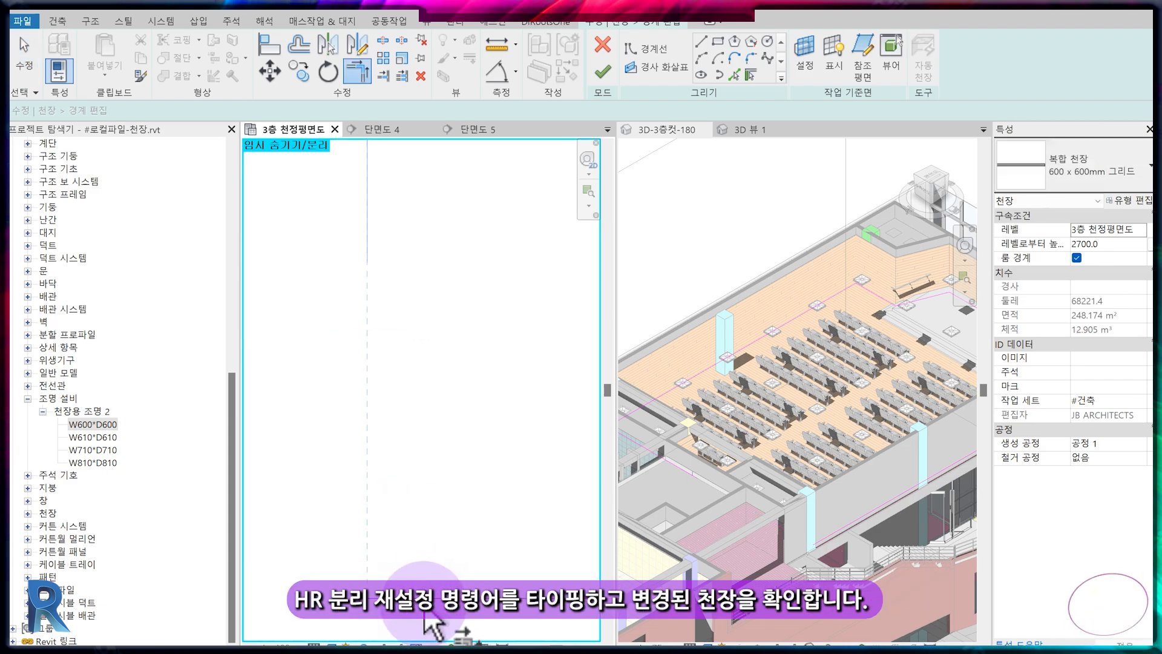
click(602, 70)
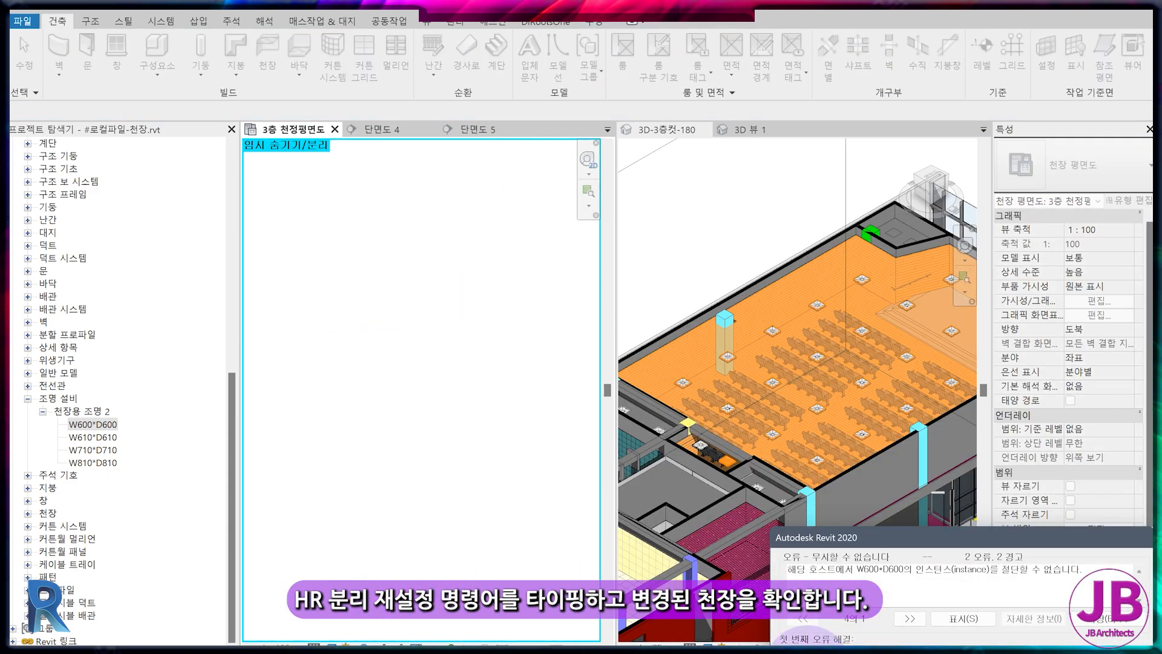
key(h)
key(r)
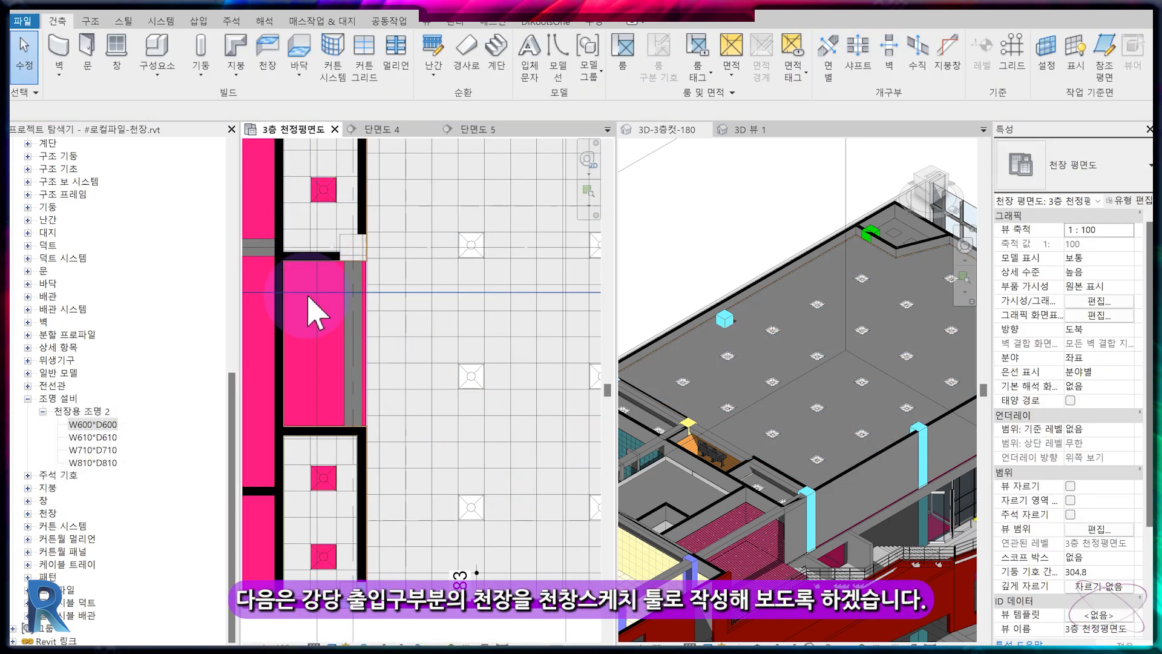
Sketch a rectangular 600 x 600mm grid ceiling over the auditorium entrance and set its height offset from level to 2400.
click(268, 67)
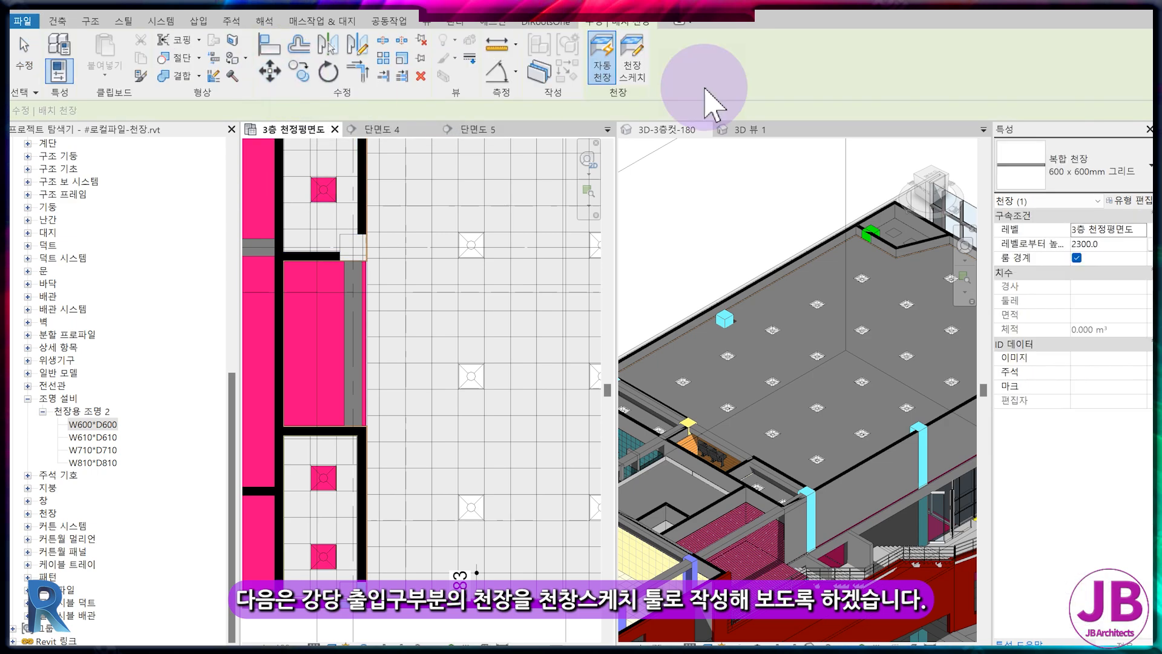
click(641, 56)
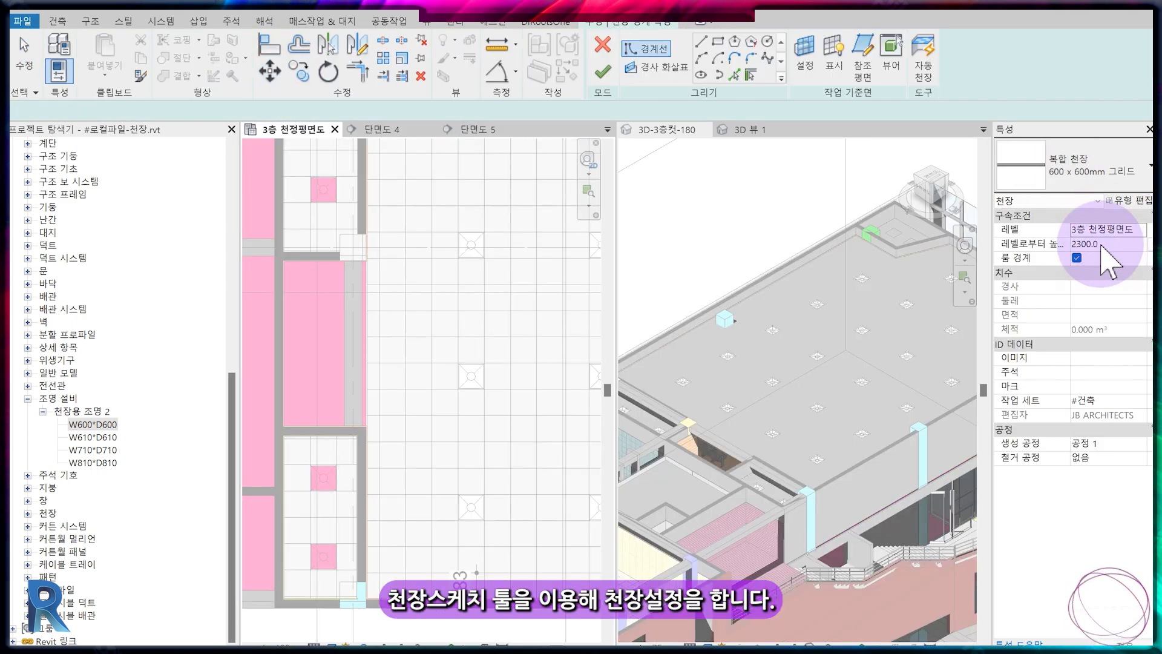
click(718, 41)
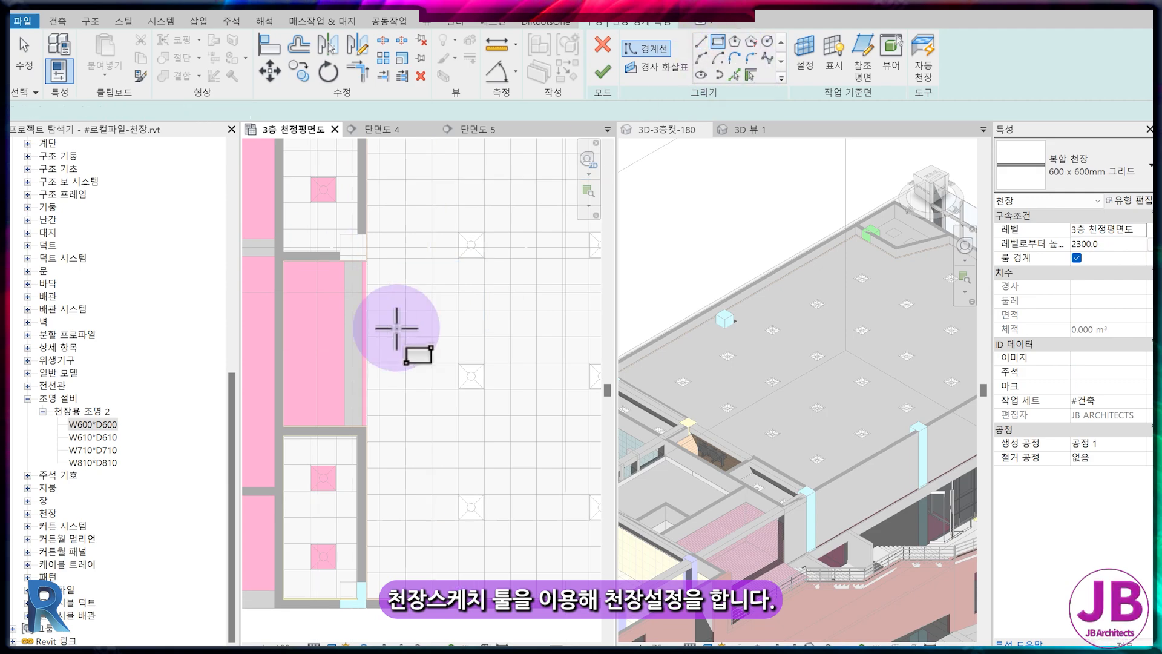
scroll(279, 266, up, 5)
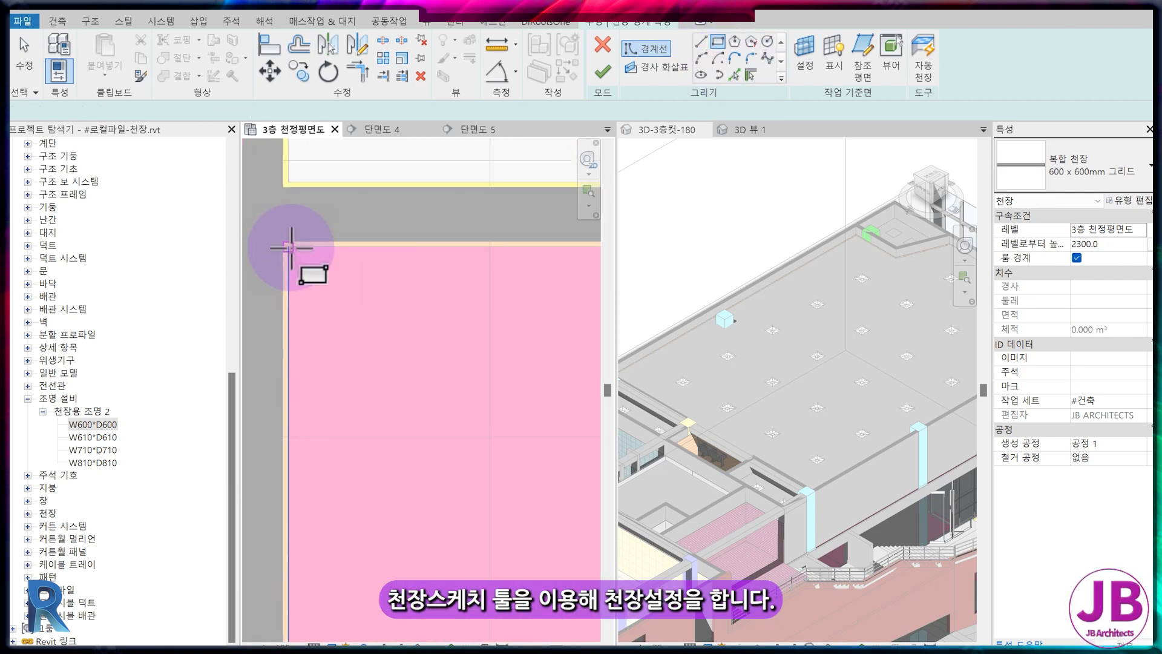
scroll(337, 363, down, 3)
middle_drag(337, 363, 447, 482)
scroll(426, 460, up, 2)
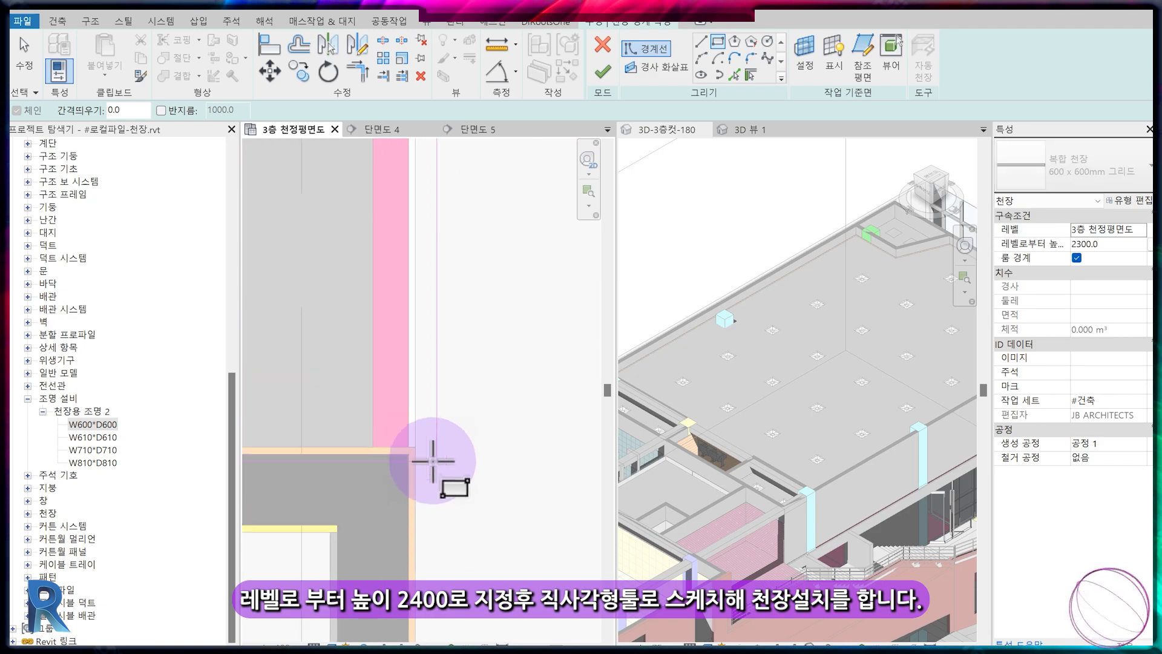
click(402, 228)
click(602, 72)
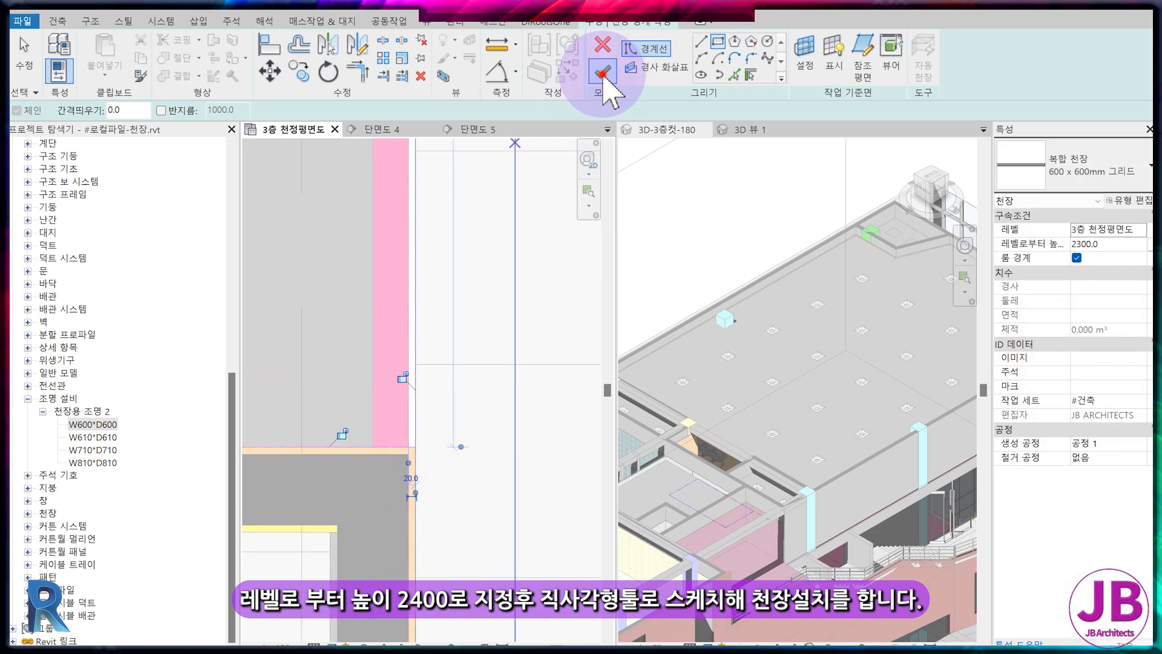
click(1124, 243)
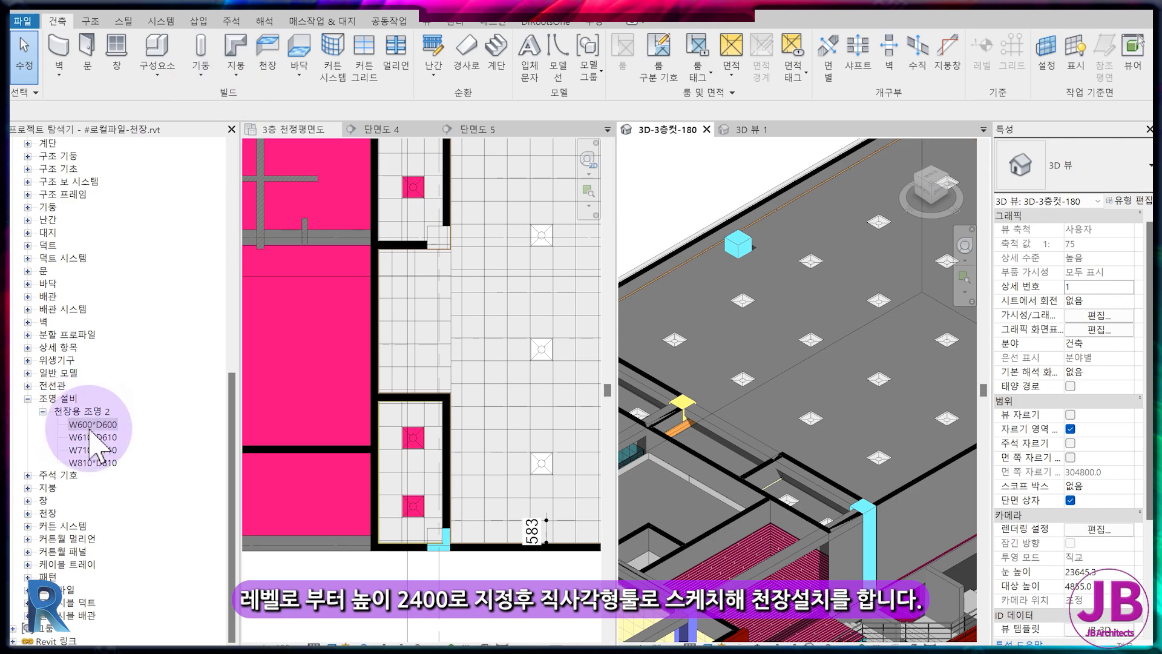
Place a W600*D600 ceiling light in the upper part of the new entrance ceiling.
drag(90, 425, 414, 284)
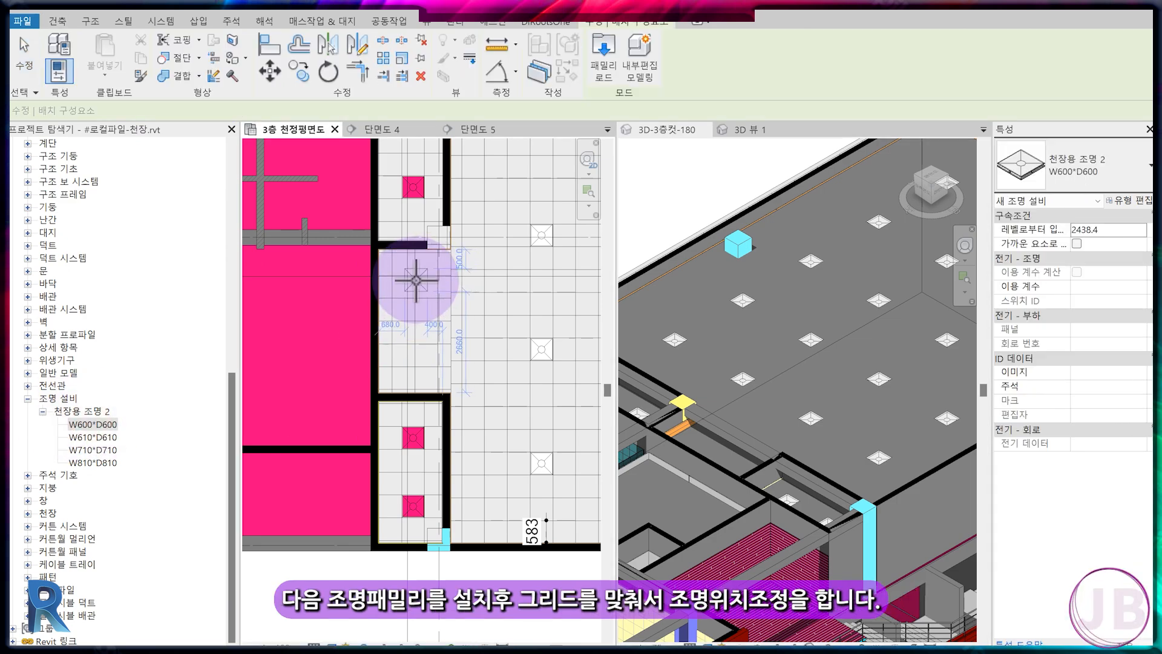
scroll(414, 279, up, 2)
click(453, 389)
key(Escape)
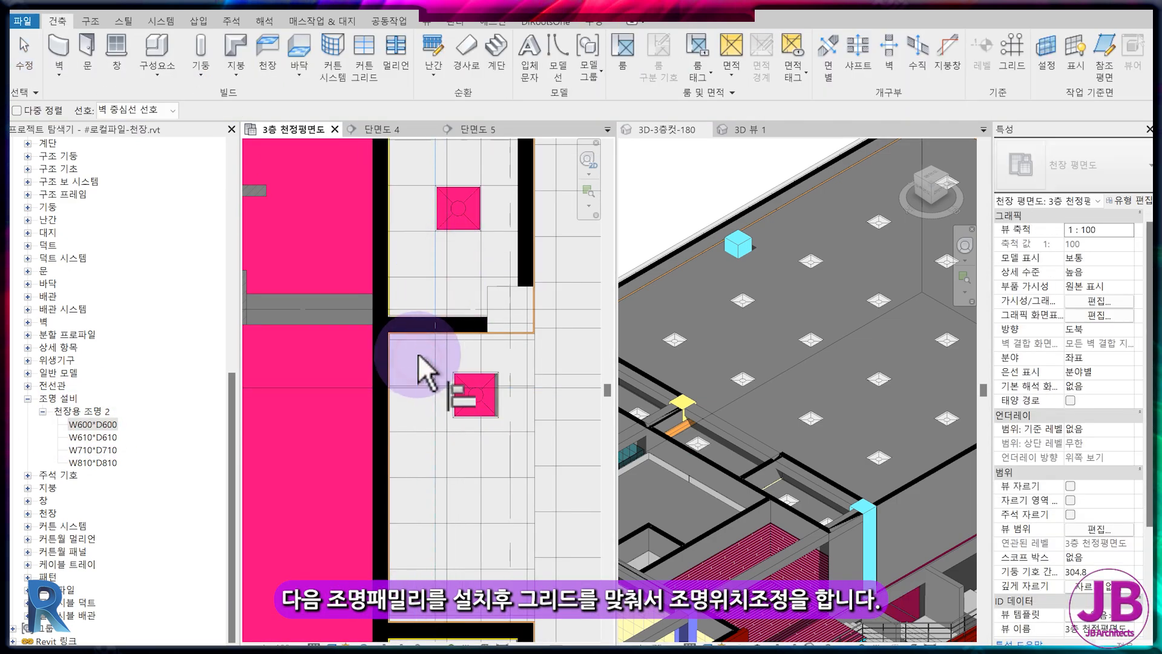
Align the entrance light to the ceiling grid lines and add a second light below it.
scroll(417, 353, up, 2)
scroll(460, 367, up, 2)
key(a)
key(l)
scroll(498, 307, down, 4)
scroll(454, 402, up, 1)
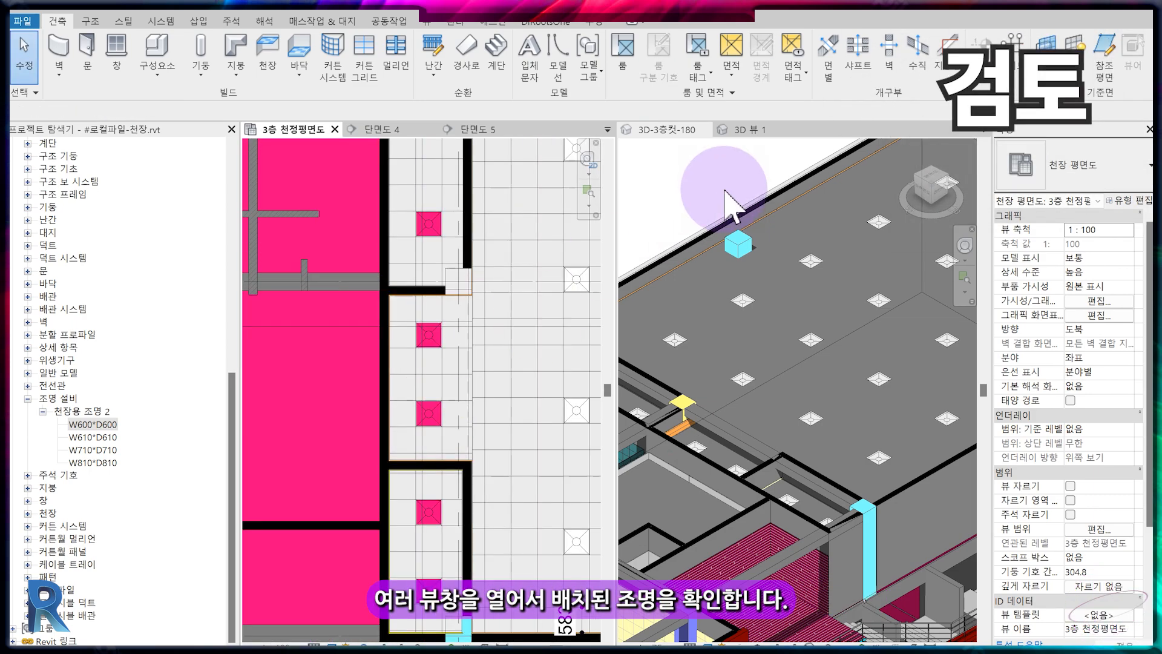
Examine the installed lights in the 3D views and in sections 단면도 5 and 단면도 4.
click(750, 130)
click(671, 130)
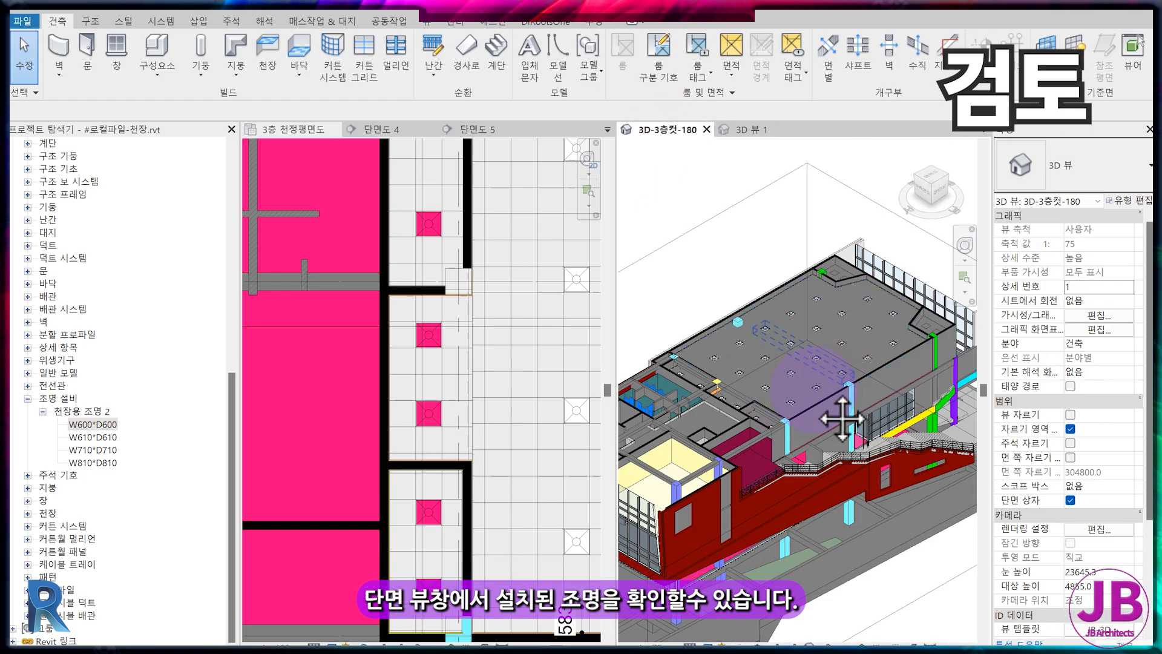
scroll(401, 376, down, 3)
click(484, 129)
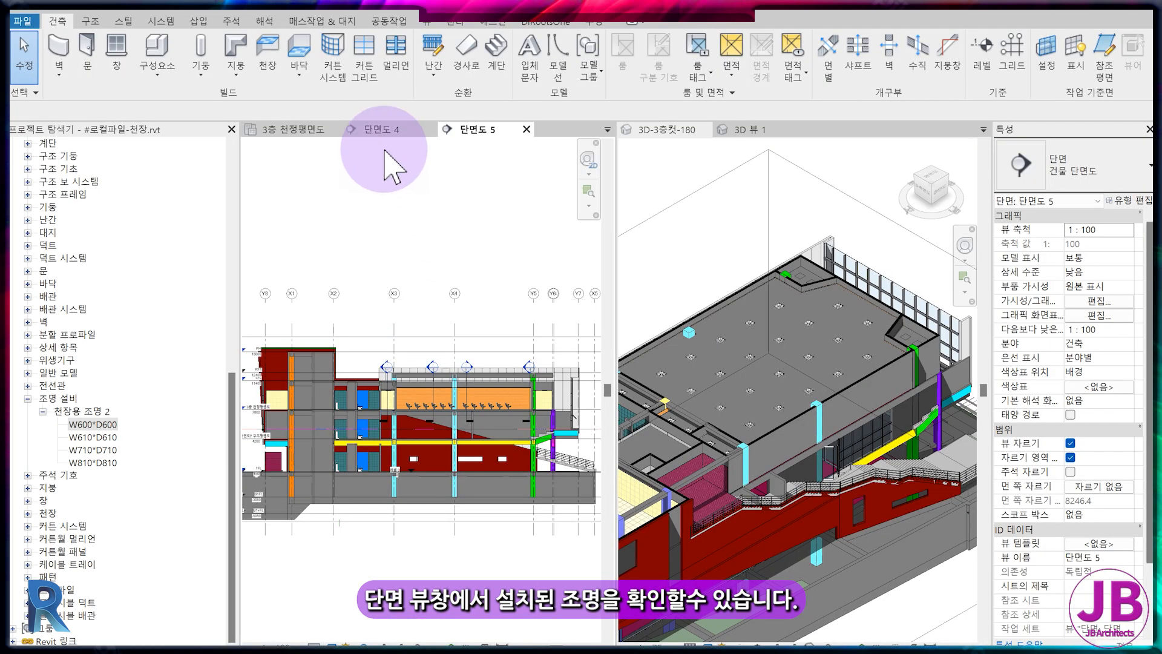
click(385, 128)
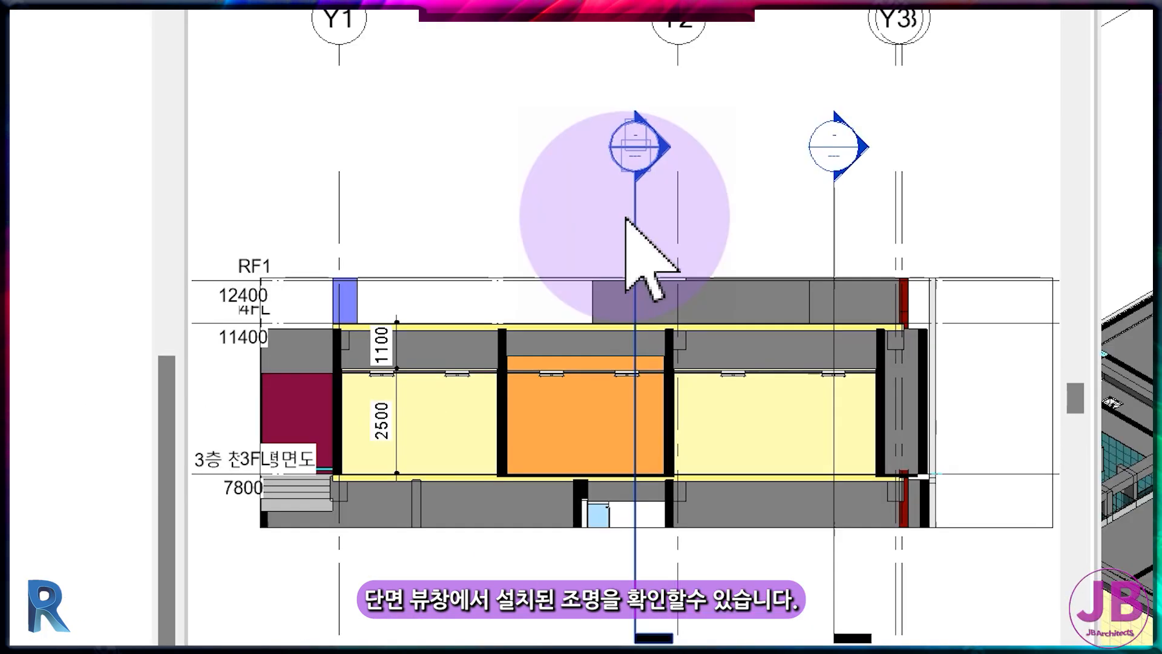
Examine the installed ceiling lights in section 단면도 4 and in the camera view 3D 뷰 1.
scroll(589, 392, up, 5)
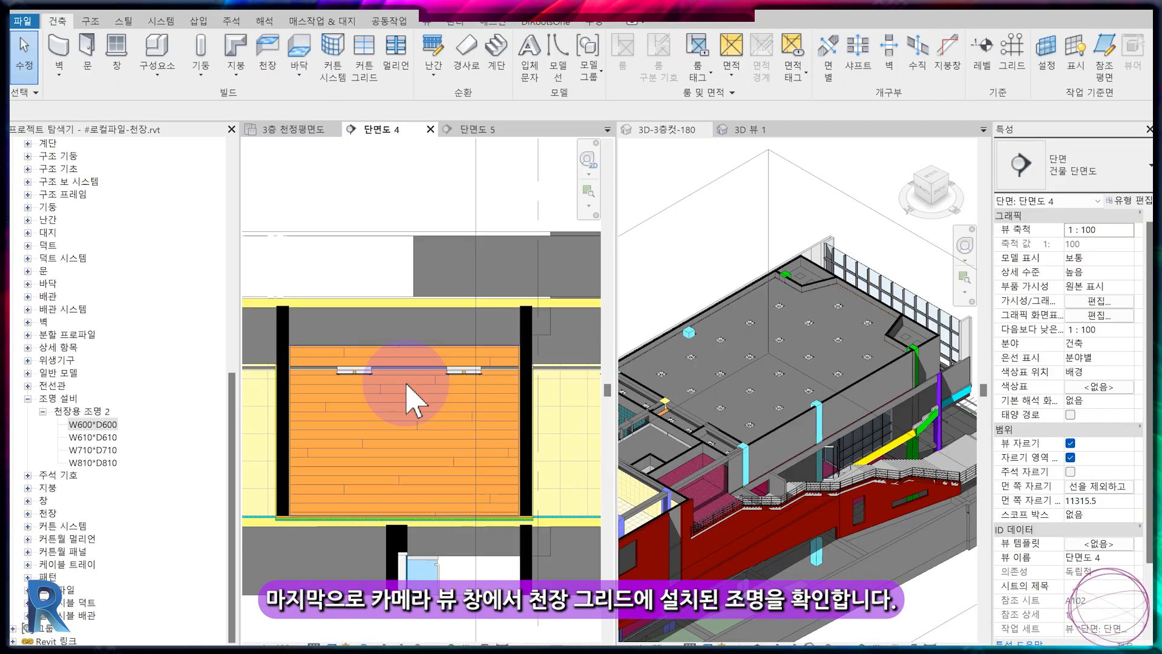
scroll(589, 391, down, 1)
click(754, 130)
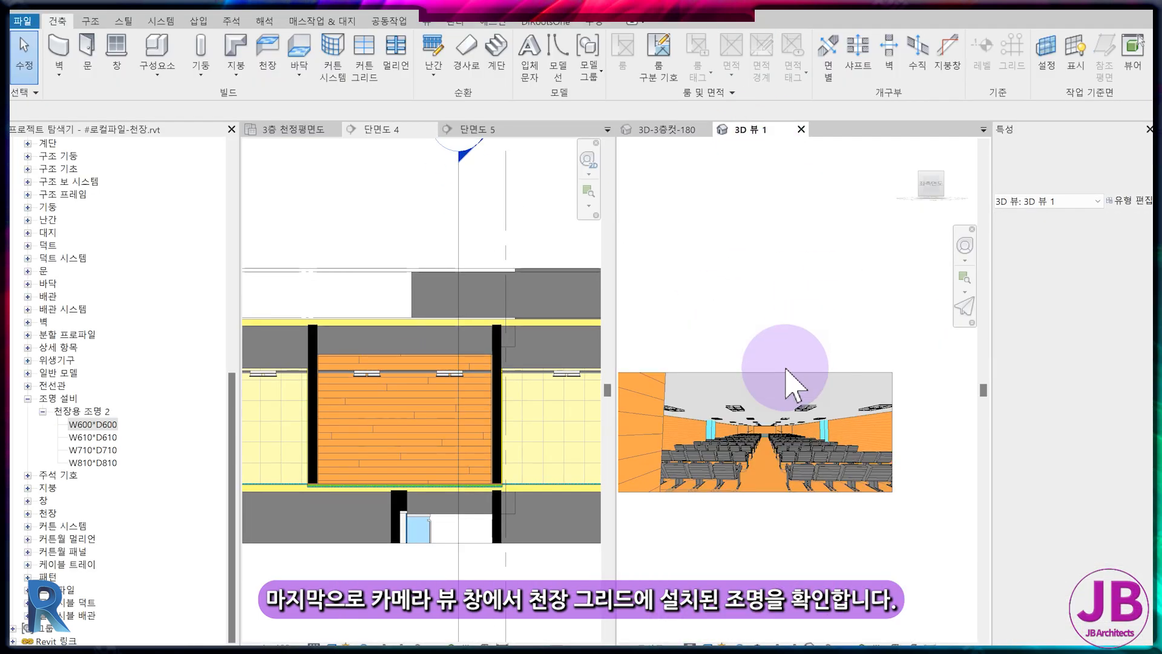
middle_drag(817, 415, 812, 436)
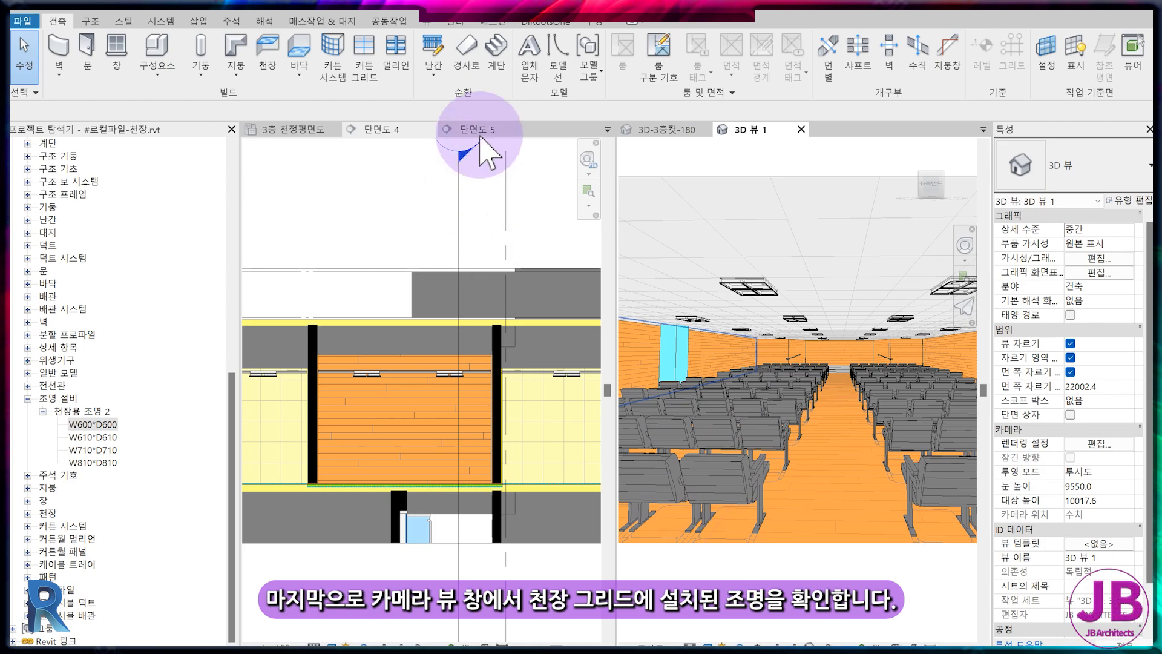
click(476, 128)
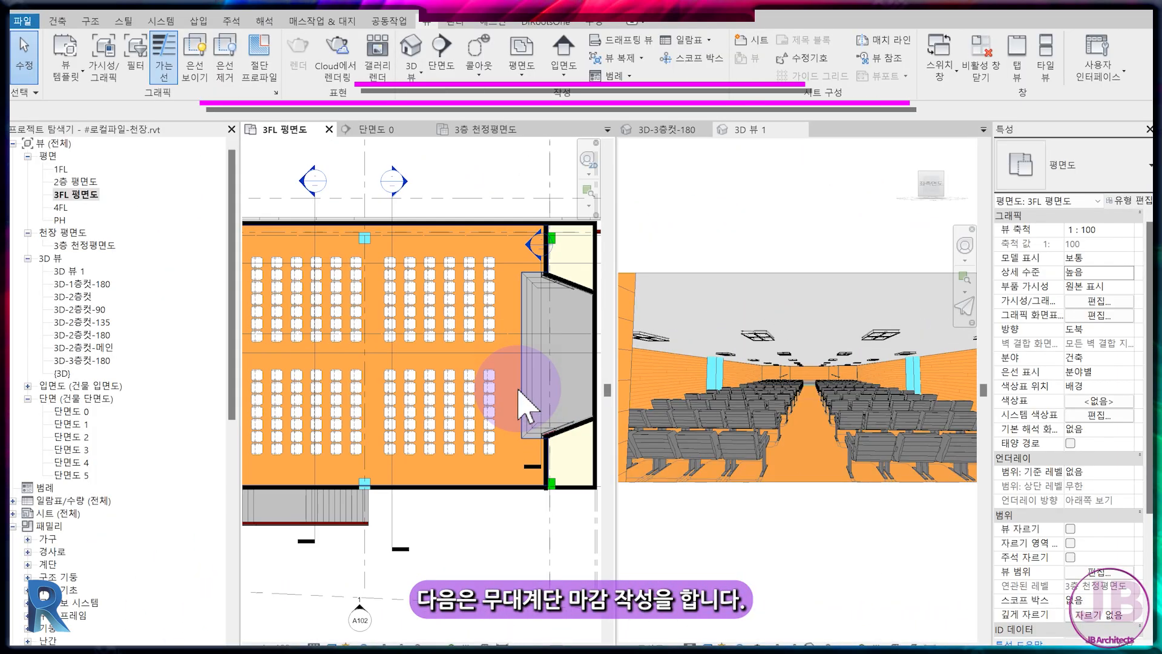
Create a horizontal building section through the stage and its steps in the 3FL 평면도 plan.
scroll(475, 410, up, 3)
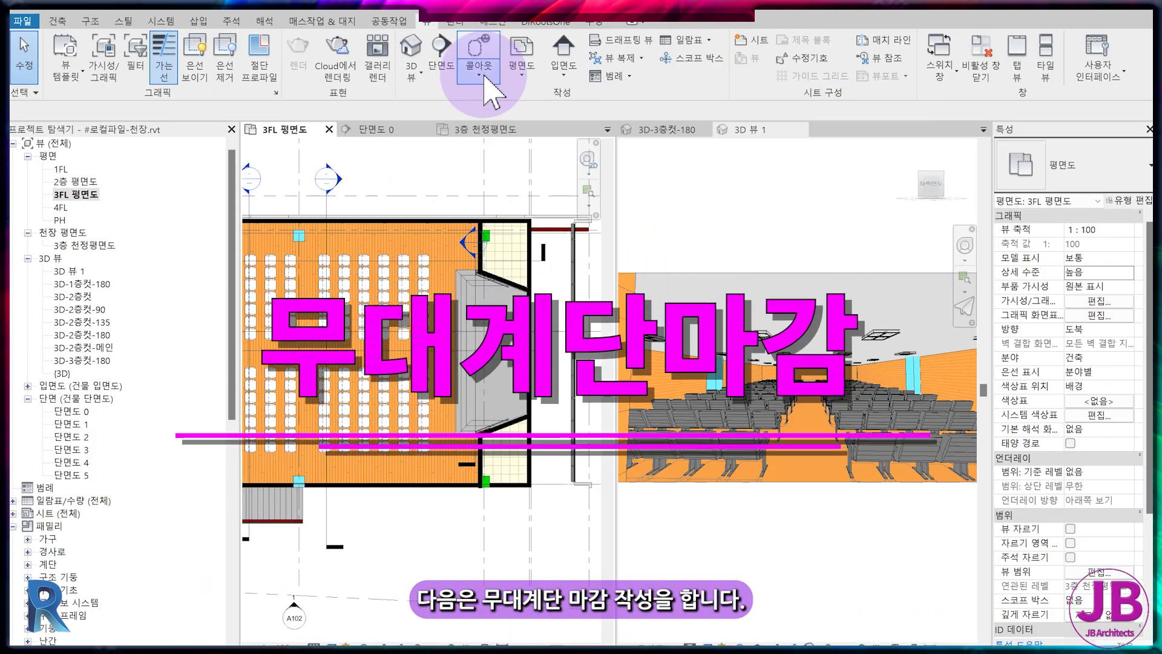
click(441, 61)
click(550, 332)
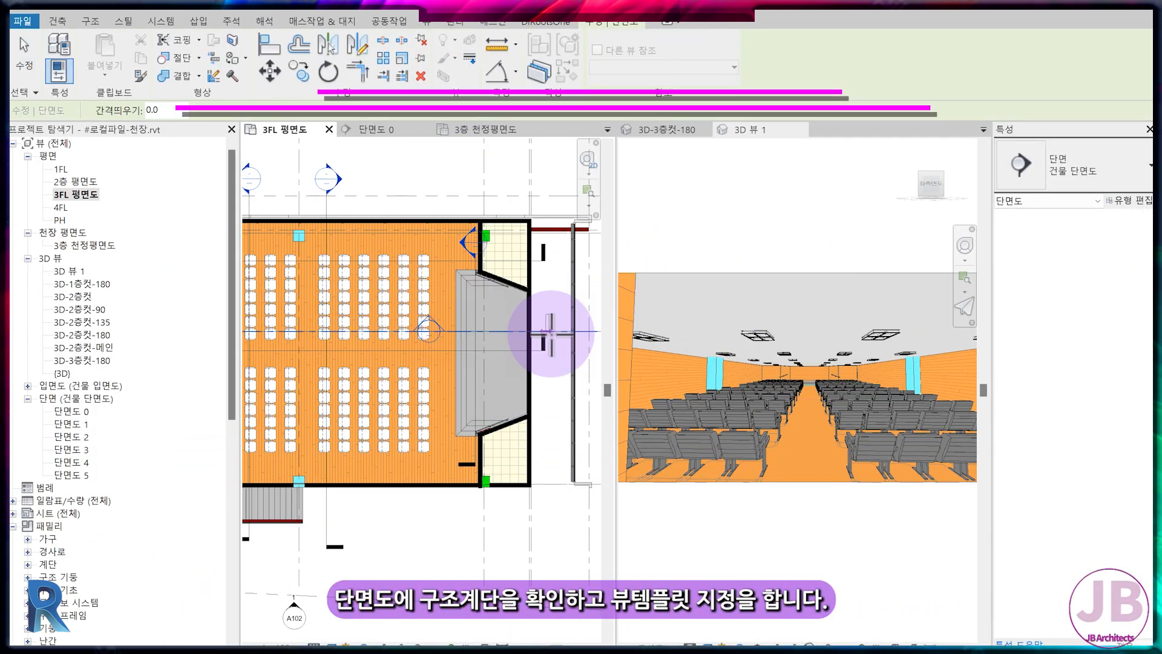
click(551, 334)
key(Escape)
scroll(426, 324, up, 1)
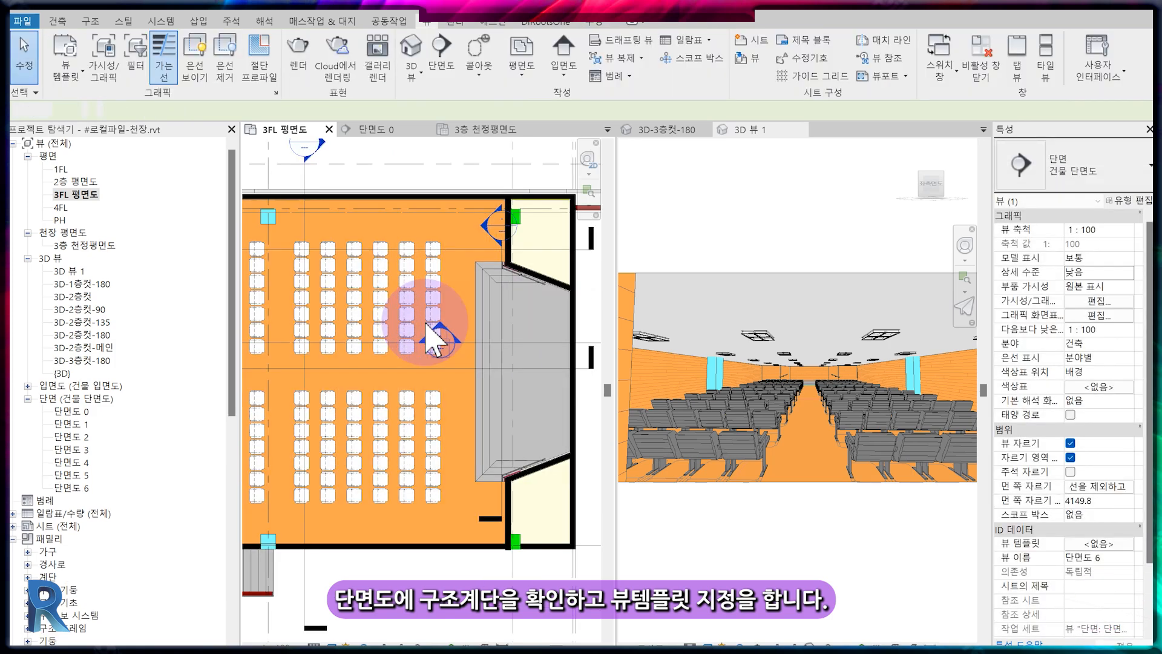
Open the new stage section and apply the view template JB-건축단면도 to it.
double_click(437, 340)
scroll(390, 484, up, 2)
scroll(383, 389, down, 2)
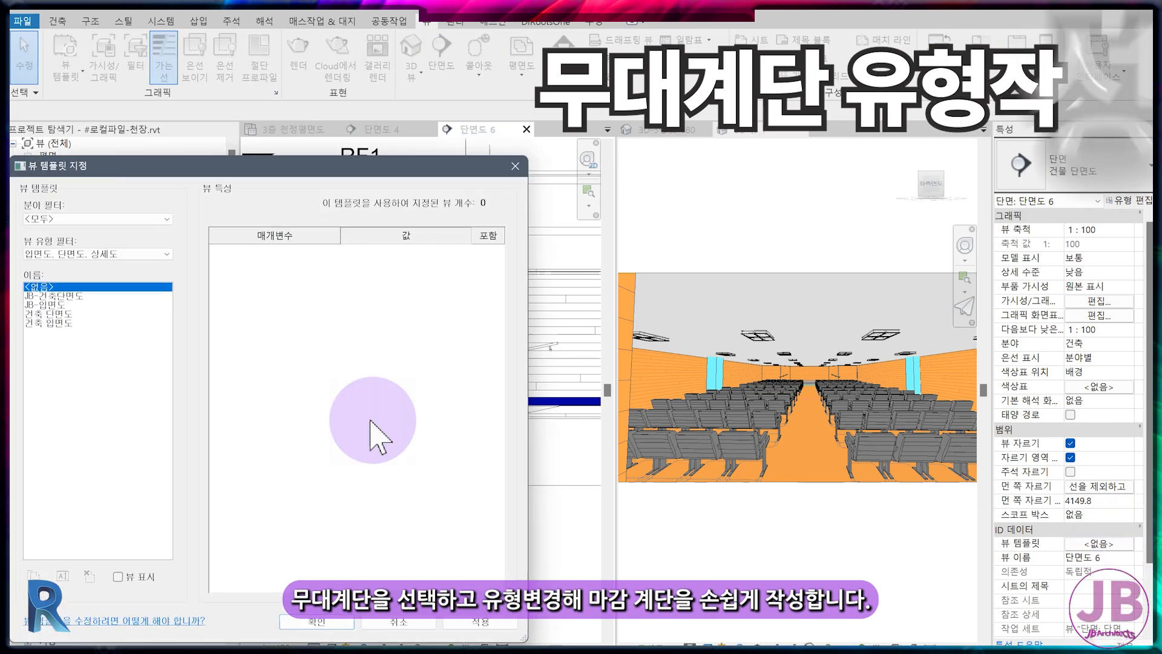
double_click(52, 294)
scroll(423, 481, down, 2)
click(569, 387)
drag(391, 393, 337, 389)
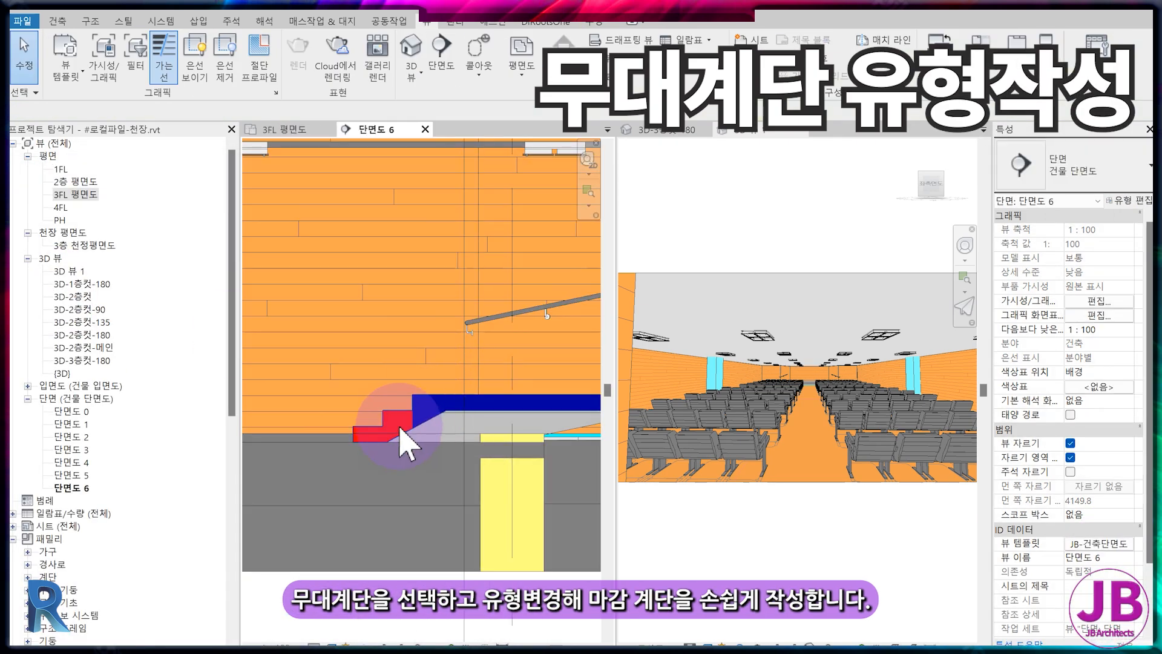
Copy the structural stage stair in the 3FL 평면도 plan, placing the copy slightly toward the seats.
click(407, 447)
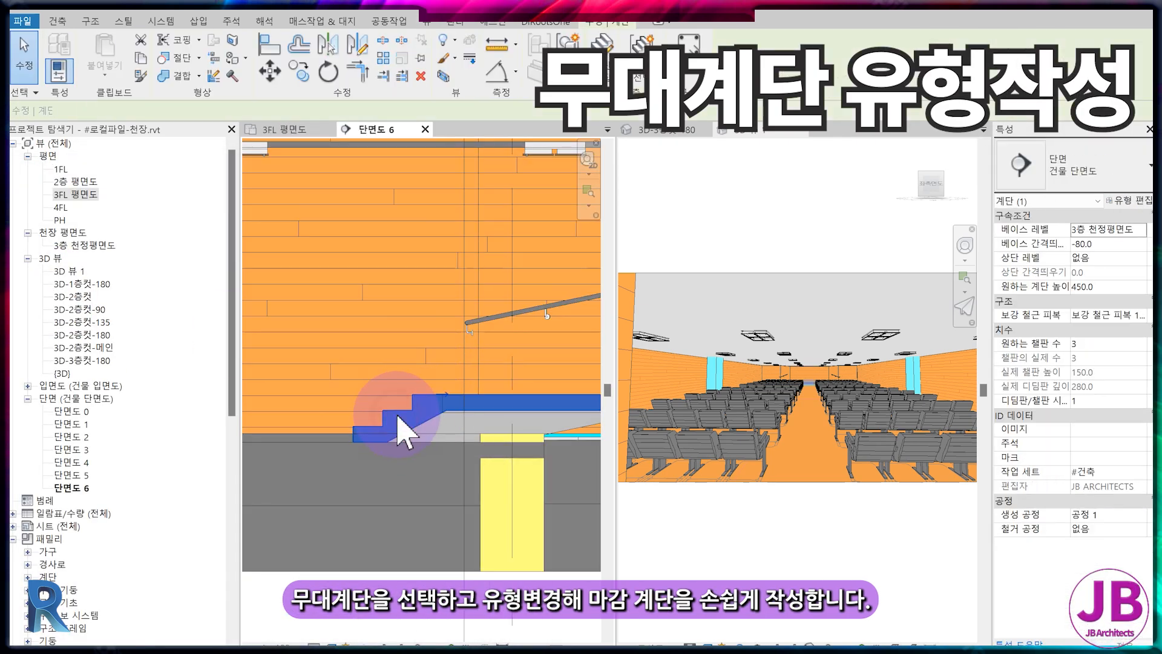
click(281, 129)
click(494, 366)
scroll(493, 366, up, 4)
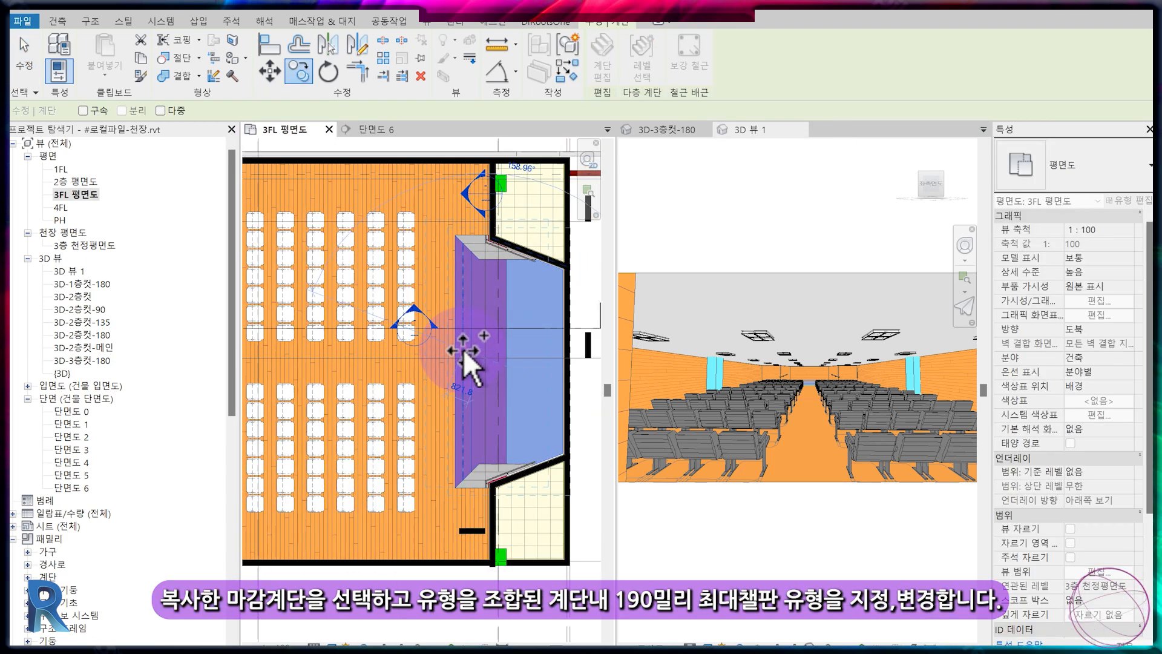
click(461, 353)
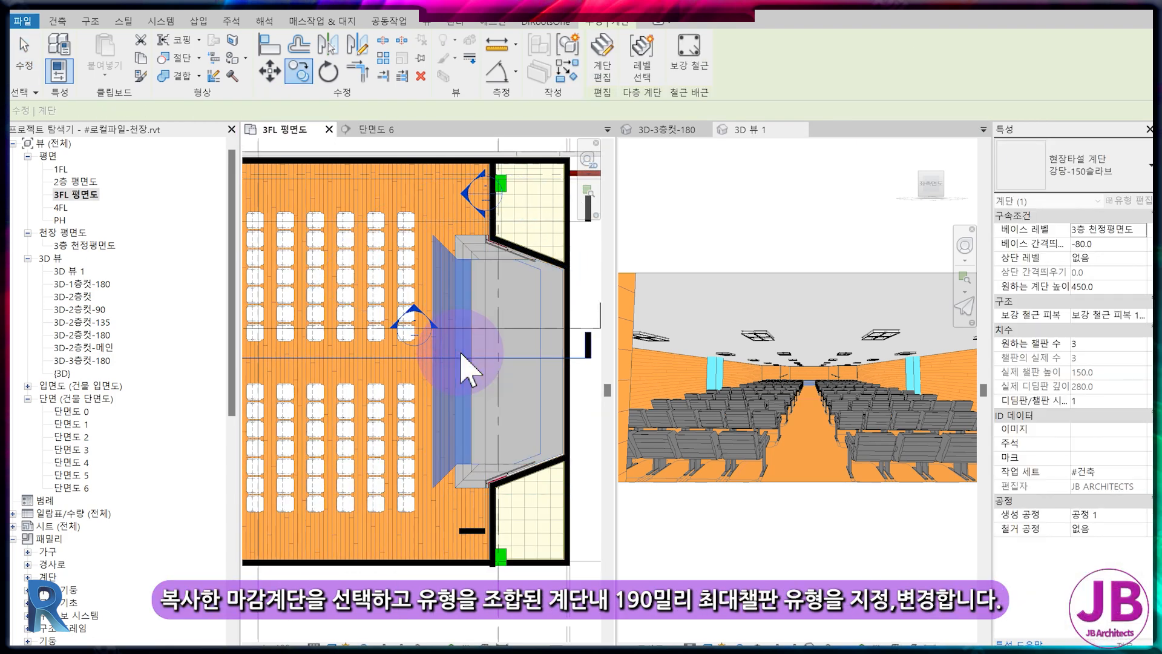
Change the copied stair to the assembled type 190mm 최대 챌판 250mm 진행 and duplicate that type as 마감.
click(1115, 160)
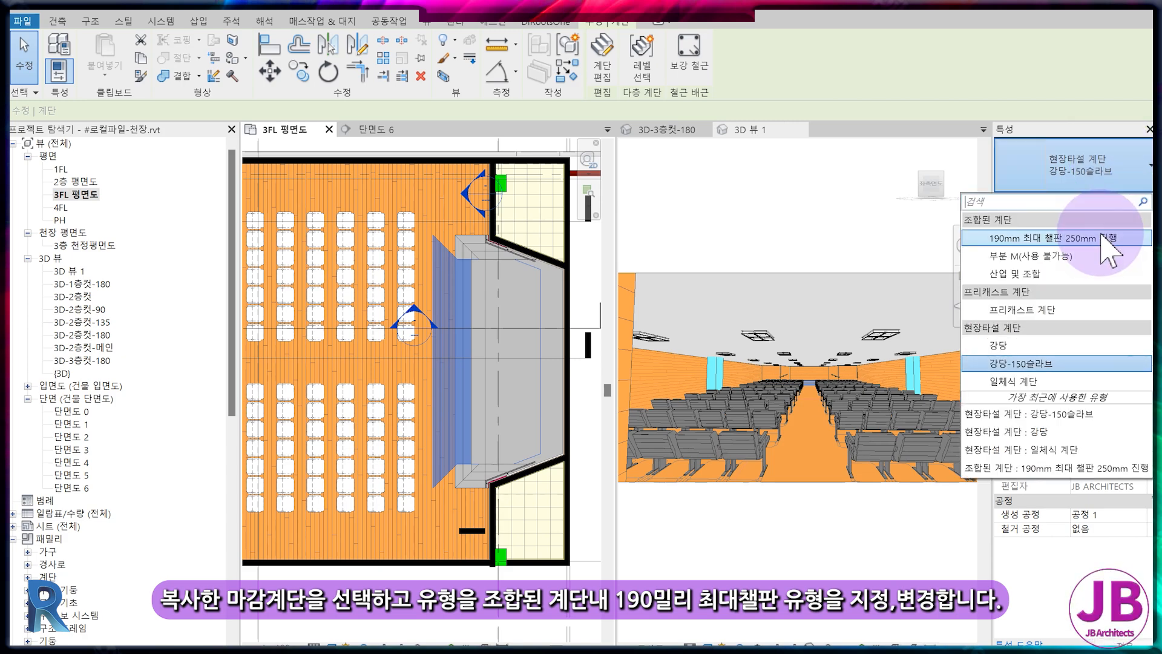
click(1106, 239)
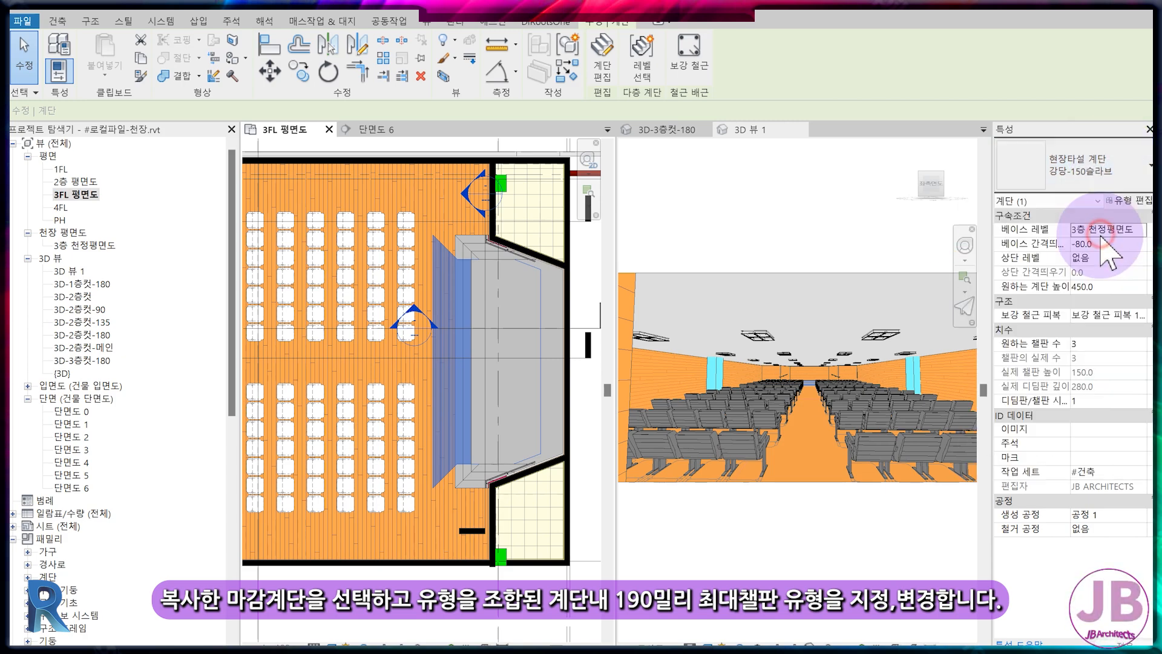
click(1144, 199)
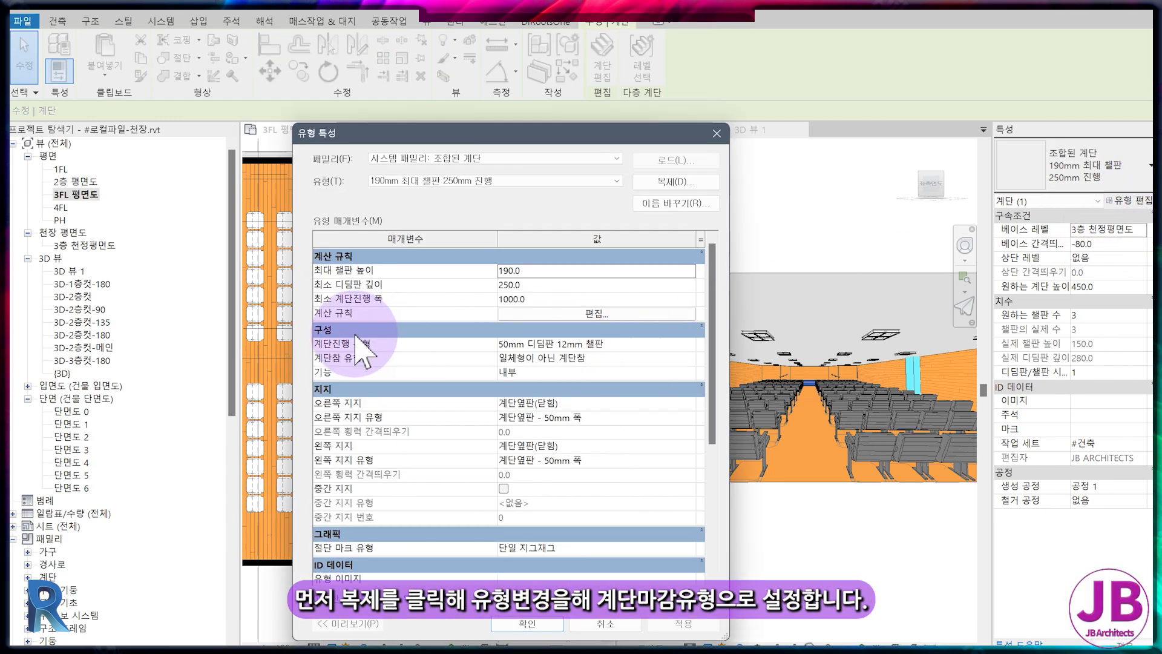
click(672, 181)
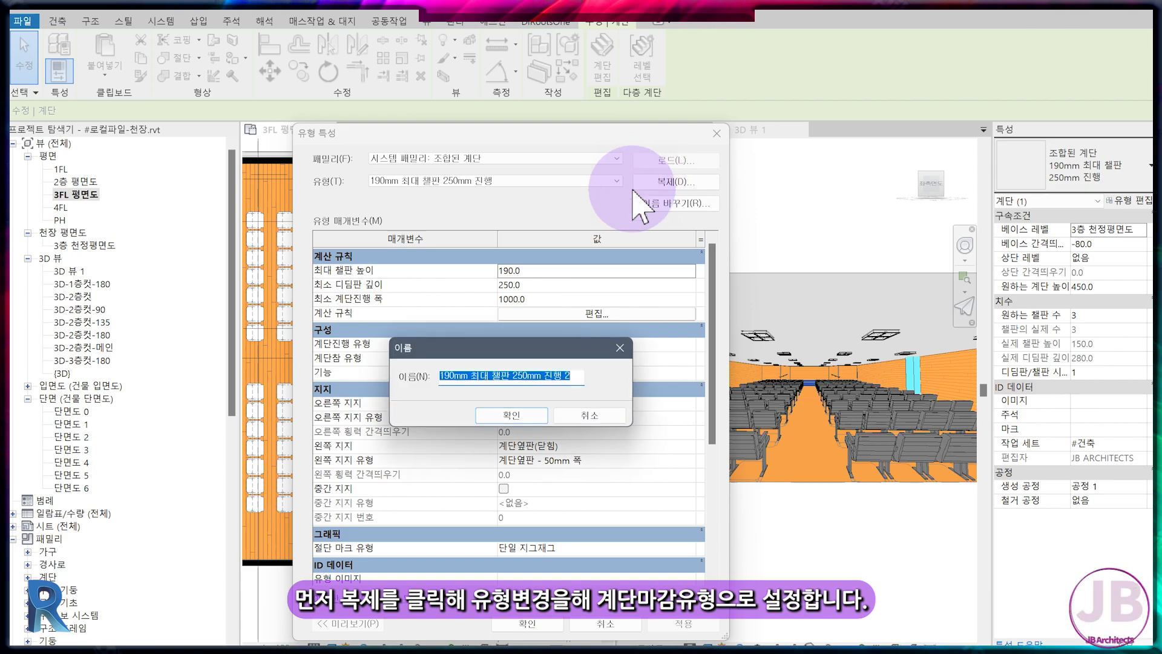
text(마감)
key(Return)
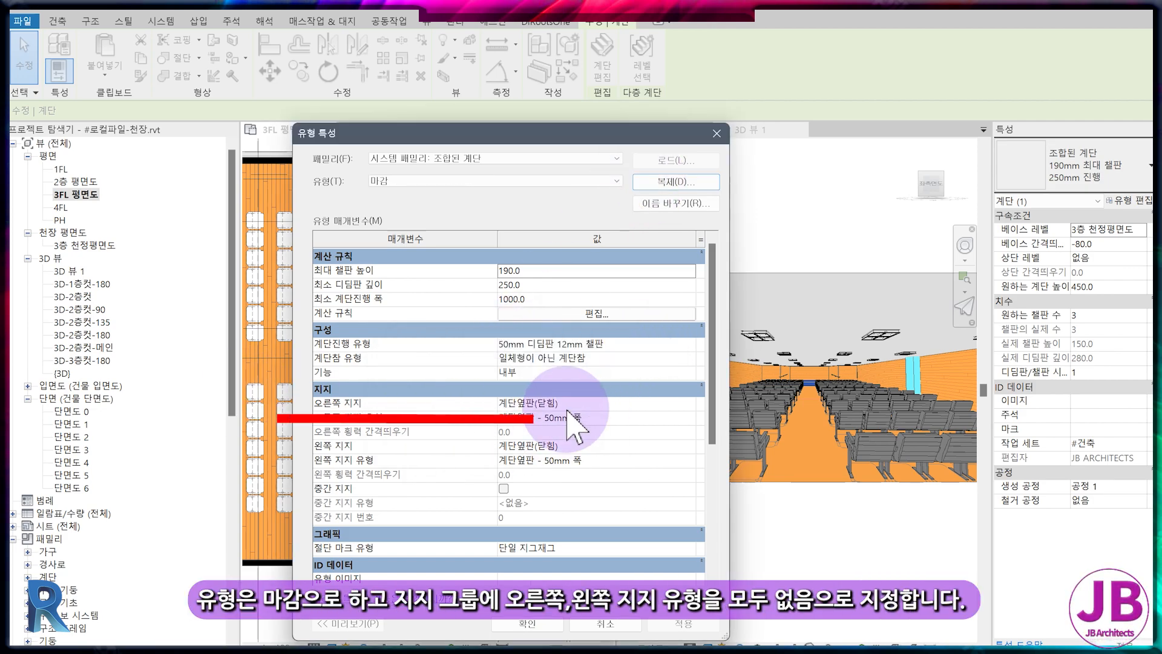
Set both the right and left supports of the 마감 stair type to 없음.
click(690, 404)
click(520, 416)
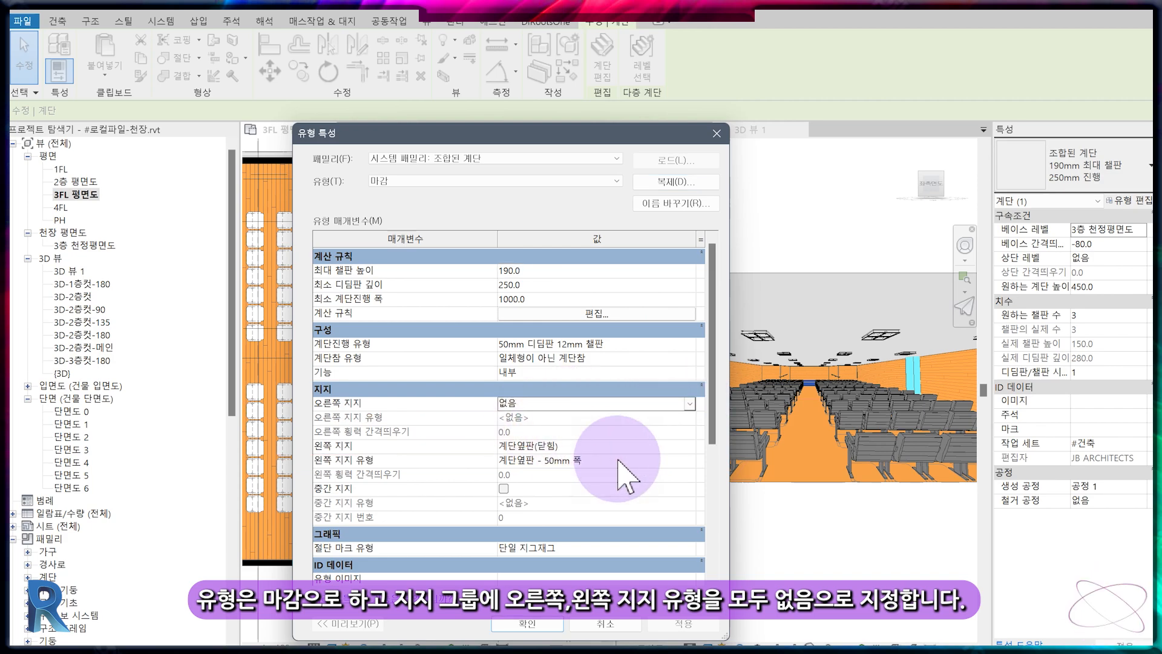
click(690, 460)
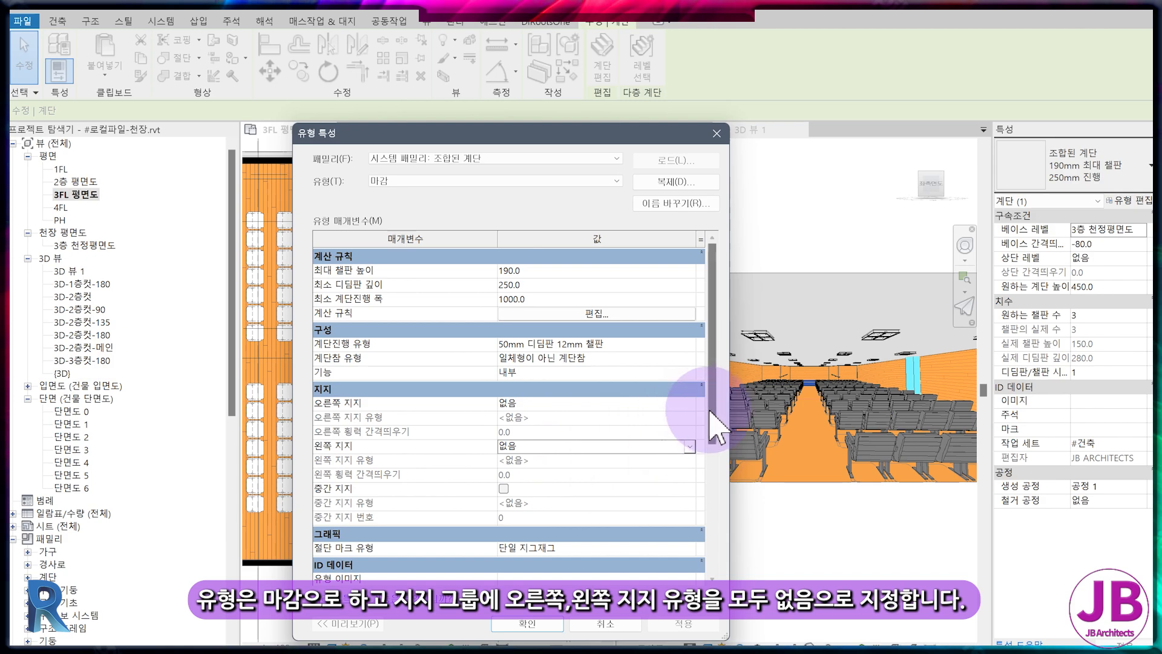
click(699, 387)
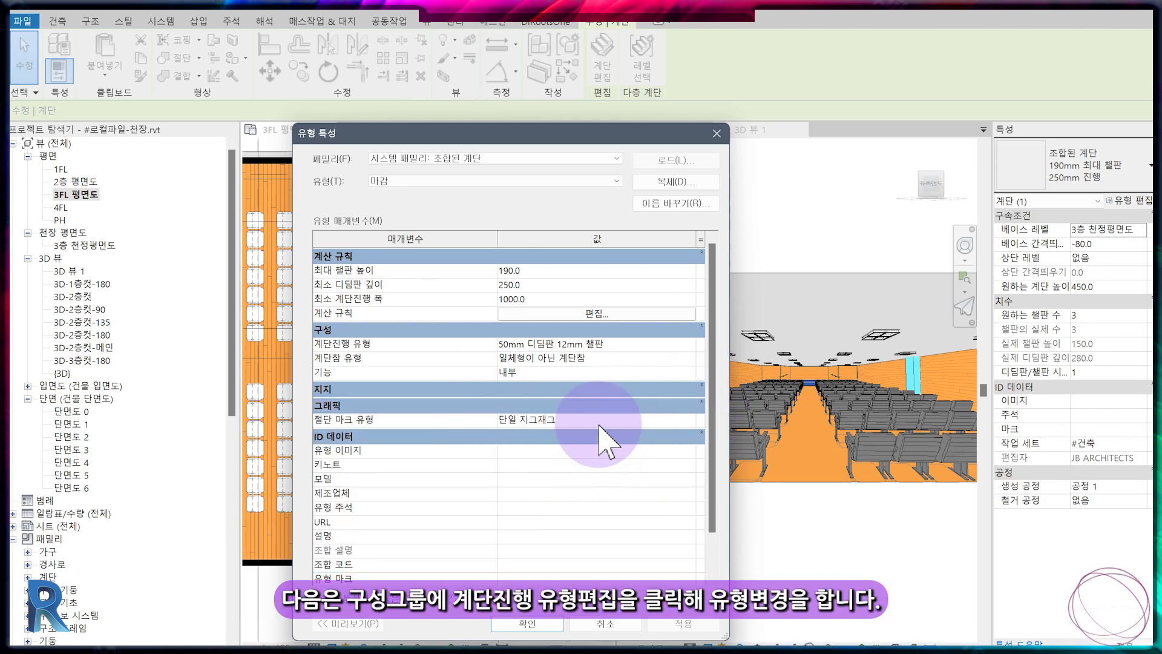
Set the run type's tread and riser thicknesses to 30 and duplicate it as 30mm 디딤판.
click(693, 344)
click(691, 344)
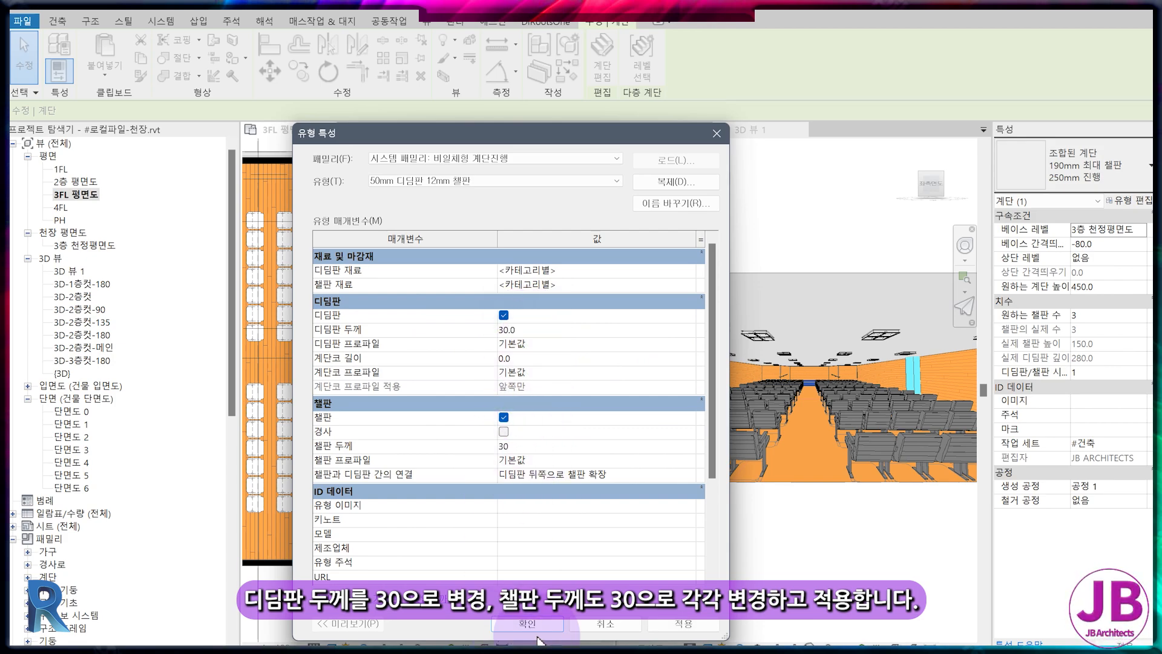
click(683, 626)
click(676, 181)
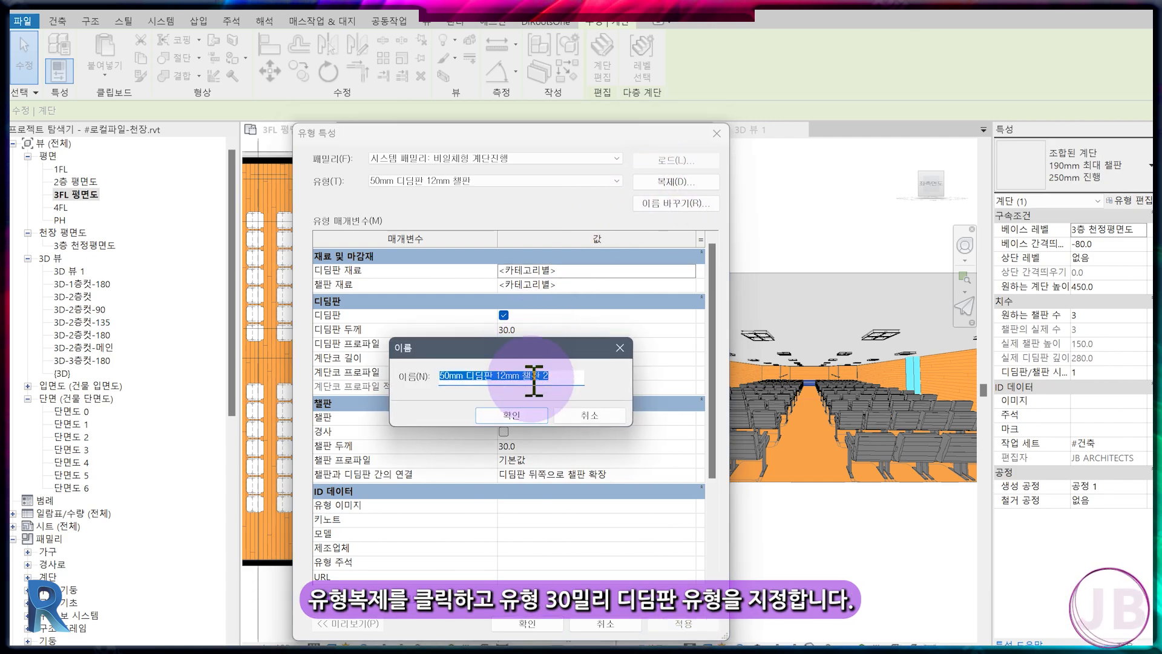
text(30mm 디딤판)
key(Return)
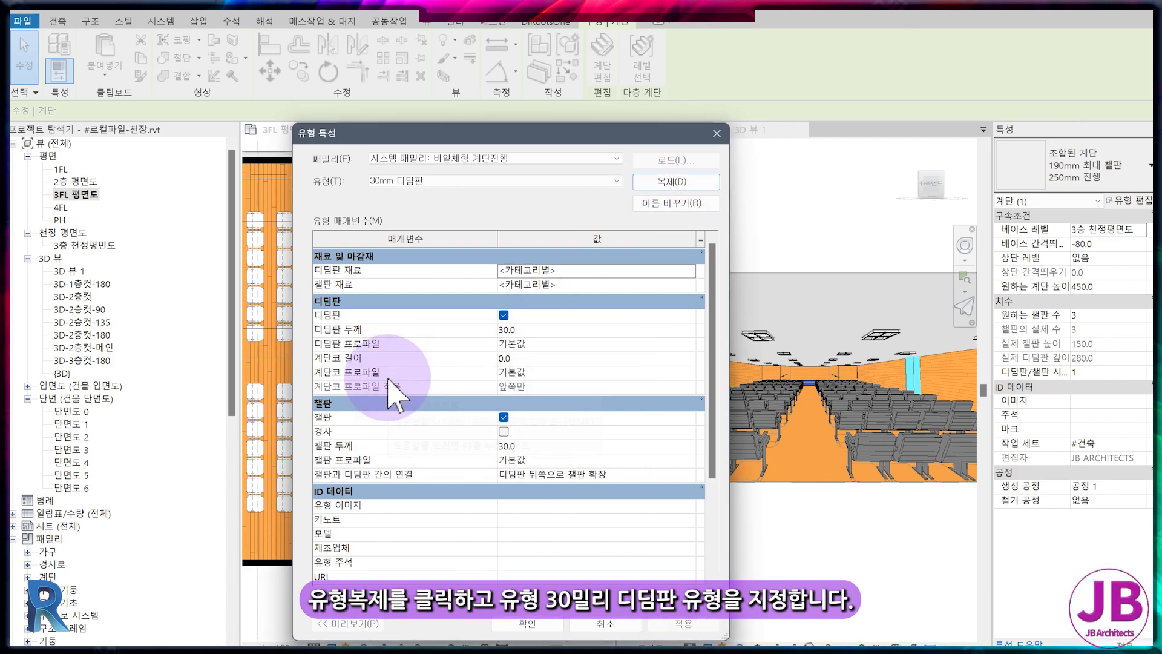
click(528, 623)
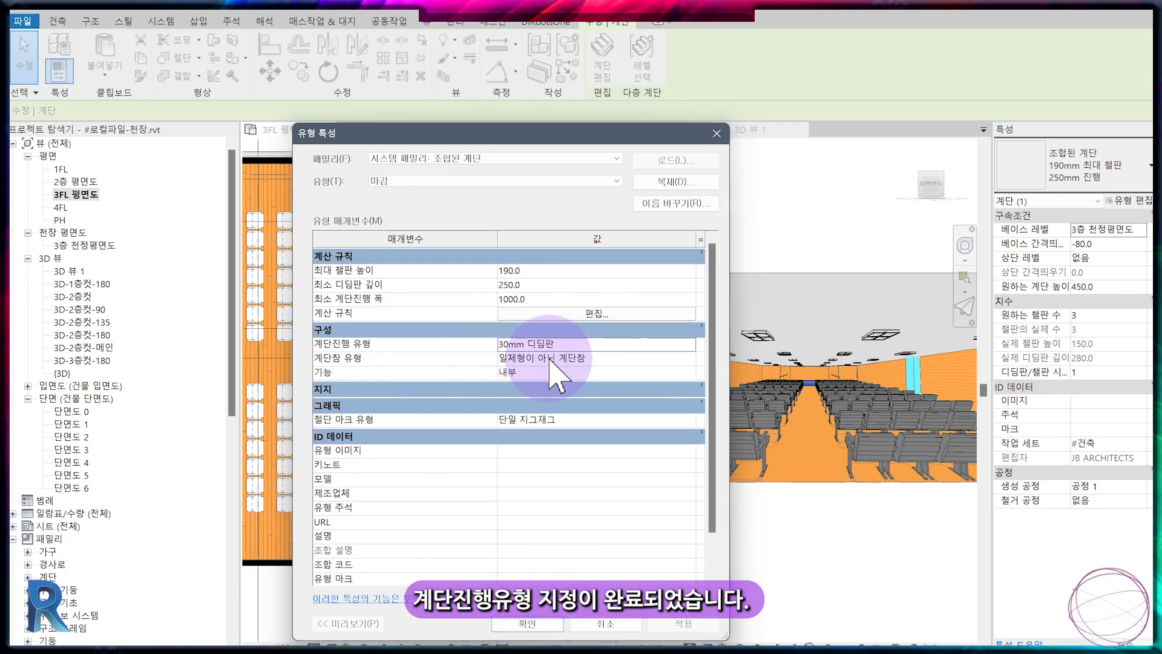
Check the landing type 일체형이 아닌 계단참 with 계단진행과 동일 enabled, and apply the 마감 type to the copied stair.
click(694, 358)
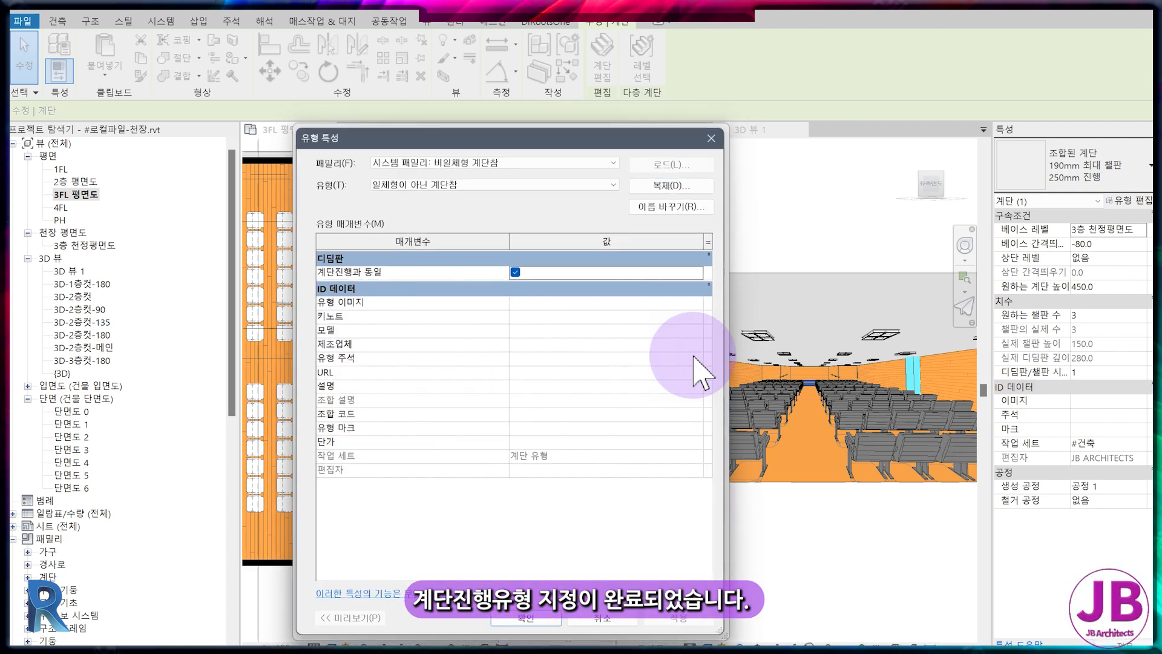
click(461, 192)
click(540, 622)
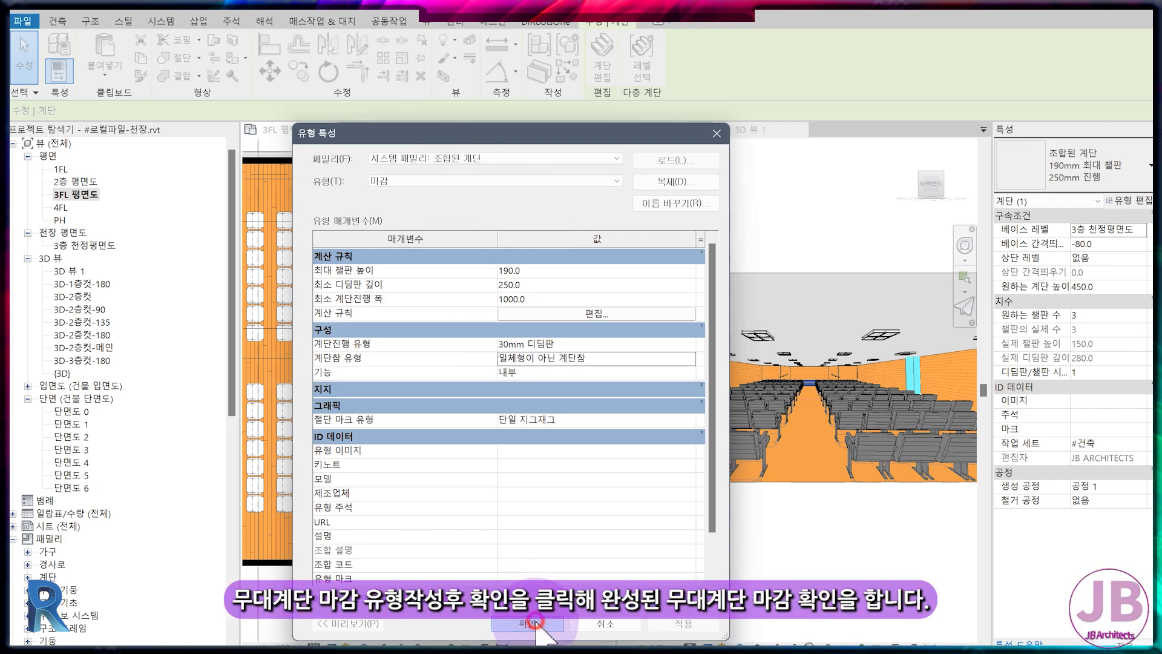
click(535, 623)
key(Escape)
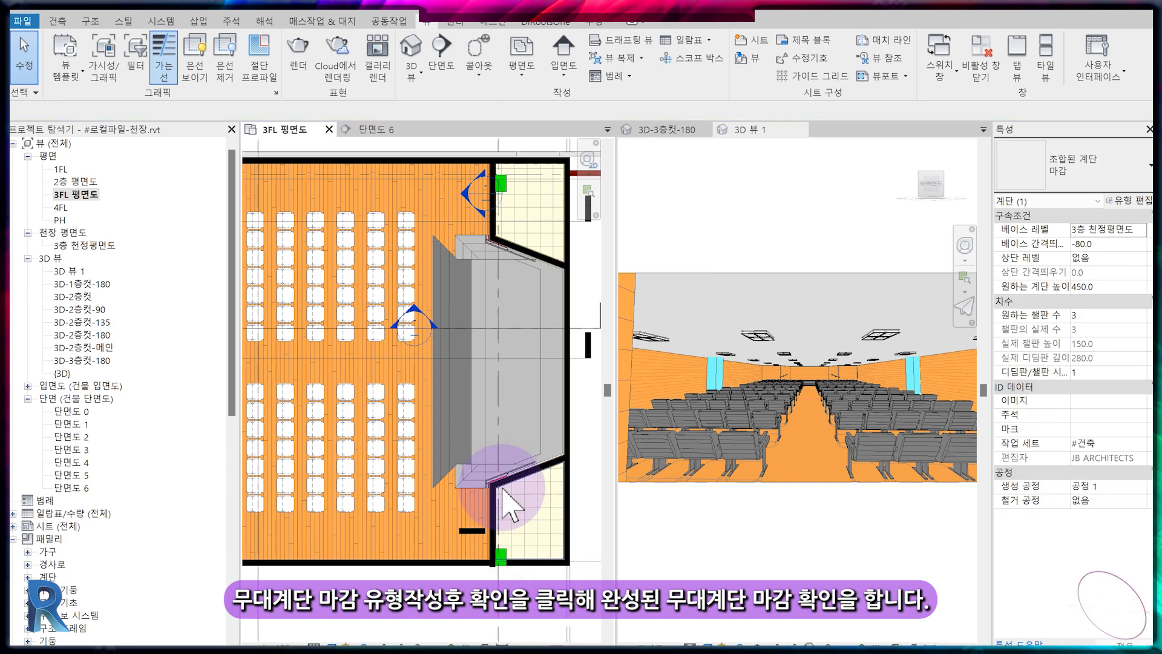
Align the finish stair's riser with the structural stage stair's riser in section 단면도 6.
click(475, 404)
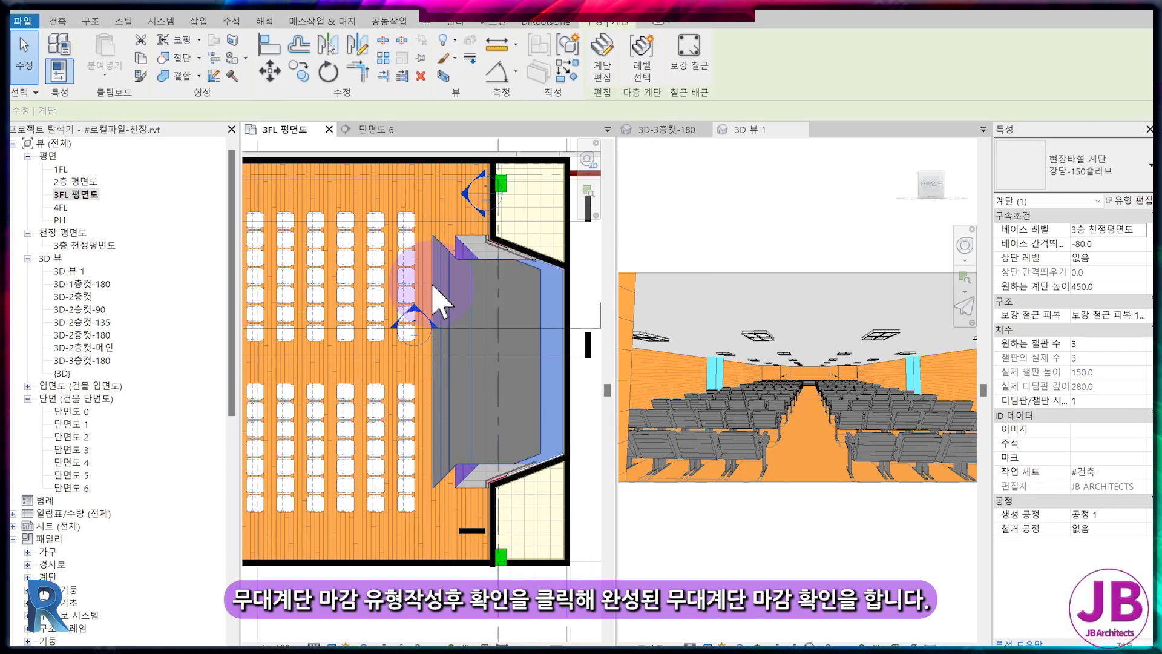
click(387, 129)
key(Escape)
scroll(379, 436, up, 3)
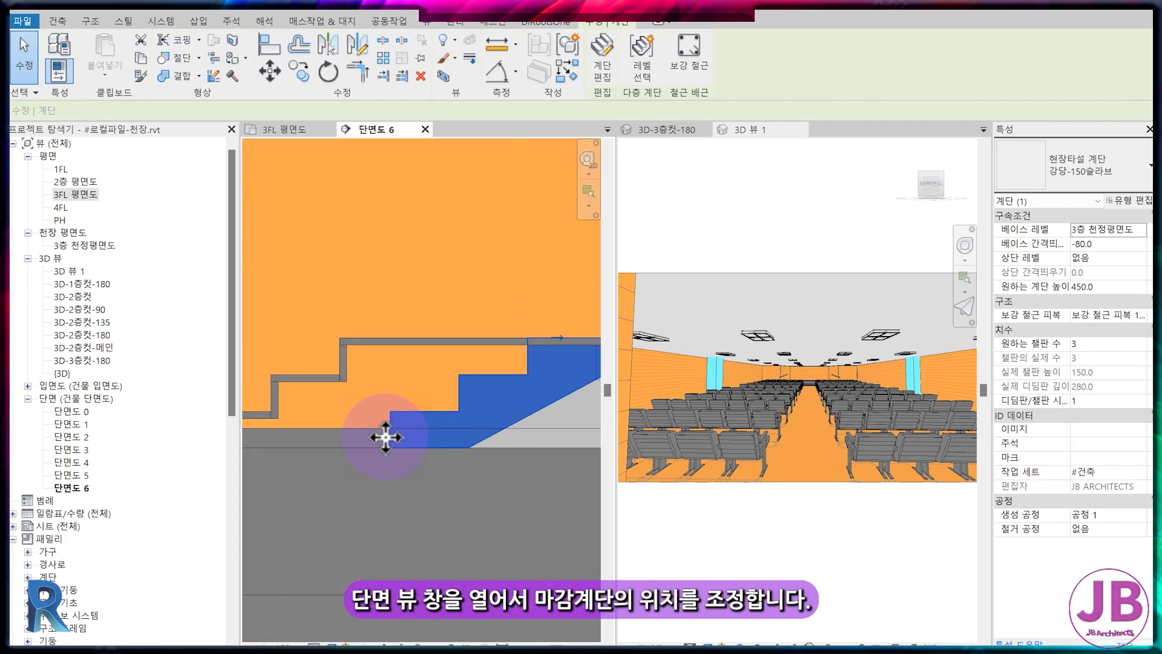
scroll(488, 371, up, 2)
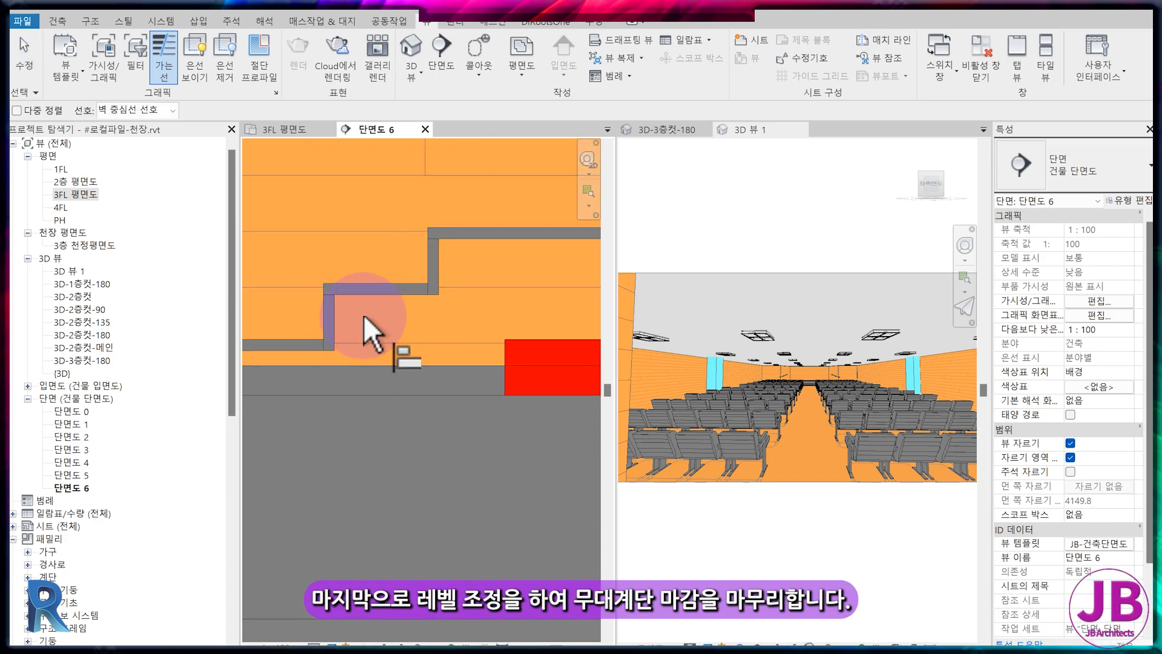
click(337, 314)
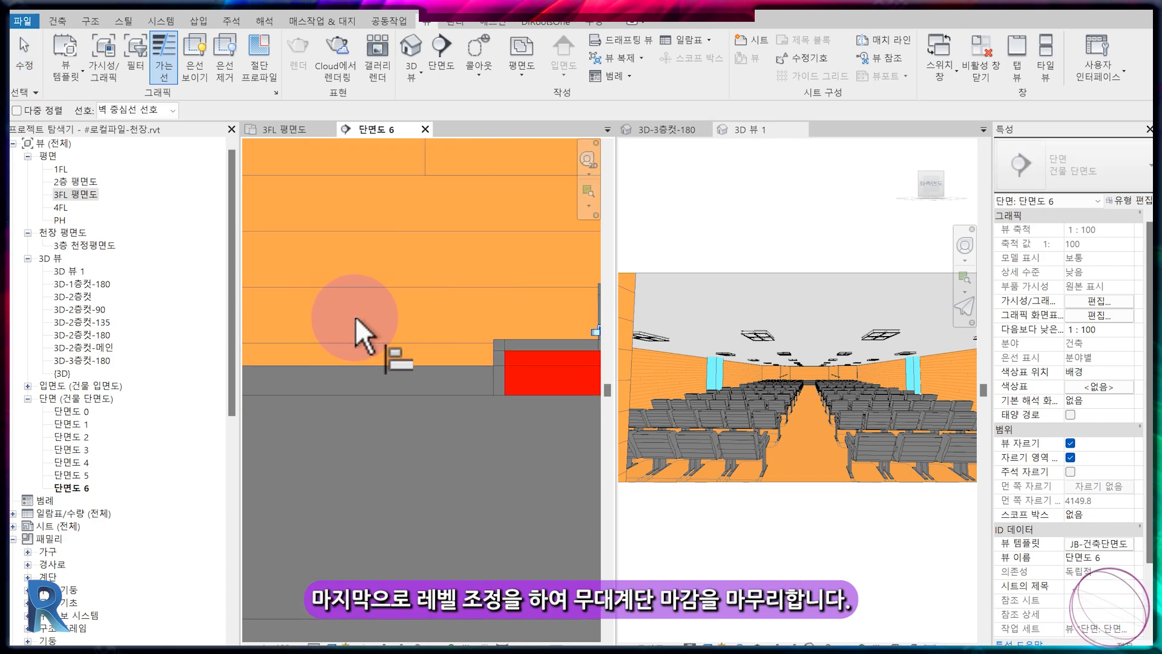
Lower the section box top in the 3D-3층컷-180 view to cut below the ceiling and expose the stage stairs.
click(289, 148)
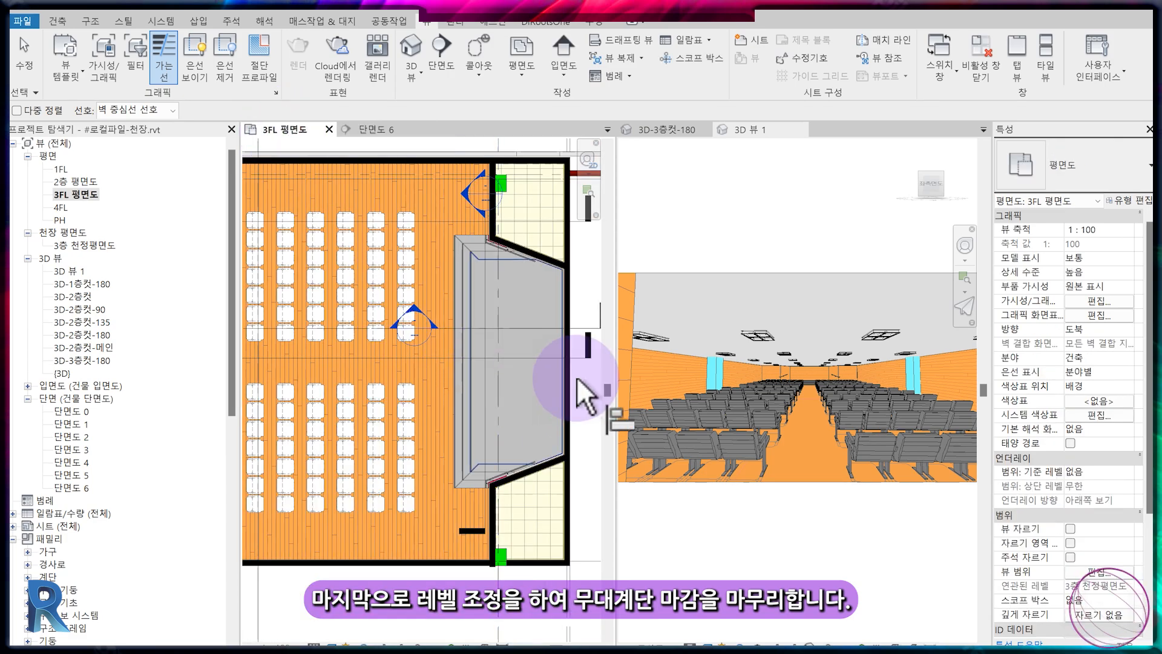
click(673, 131)
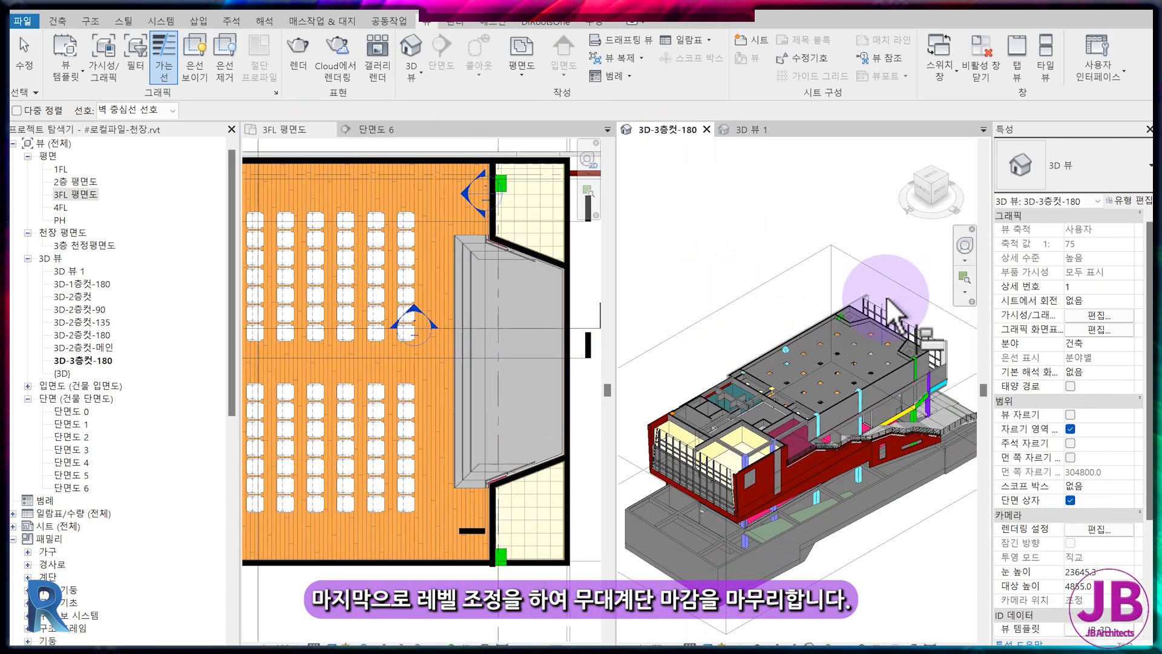
click(789, 368)
drag(779, 393, 780, 411)
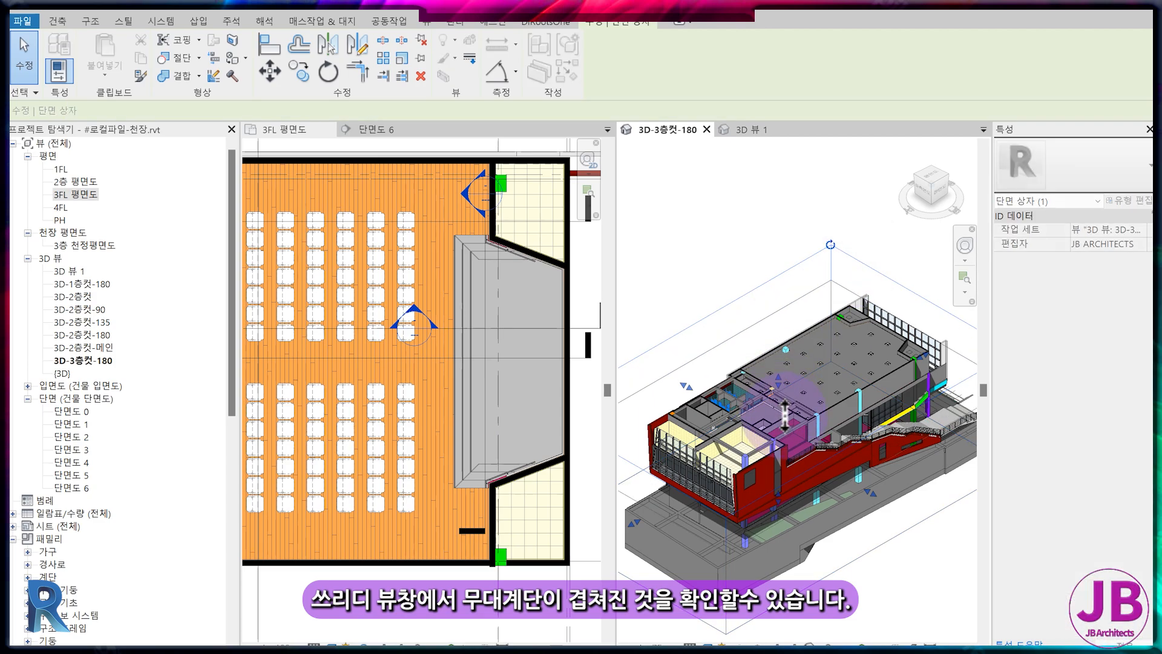
key(Escape)
scroll(883, 369, up, 2)
middle_drag(883, 369, 828, 313)
scroll(835, 330, up, 3)
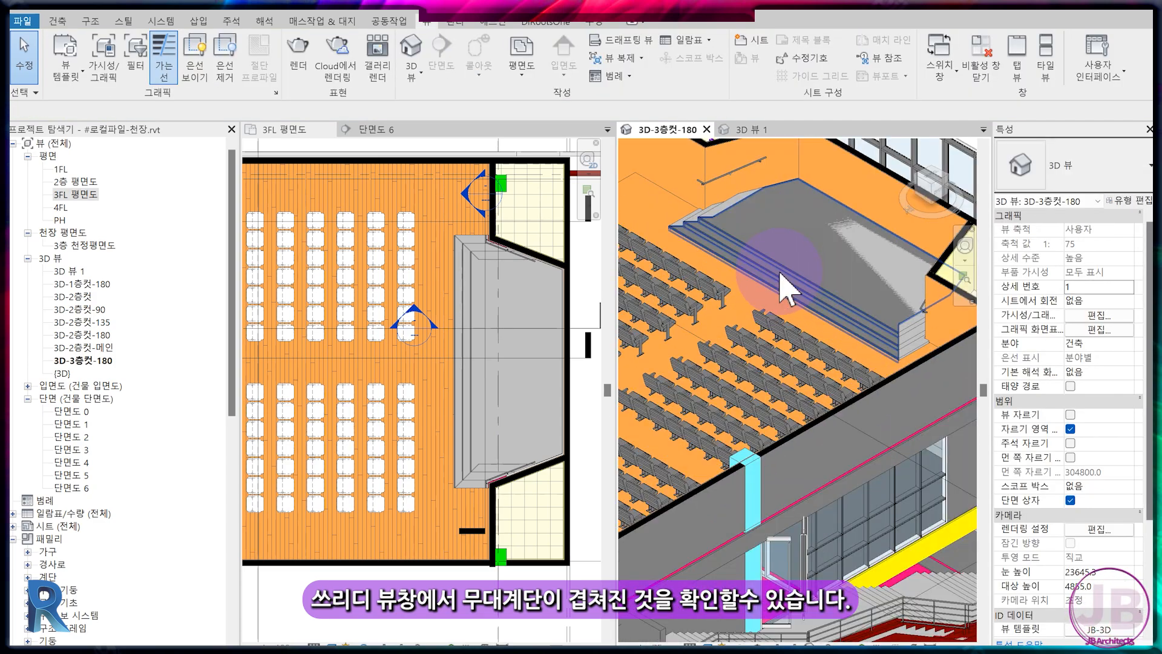
Assign the material 침엽수, 재목 to the treads of the finish stair's 30mm 디딤판 run type.
click(760, 267)
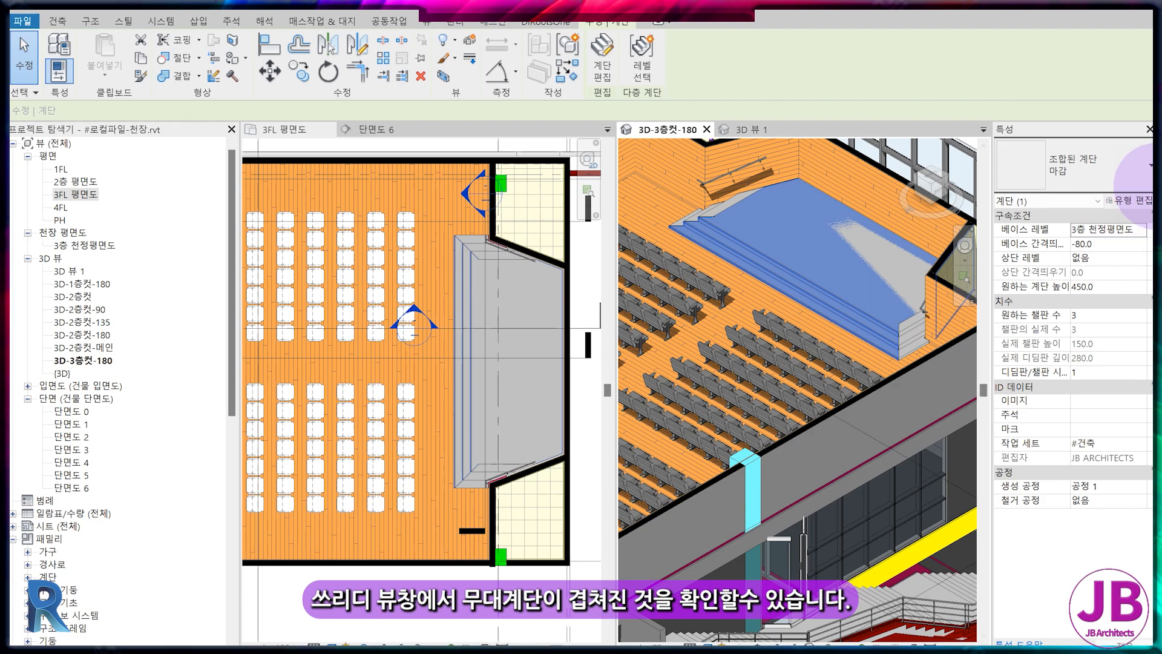
click(1129, 200)
click(695, 344)
click(692, 272)
click(690, 270)
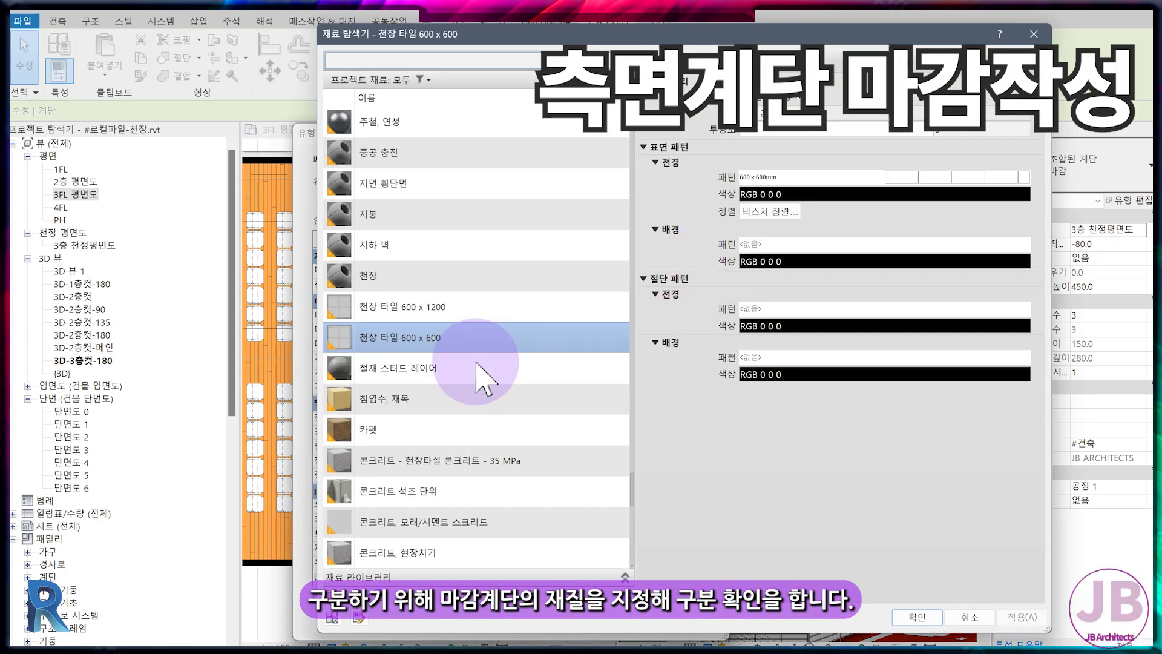
click(388, 400)
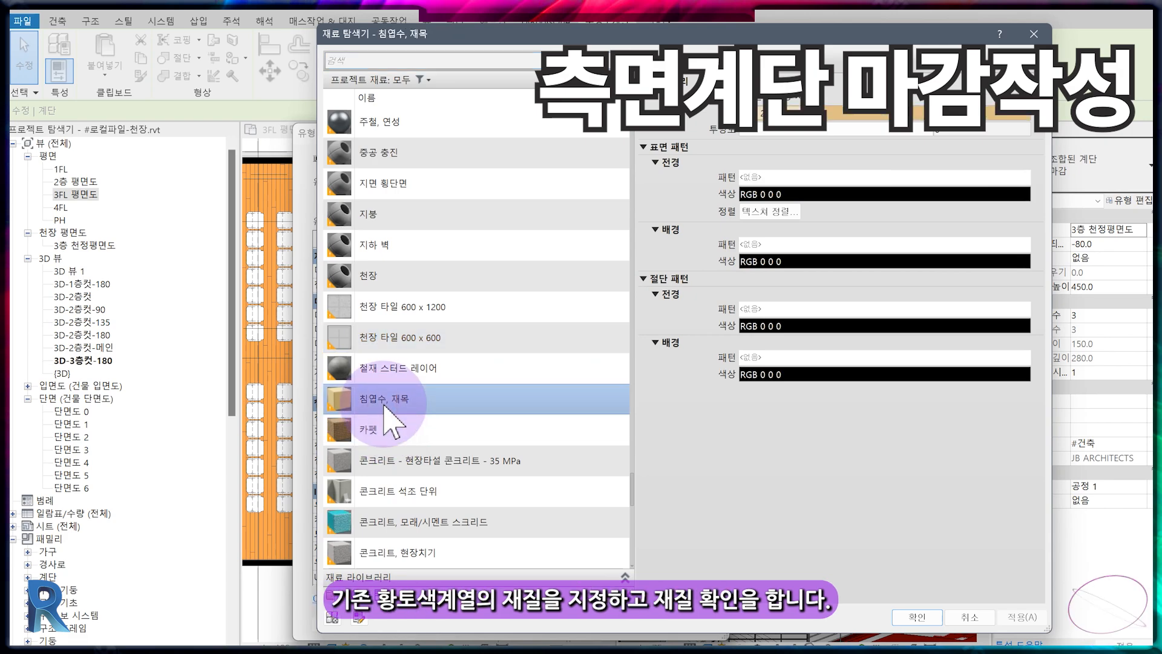
click(919, 616)
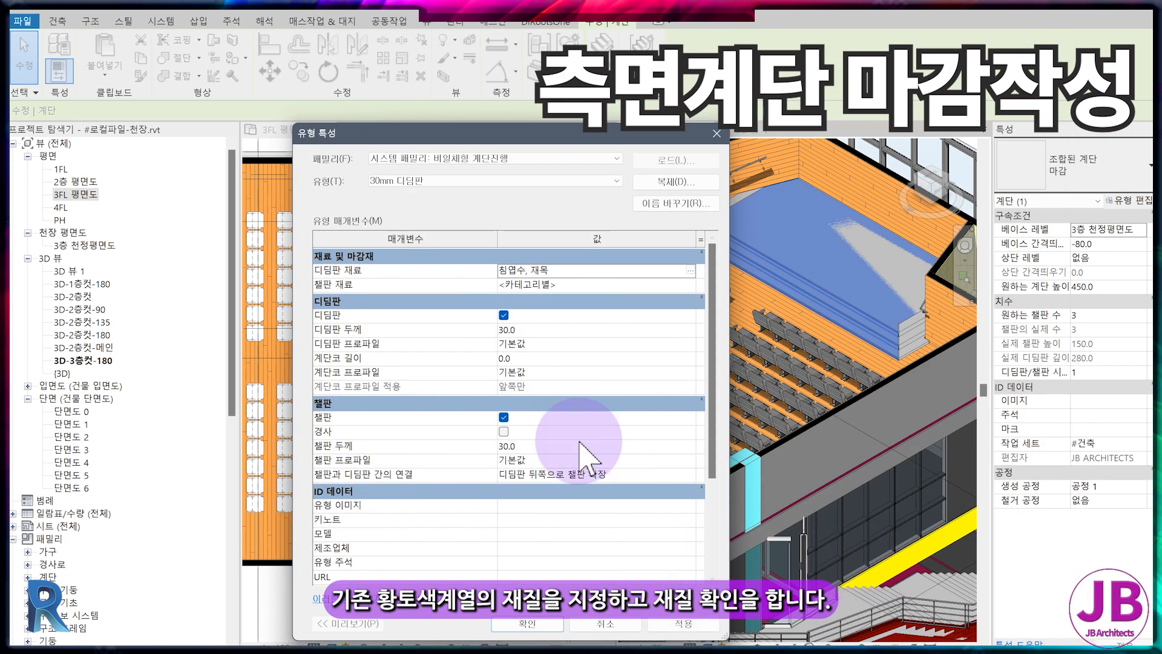
Assign 침엽수, 재목 to the risers of the 30mm 디딤판 run type and apply the stair type changes.
click(666, 284)
click(689, 284)
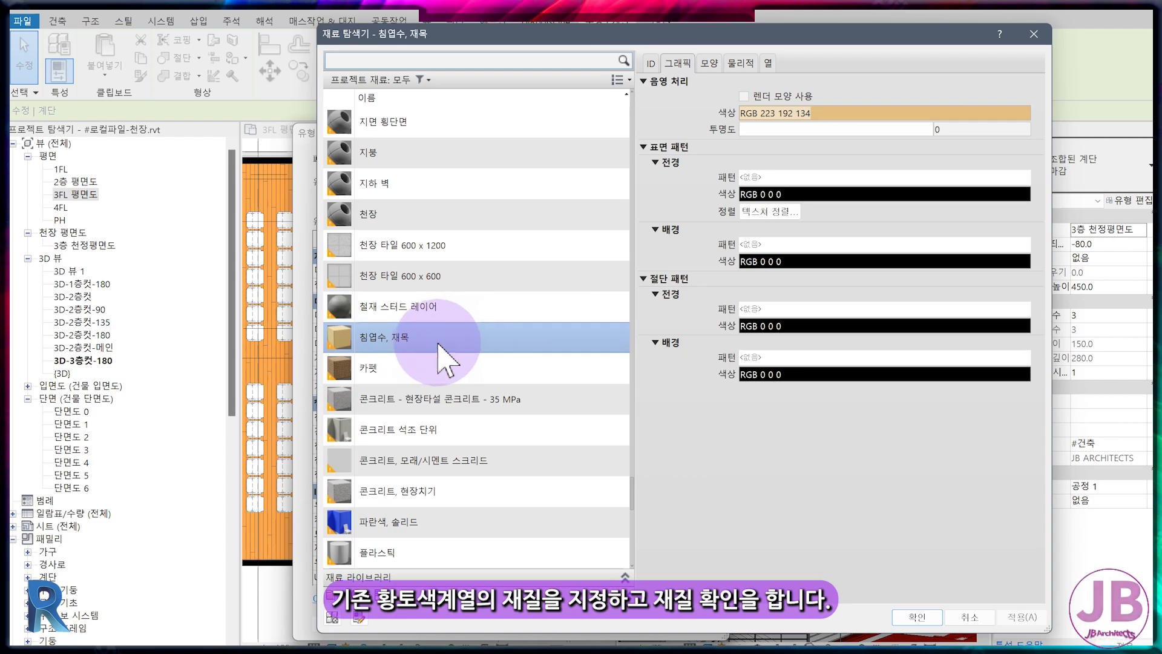
click(920, 622)
click(503, 621)
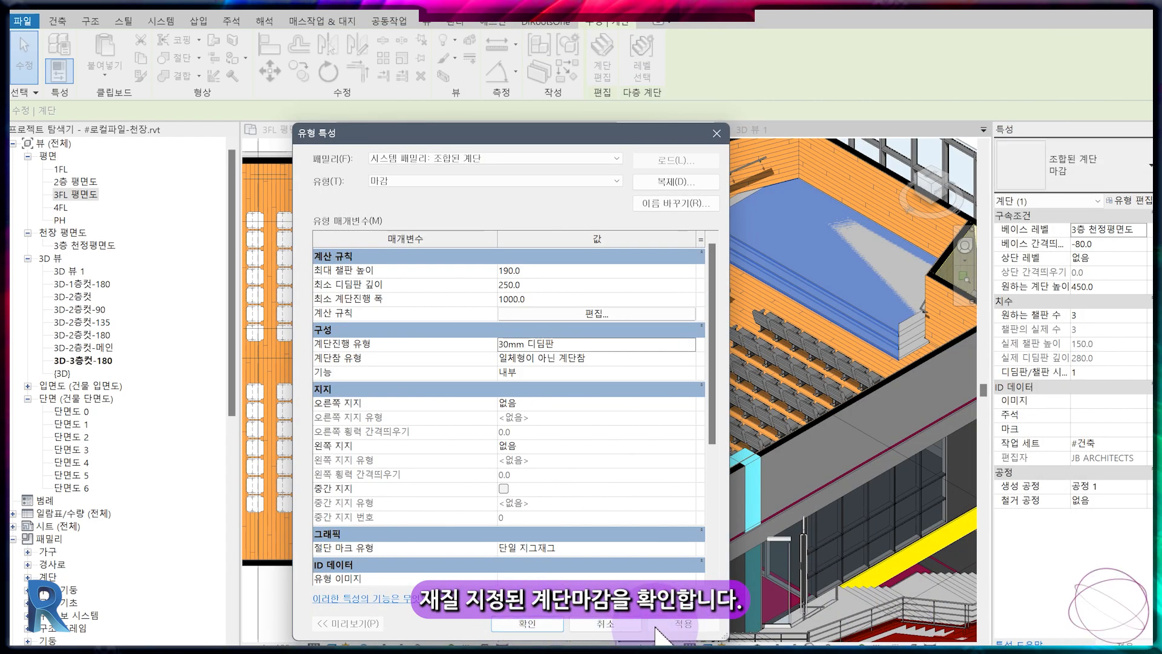
click(528, 628)
key(Escape)
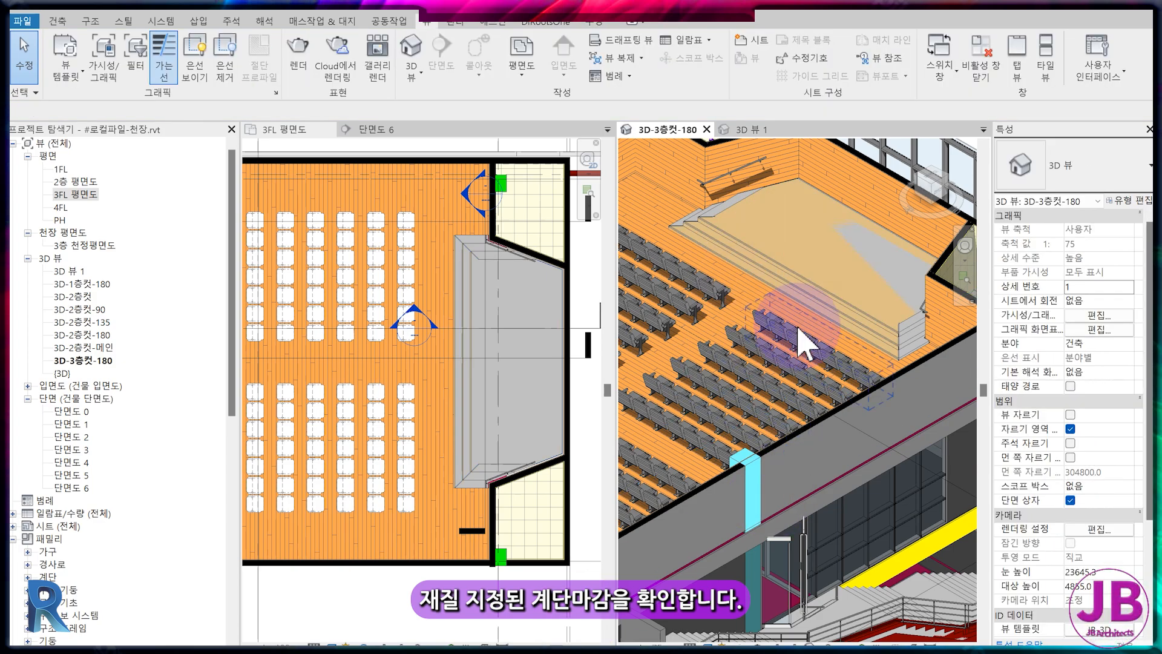
Set the finish stage stair's base offset to -50 in section 단면도 6.
click(374, 129)
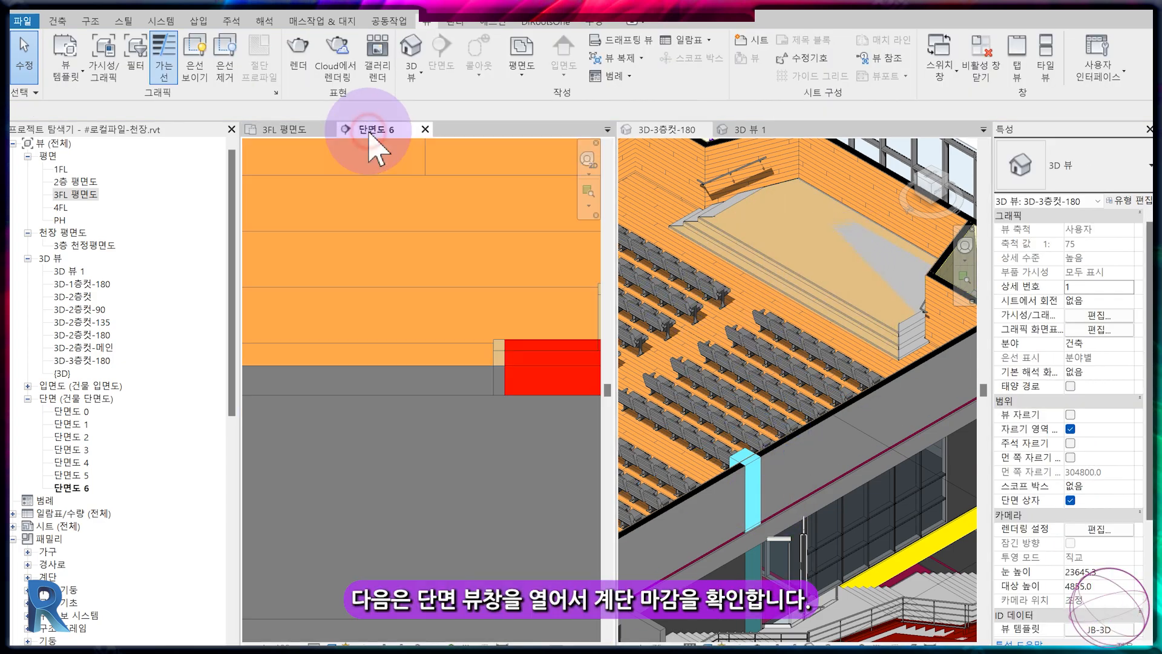
scroll(466, 411, up, 3)
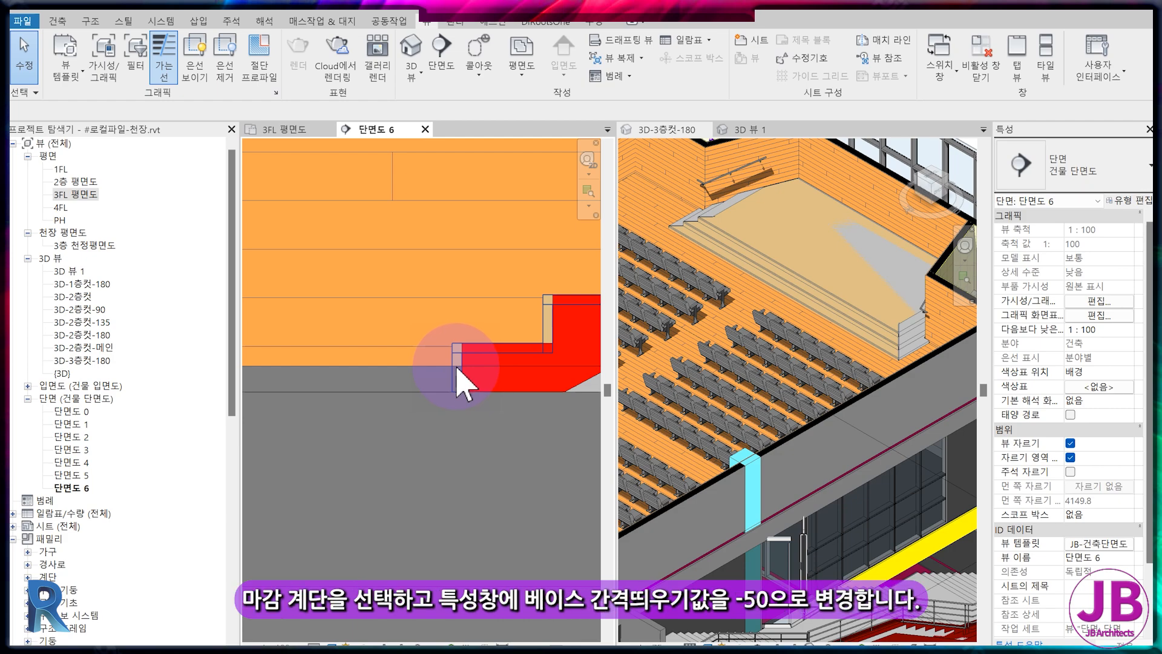
click(461, 384)
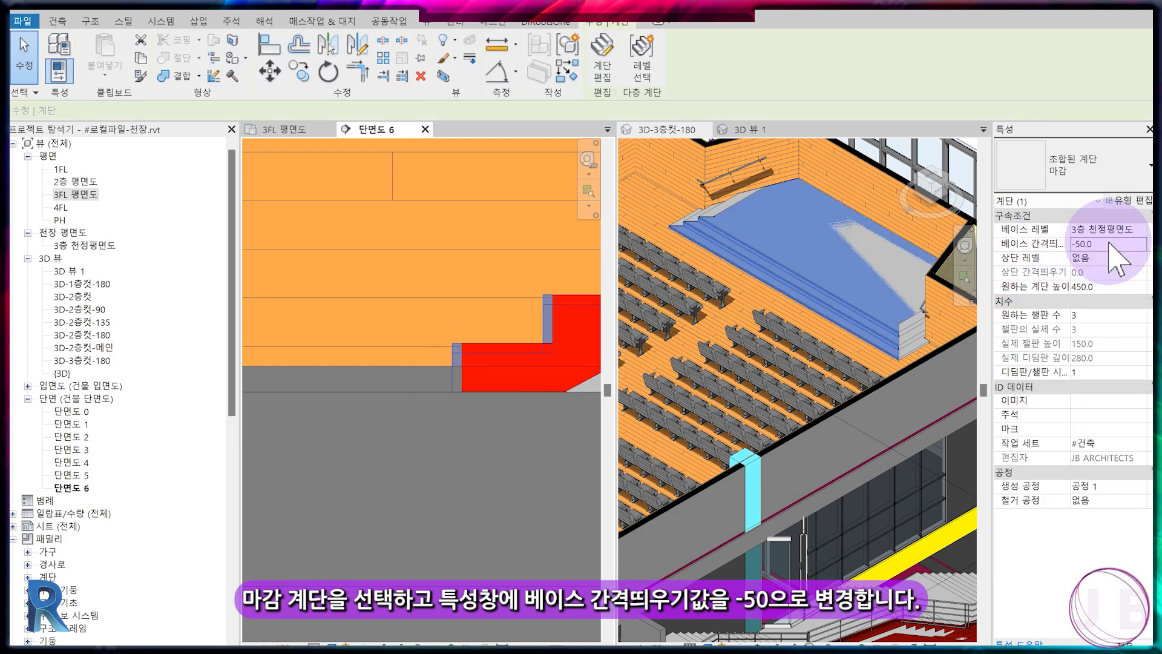
key(Escape)
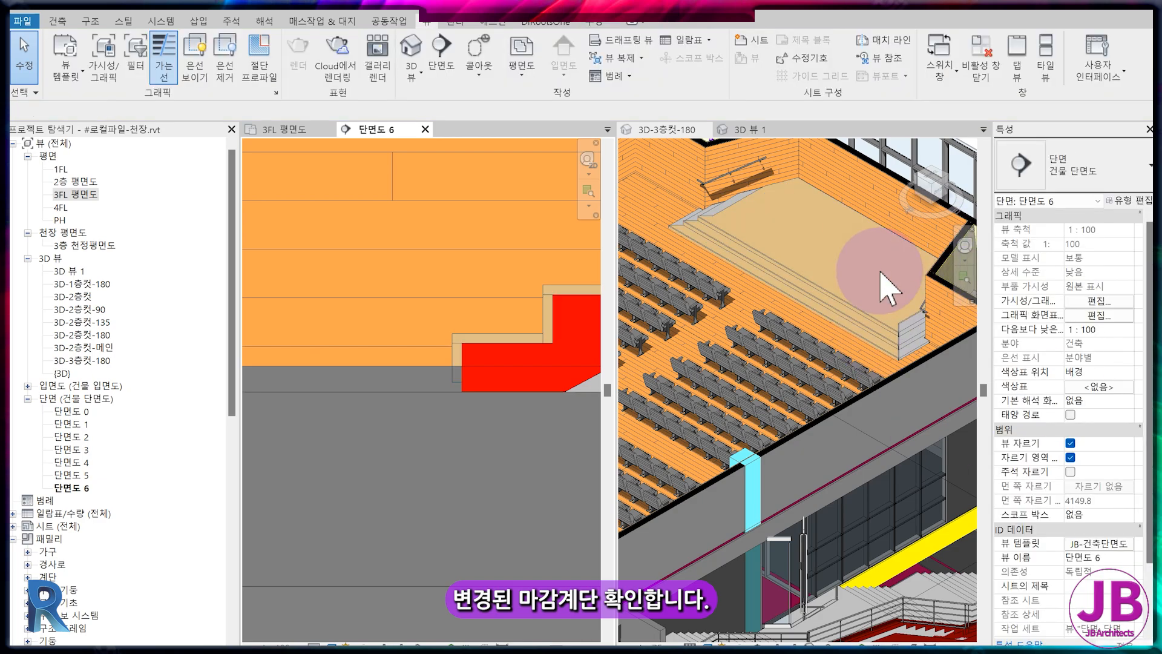
scroll(819, 341, down, 1)
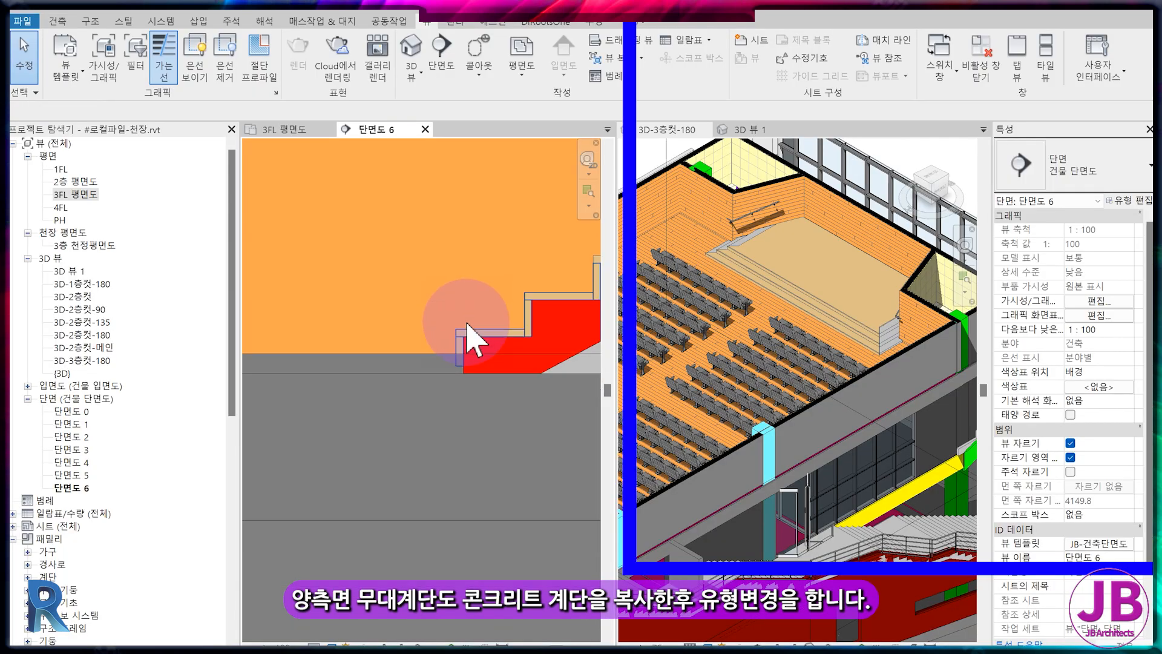
scroll(563, 363, down, 2)
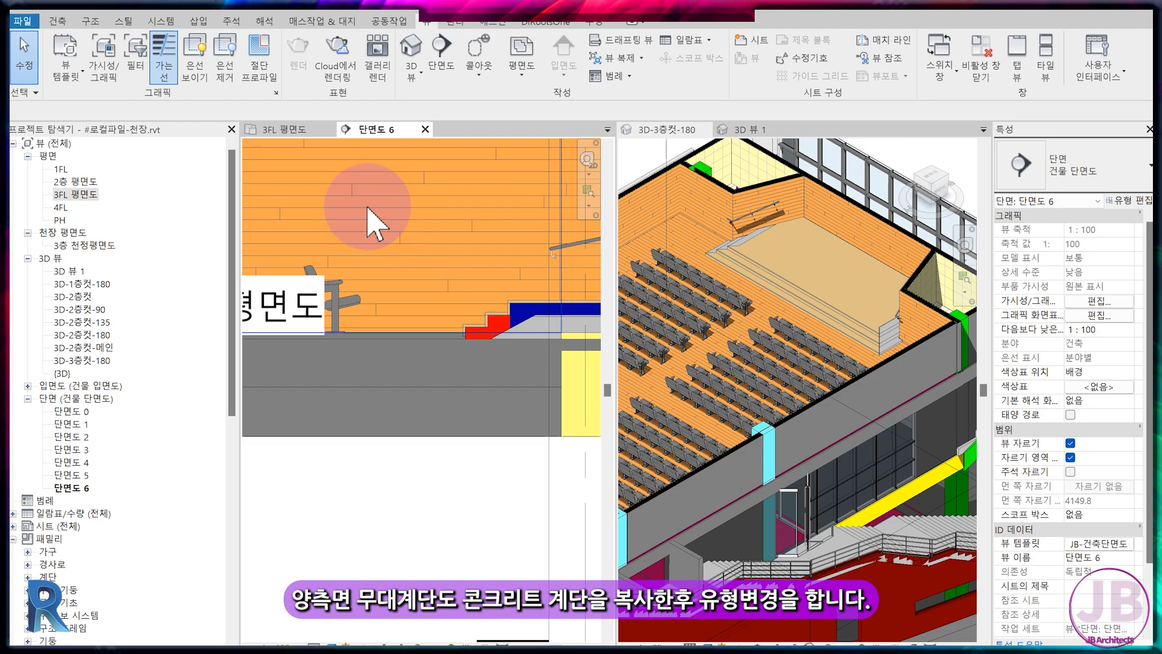
Copy the concrete side stair horizontally by about 480 mm, away from the stage, in section 단면도 1.
click(290, 134)
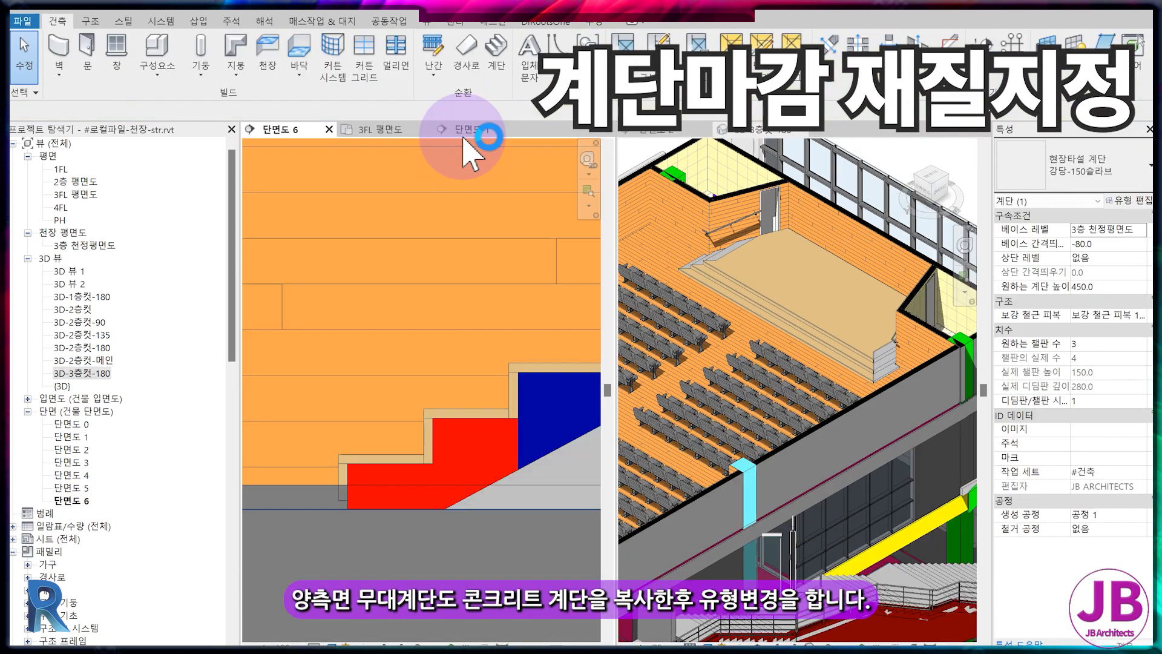
scroll(467, 242, down, 2)
scroll(428, 388, up, 2)
scroll(424, 387, up, 2)
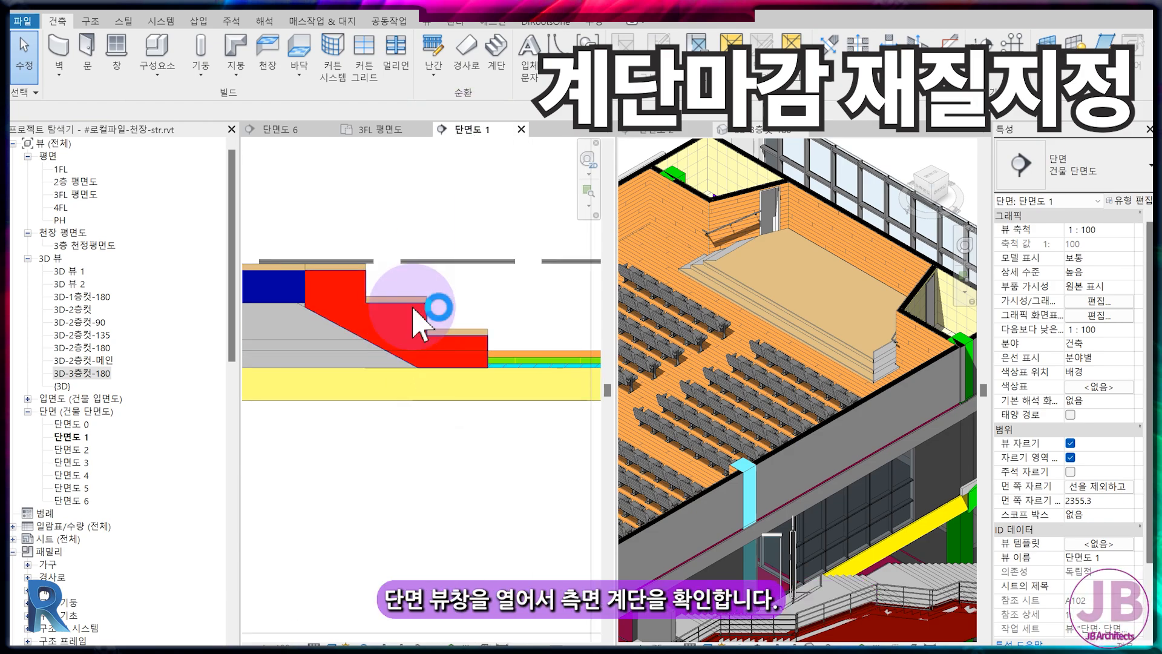
click(413, 304)
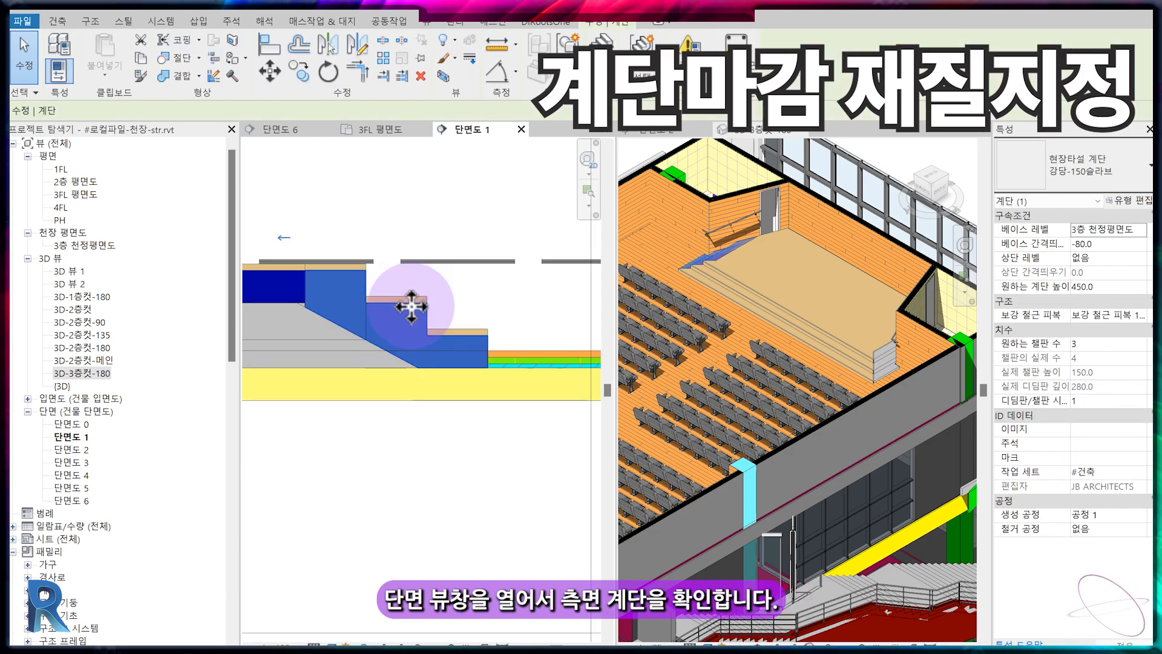
click(298, 71)
click(364, 293)
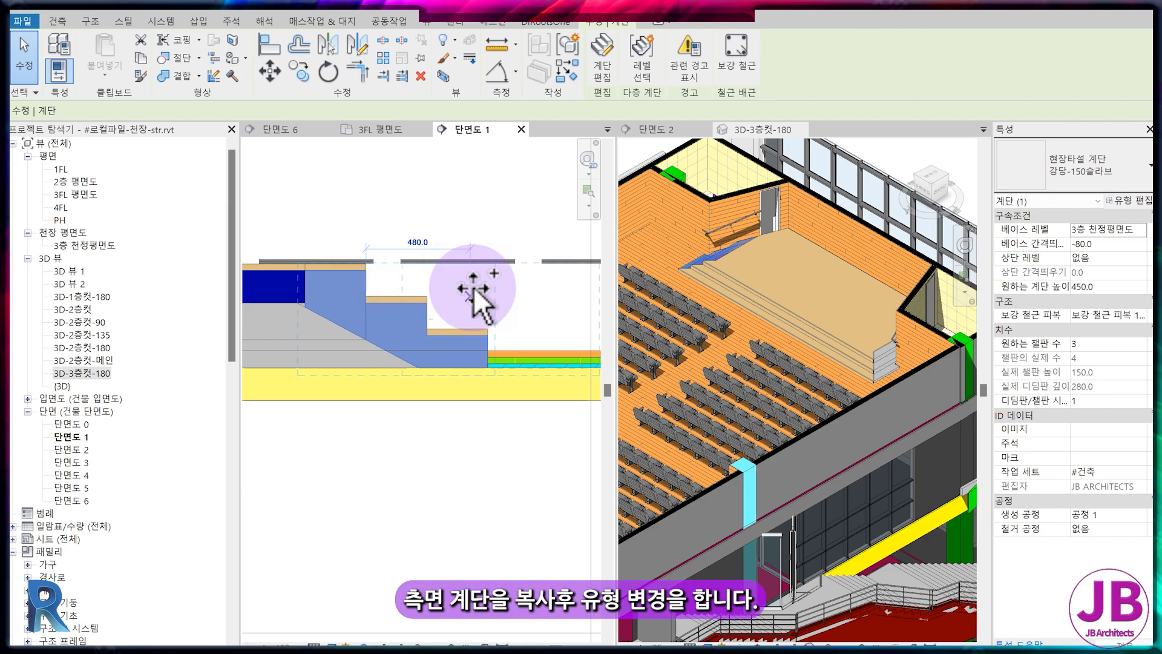
click(472, 288)
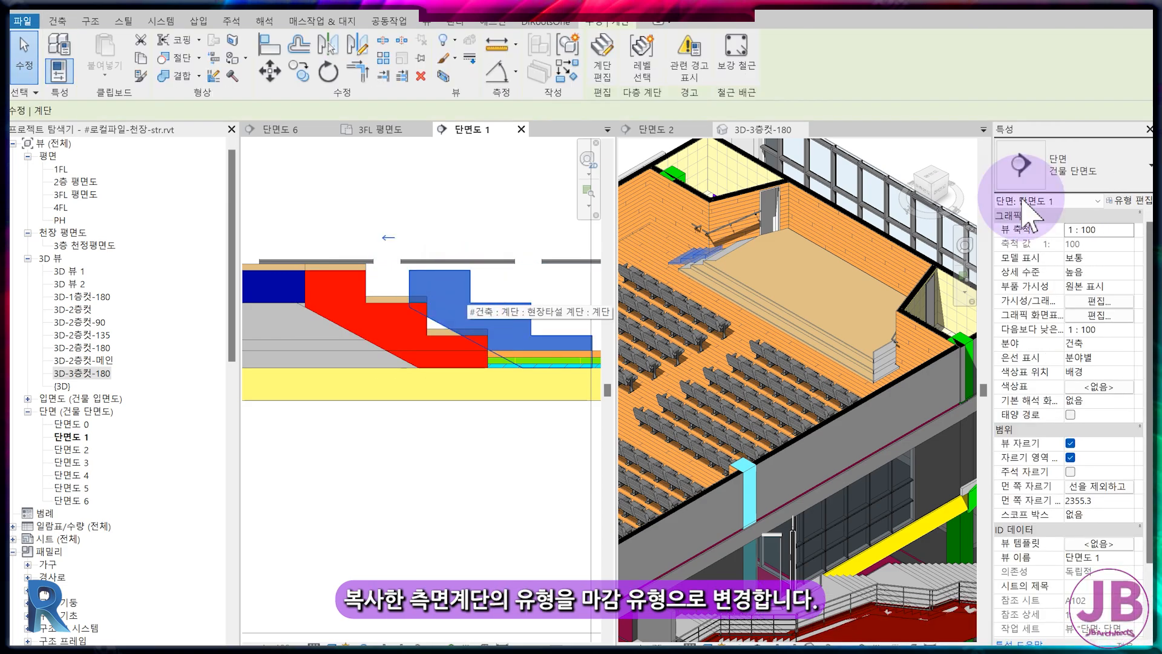
Change the copied side stair to the 조합된 계단 type 마감 and set its base offset to -50.
click(1115, 172)
click(1041, 376)
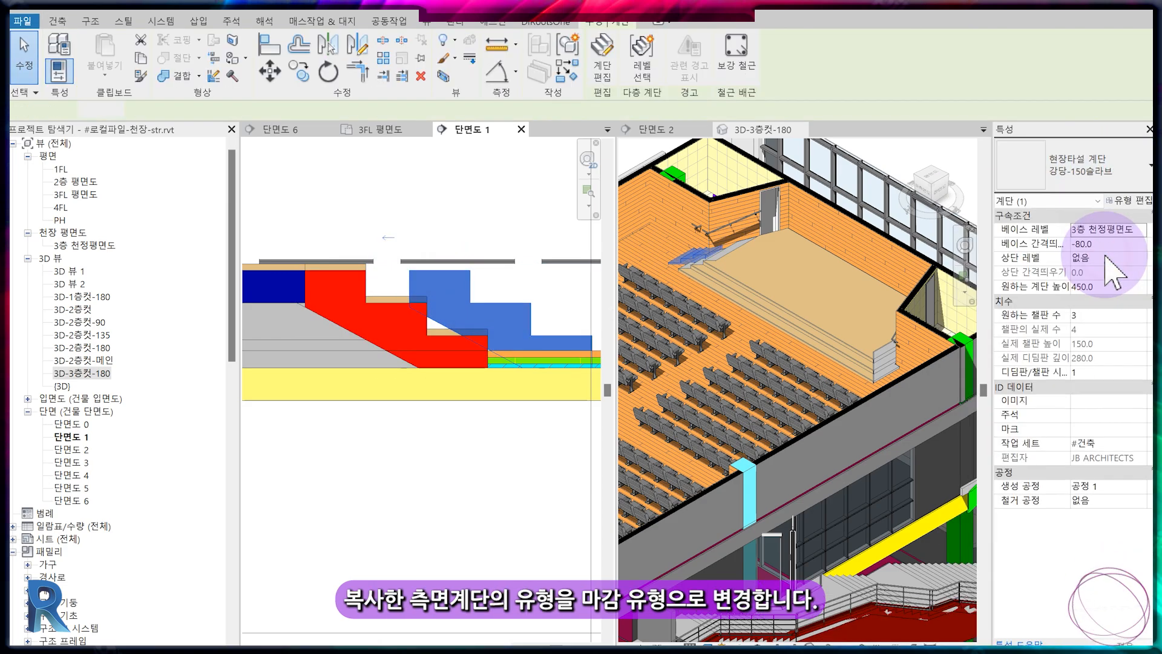
key(Escape)
click(566, 345)
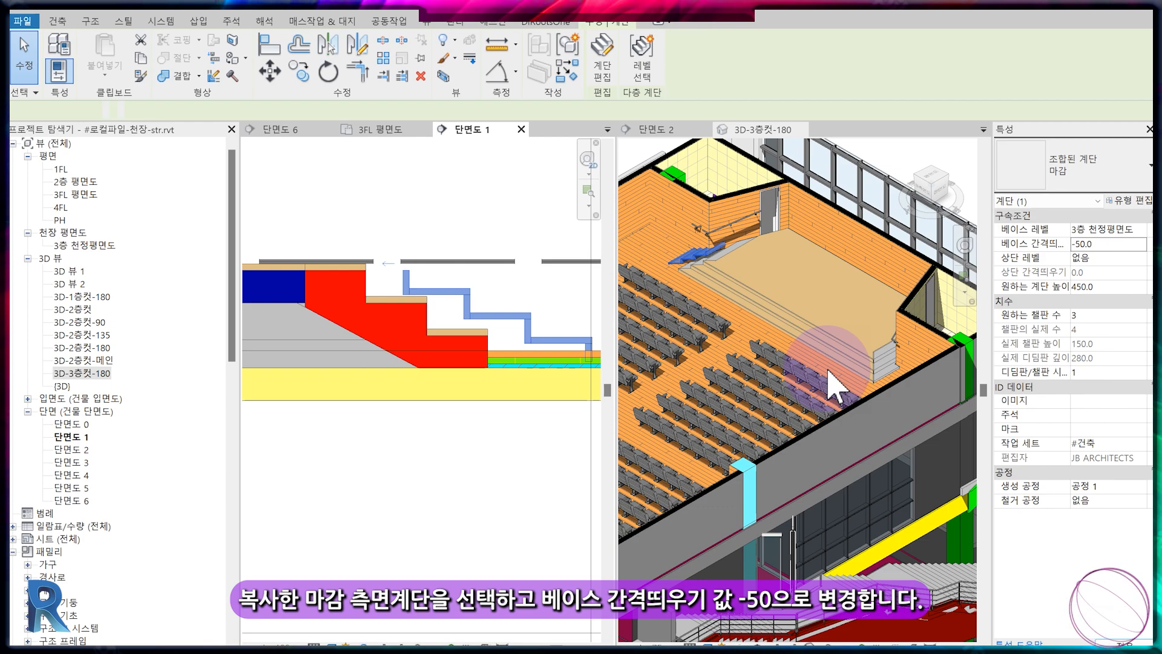
key(Escape)
Align the finish side stair's riser with the concrete side stair's riser face in section 단면도 1.
scroll(524, 381, up, 3)
scroll(487, 362, up, 2)
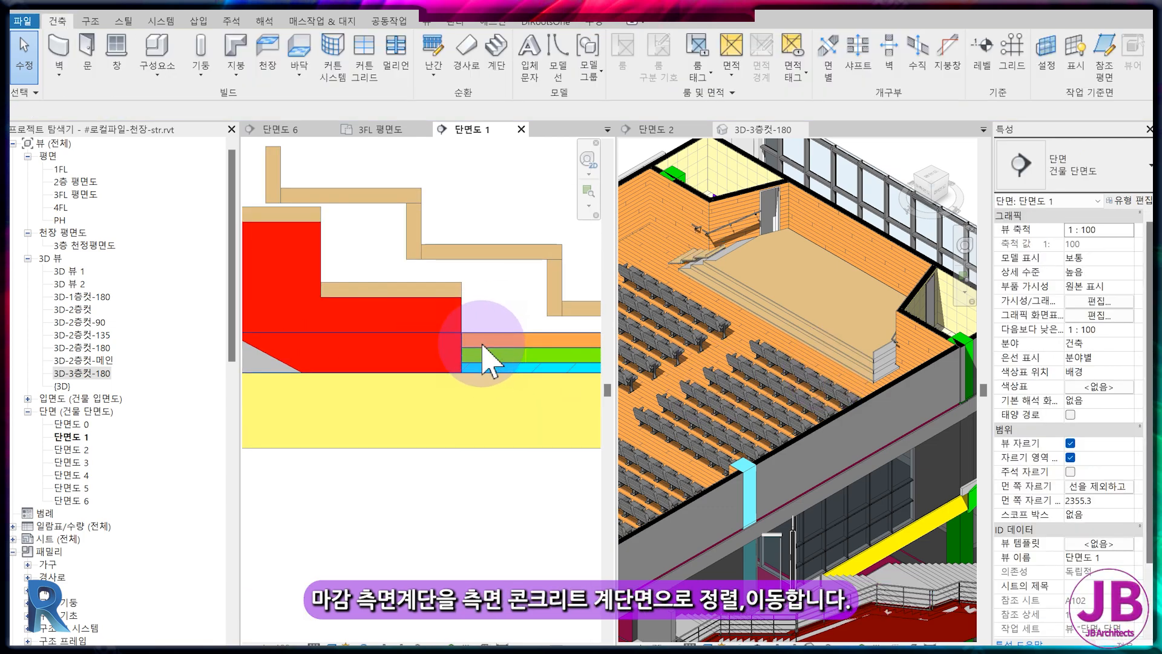
key(a)
key(l)
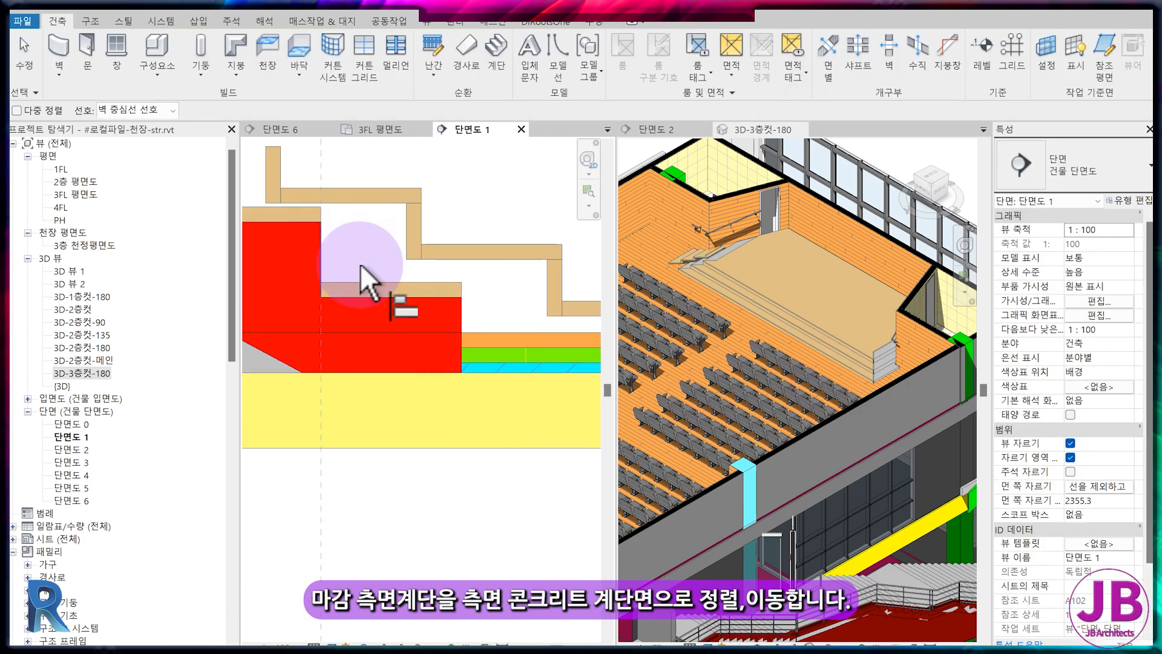
click(544, 285)
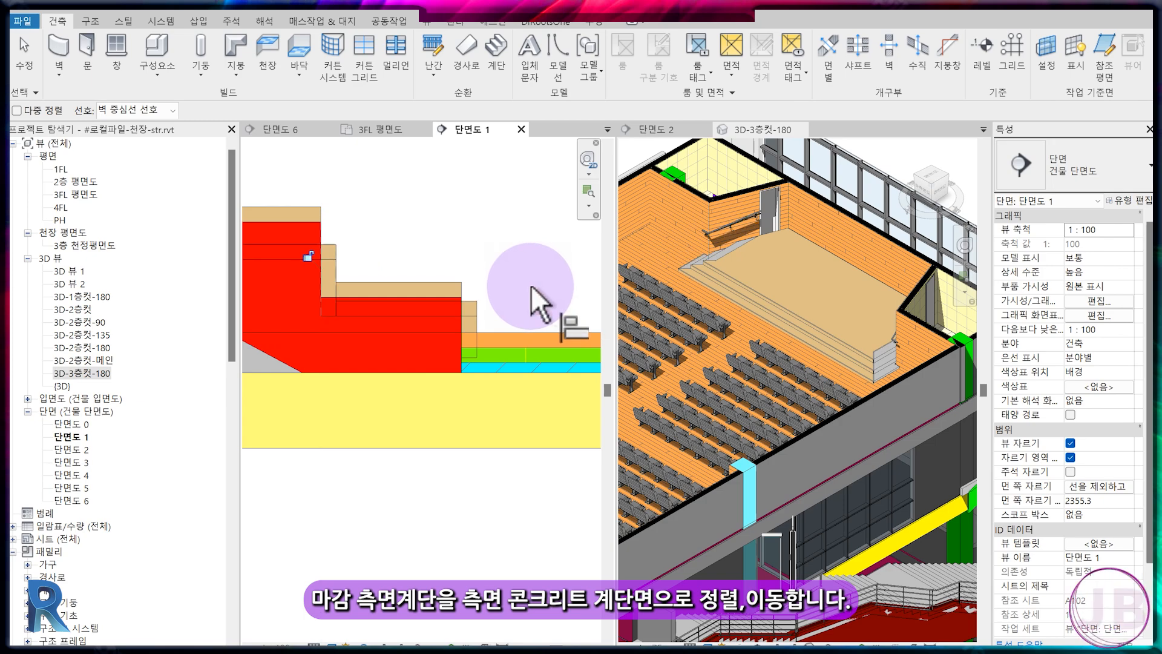
Check the finish side stair's riser count and height against the concrete stair, and locate it in plan 3FL 평면도.
click(470, 310)
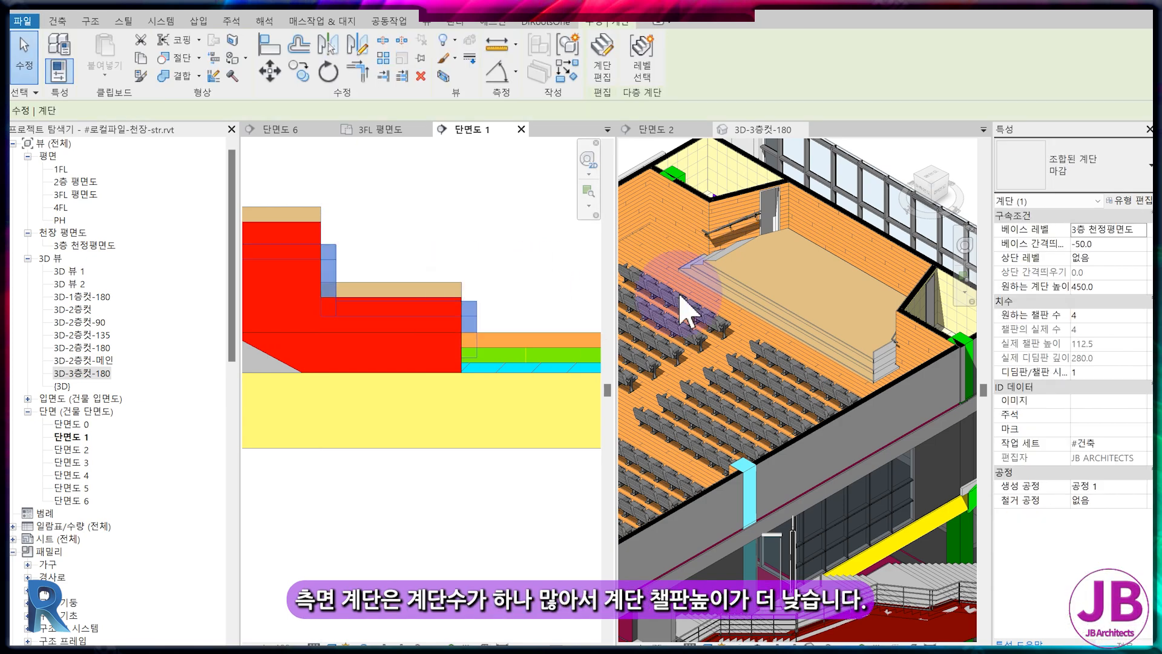
click(451, 277)
click(588, 311)
click(378, 129)
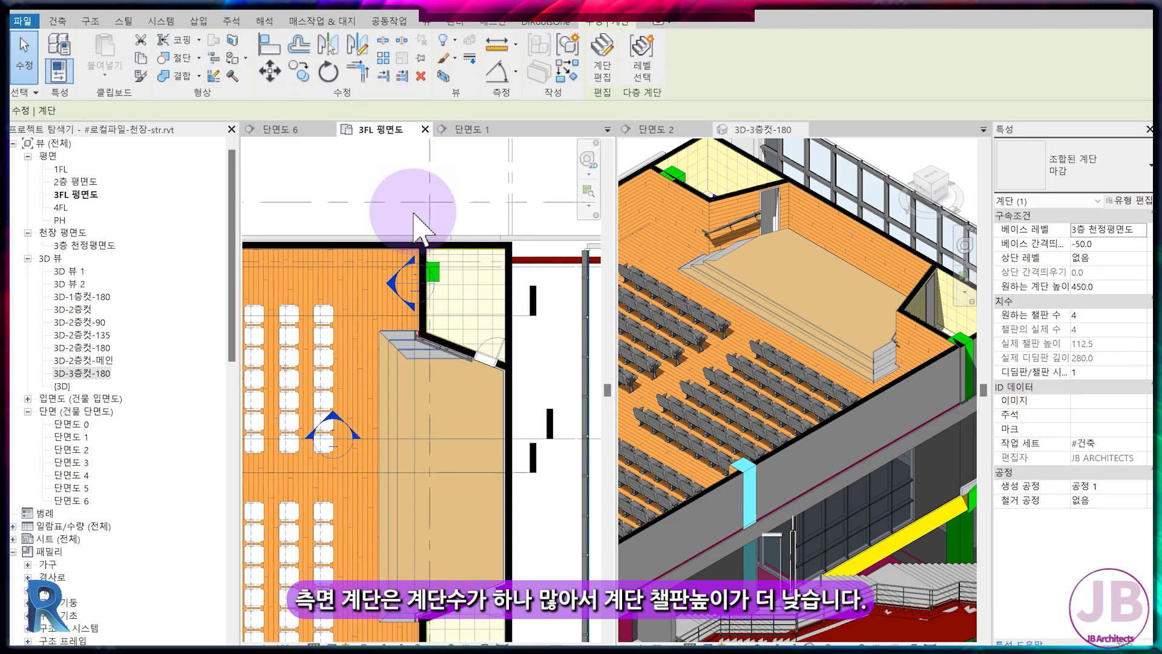
scroll(393, 339, up, 6)
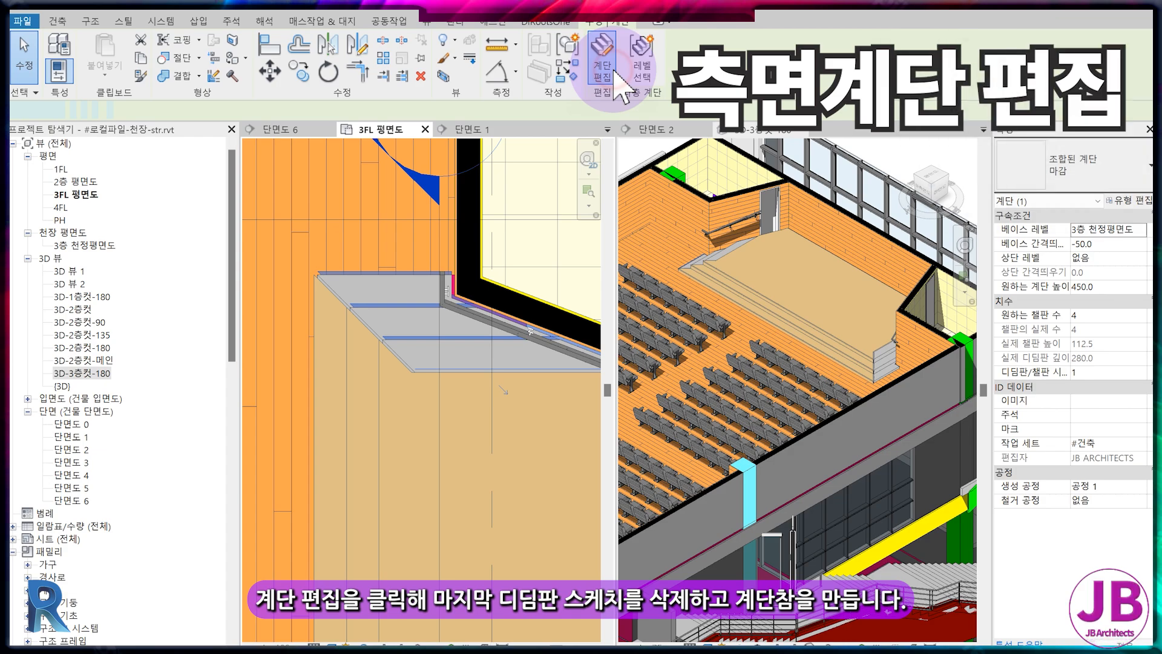
Edit the finish side stair's run sketch to remove the last tread, trimming the boundary to the remaining end riser.
click(615, 71)
click(460, 363)
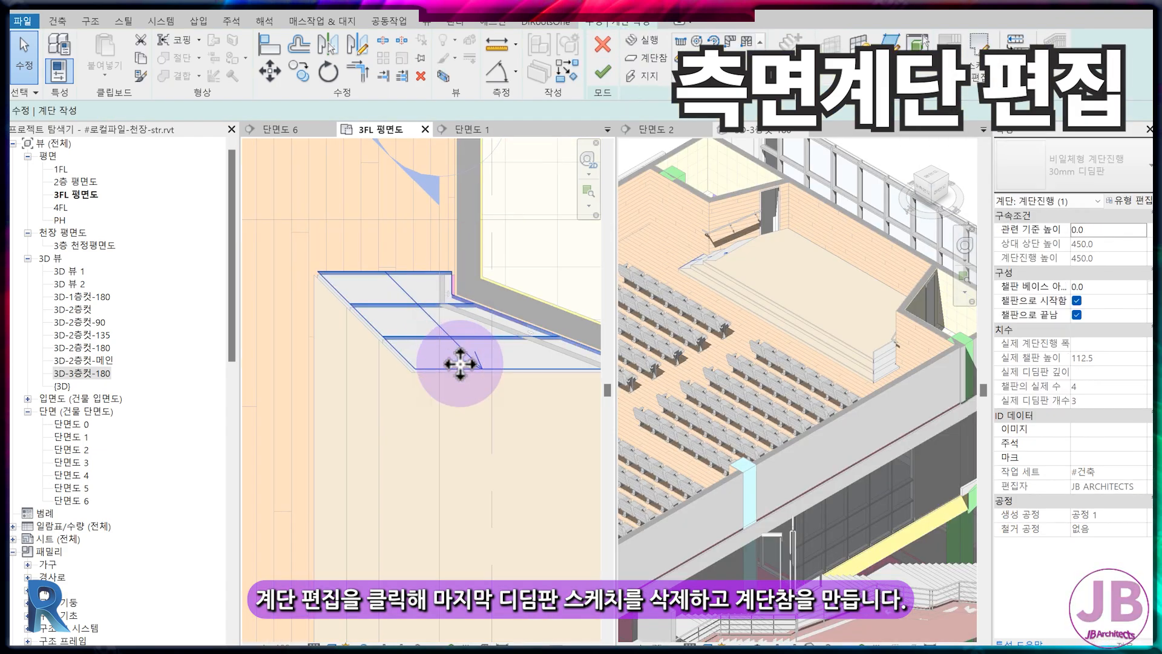
double_click(467, 380)
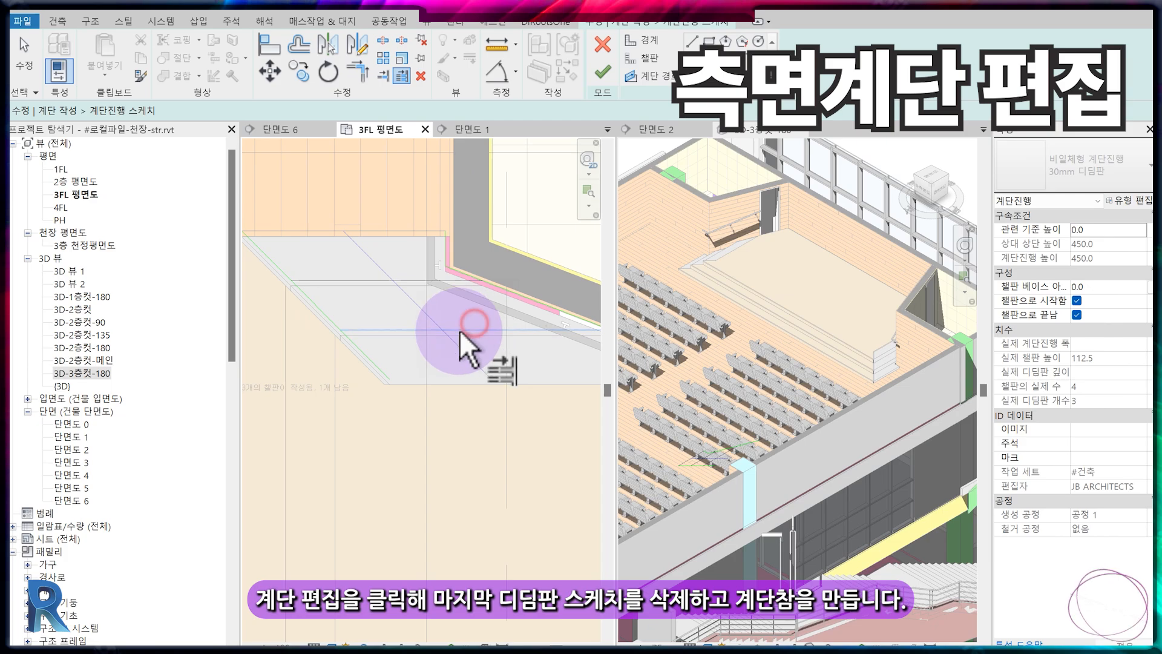
click(429, 330)
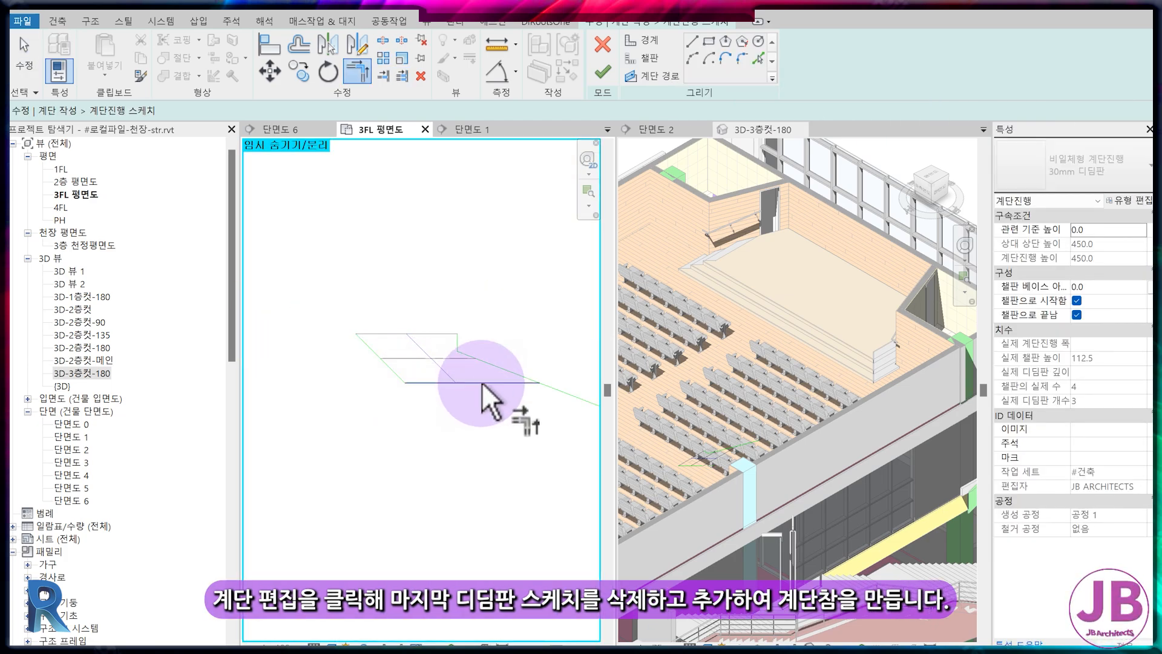
click(516, 382)
click(510, 367)
click(604, 71)
Start a sketched landing and pick its boundary lines around the removed last tread, following the concrete stair edges.
click(649, 59)
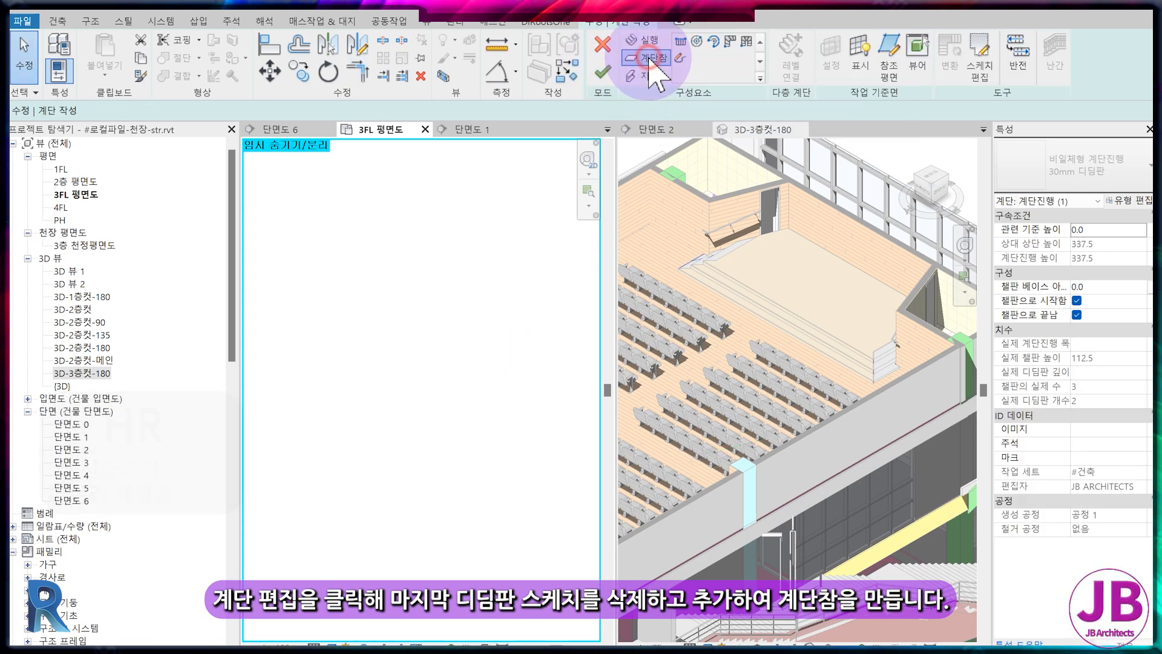
click(695, 42)
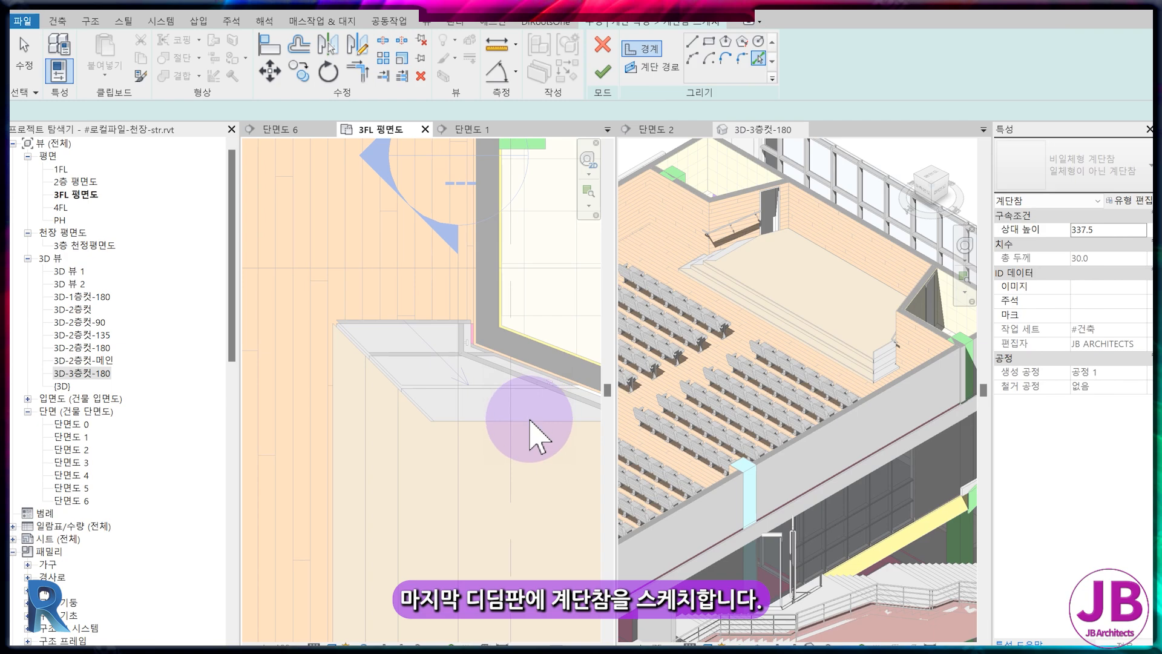
scroll(537, 435, up, 3)
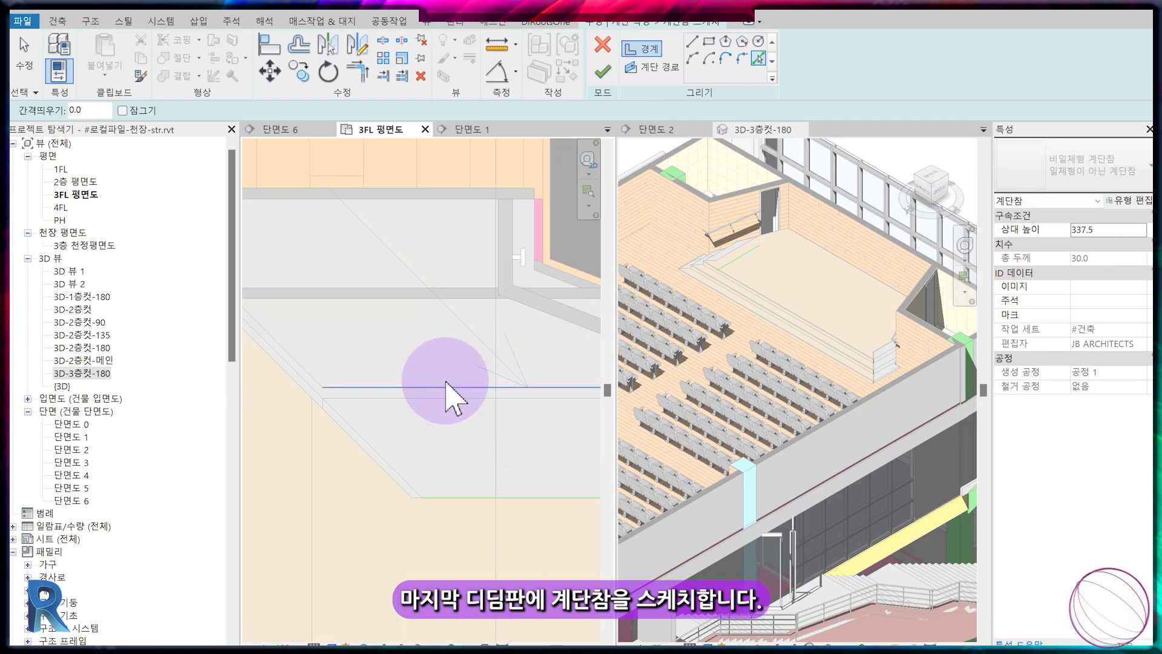
scroll(415, 441, down, 3)
click(401, 445)
middle_drag(542, 440, 304, 445)
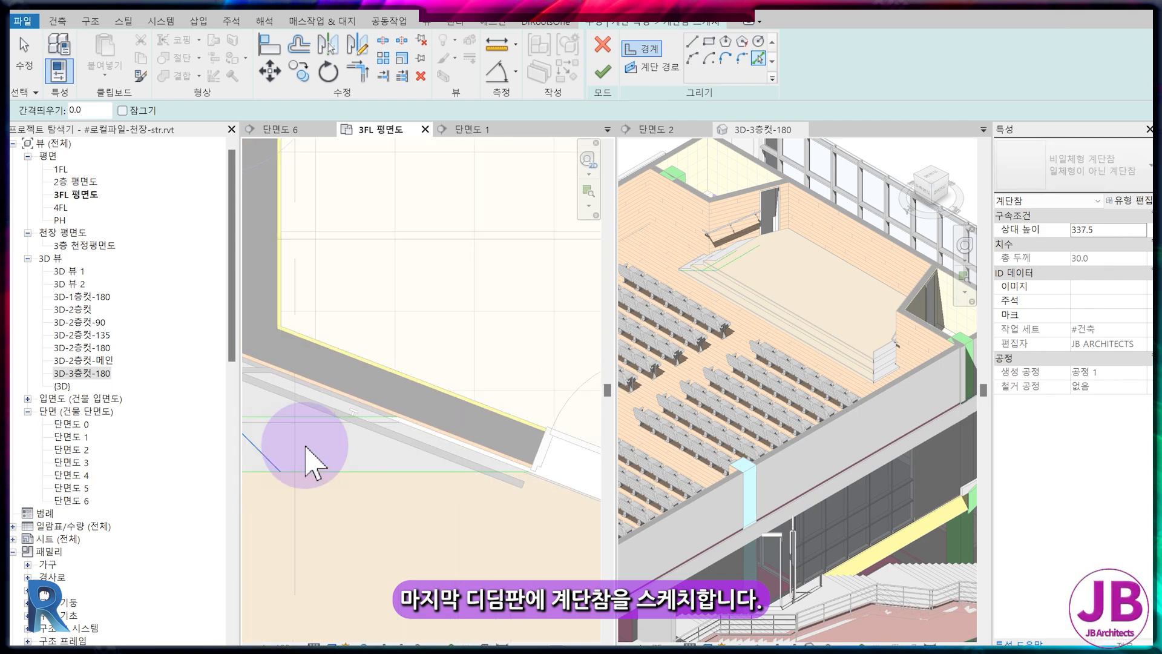
click(450, 442)
middle_drag(393, 475, 487, 487)
key(Escape)
Temporarily isolate the landing's boundary lines and trim them to a corner at the wall side.
click(416, 473)
key(h)
key(i)
click(430, 491)
click(504, 436)
scroll(501, 435, up, 3)
key(t)
key(r)
click(493, 439)
click(430, 417)
Trim the remaining landing boundary corner to close the outline, finish the sketch and reset the plan's temporary isolation.
scroll(426, 439, down, 3)
middle_drag(361, 513, 538, 510)
click(359, 467)
click(377, 435)
key(Escape)
click(603, 74)
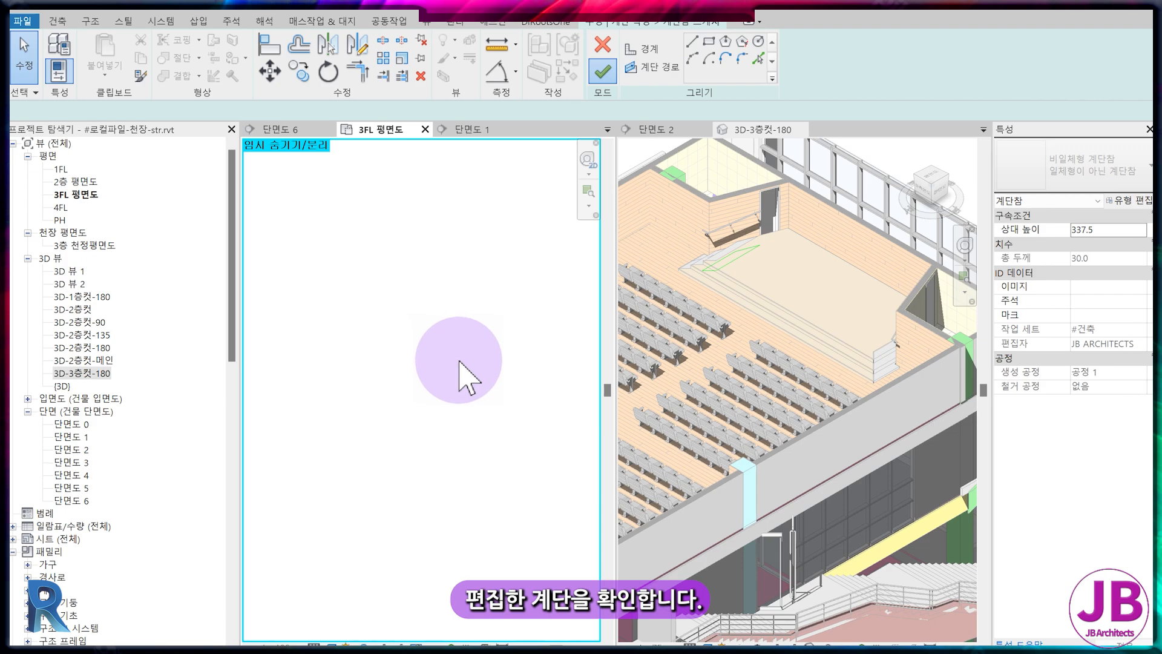
key(h)
key(r)
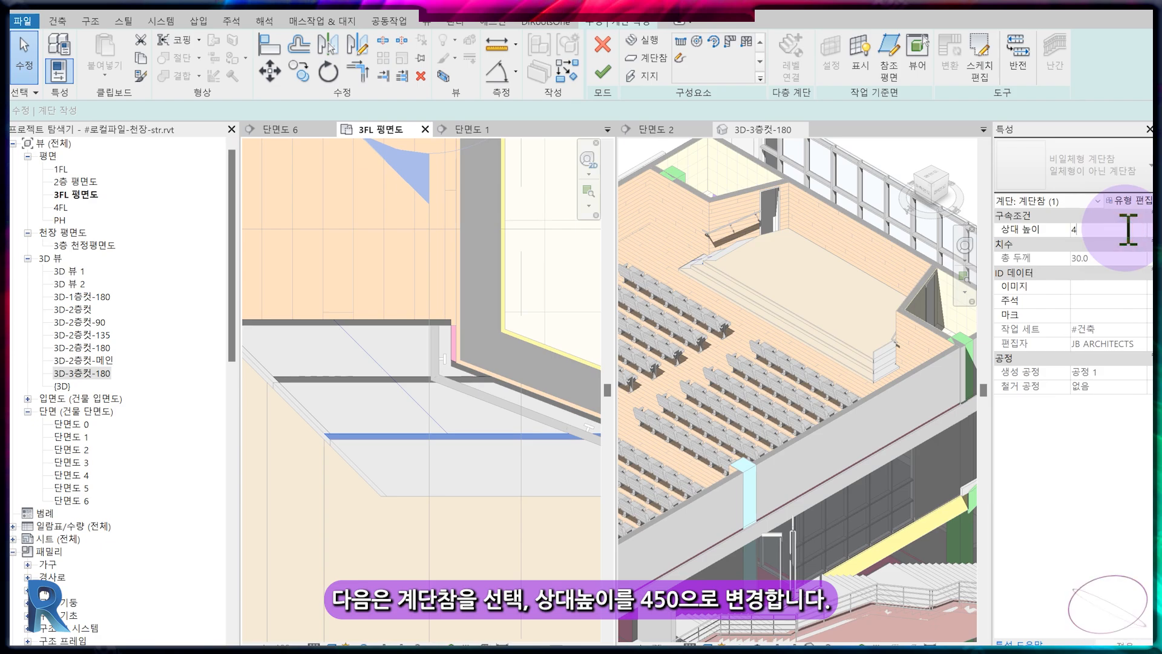
Set the side stair landing's relative height to 450 with its elements unjoined, and set the finish stair's desired number of risers to 3.
key(Return)
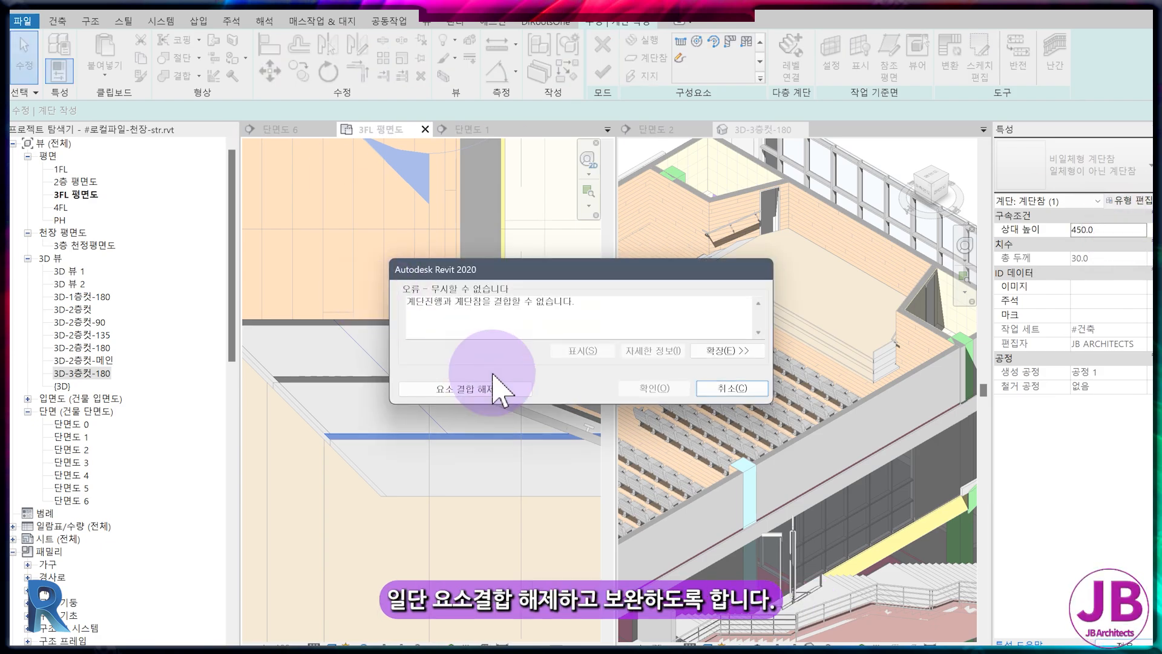
click(497, 389)
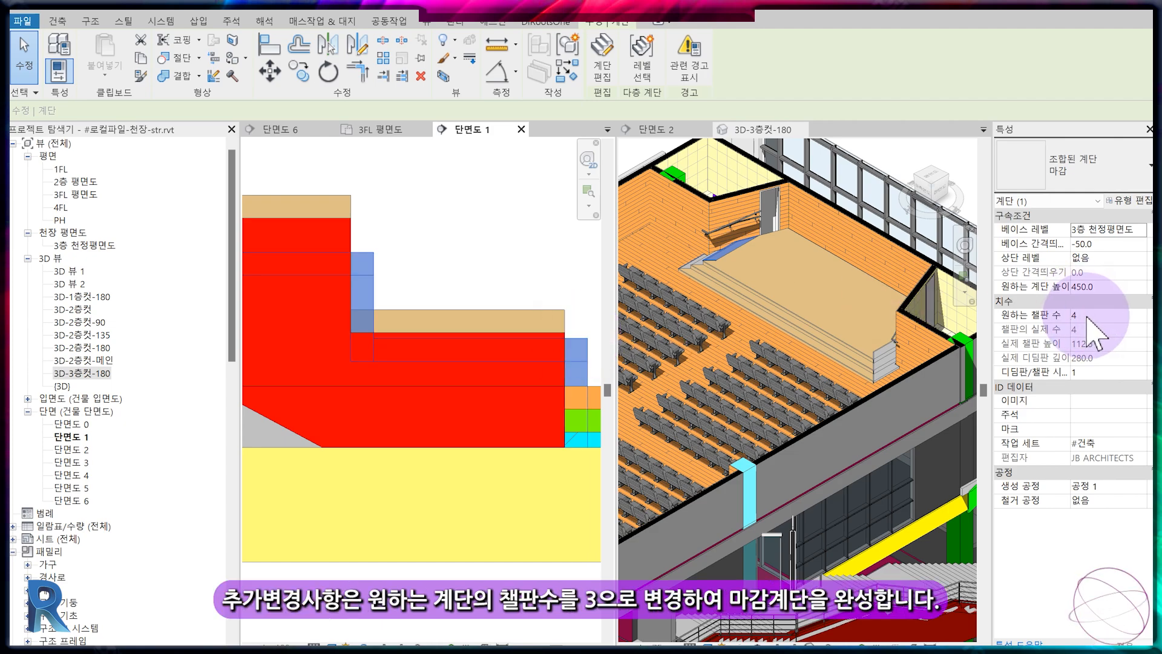
key(Return)
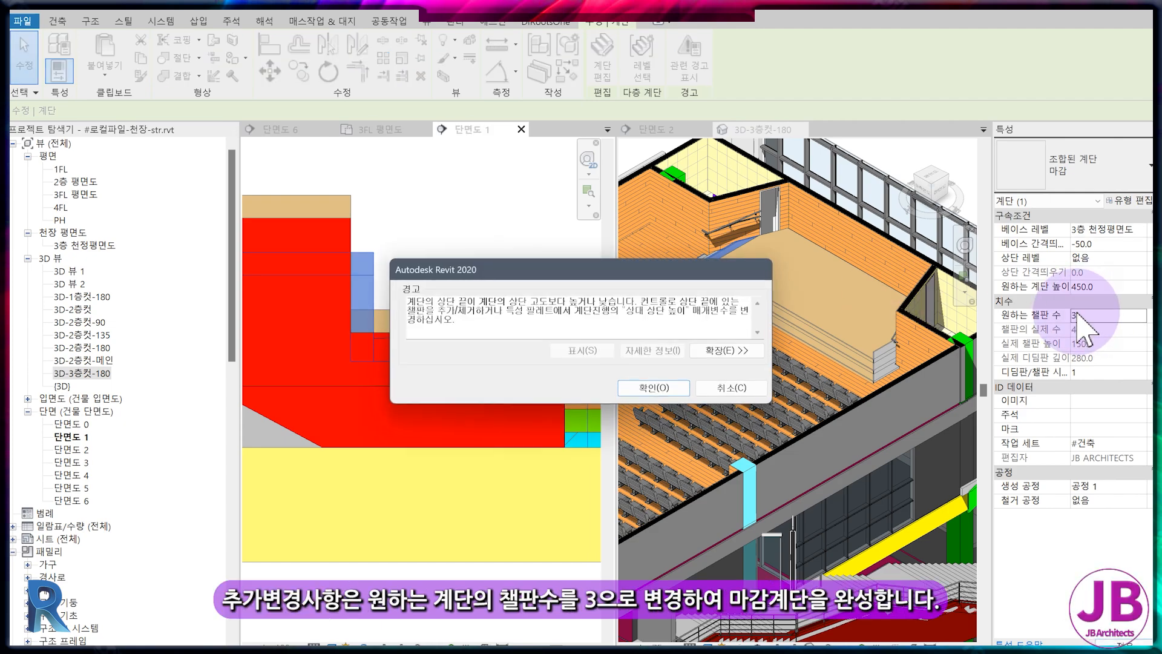
click(675, 390)
click(586, 372)
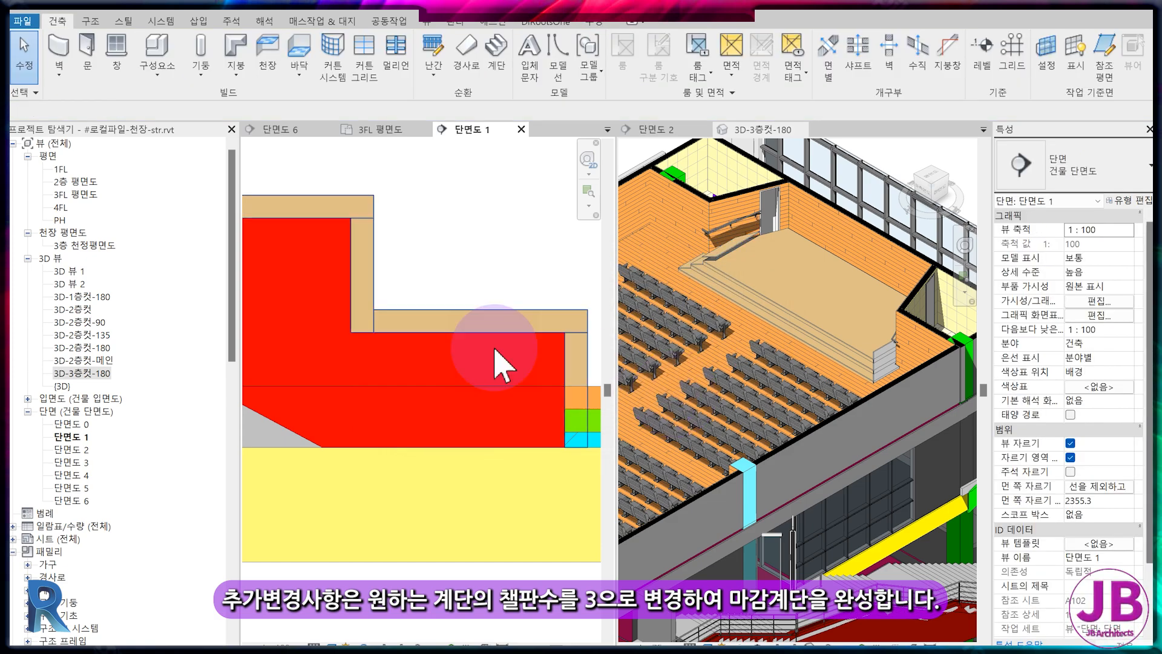
Edit the finish side stair from section 1, set its detached landing's relative height to 450 again and finish the stair.
middle_drag(622, 352, 653, 358)
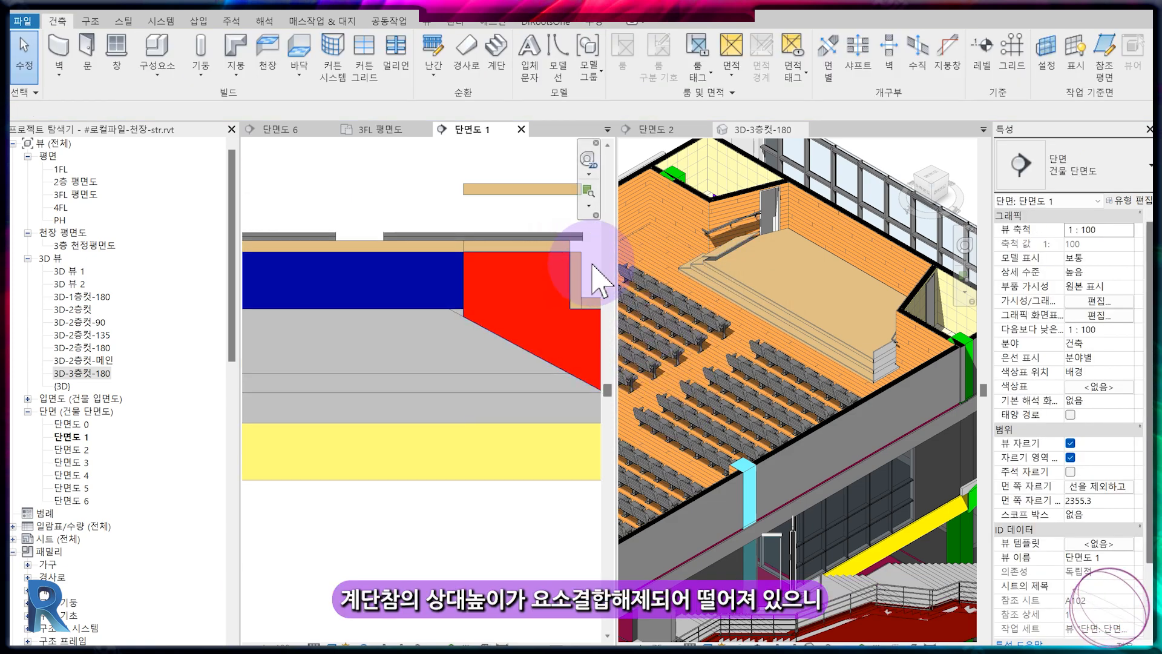
click(583, 263)
middle_drag(553, 266, 517, 324)
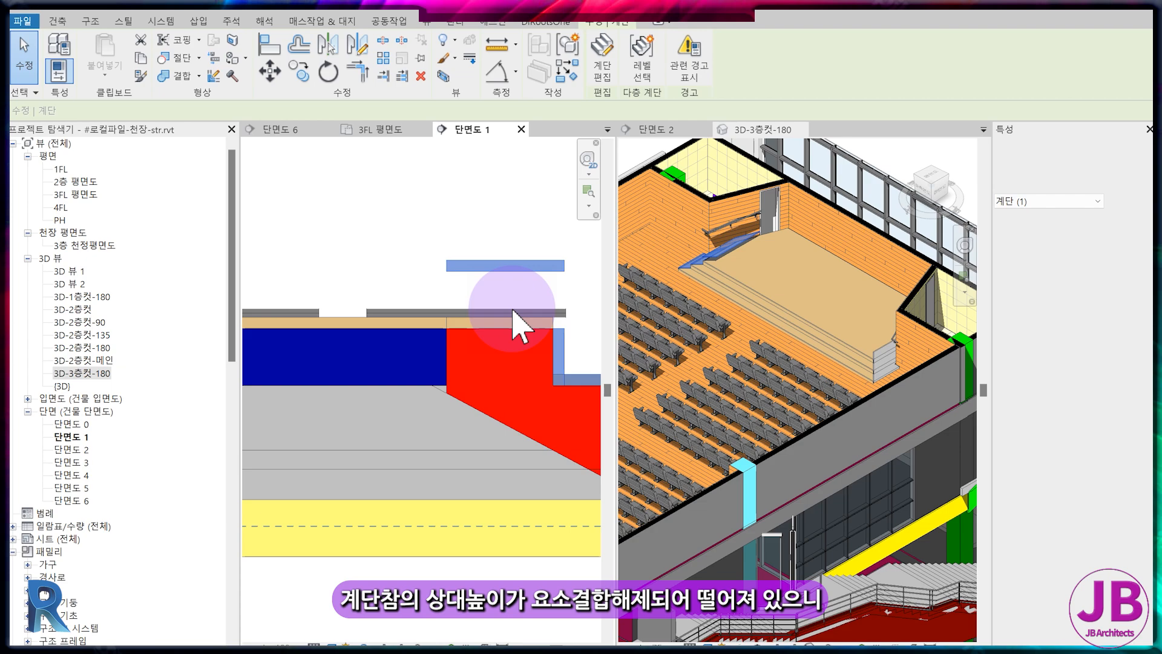
click(593, 87)
click(519, 265)
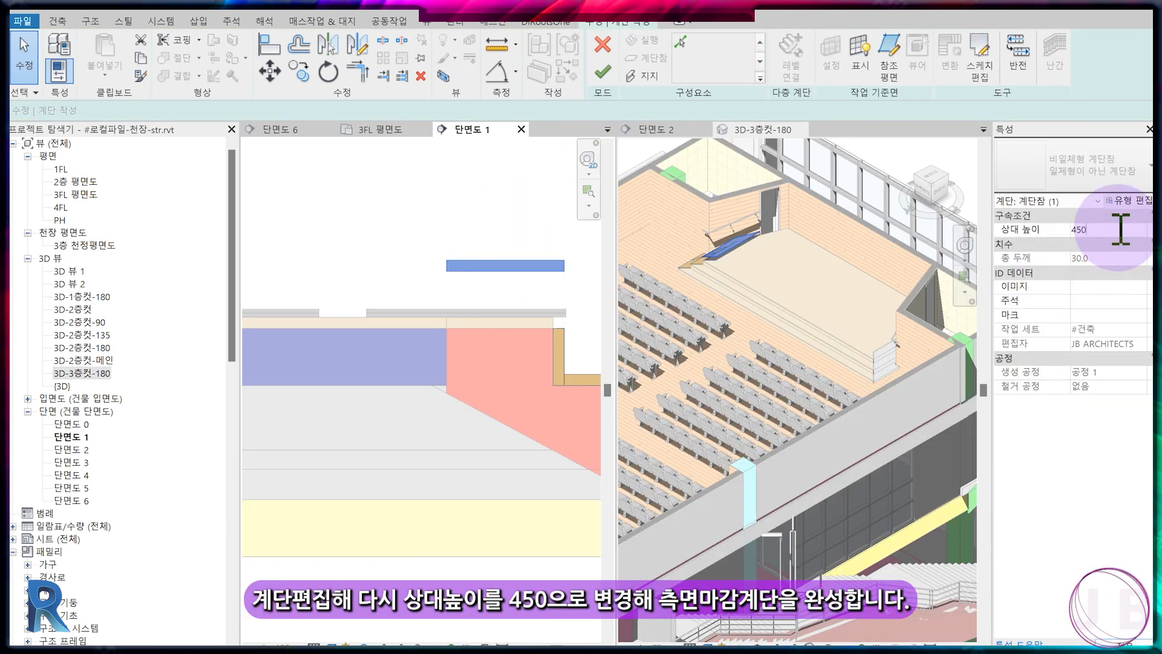
key(Return)
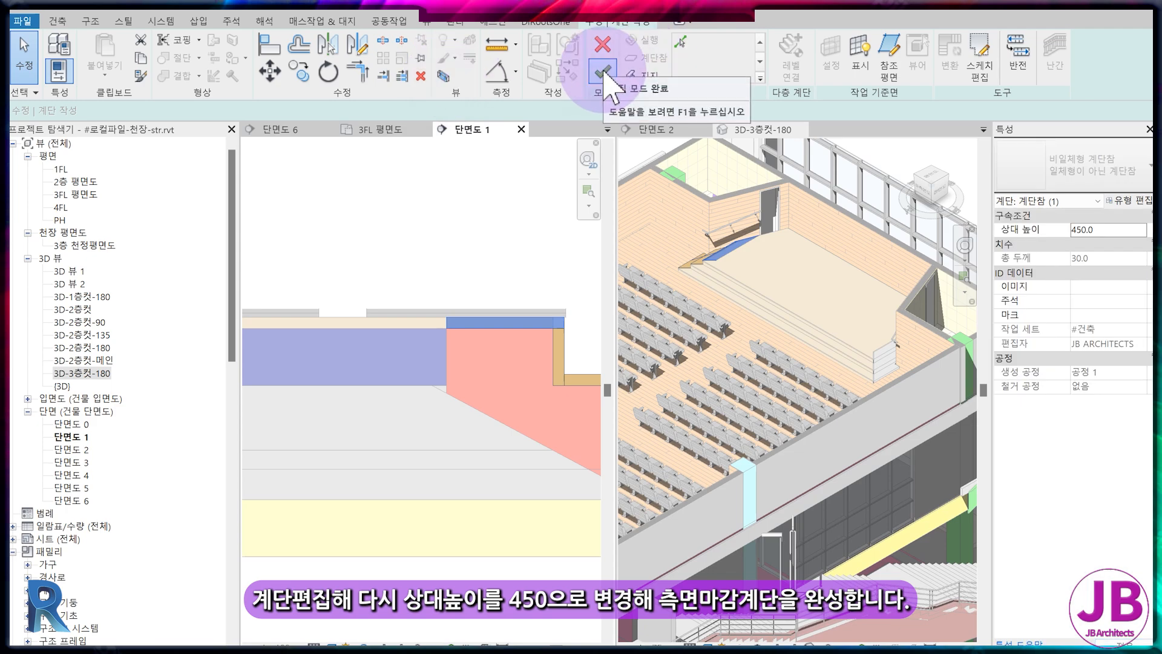
click(604, 74)
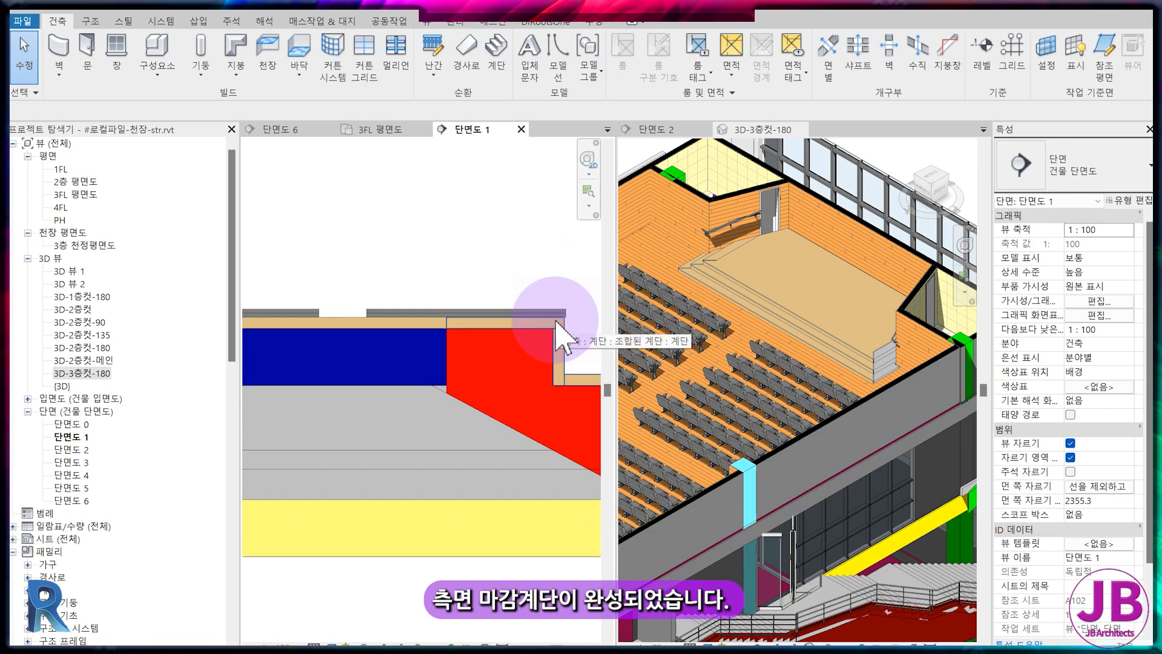
click(555, 321)
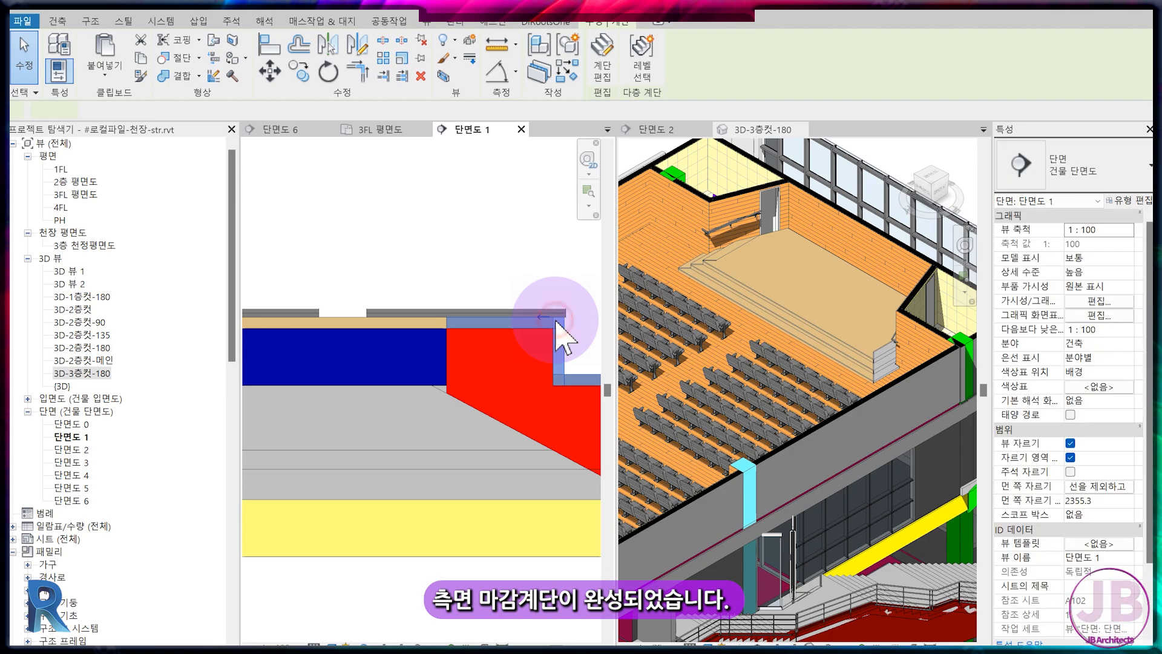
key(Escape)
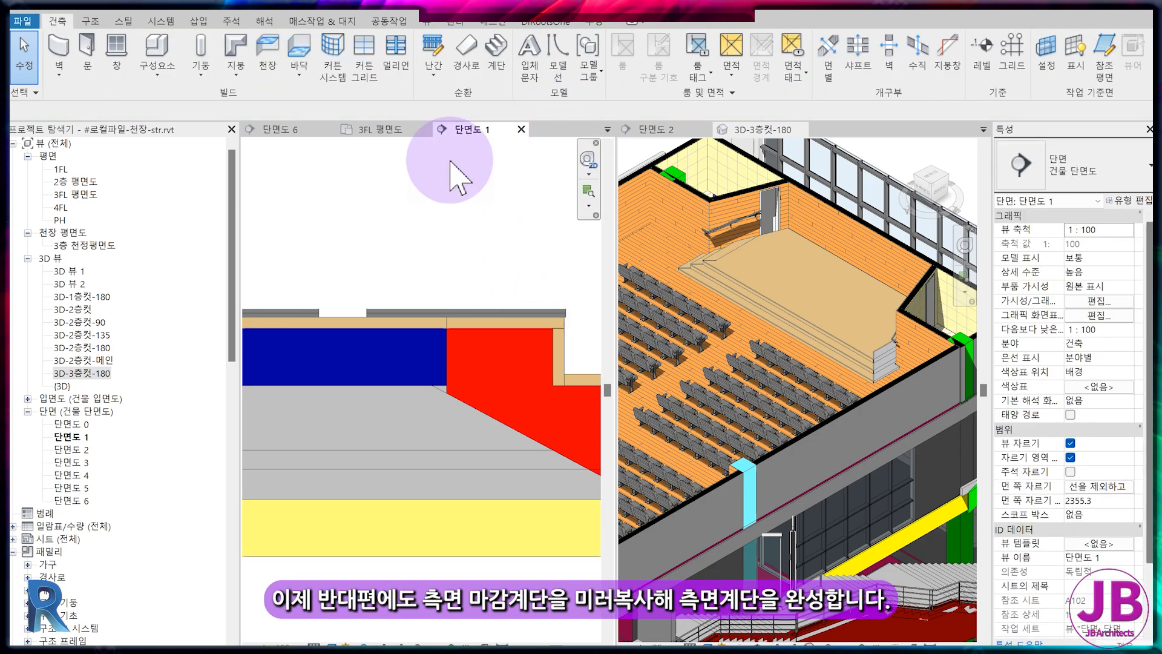
In the 3FL plan, edit the finish side stair so its diagonal edge aligns with the front stage stair, and finish it.
click(396, 129)
scroll(441, 280, down, 2)
scroll(467, 375, up, 2)
scroll(426, 396, up, 5)
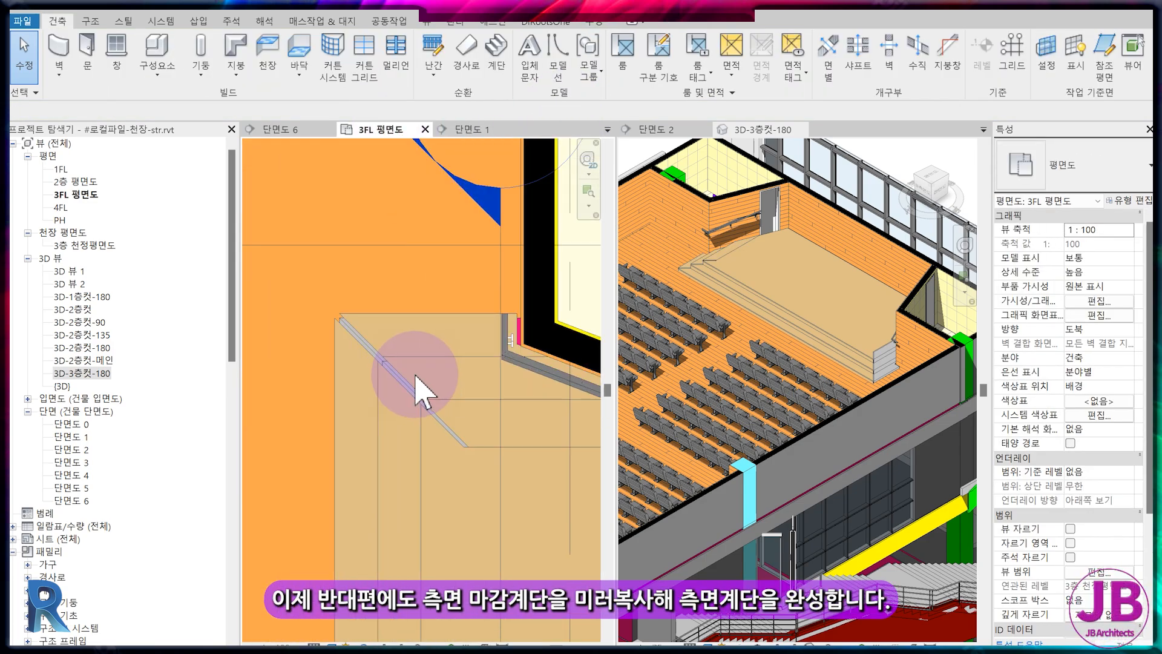
click(402, 410)
click(605, 69)
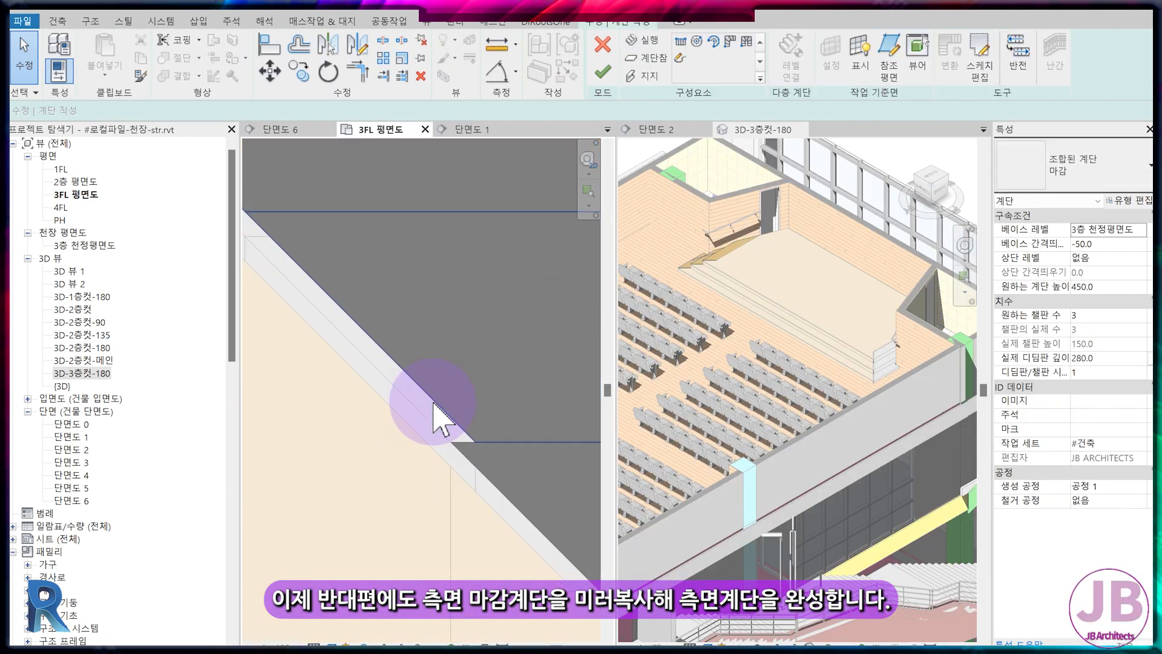
click(413, 395)
middle_drag(405, 377, 476, 446)
click(294, 313)
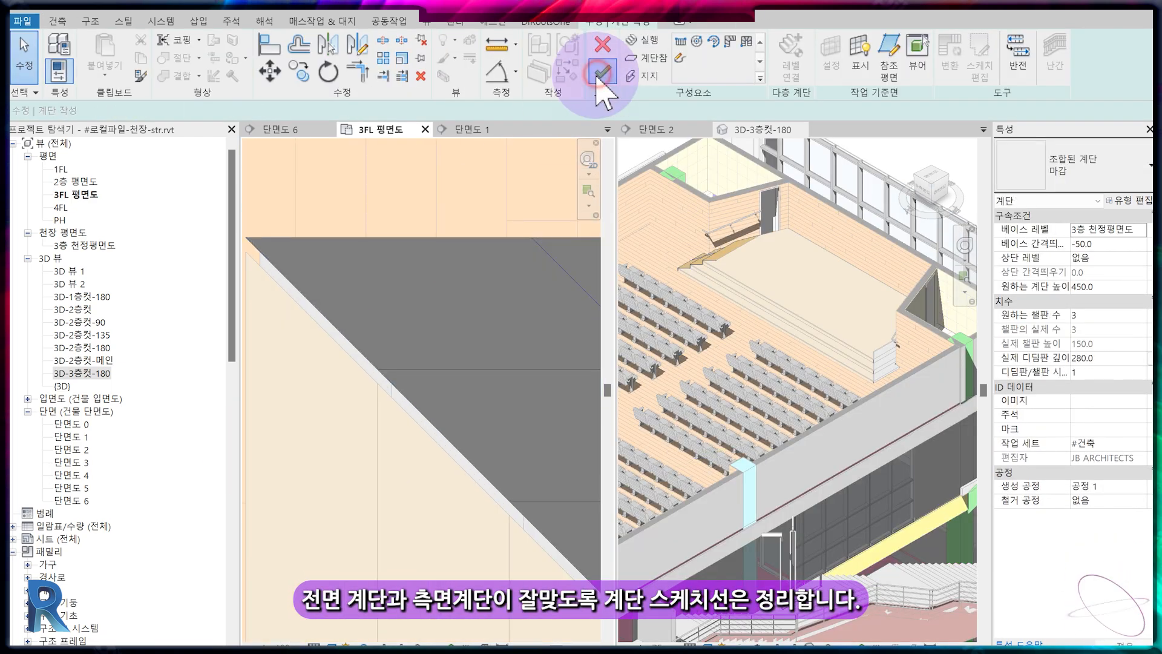
click(598, 72)
Edit the front finish stair's run sketch and align its diagonal boundary with the side stair's edge.
click(389, 397)
click(605, 68)
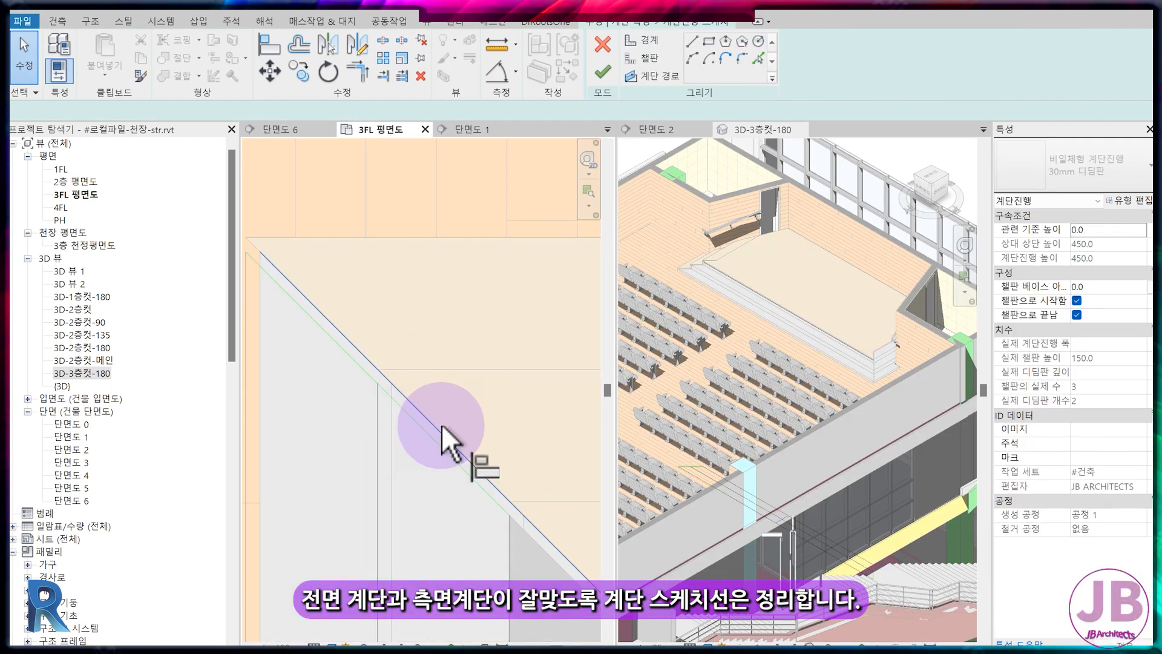
click(443, 424)
click(602, 72)
Align the diagonal boundary of the front finish stair's landing sketch with the side stair's edge, and finish the stair.
scroll(404, 460, down, 1)
double_click(515, 542)
key(a)
key(l)
click(526, 540)
click(525, 547)
click(602, 73)
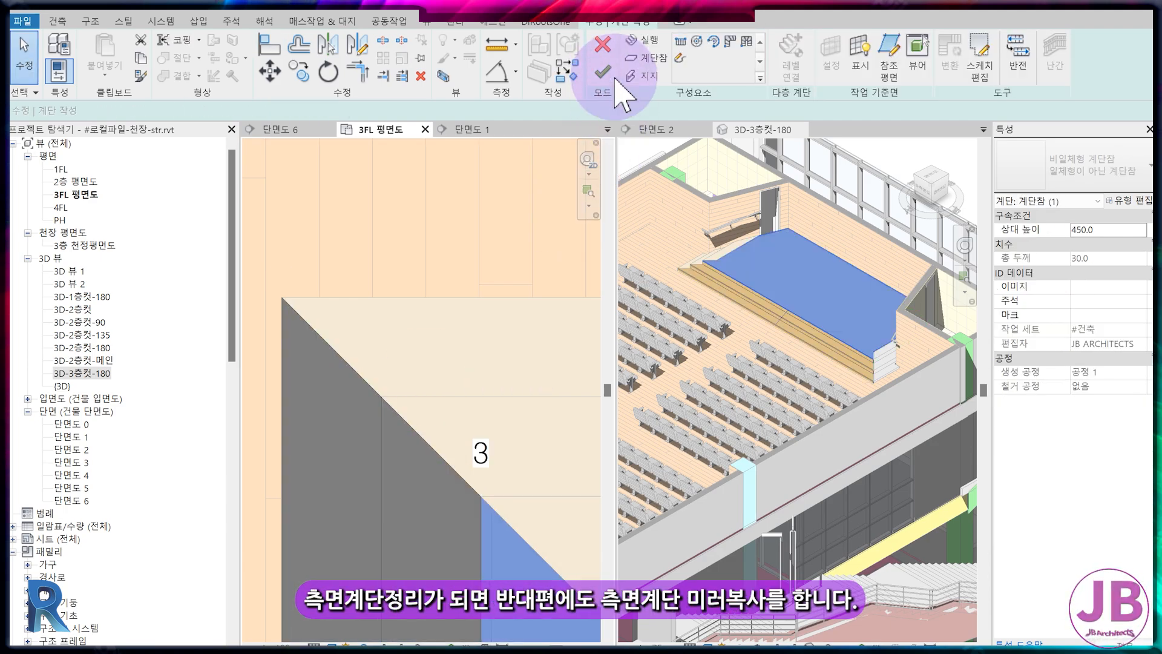
click(612, 77)
Mirror a copy of the finish side stair to the opposite side of the stage about a drawn horizontal axis.
scroll(604, 107, down, 1)
middle_drag(457, 333, 362, 414)
scroll(364, 414, down, 4)
click(440, 469)
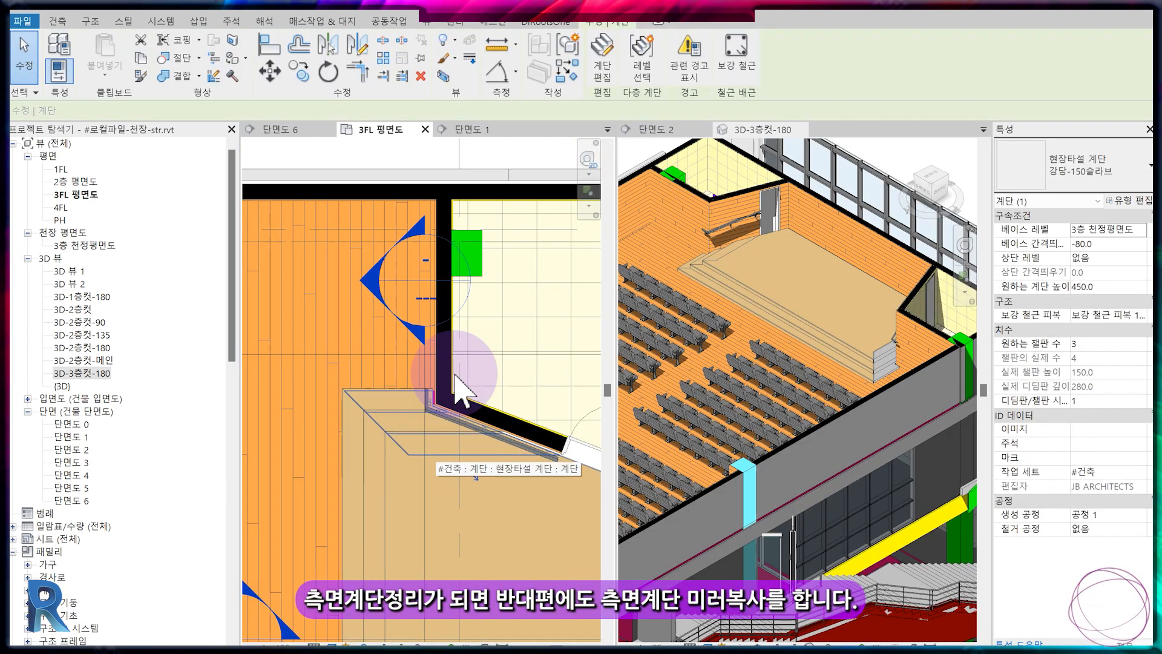
click(358, 46)
scroll(420, 463, down, 2)
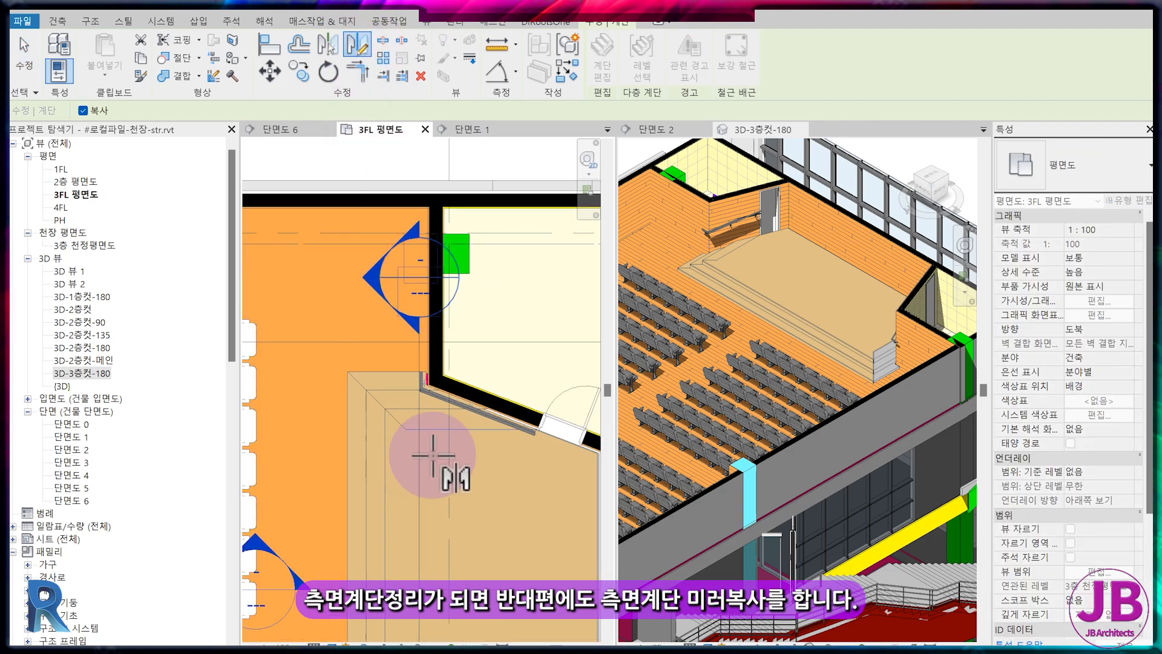
click(403, 462)
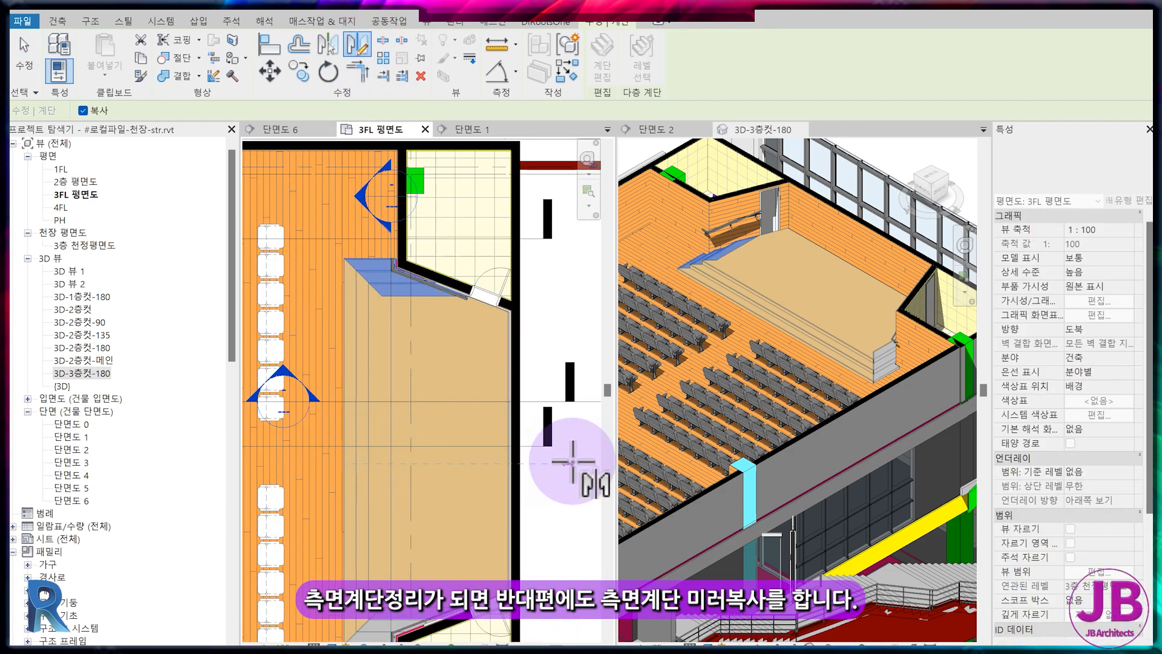
middle_drag(351, 528, 378, 340)
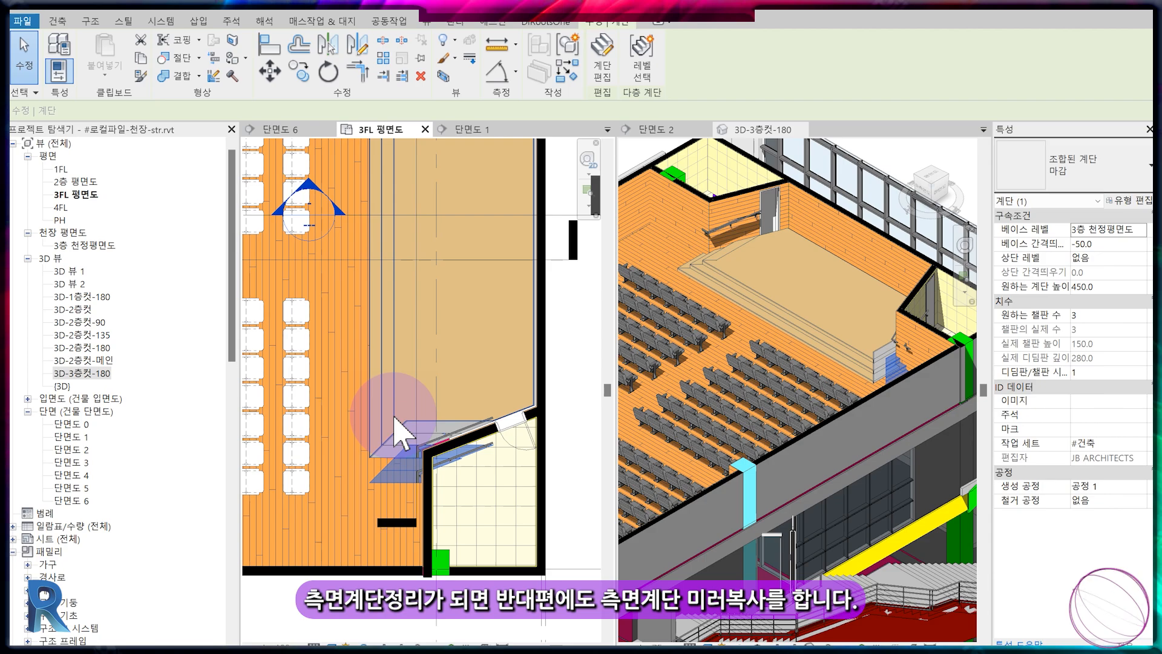
Align the mirrored finish side stair with the concrete side stair at the opposite end of the stage.
scroll(395, 420, up, 5)
key(Escape)
key(a)
key(l)
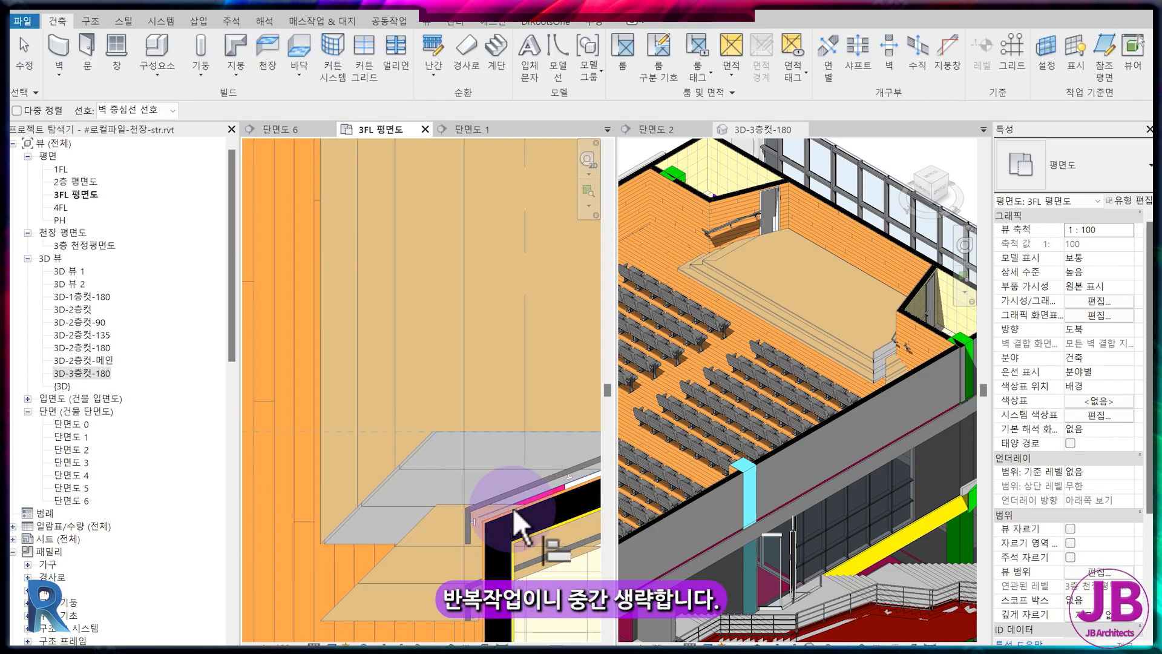
scroll(466, 511, up, 3)
scroll(463, 499, down, 3)
click(359, 493)
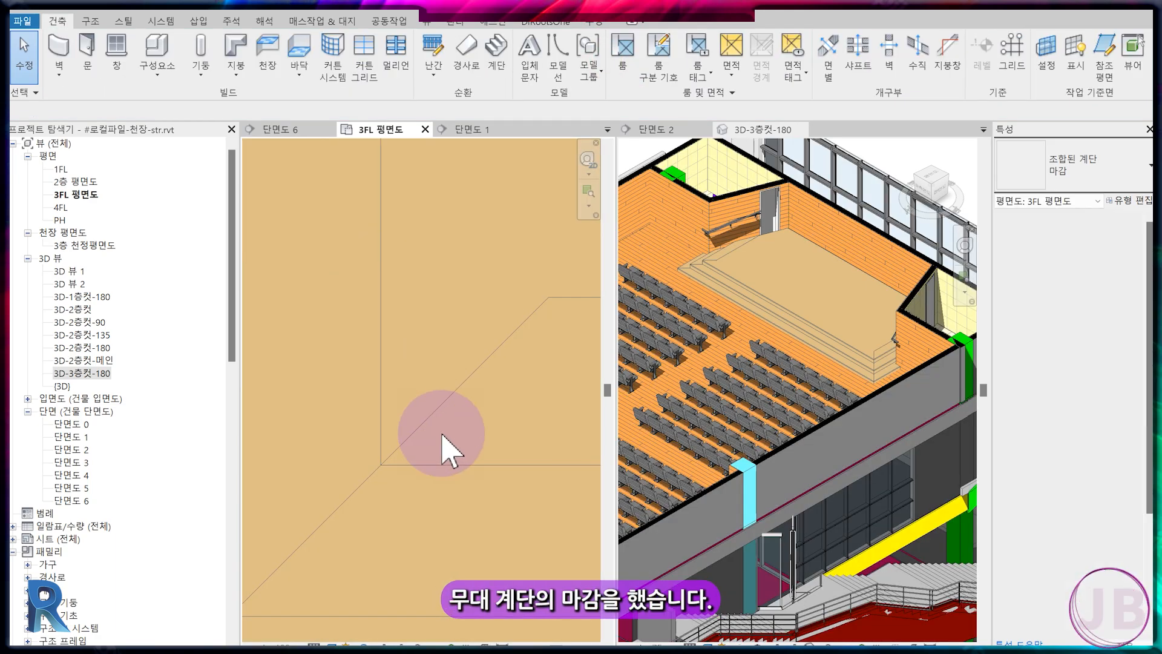
Examine the completed stage stair finish in the plan and 3D view, and the finishes at both side stairs in section 1.
click(446, 447)
scroll(734, 394, down, 2)
click(763, 387)
scroll(720, 407, up, 3)
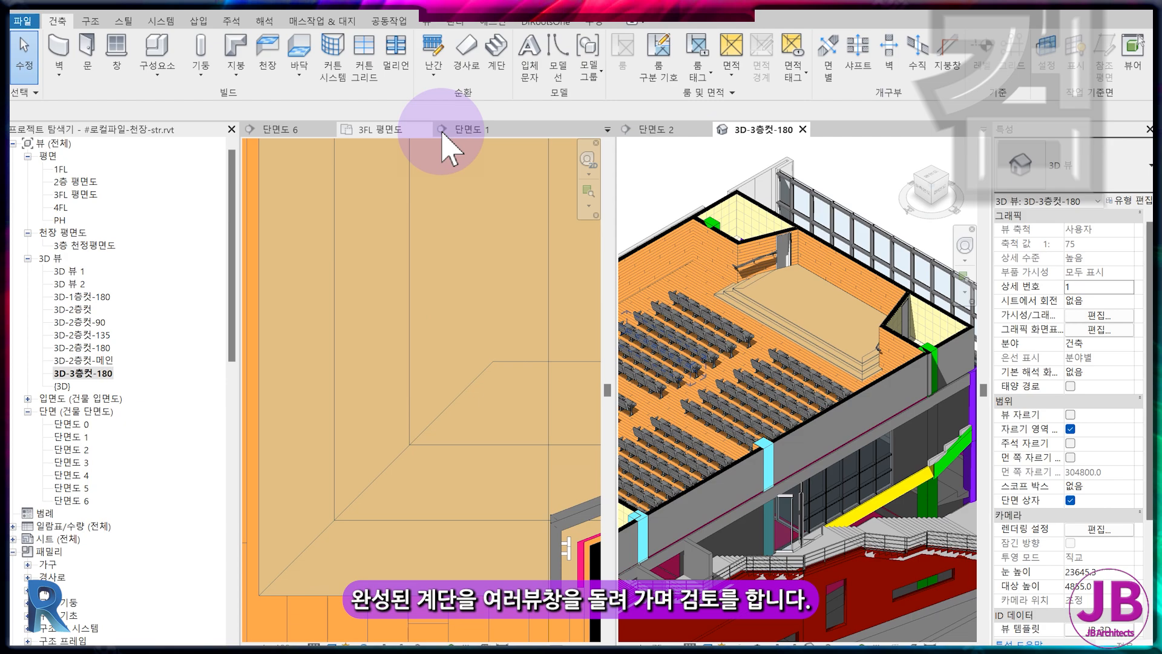
click(475, 130)
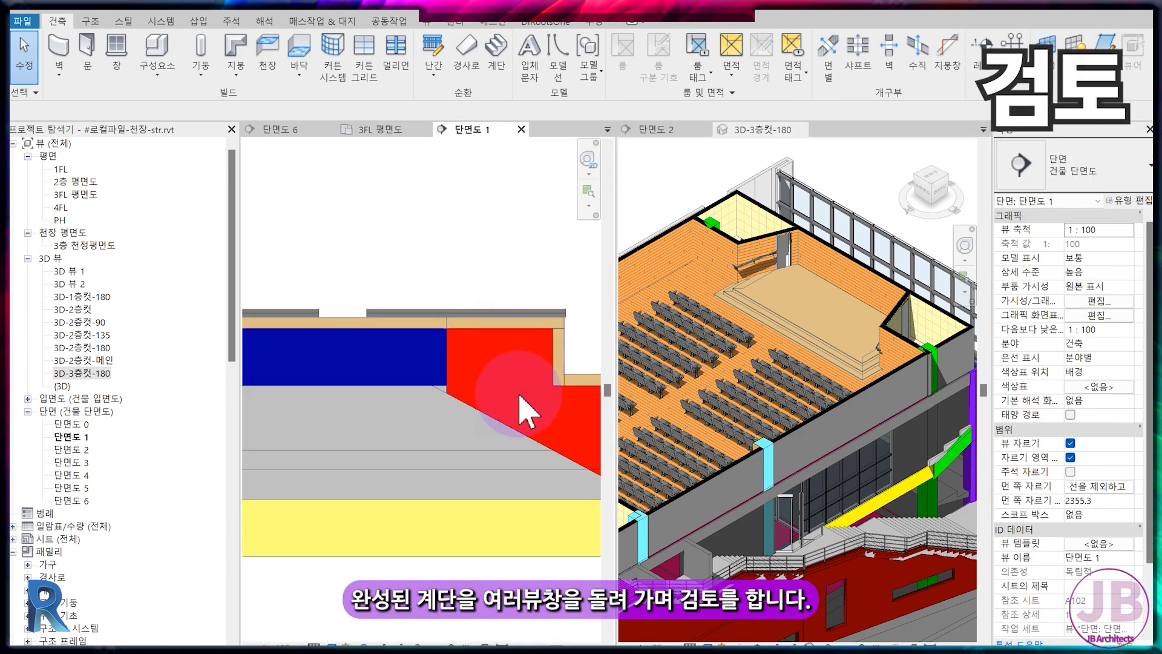
scroll(519, 395, down, 4)
middle_drag(405, 398, 530, 406)
middle_drag(370, 440, 586, 455)
middle_drag(296, 457, 474, 462)
scroll(357, 399, up, 5)
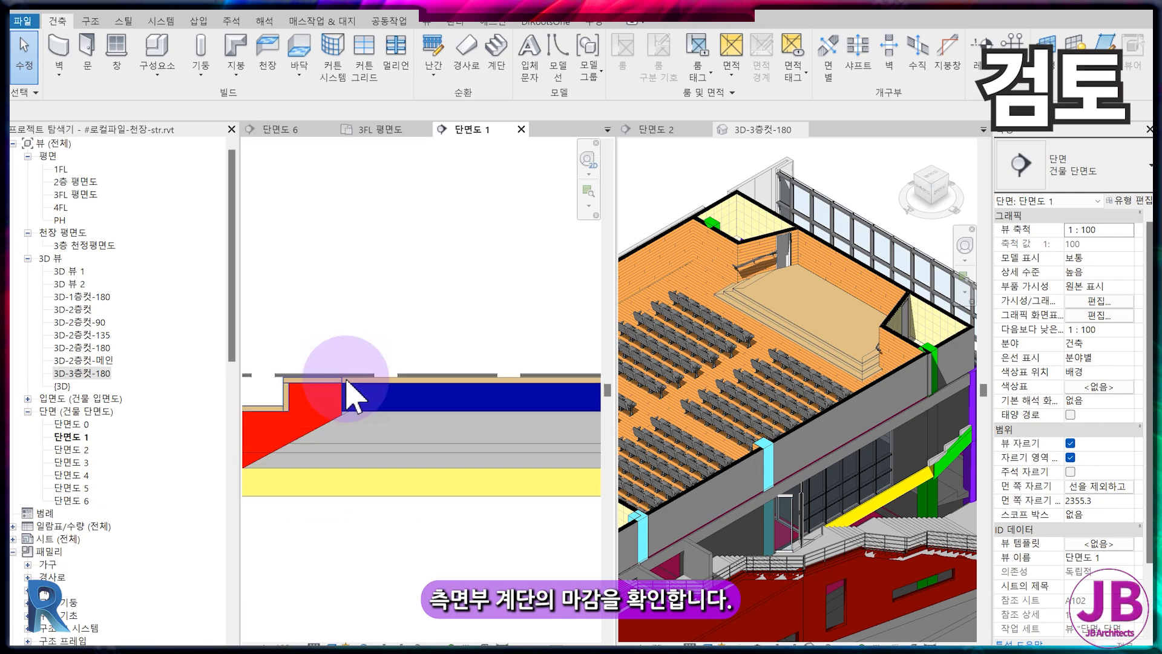
Examine the stage stair finish in the 3FL plan and compare the front and side stair finishes in sections 6 and 1.
click(381, 130)
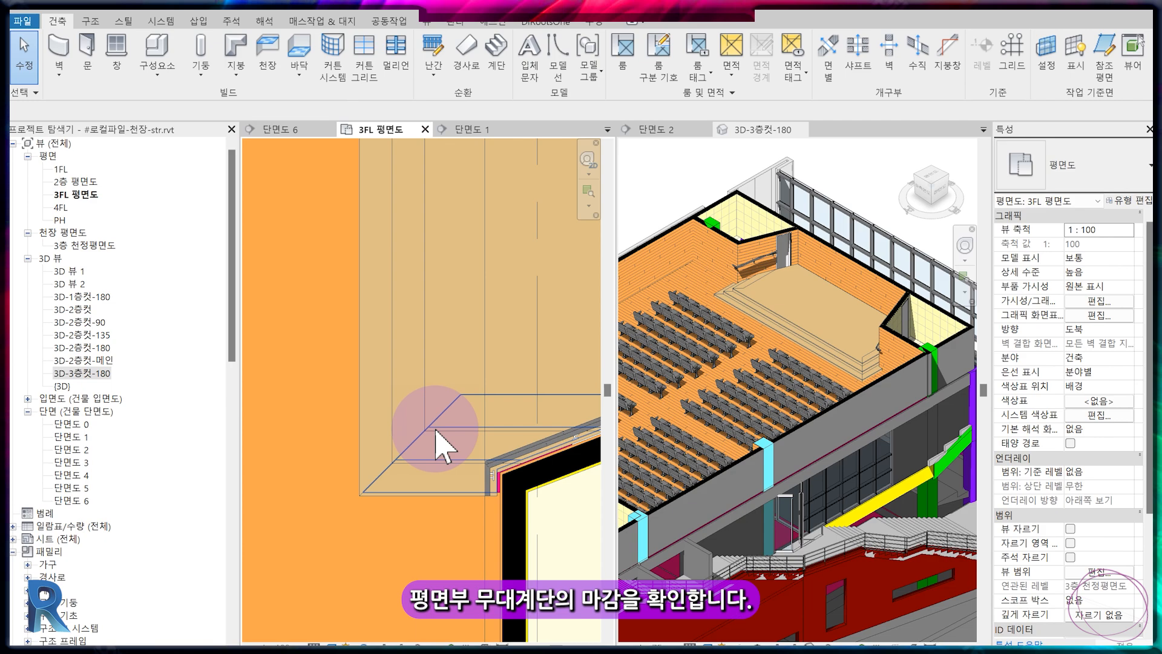
middle_drag(441, 447, 499, 605)
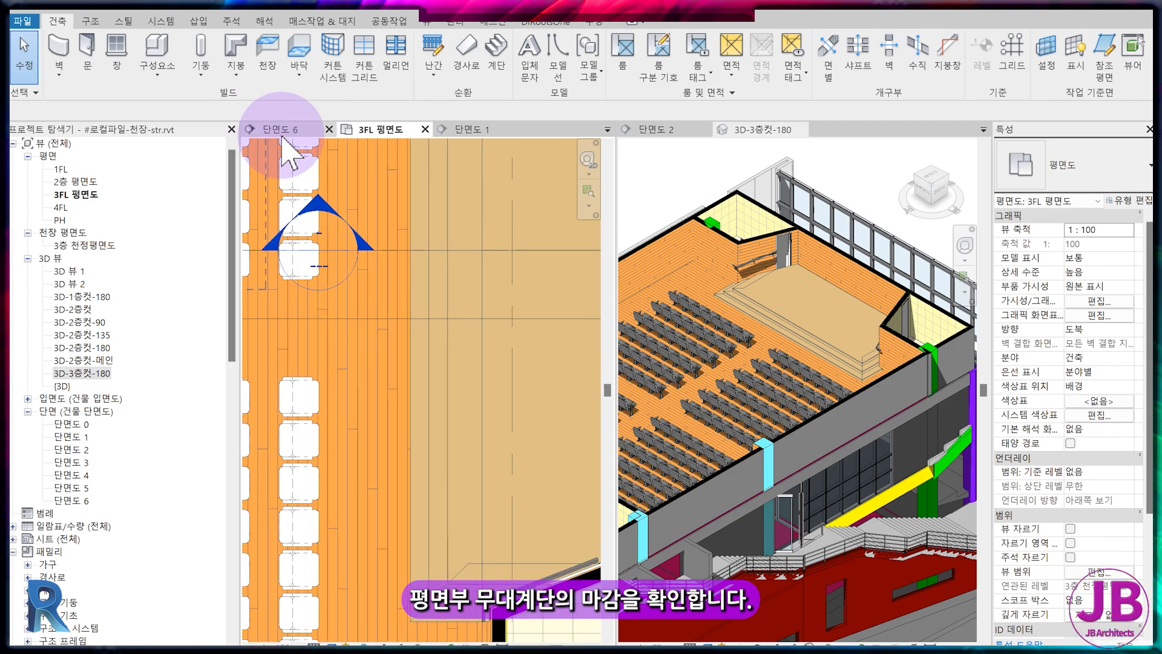
click(275, 129)
scroll(363, 439, up, 3)
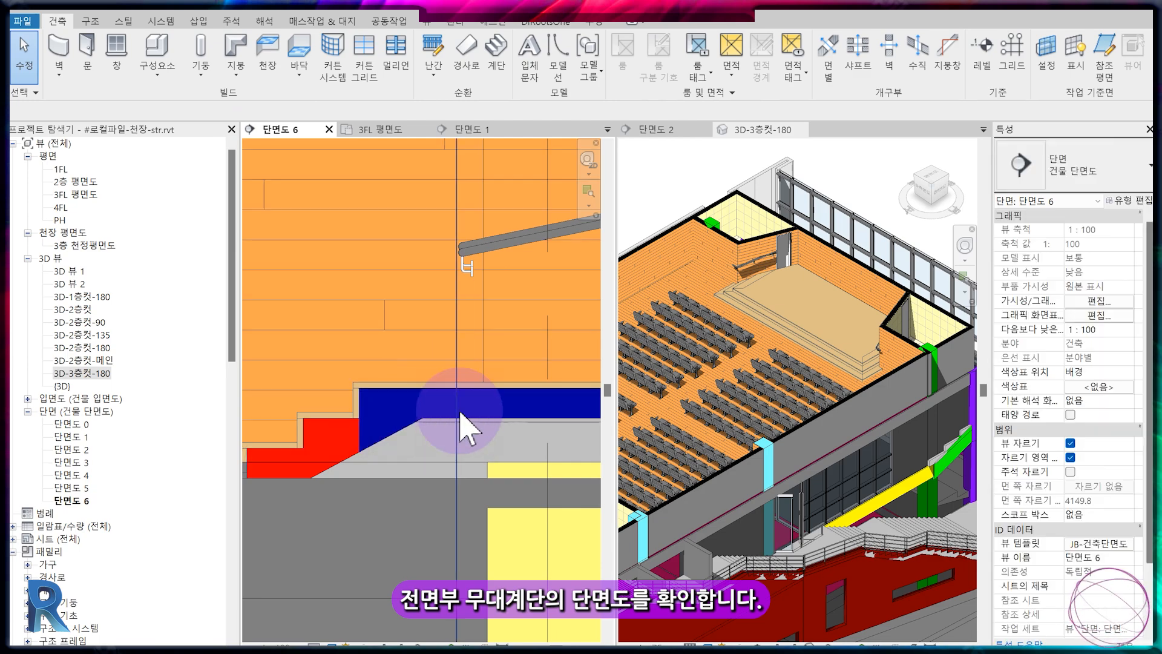
click(475, 129)
middle_drag(380, 408, 441, 407)
click(277, 129)
click(376, 131)
scroll(417, 390, down, 3)
middle_drag(417, 387, 457, 396)
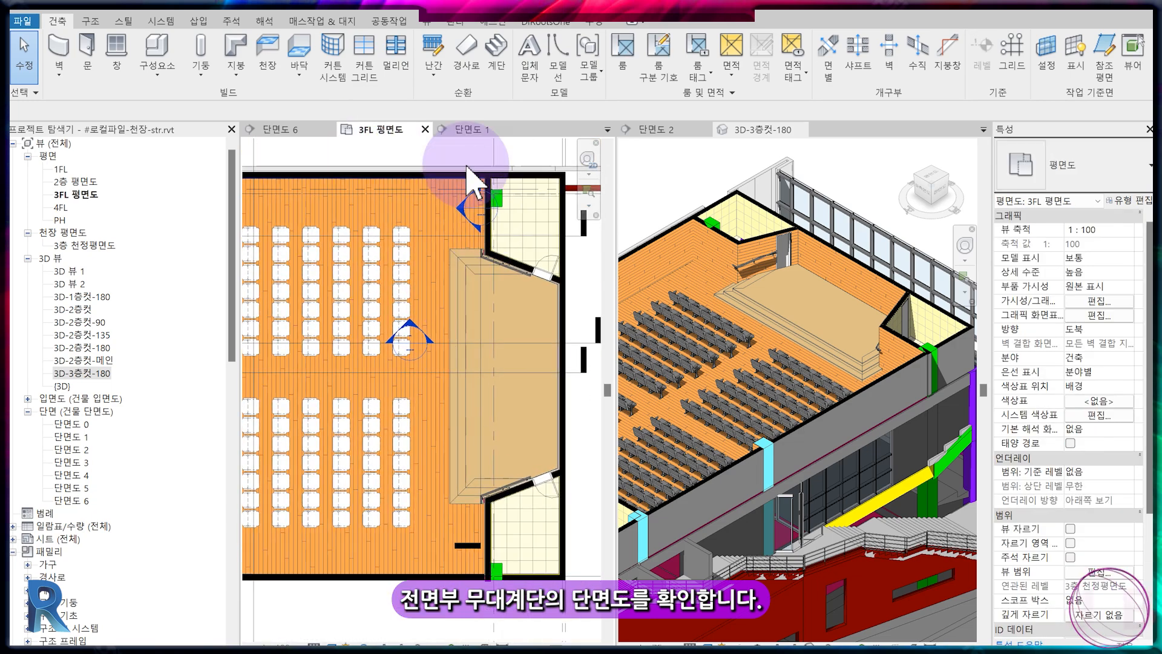
click(467, 129)
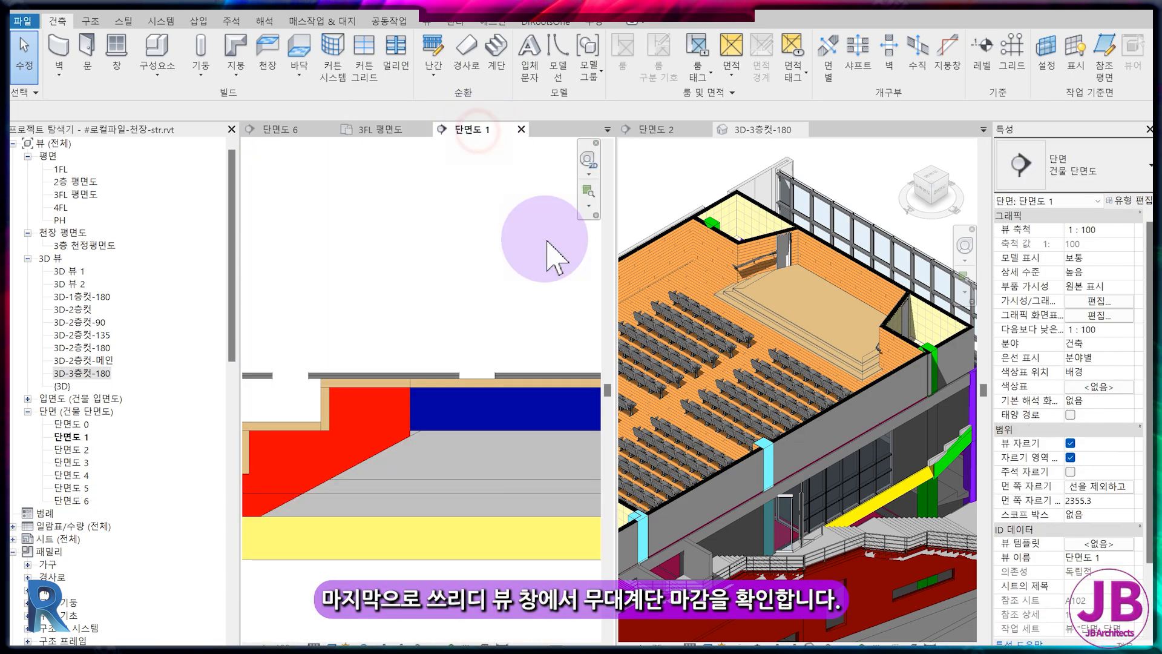
Examine the wood finish on the stage and both side stairs from opposite sides in the 3D-3층컷-180 view.
click(811, 370)
scroll(808, 366, up, 3)
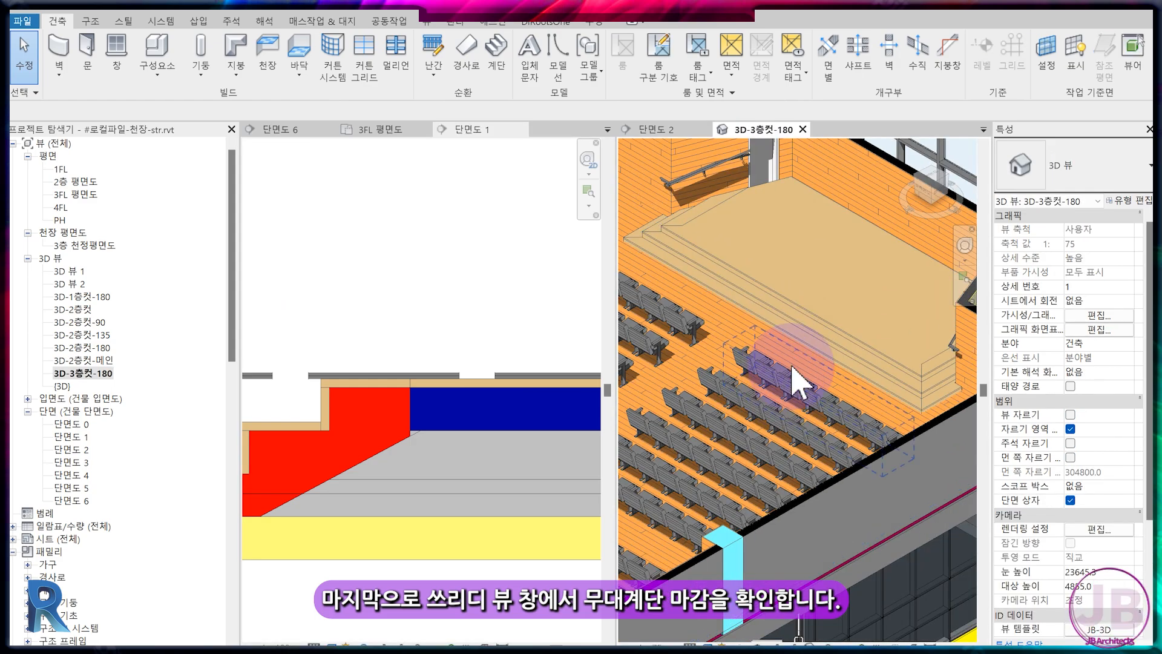
scroll(839, 289, down, 2)
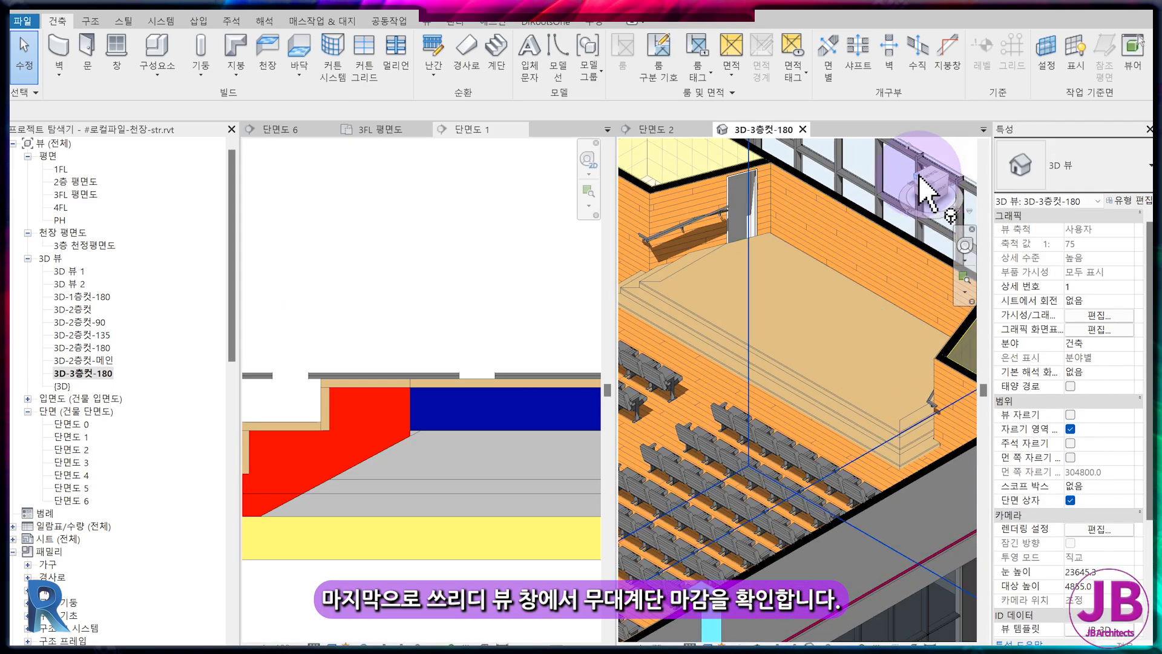
drag(919, 174, 918, 175)
scroll(690, 378, up, 5)
middle_drag(702, 377, 846, 404)
scroll(809, 375, down, 1)
scroll(784, 391, up, 3)
scroll(792, 397, up, 1)
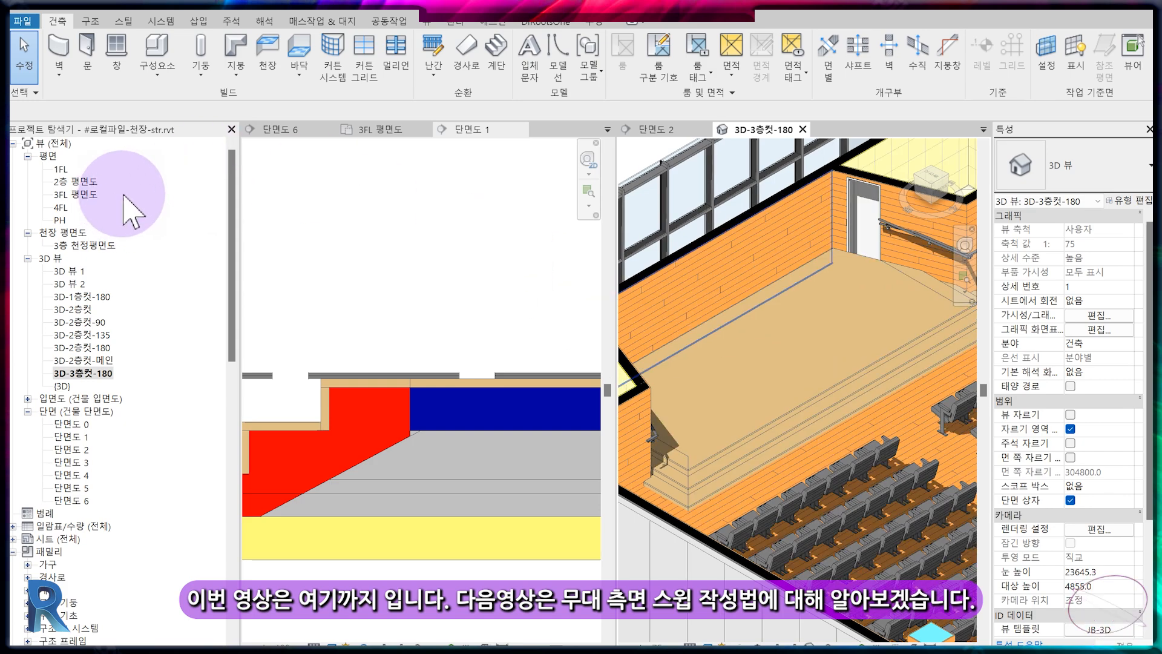
Switch to the CAD finish drawing and examine the 다목적홀 H:1,200이하 wall and floor finish detail.
click(402, 132)
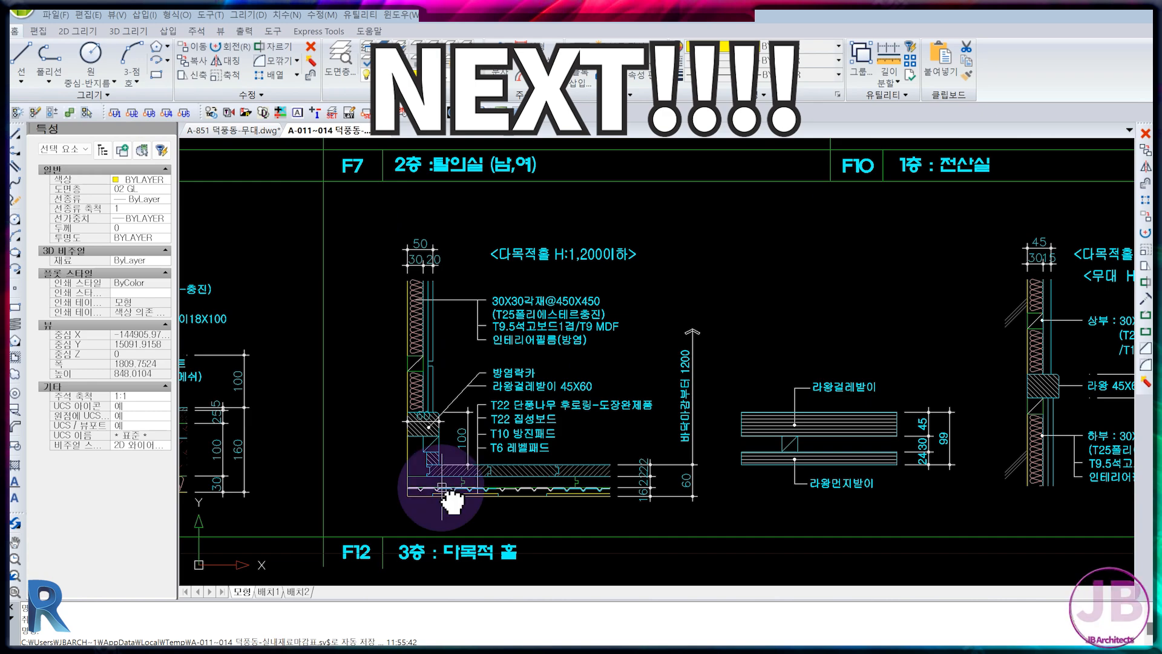
middle_drag(451, 501, 428, 499)
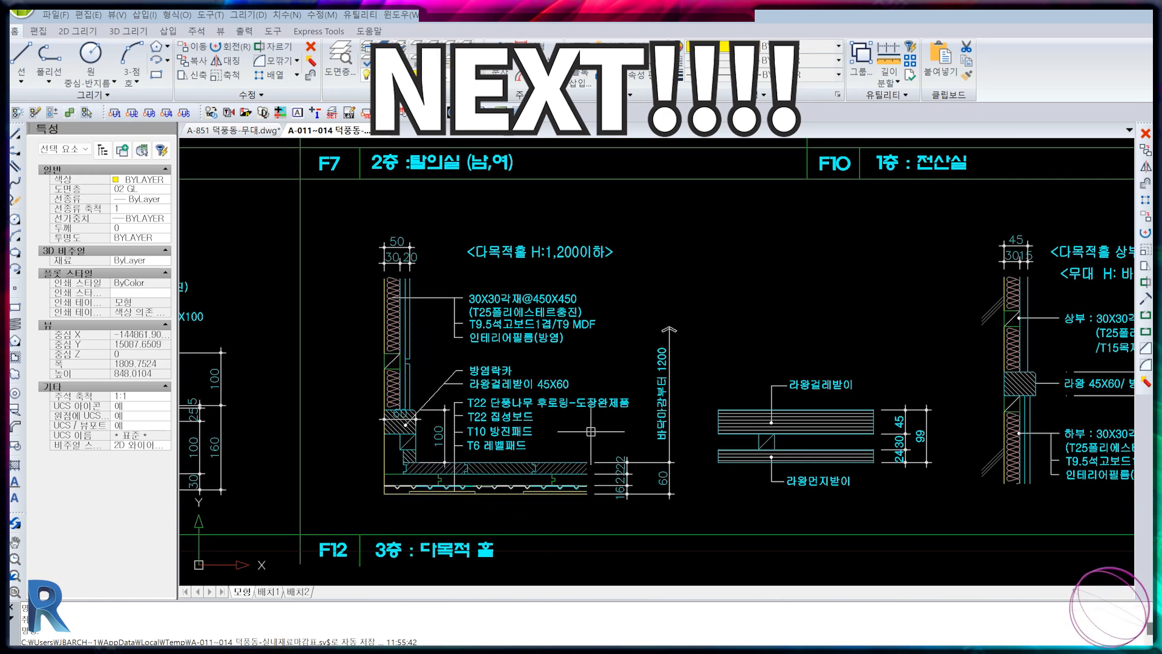
scroll(496, 335, up, 2)
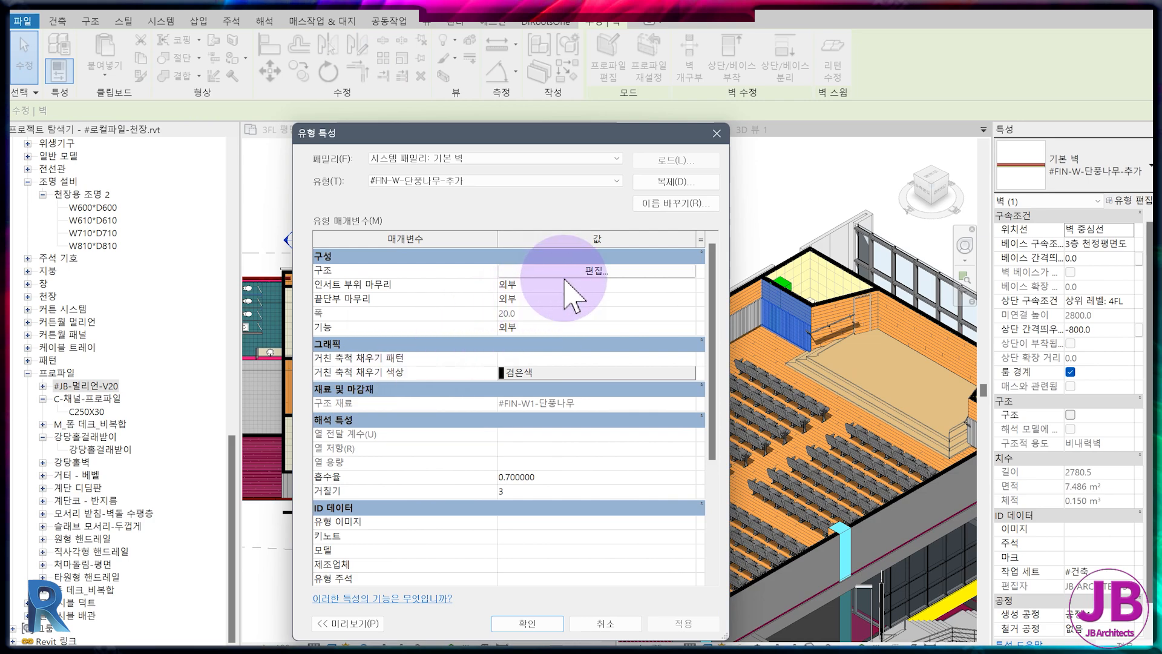
Examine the layer structure of the wall type #FIN-W-단풍나무-추가 and close its type properties.
click(573, 272)
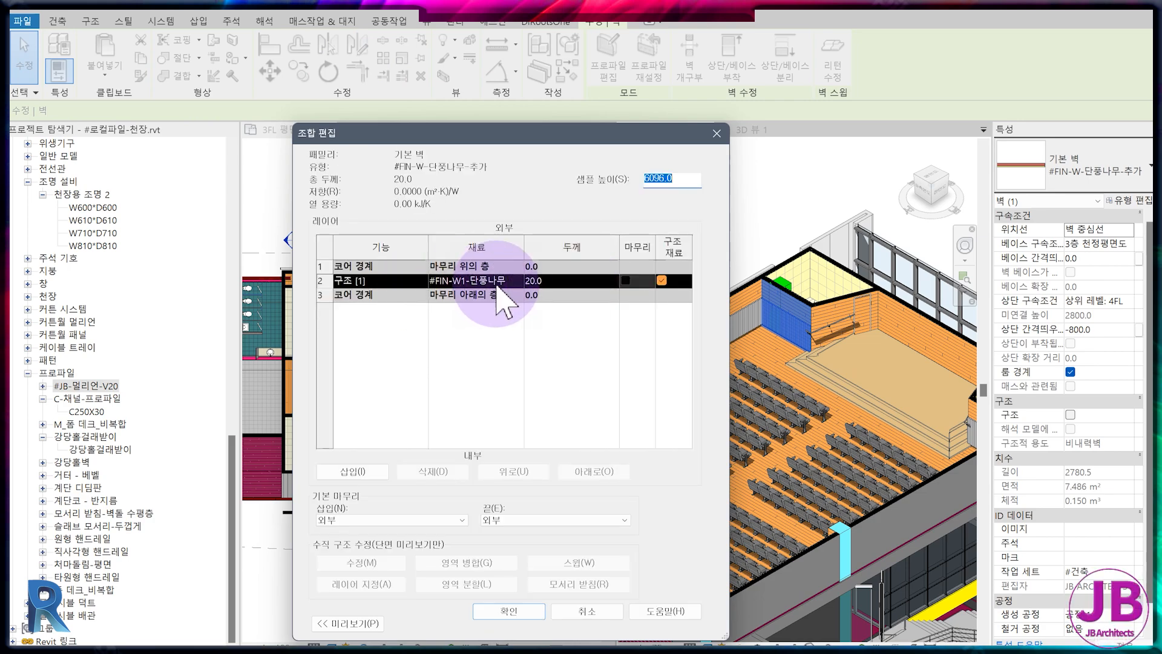
click(516, 612)
click(555, 623)
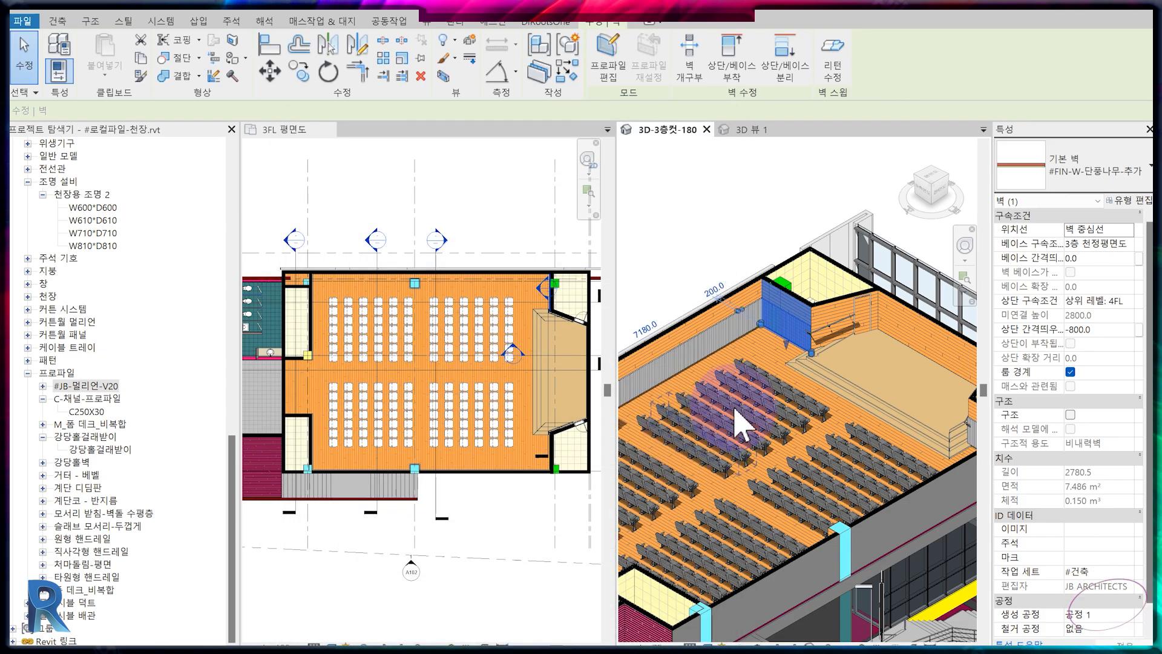